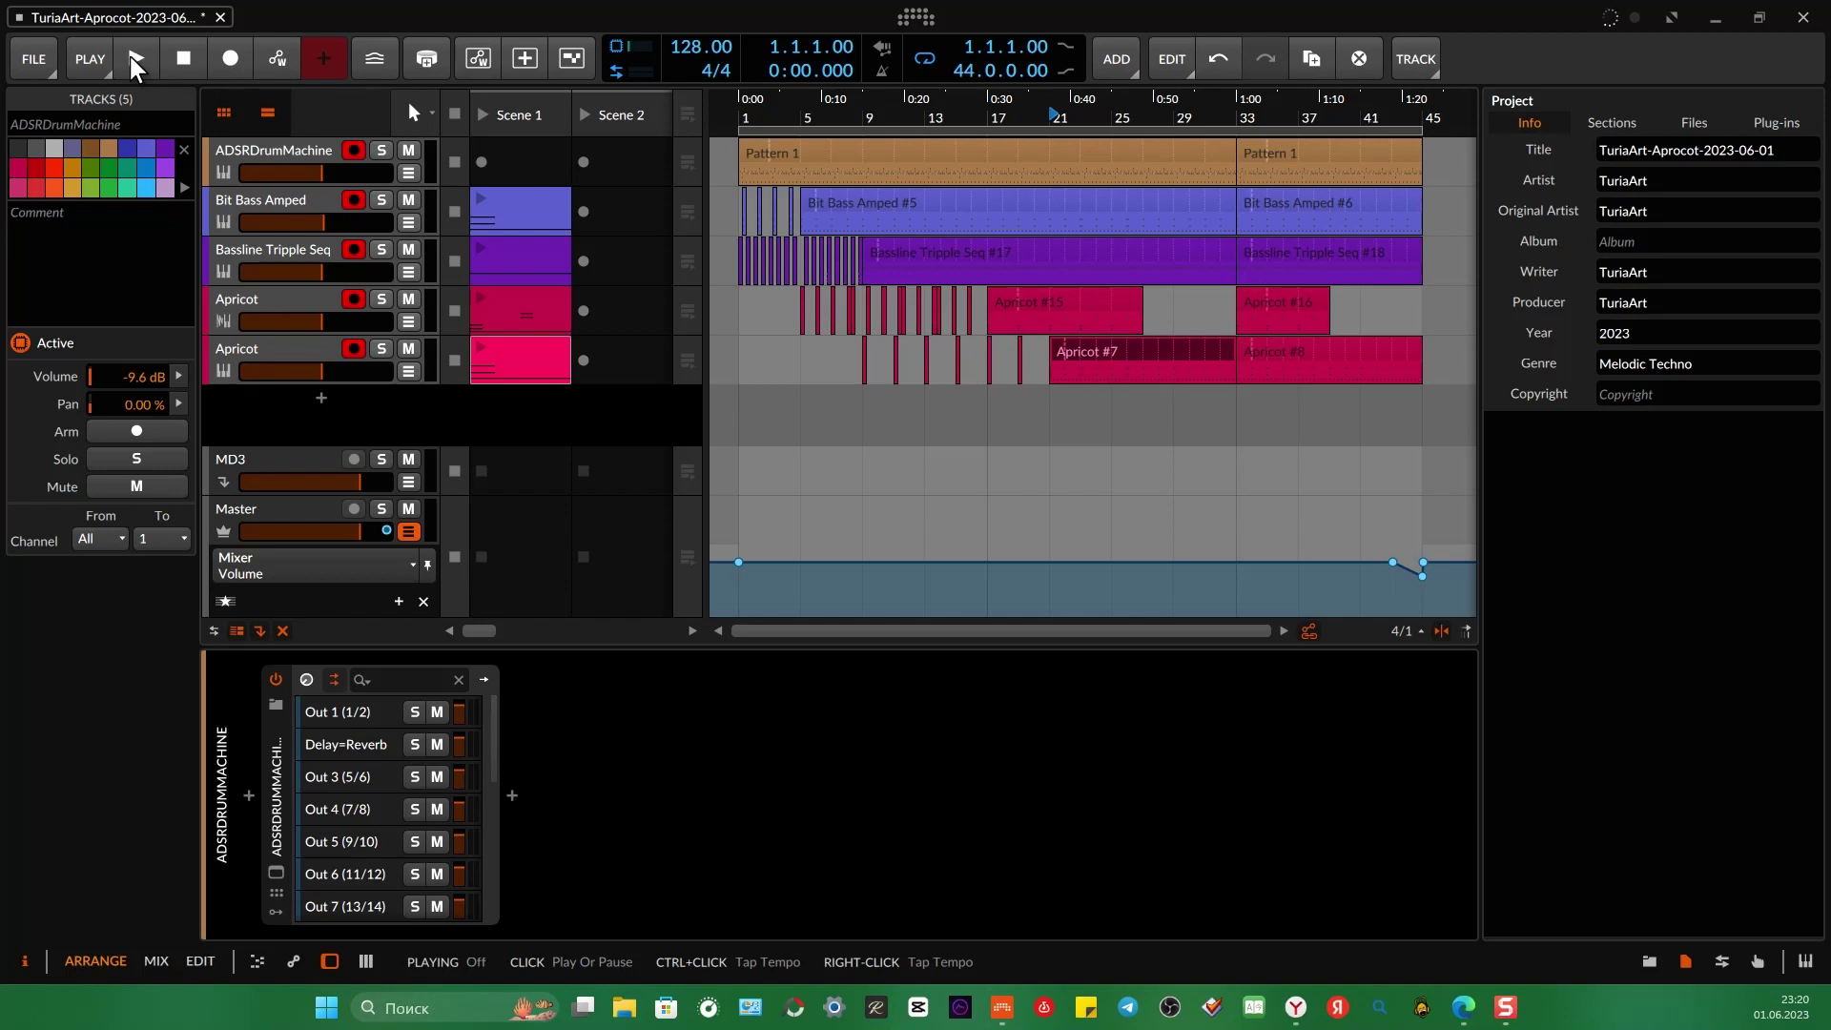
# Step: Play back a short stretch of the arrangement, stop it, and view the whole song in a wider arranger
pyautogui.click(131, 54)
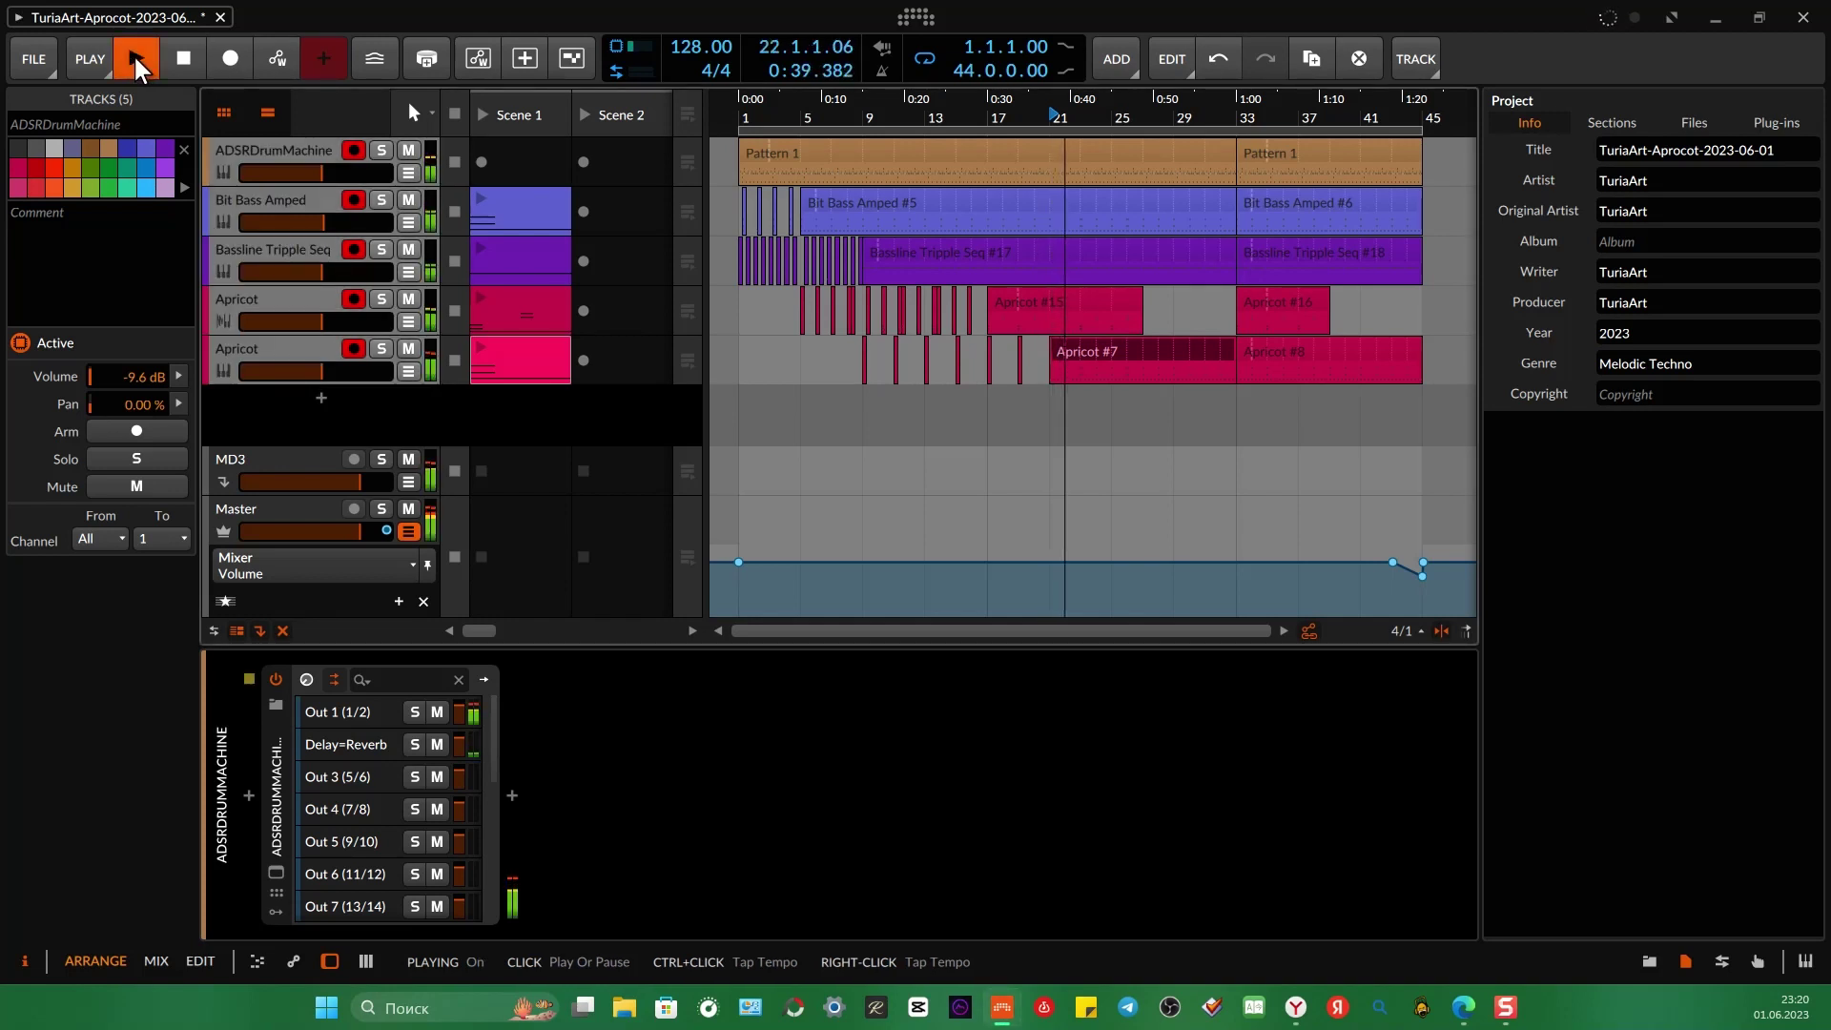
pyautogui.click(184, 59)
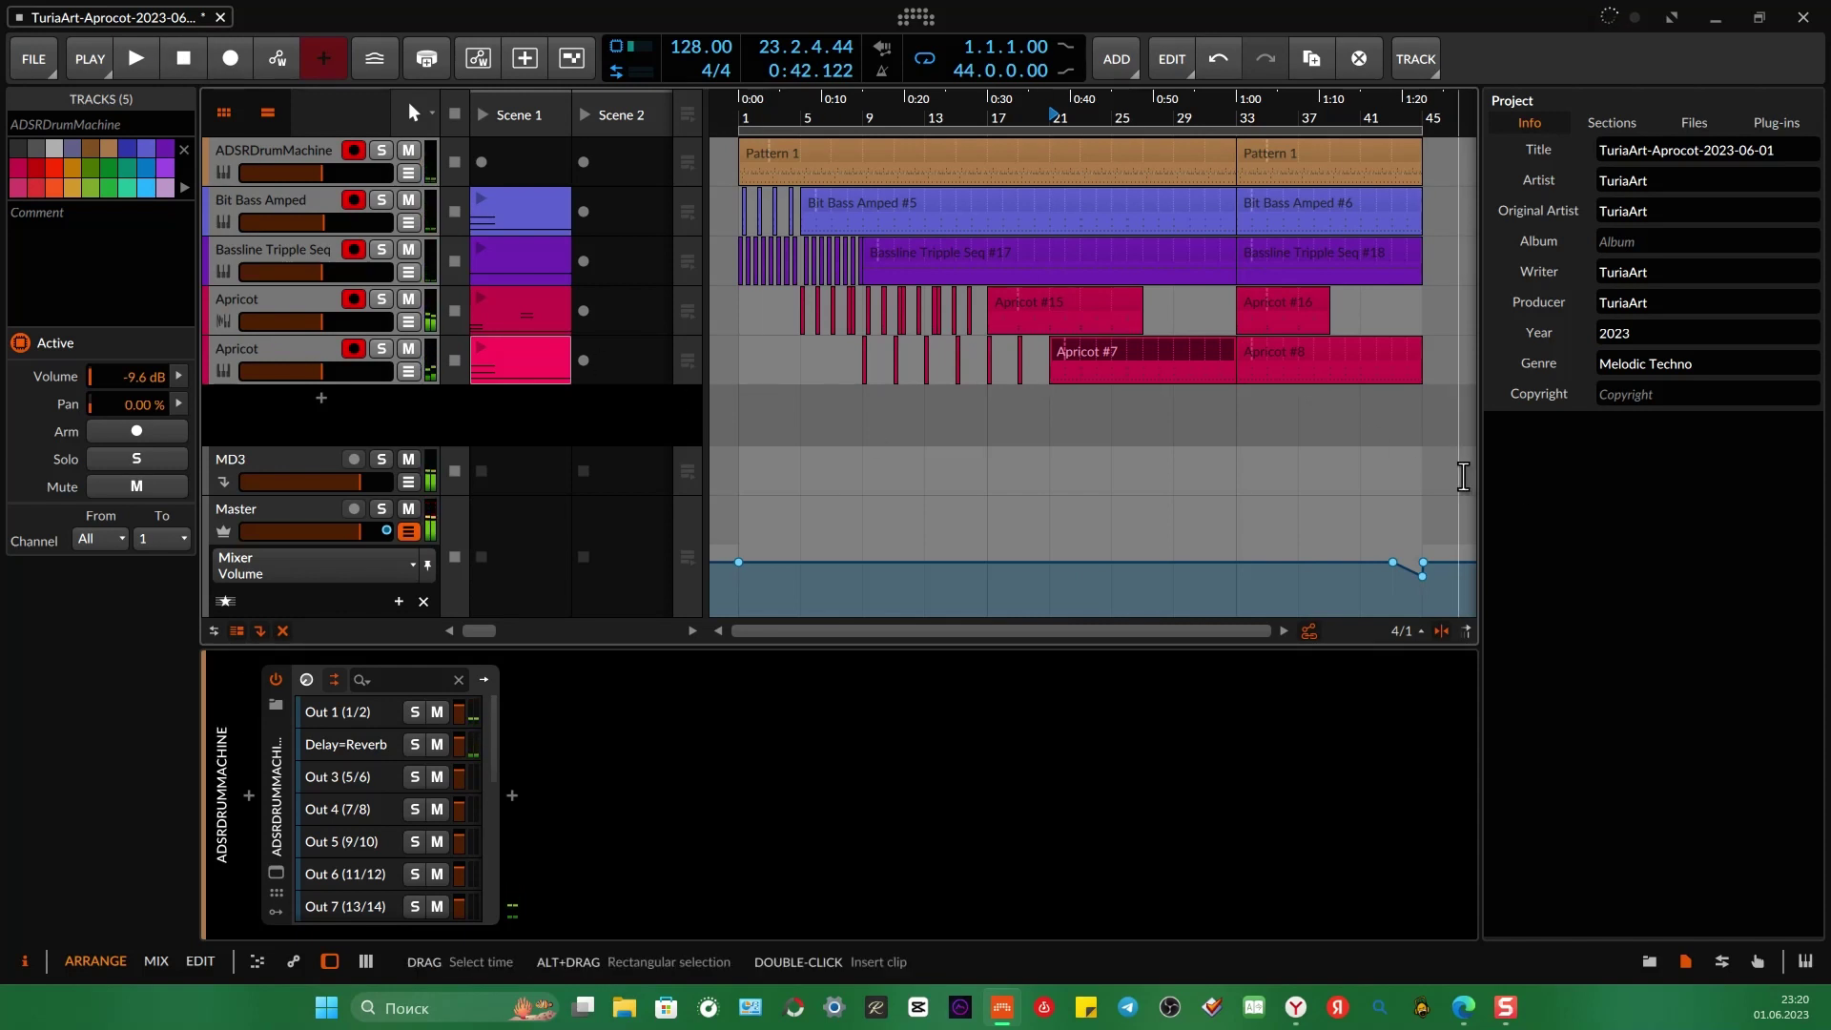
pyautogui.moveTo(1480, 470); pyautogui.dragTo(1661, 462)
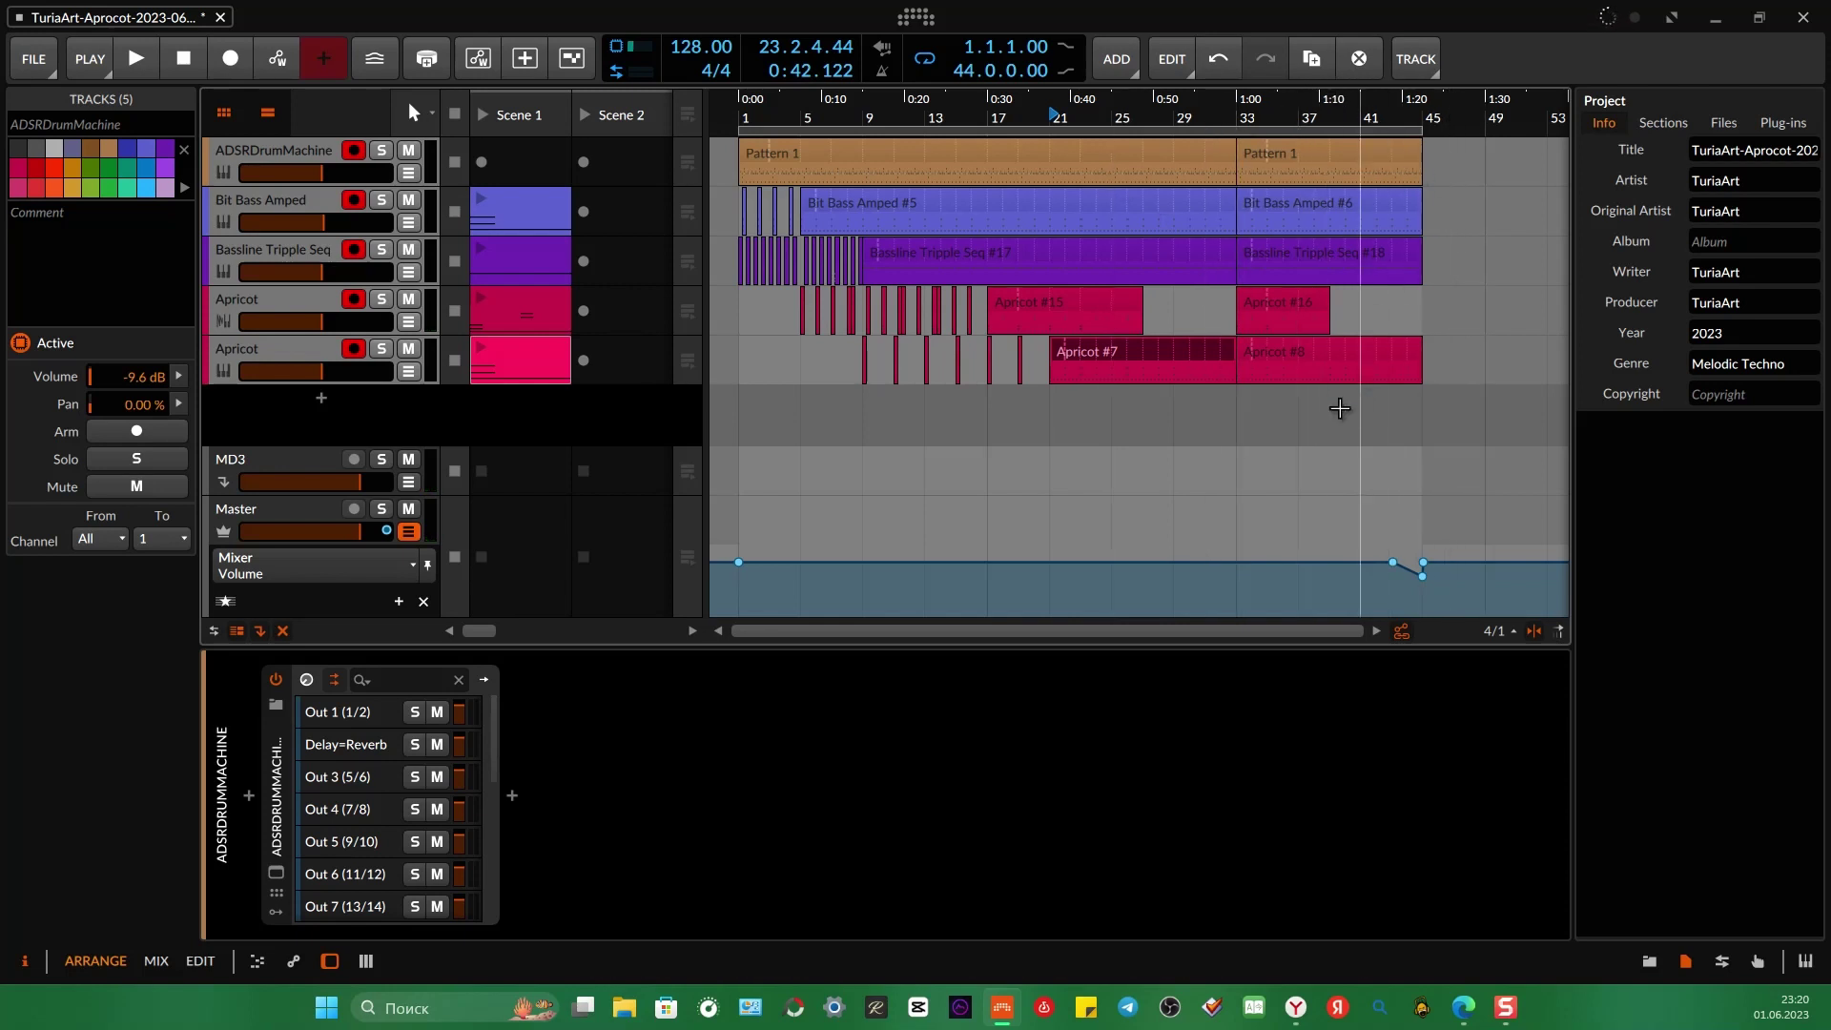
pyautogui.press('-')
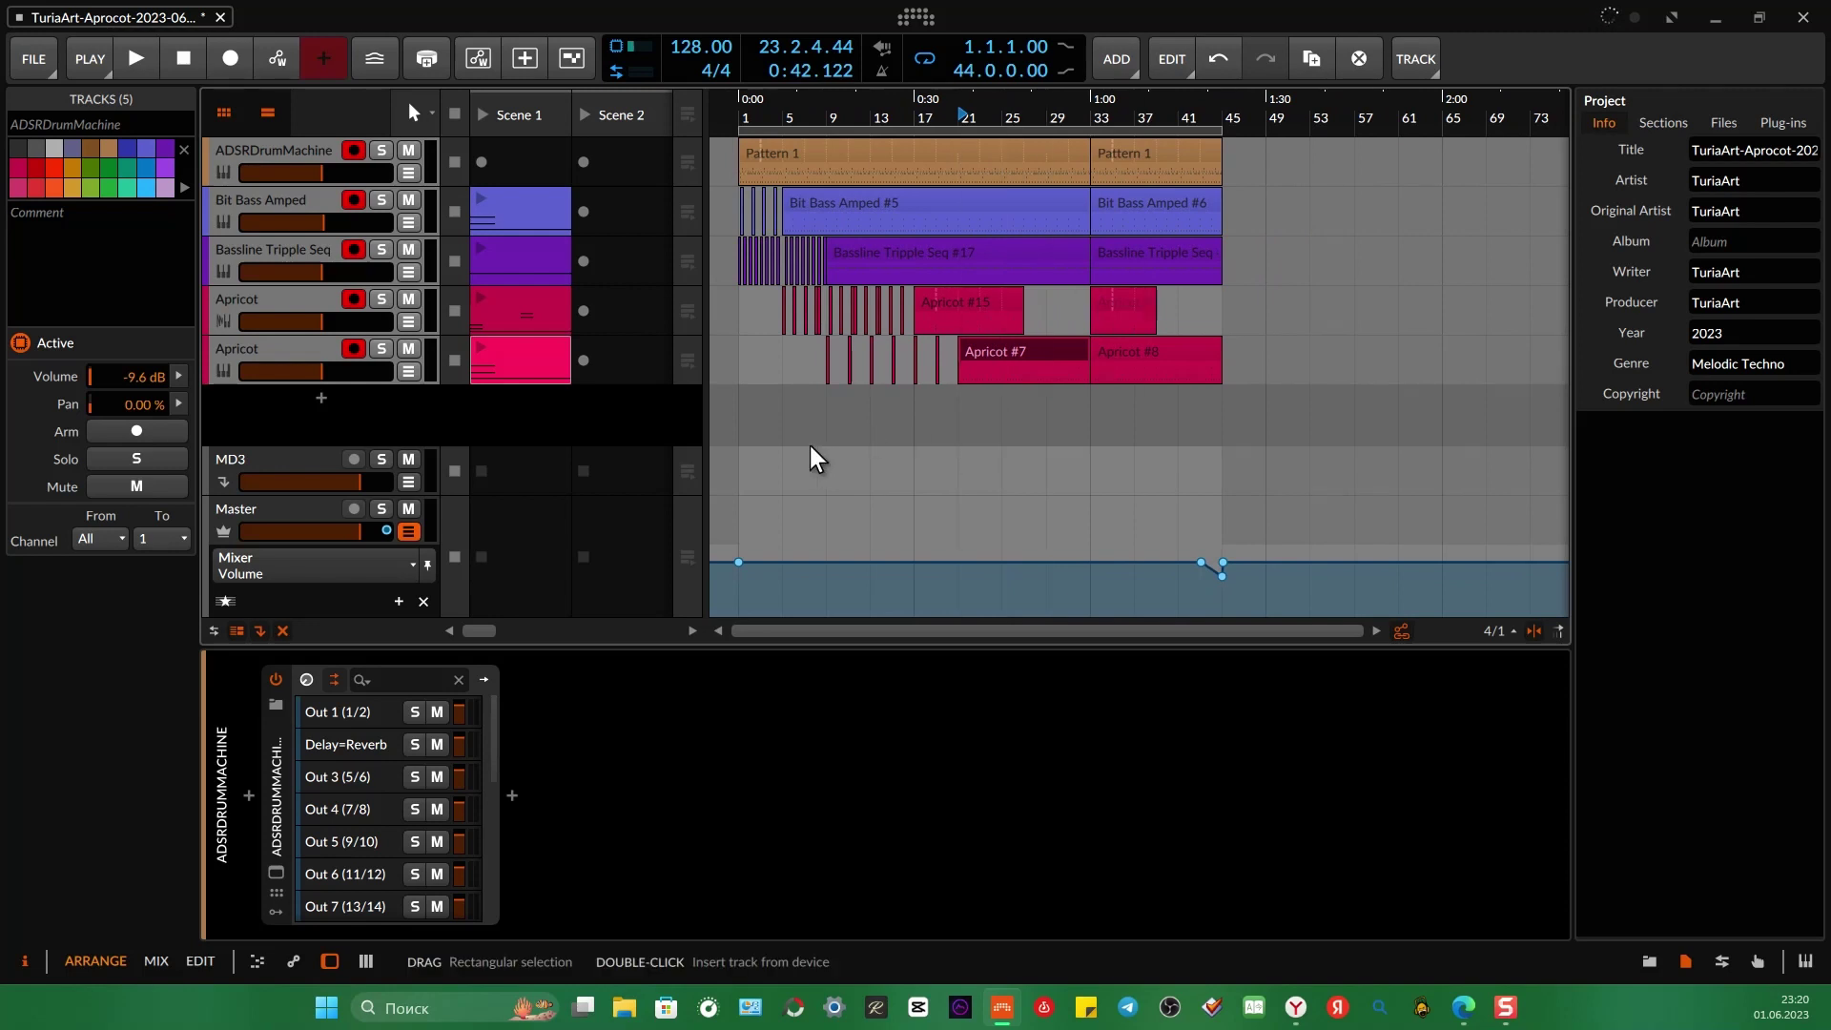
# Step: Save the TuriaArt-Aprocot project
pyautogui.click(31, 61)
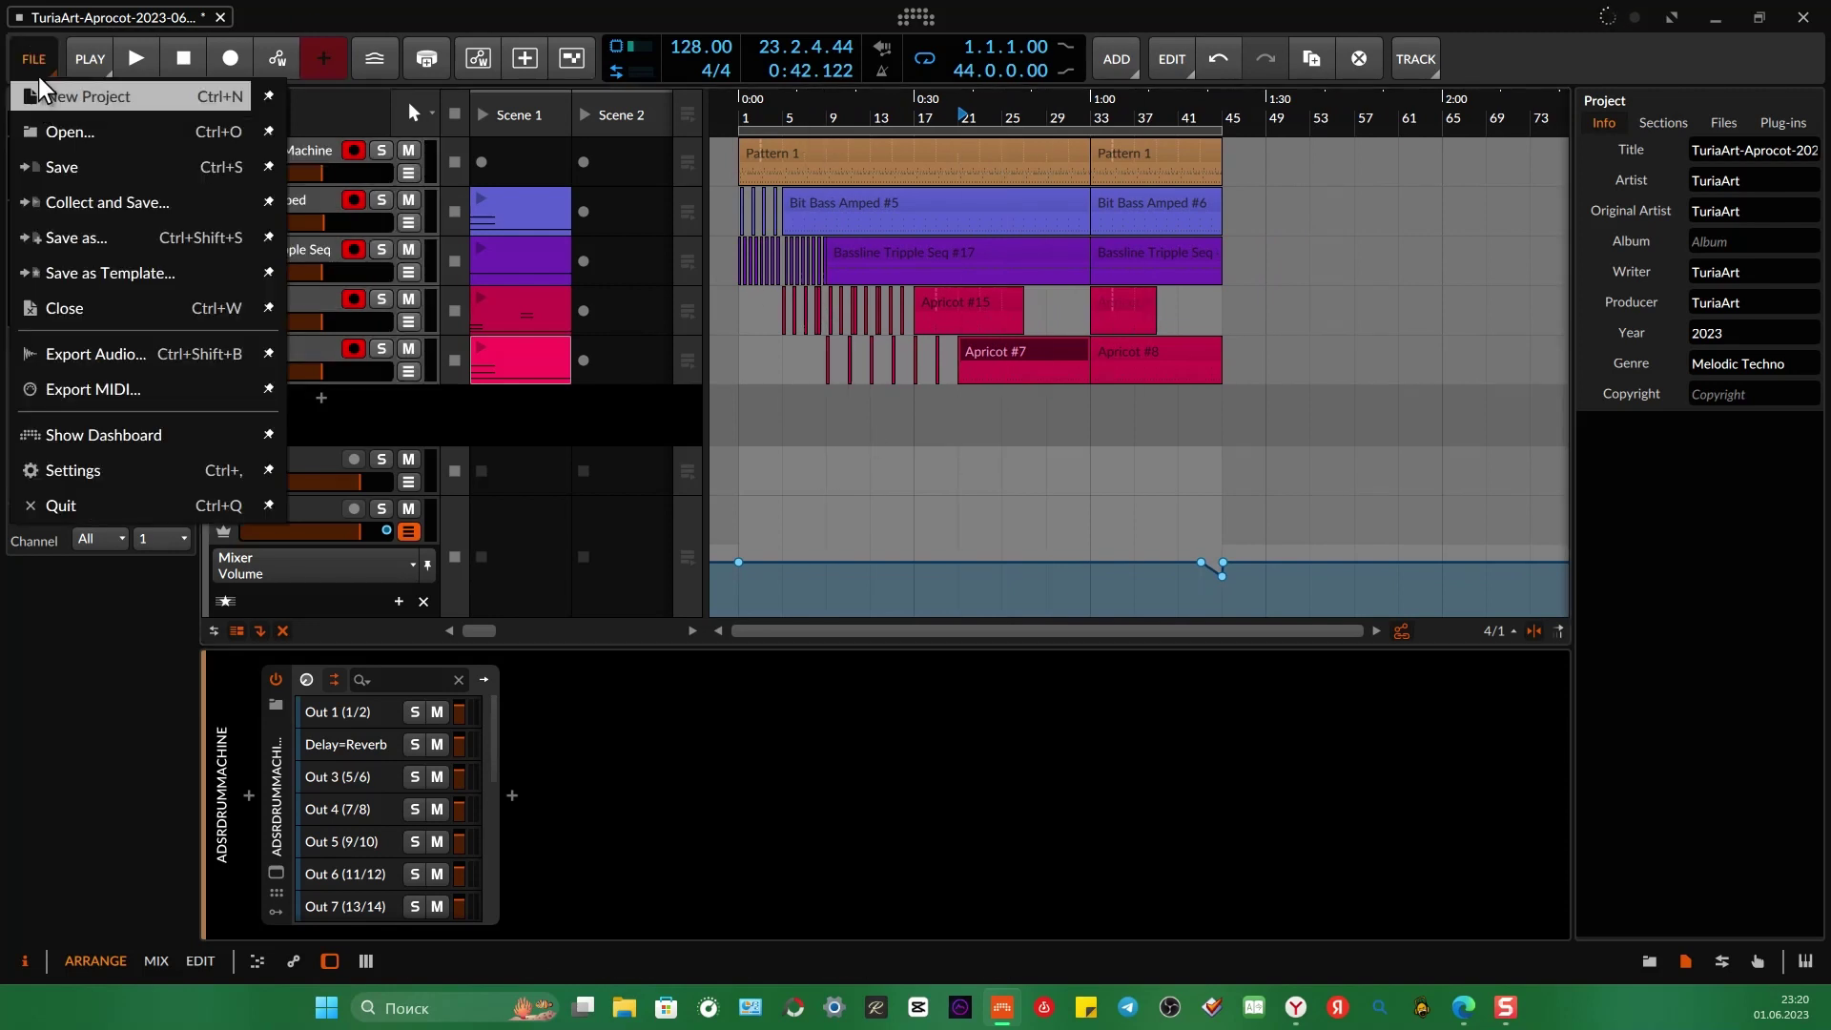
pyautogui.click(61, 168)
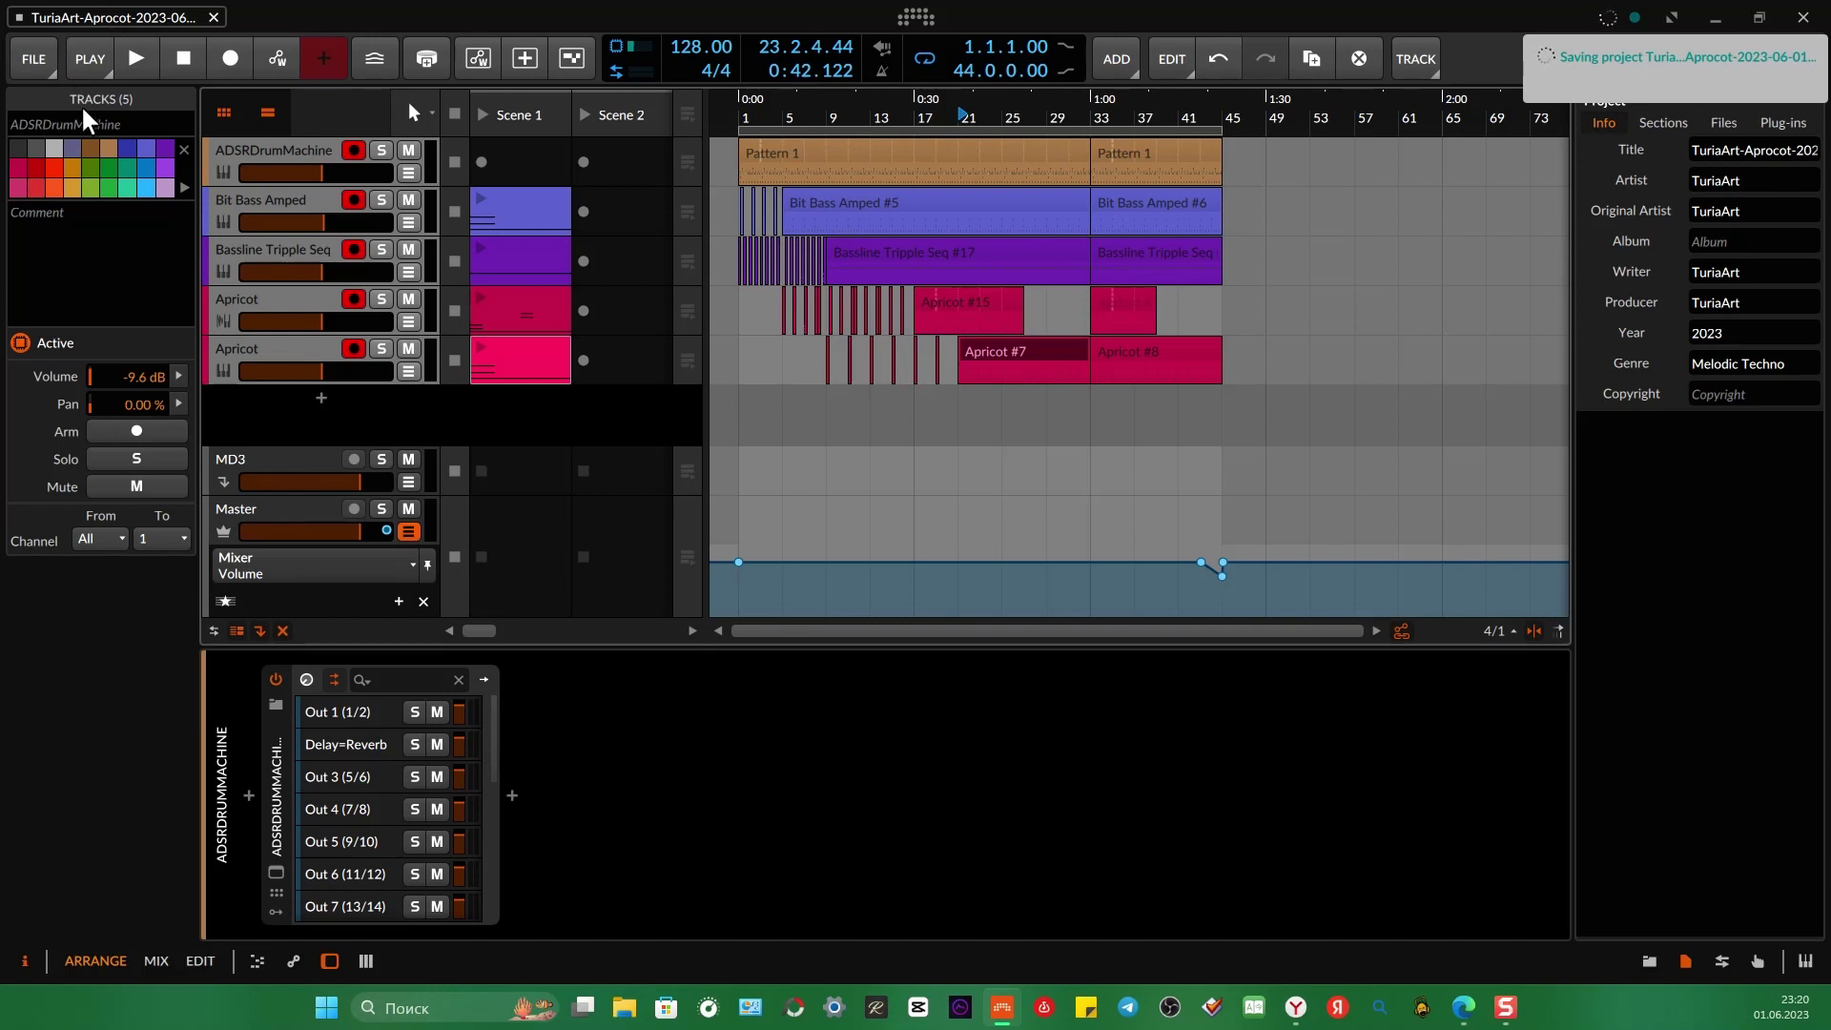
# Step: Create a new project and activate its audio engine
pyautogui.click(31, 57)
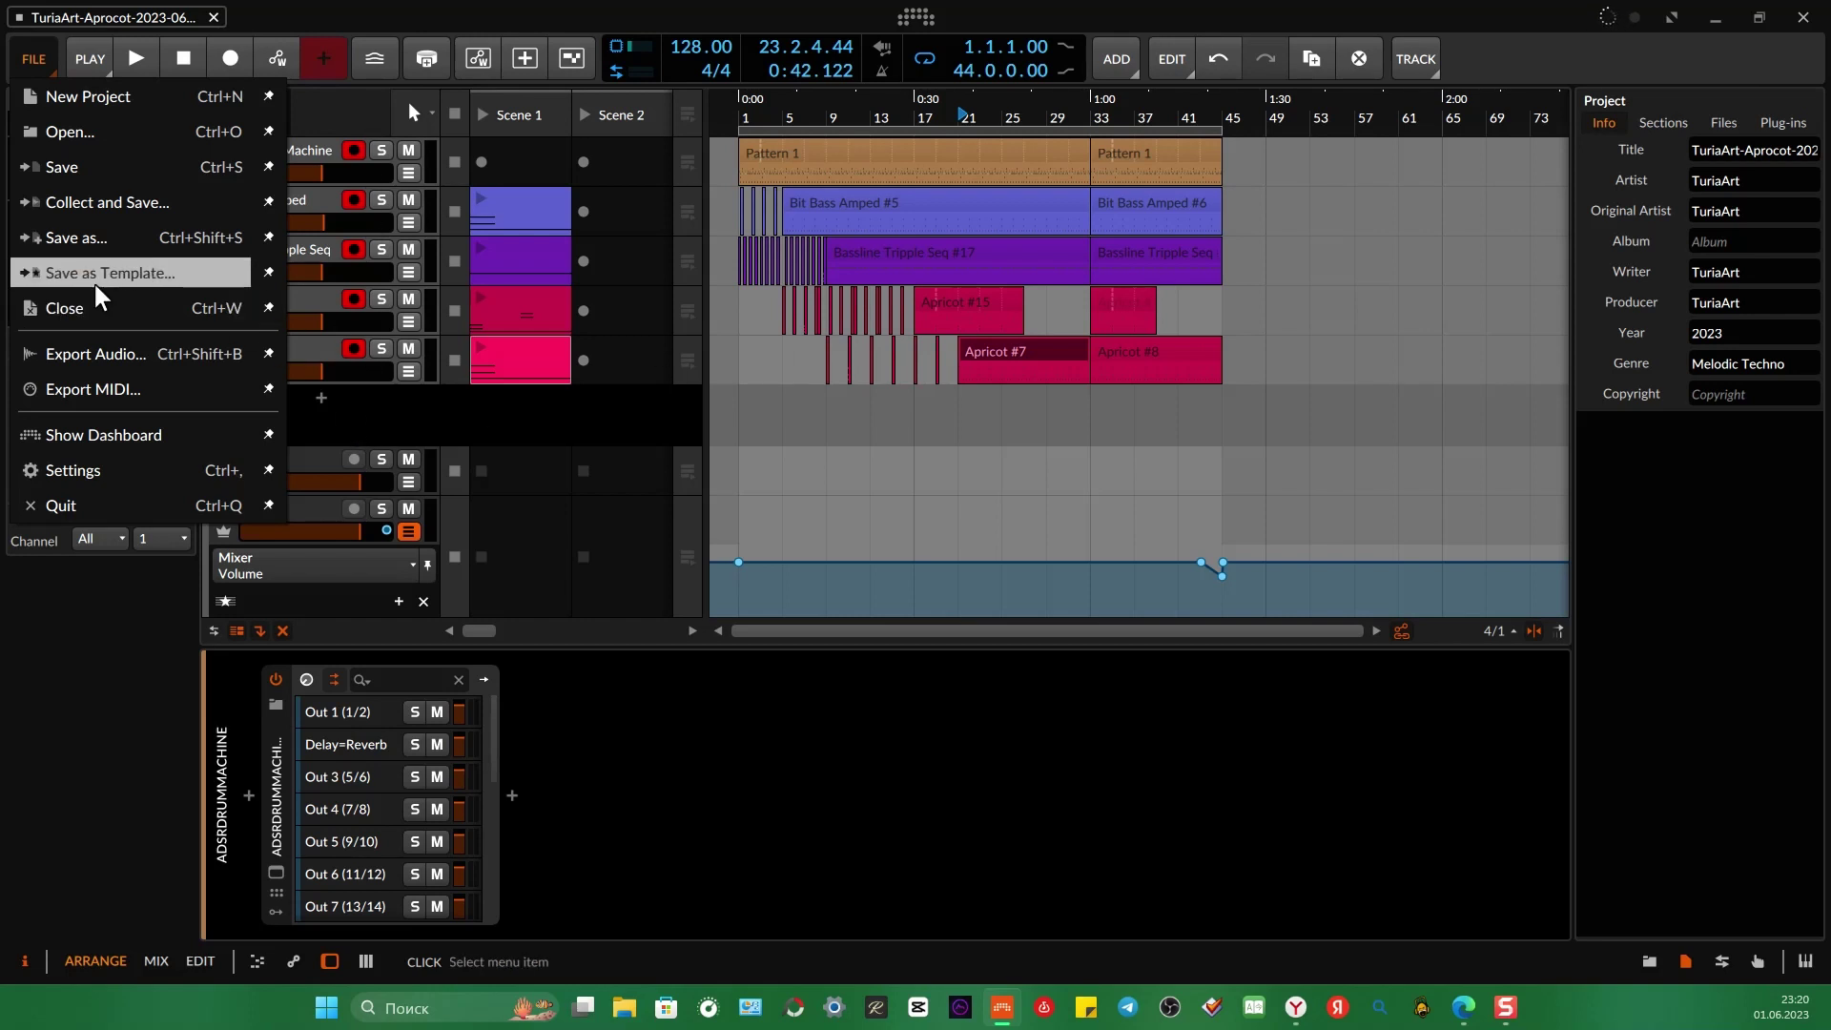
pyautogui.click(94, 99)
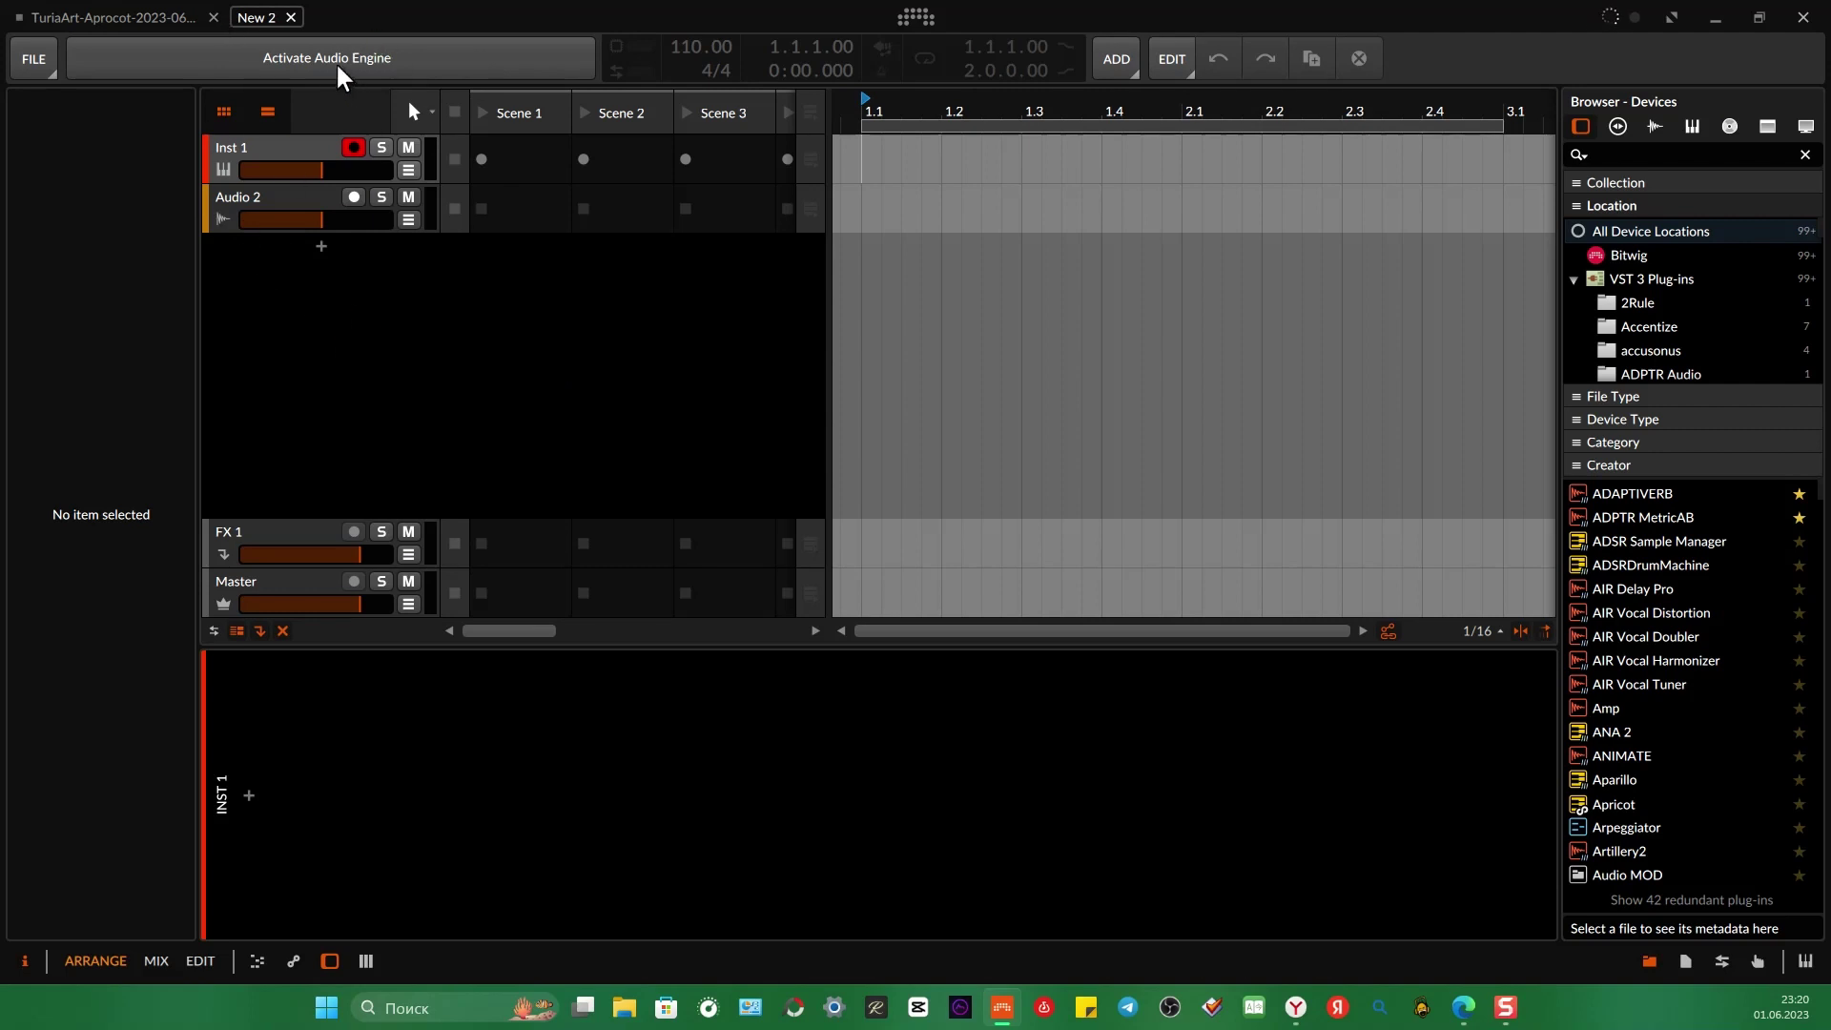
pyautogui.click(309, 55)
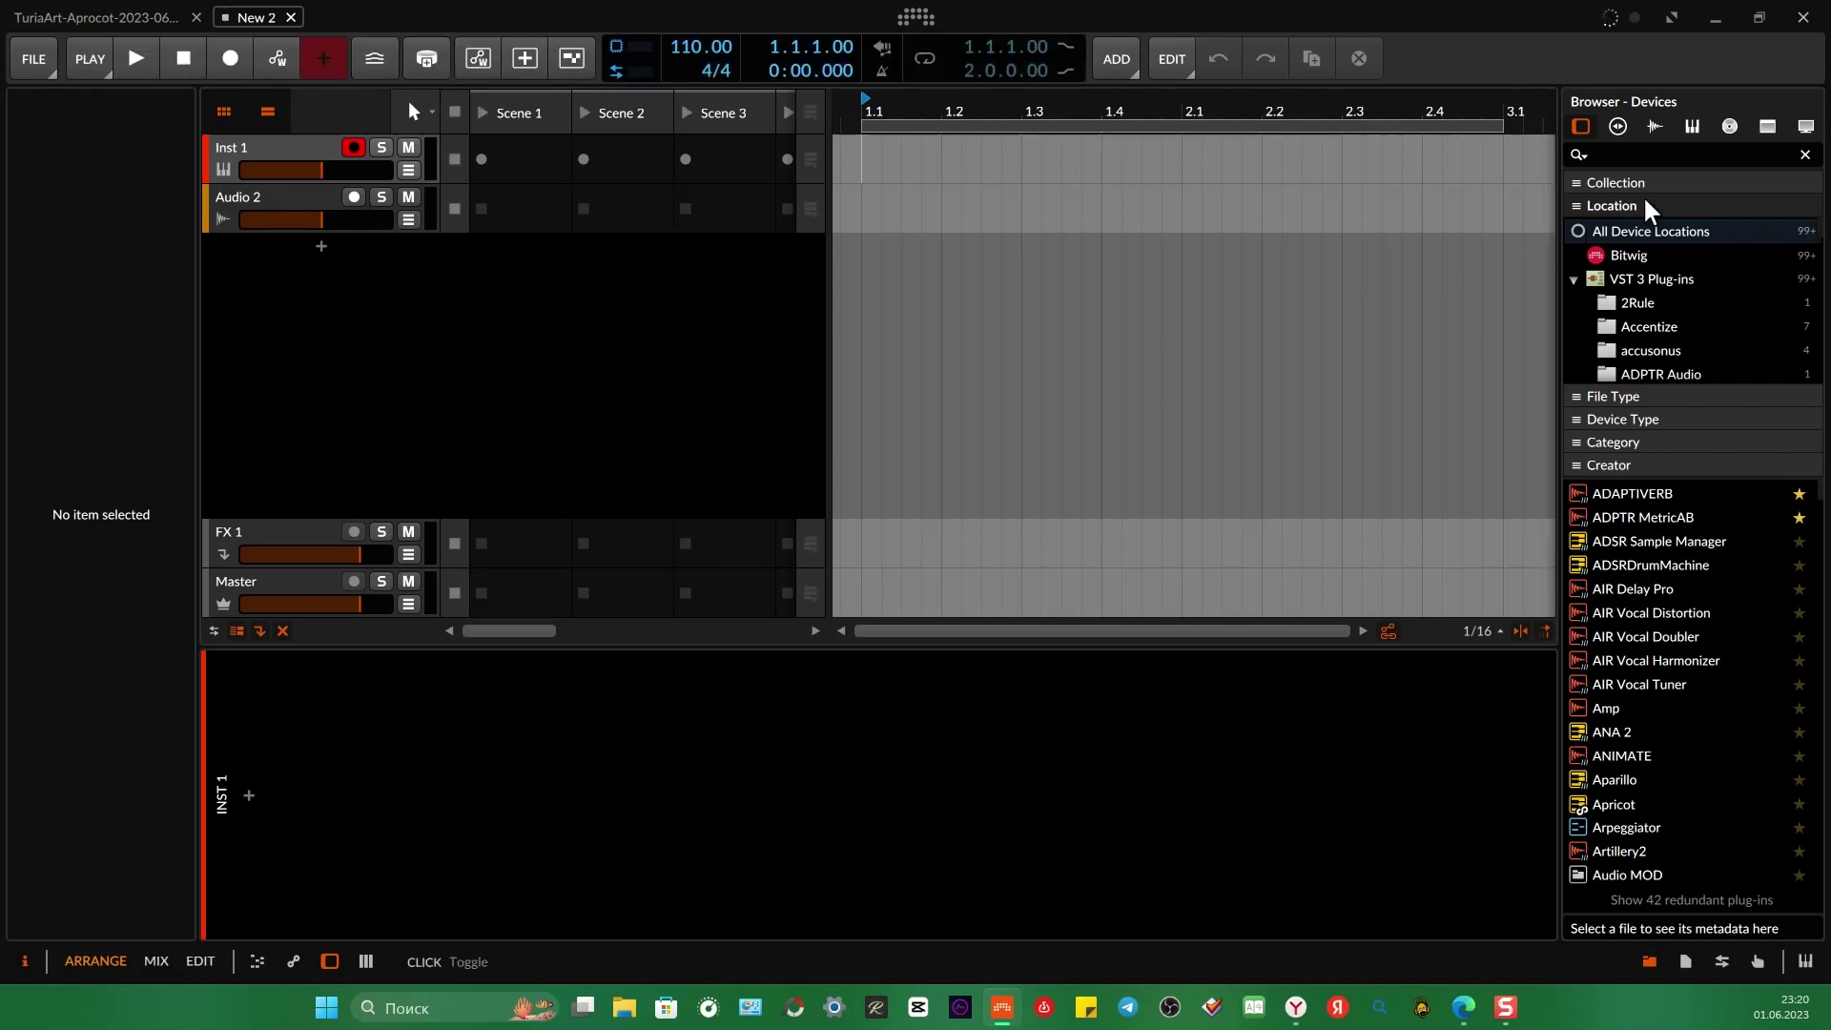
# Step: Show the file browser with more width and expand its Recent Projects folder
pyautogui.click(1807, 126)
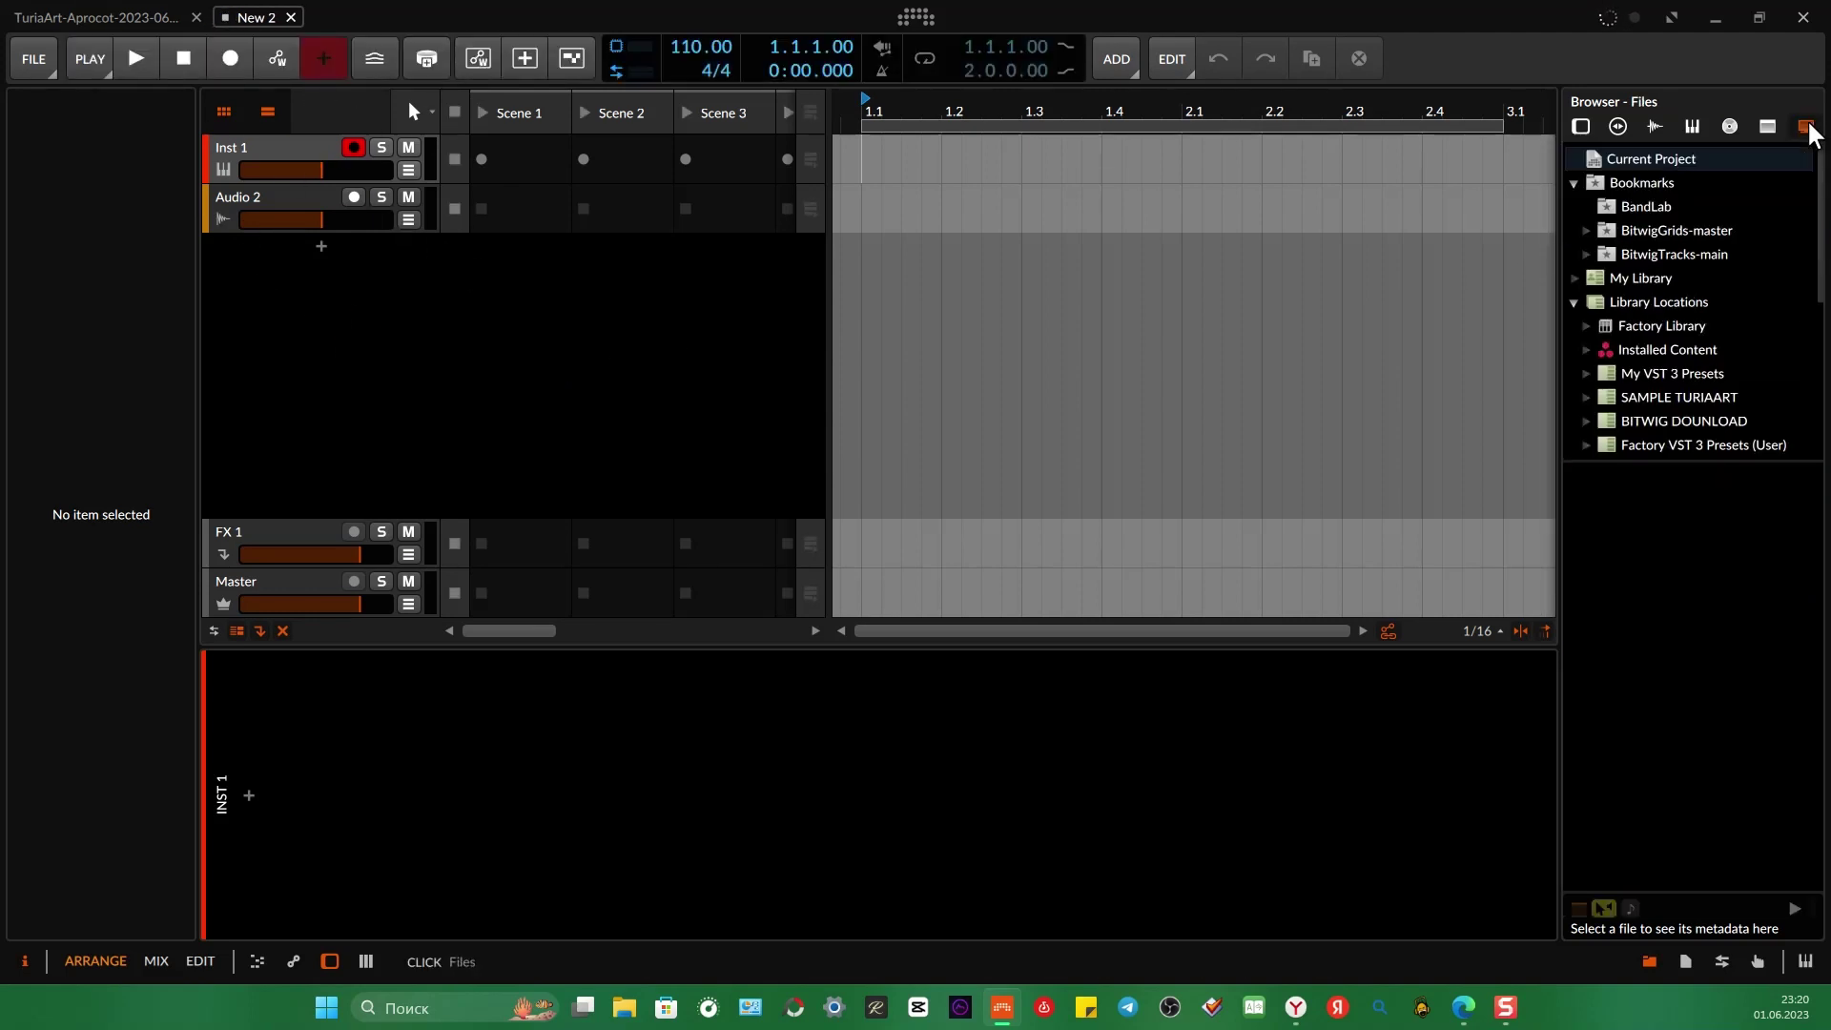
pyautogui.moveTo(1558, 236); pyautogui.dragTo(1450, 245)
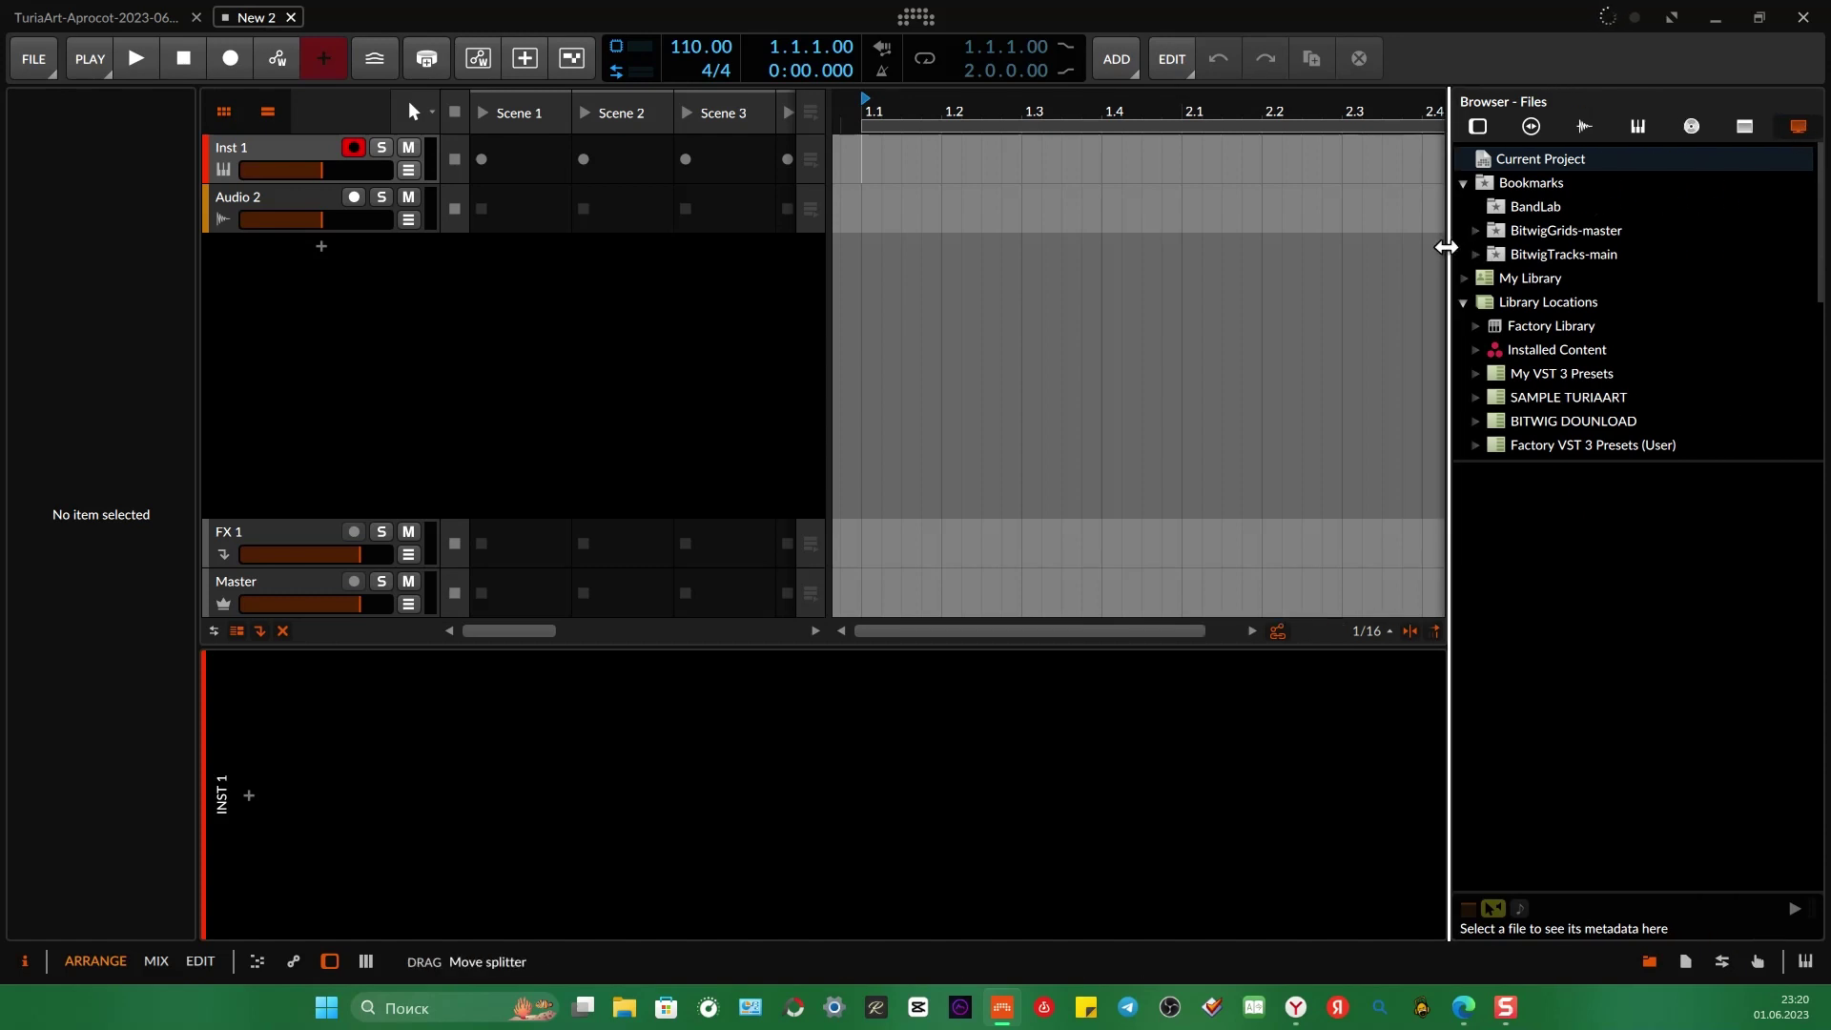
pyautogui.scroll(-3, 1501, 306)
pyautogui.scroll(3, 1501, 306)
pyautogui.scroll(-5, 1501, 306)
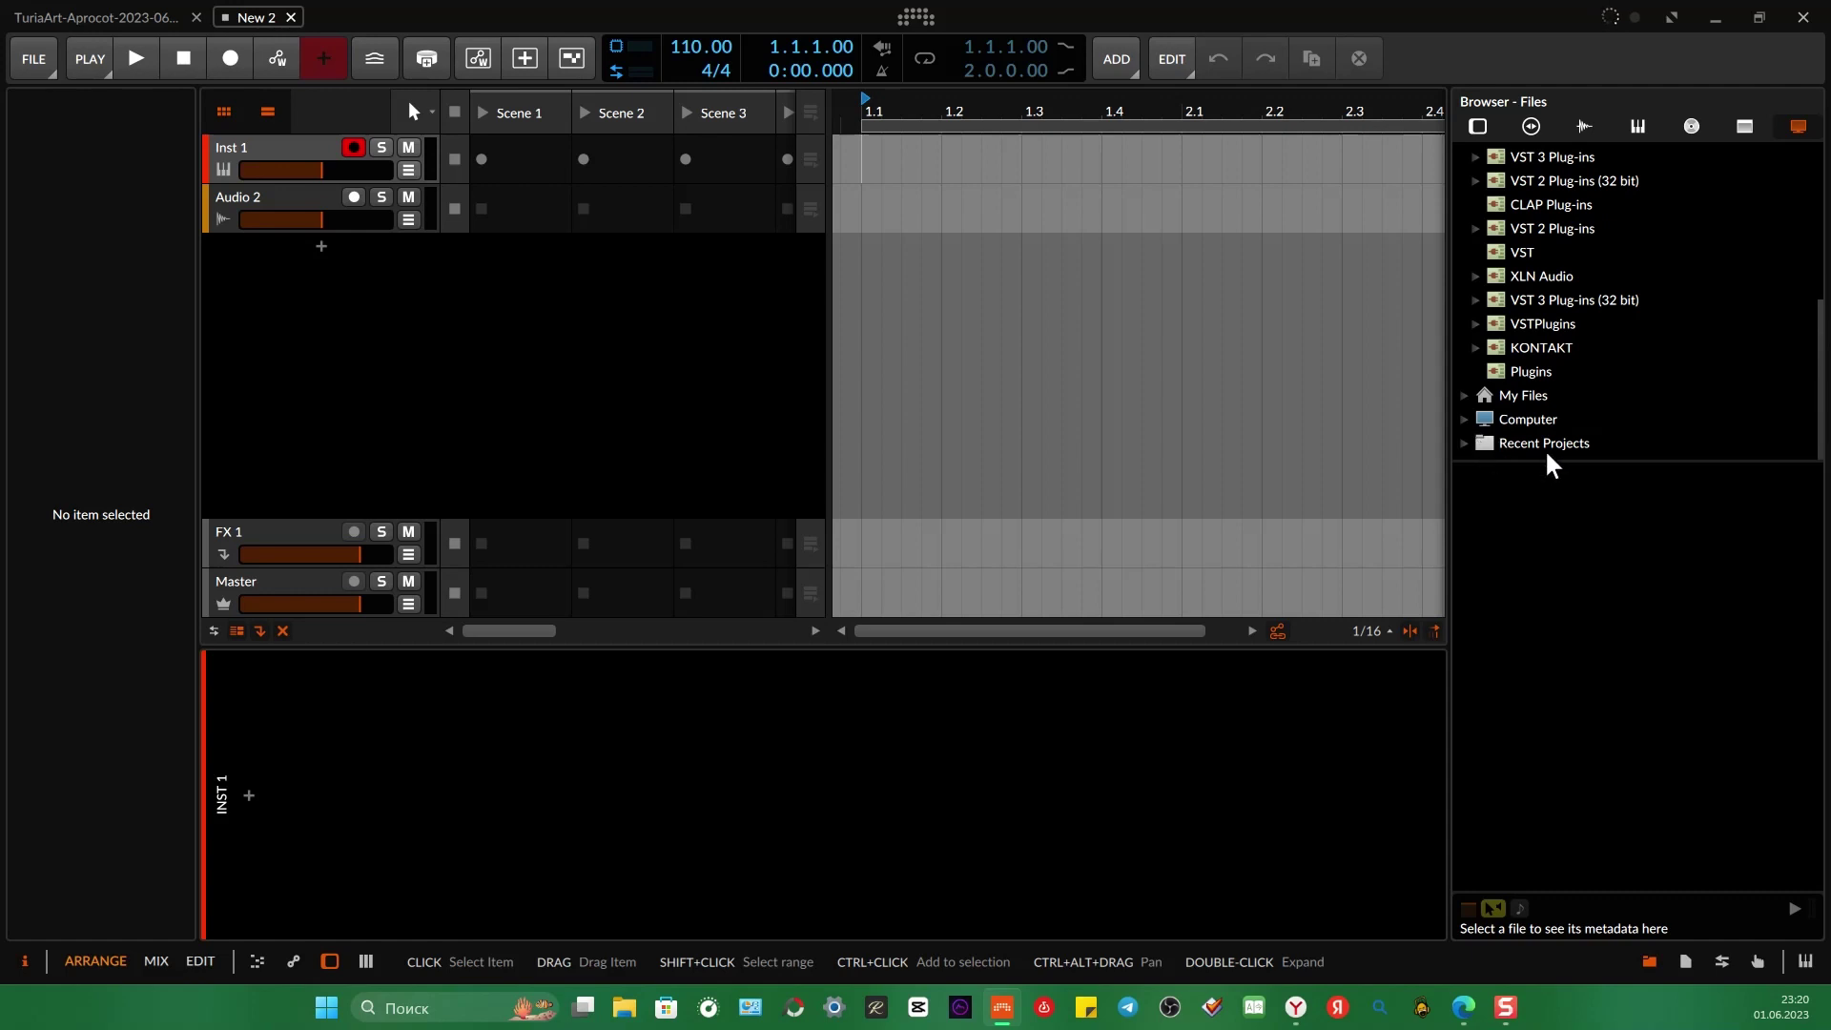
pyautogui.click(1463, 443)
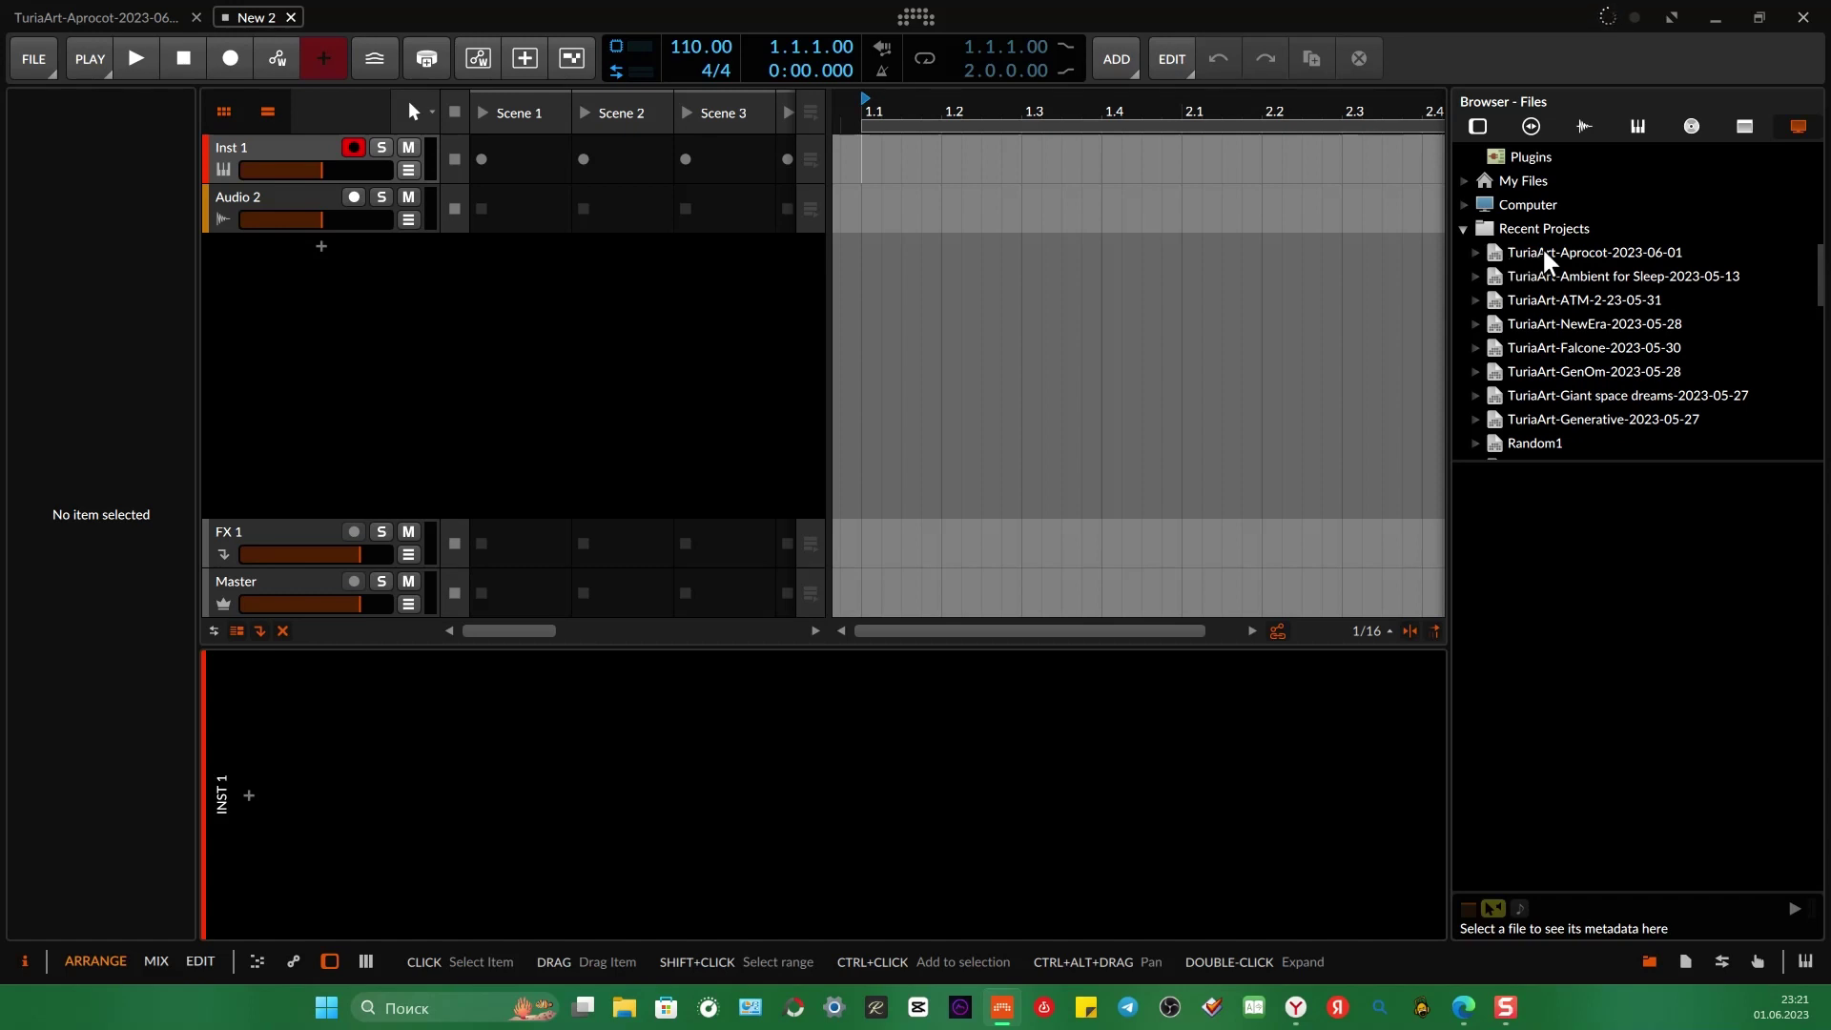
# Step: Import the entire TuriaArt-Aprocot-2023-06-01 project as a group track below Audio 2, and narrow the browser
pyautogui.click(1543, 250)
pyautogui.moveTo(1543, 250); pyautogui.dragTo(417, 302)
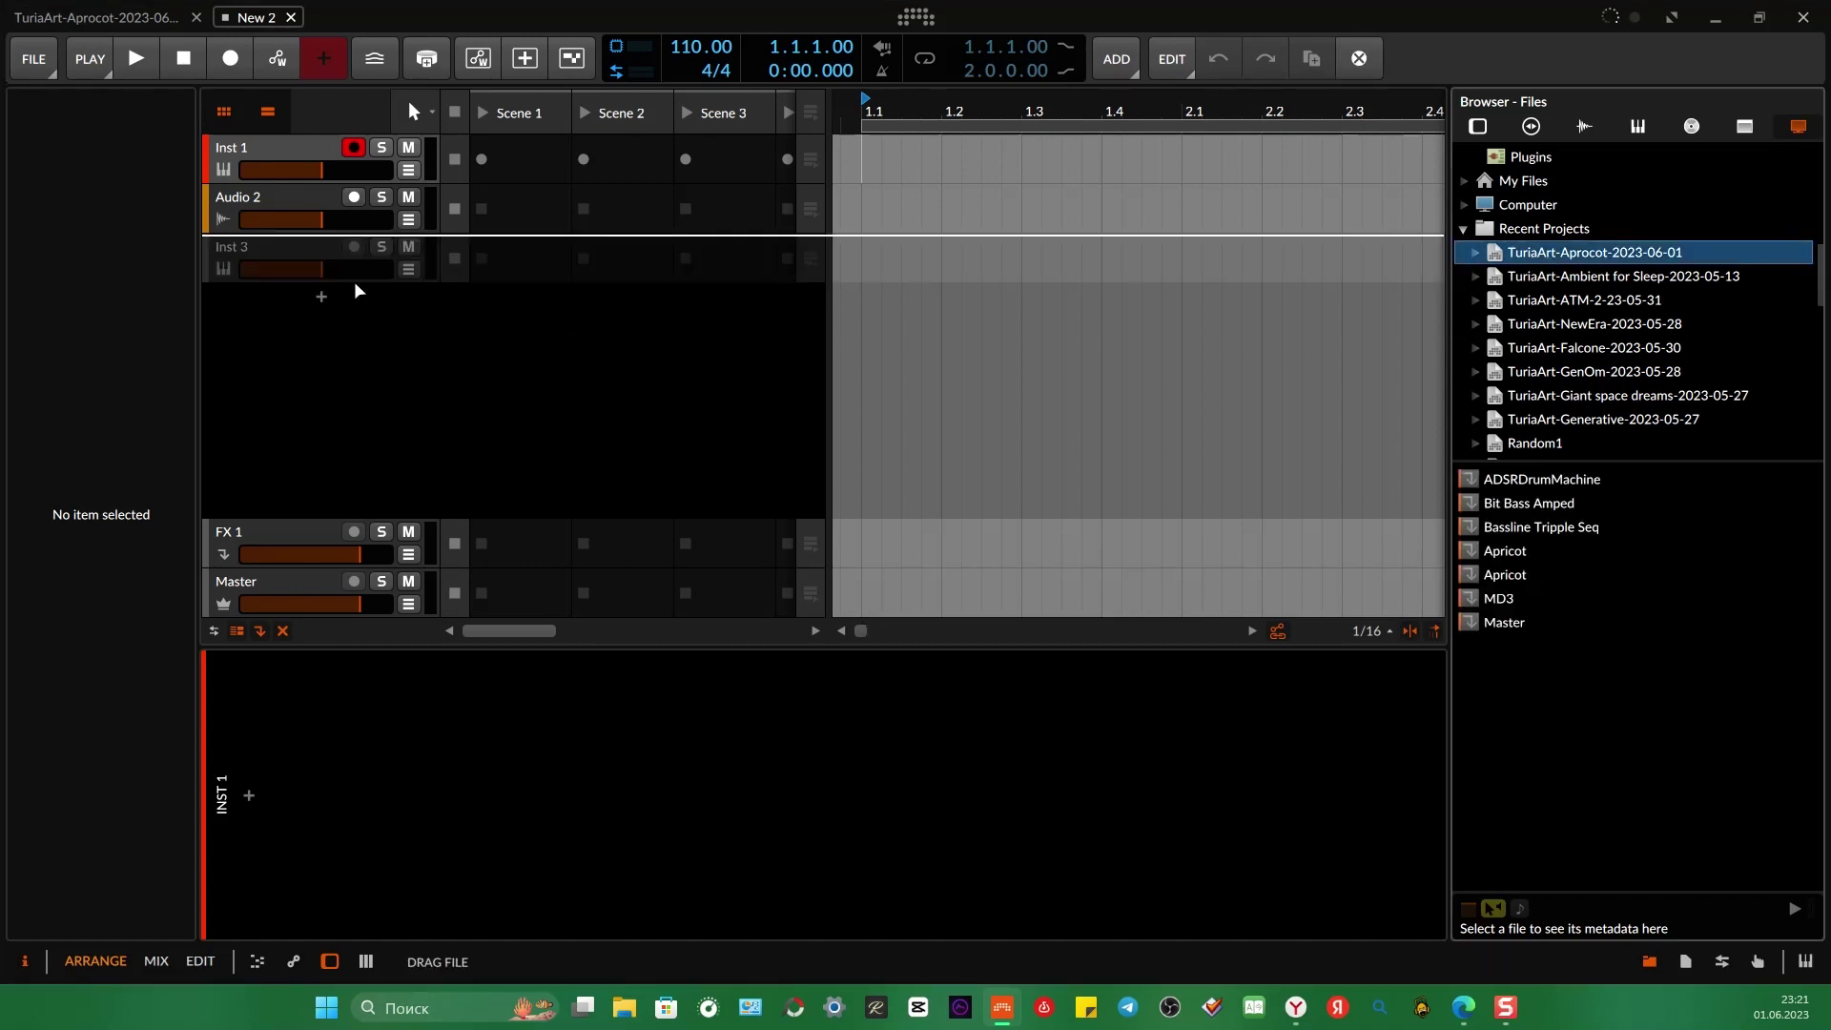
pyautogui.moveTo(352, 282); pyautogui.dragTo(353, 281)
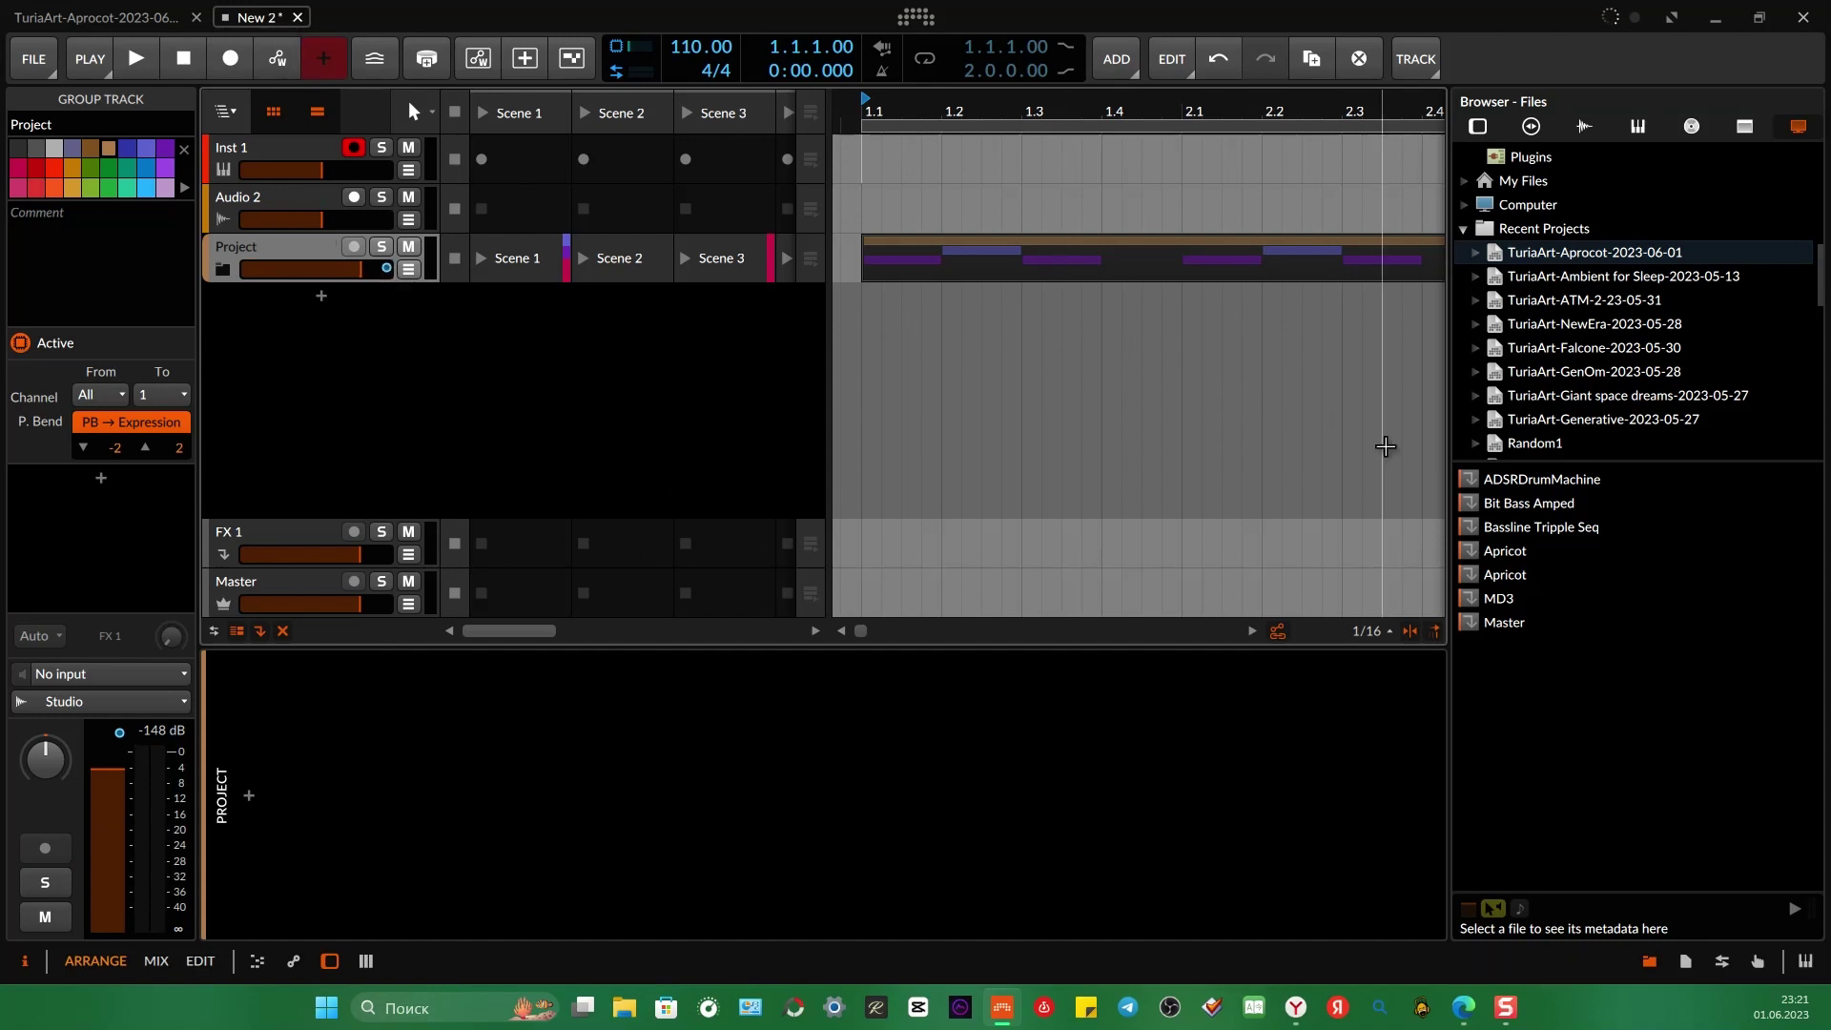
pyautogui.moveTo(1451, 462); pyautogui.dragTo(1729, 480)
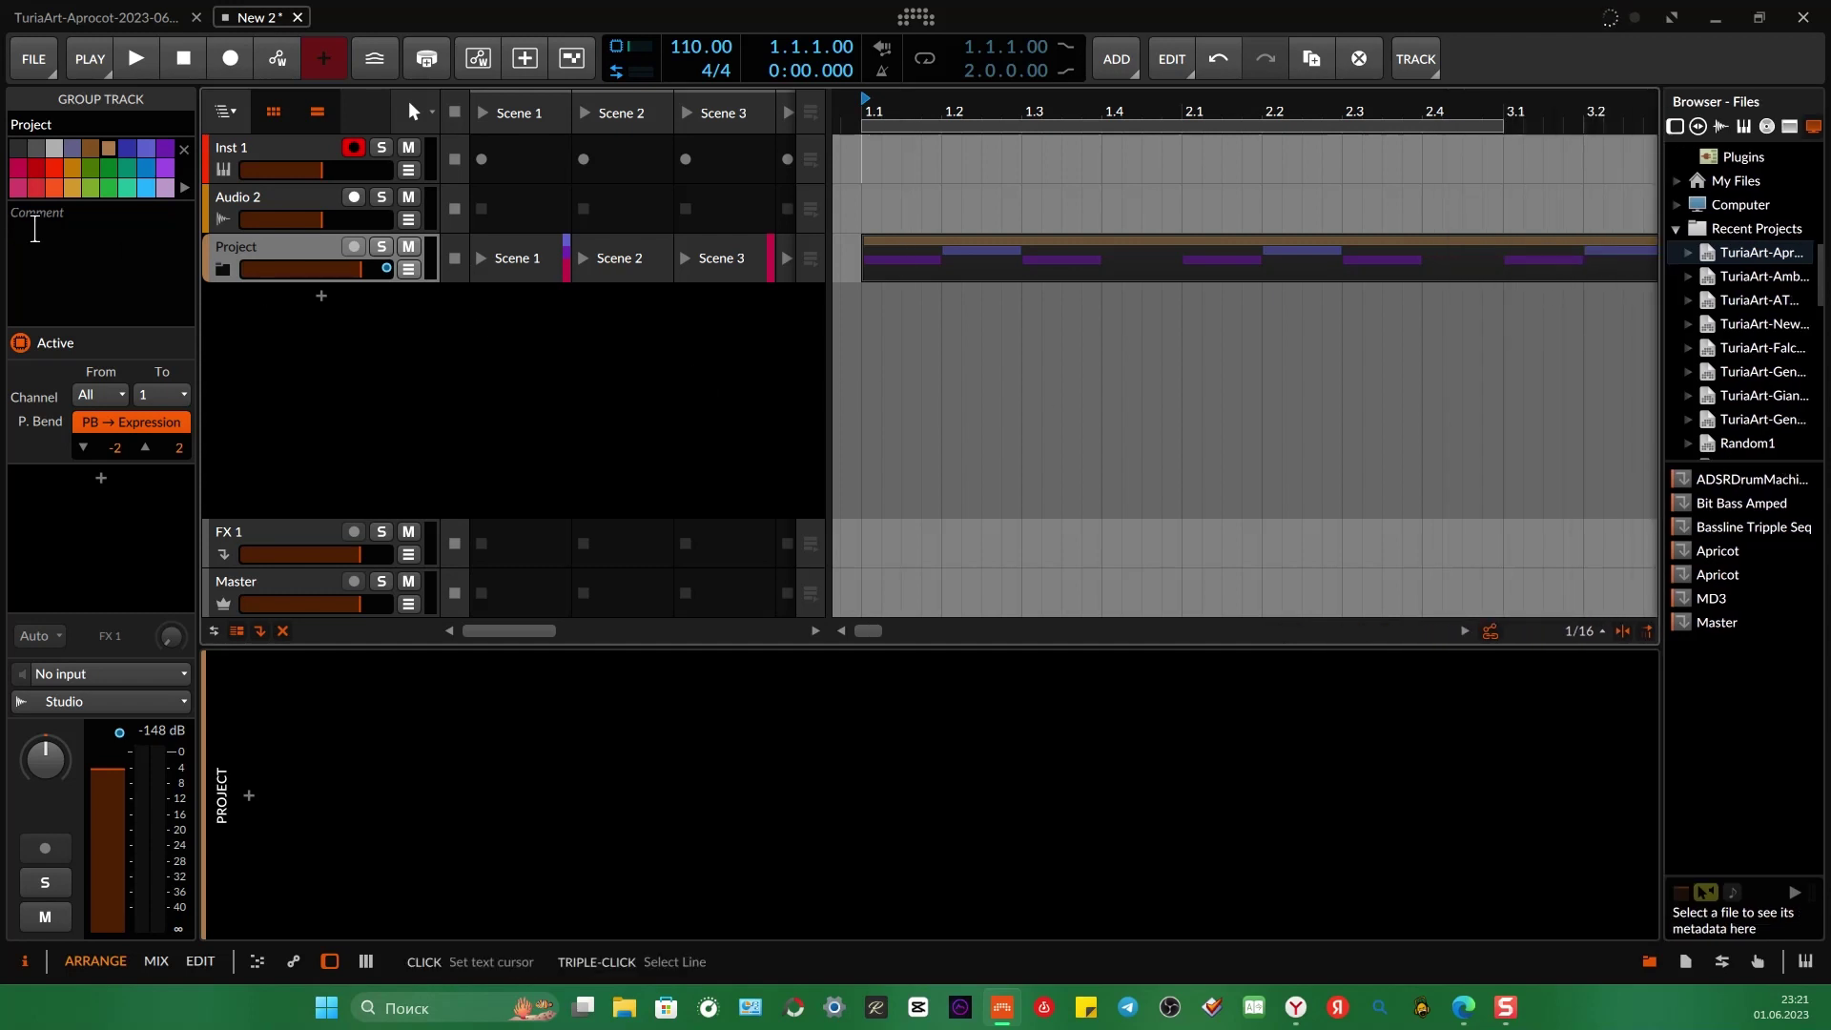
# Step: Unfold the Project group and show the device chain of its MD3 track
pyautogui.click(222, 270)
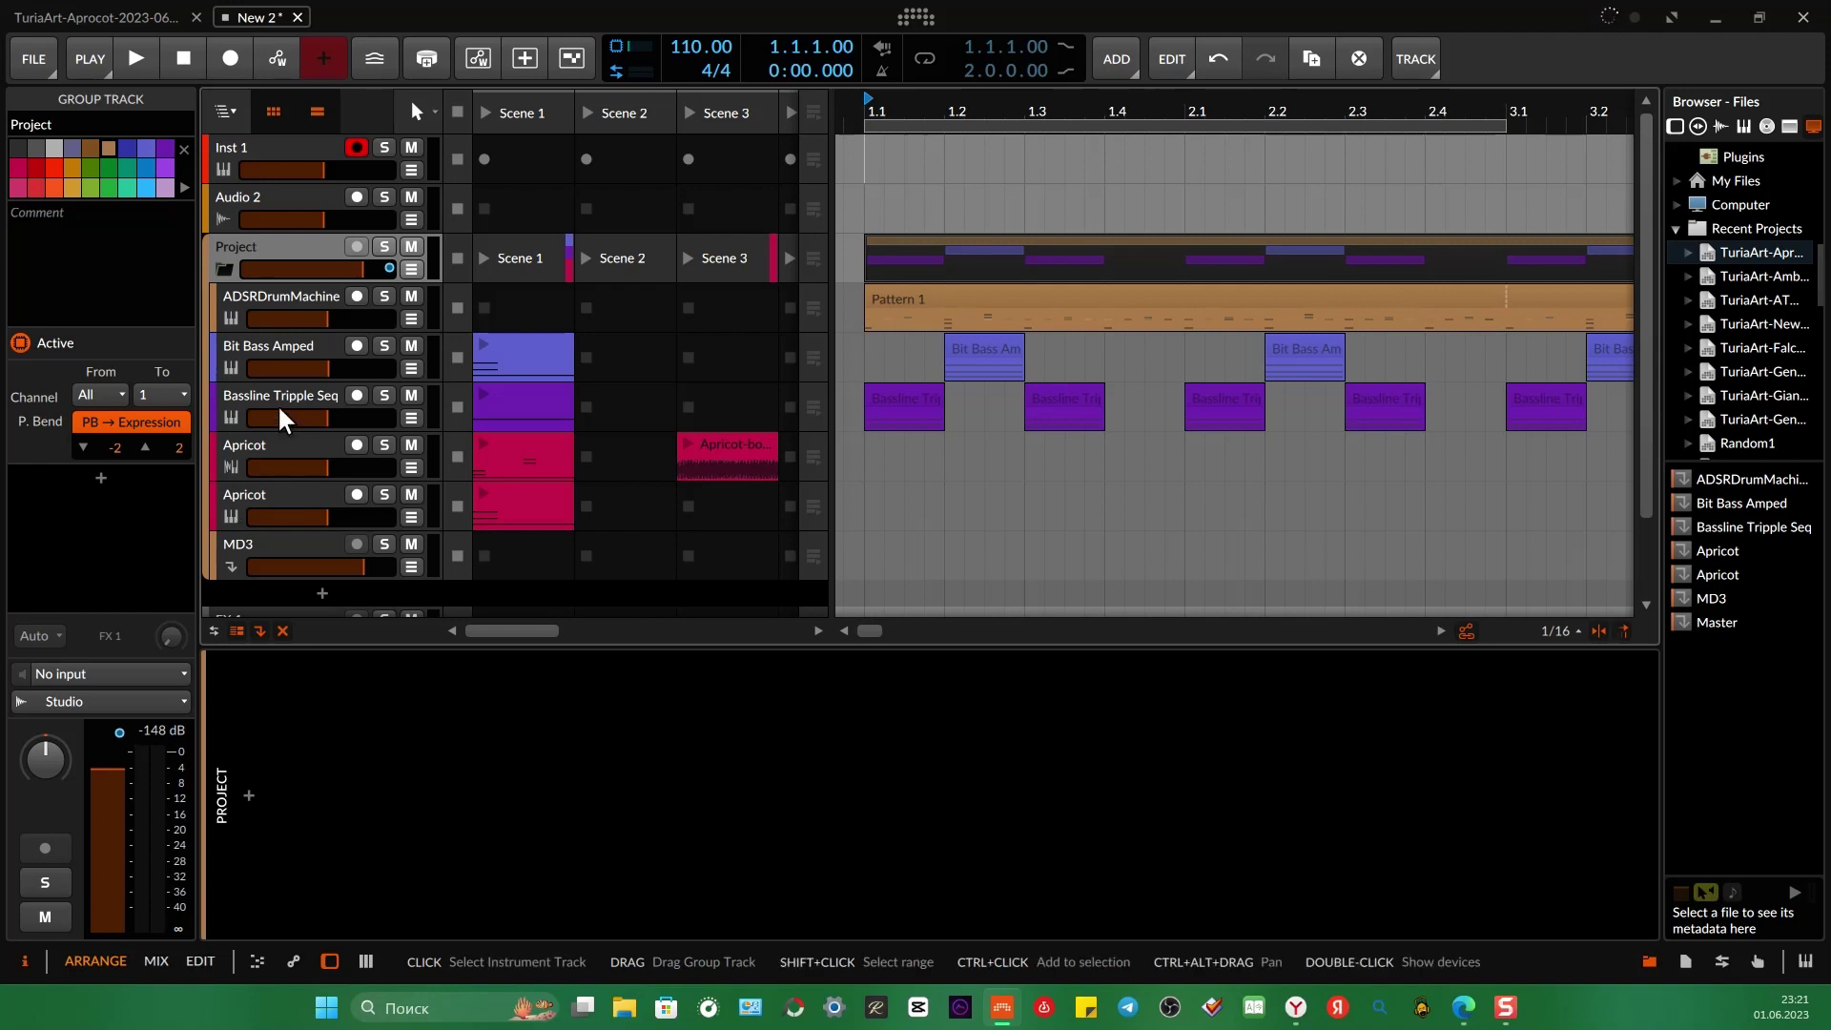
pyautogui.scroll(-2, 277, 403)
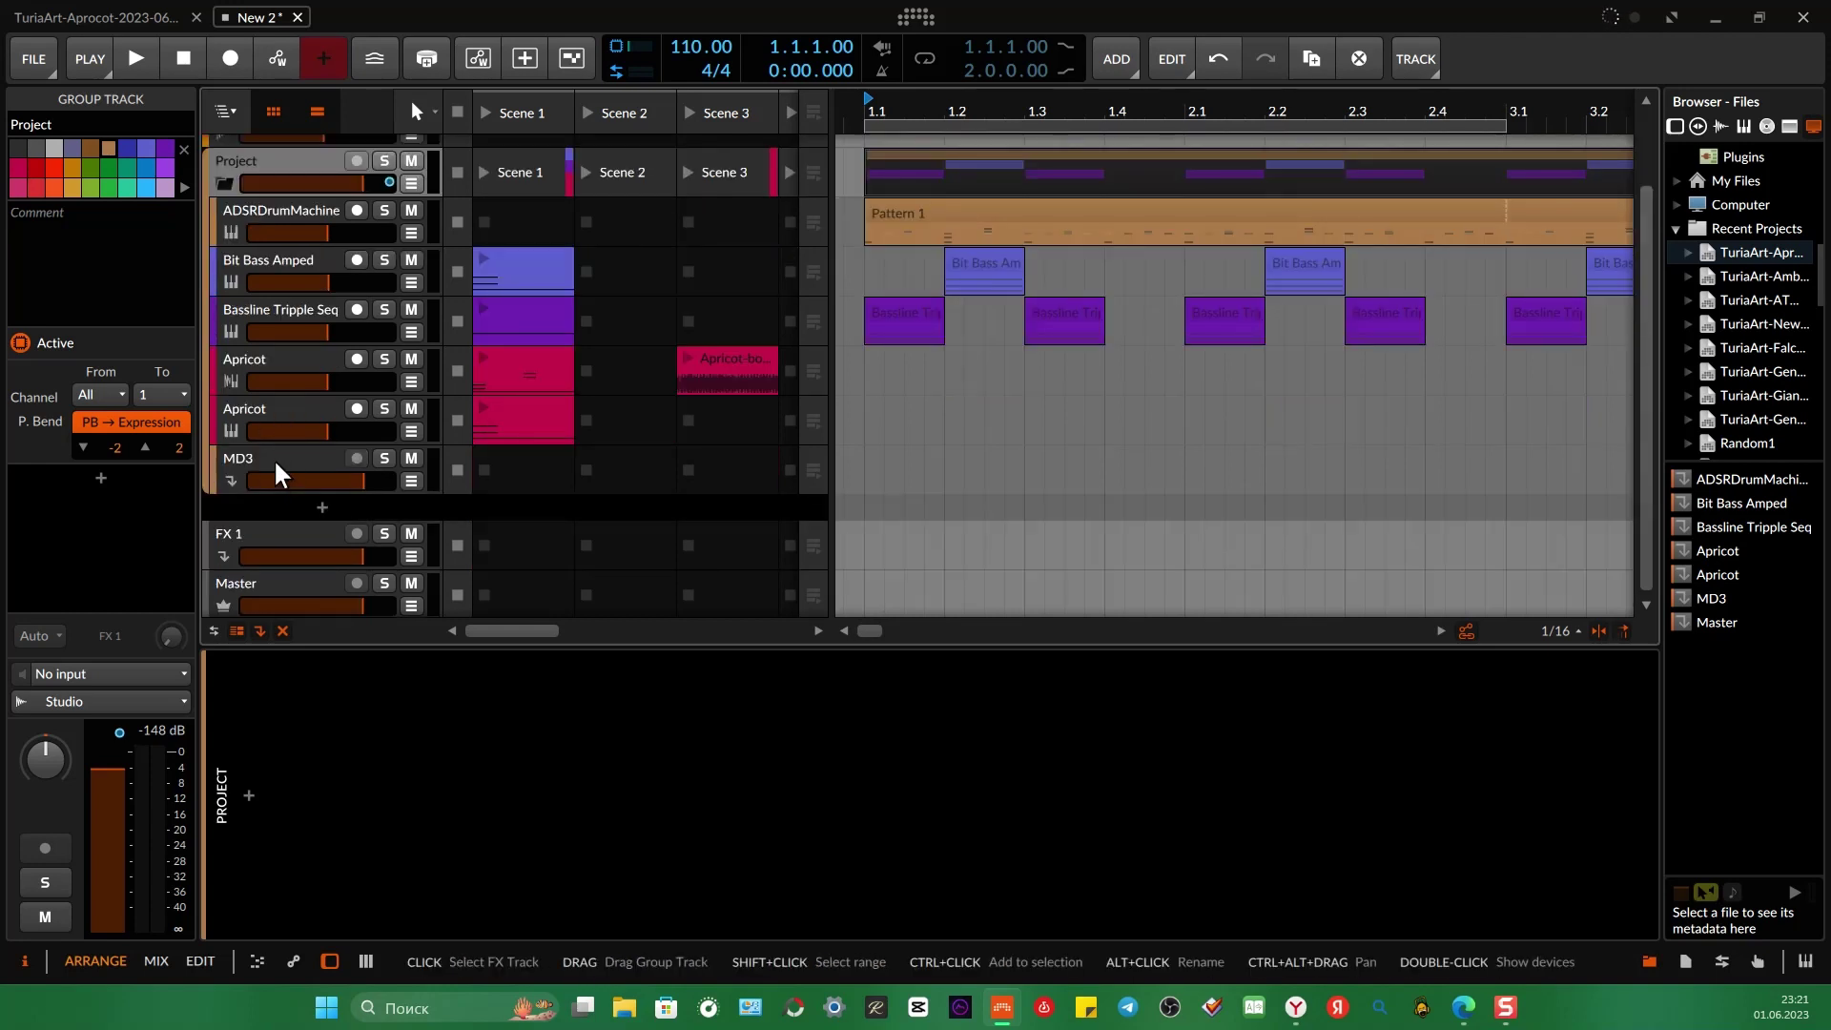
pyautogui.click(273, 458)
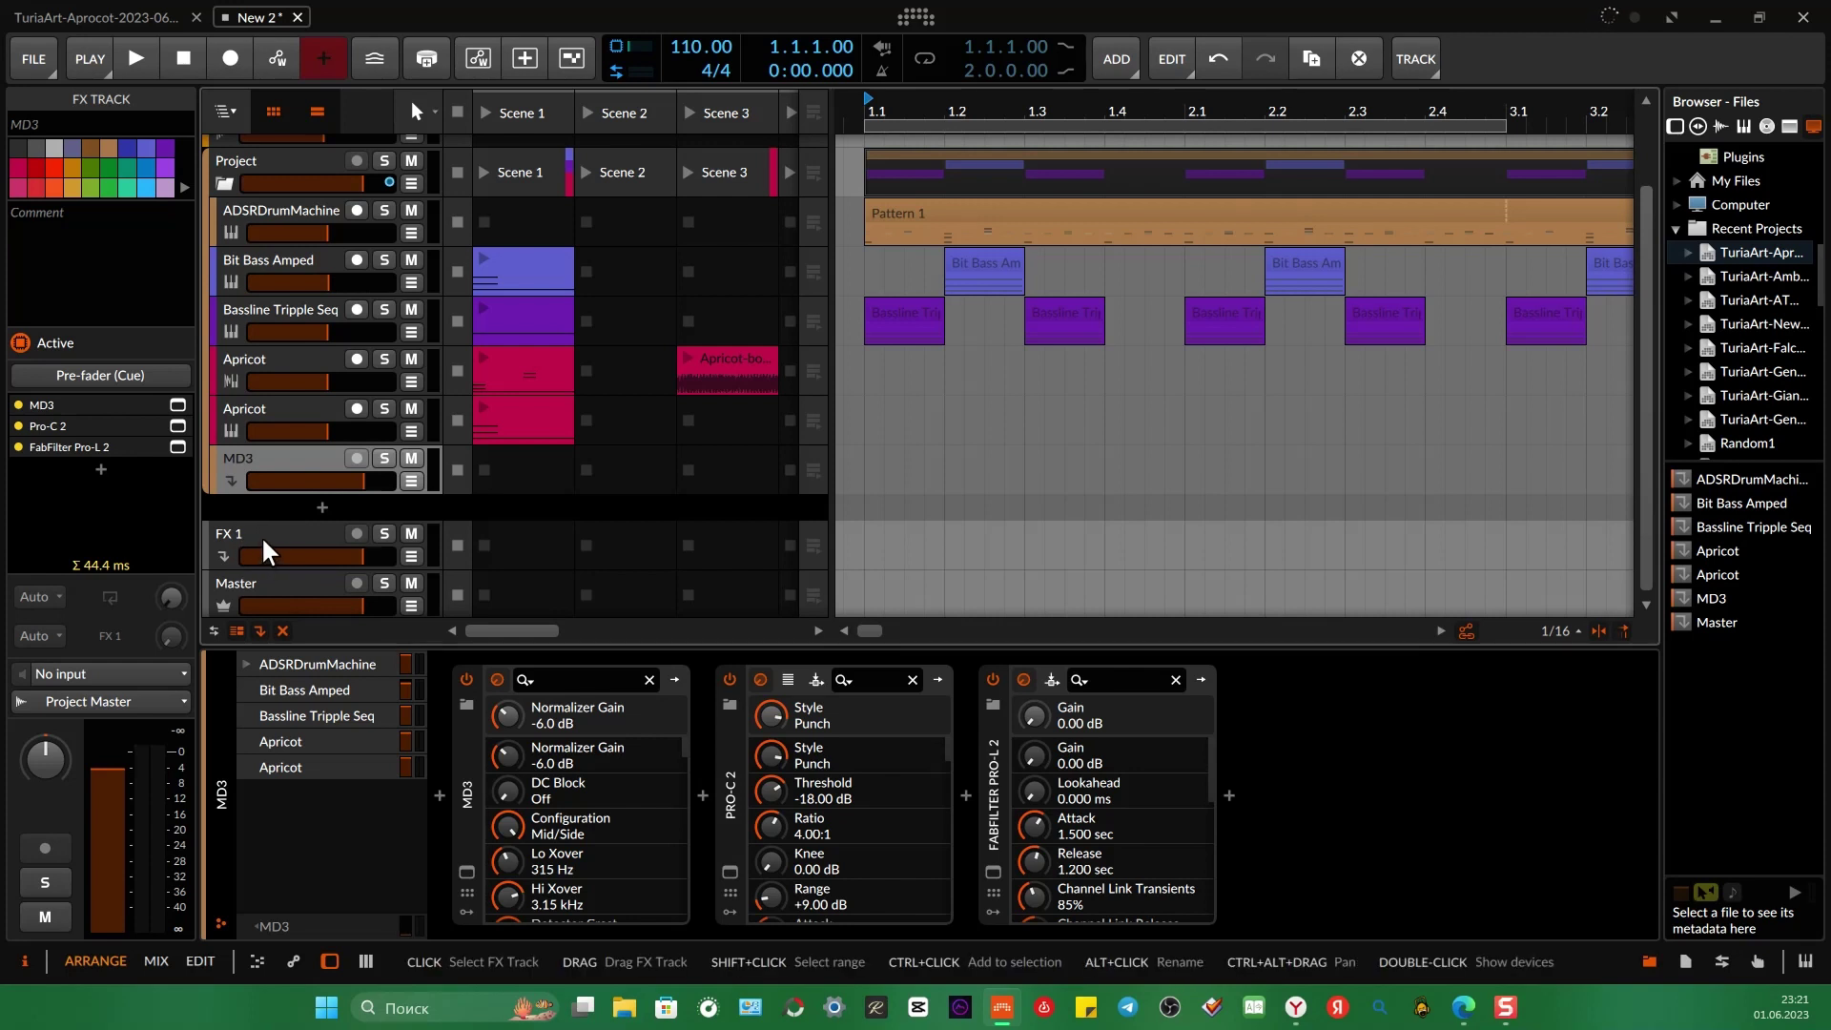
# Step: Try moving all devices from the group's MD3 track to the FX 1 track, and undo the move
pyautogui.click(461, 728)
pyautogui.hotkey('ctrl', 'a')
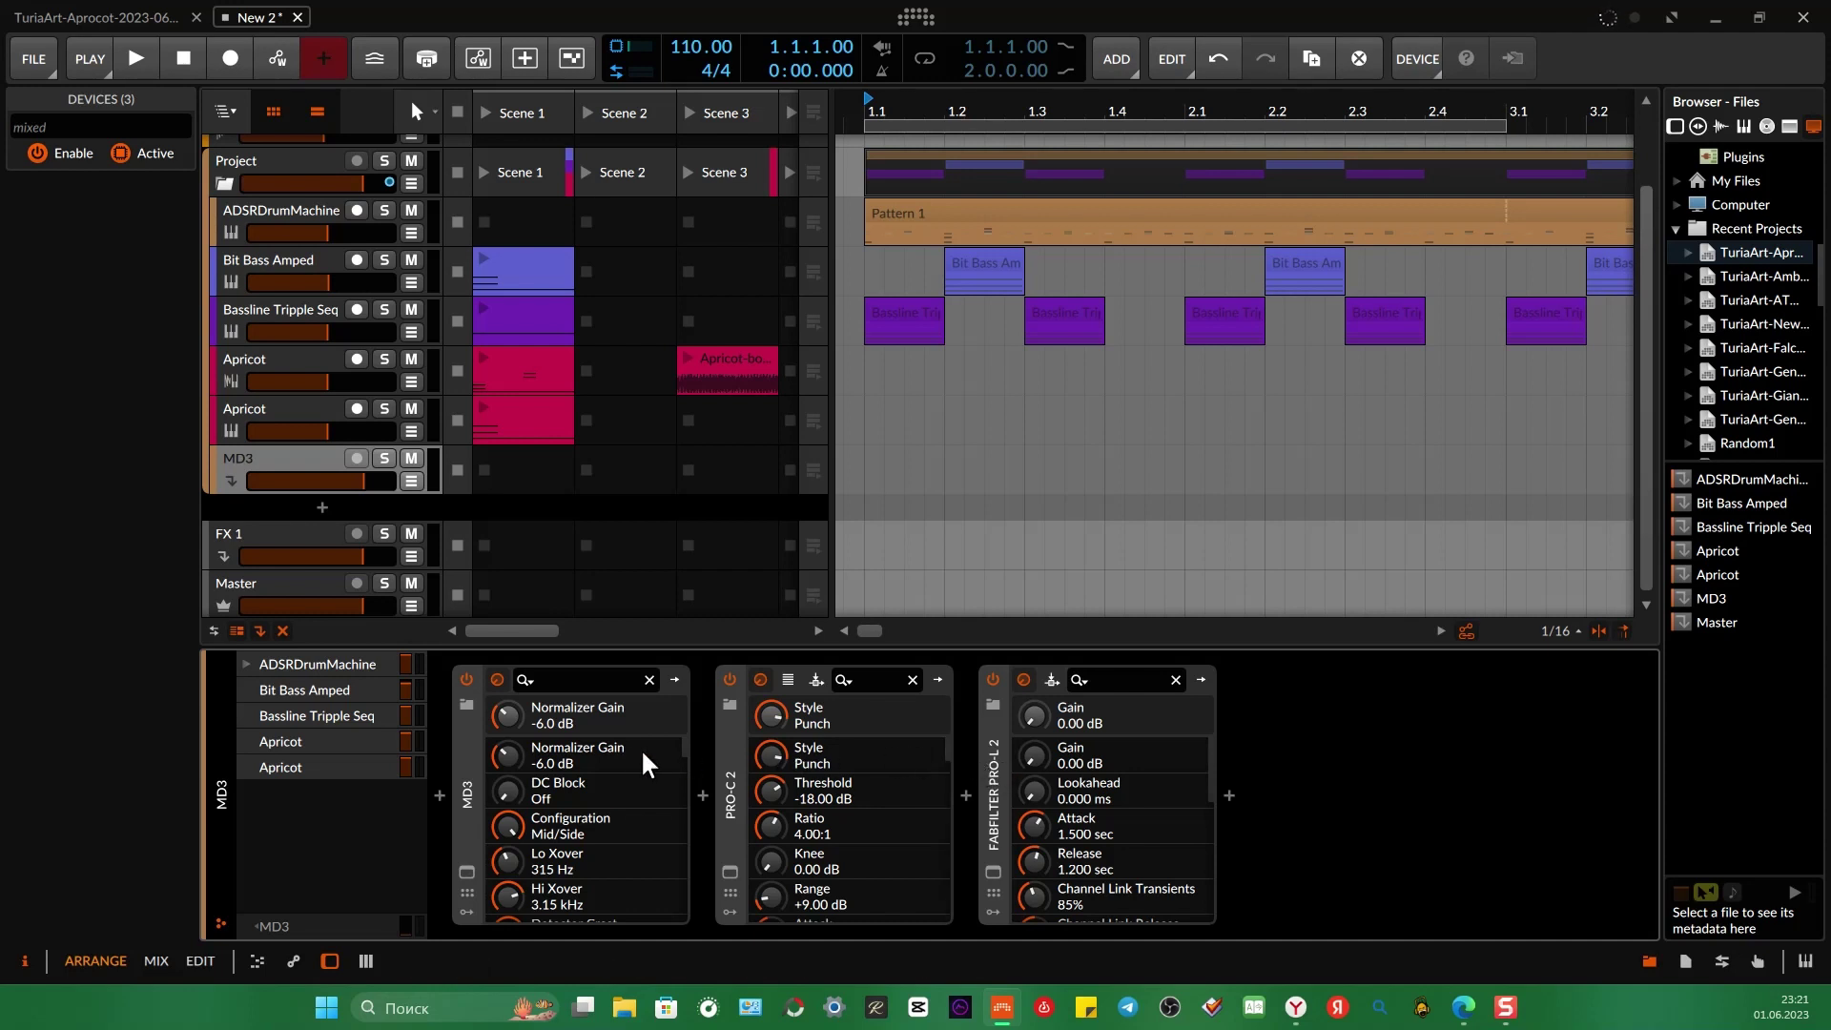
pyautogui.scroll(-1, 296, 494)
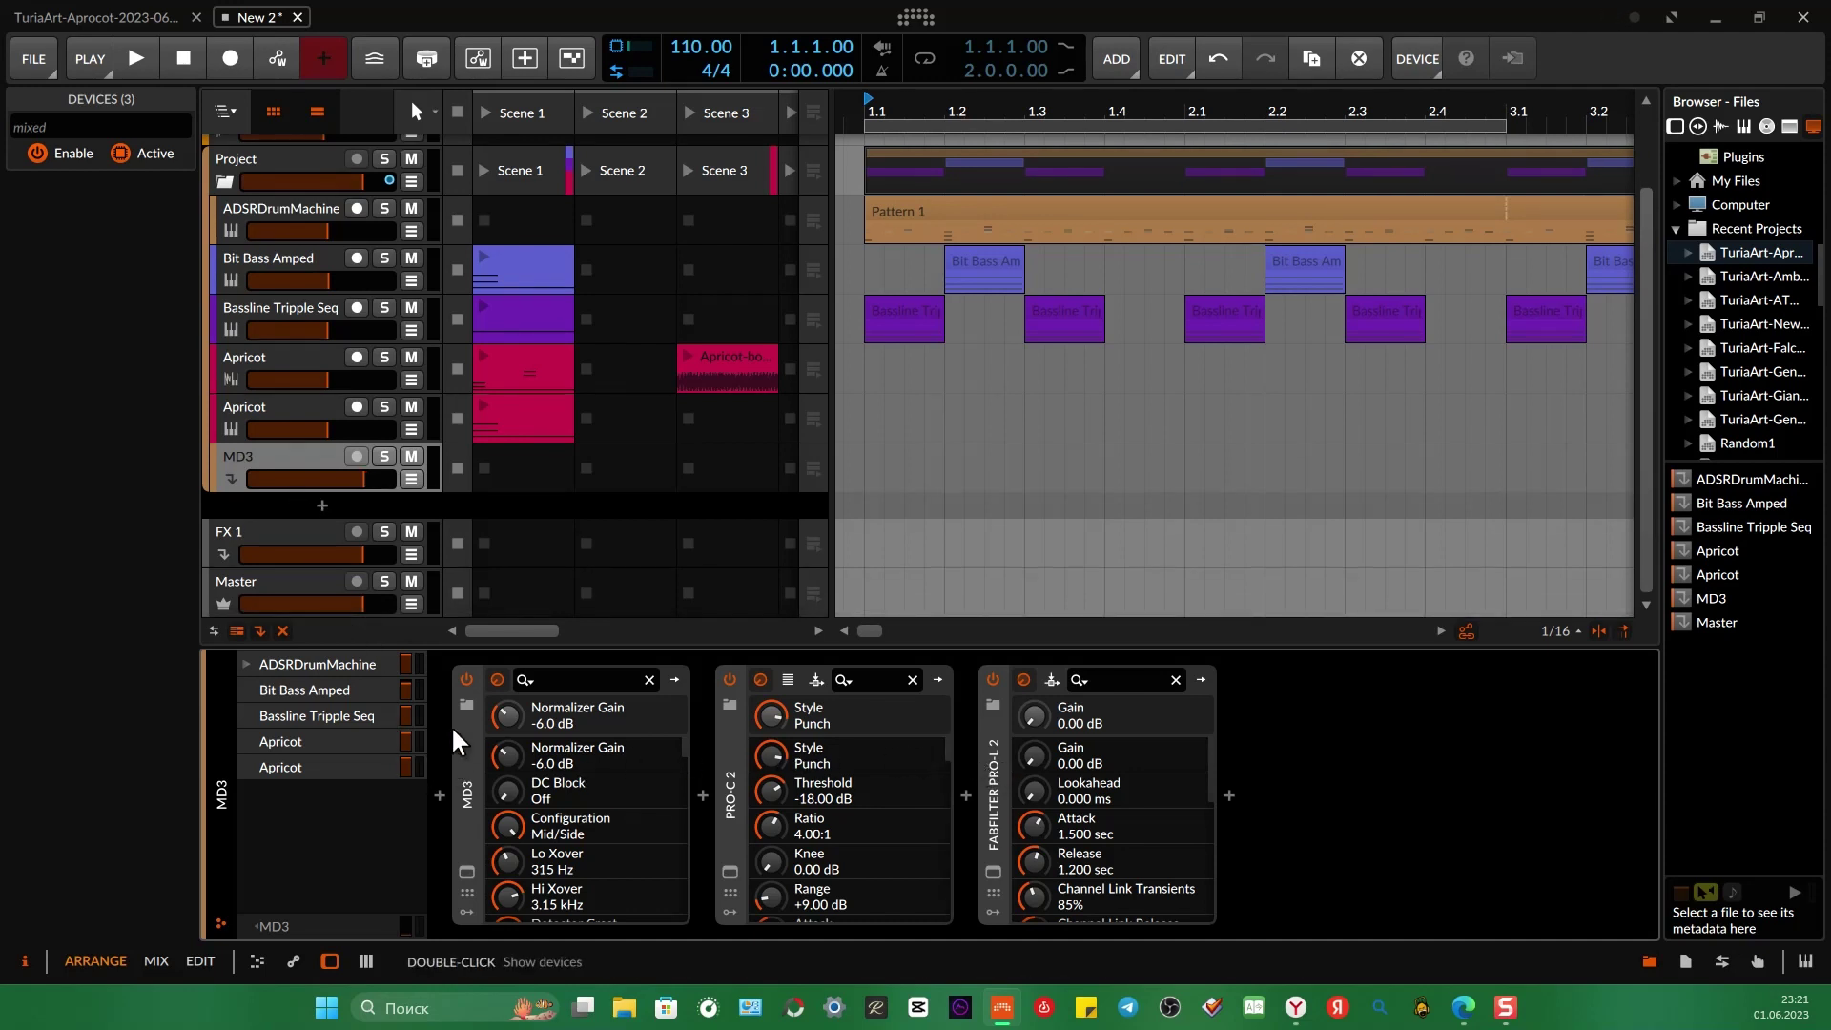
pyautogui.moveTo(353, 559); pyautogui.dragTo(455, 765)
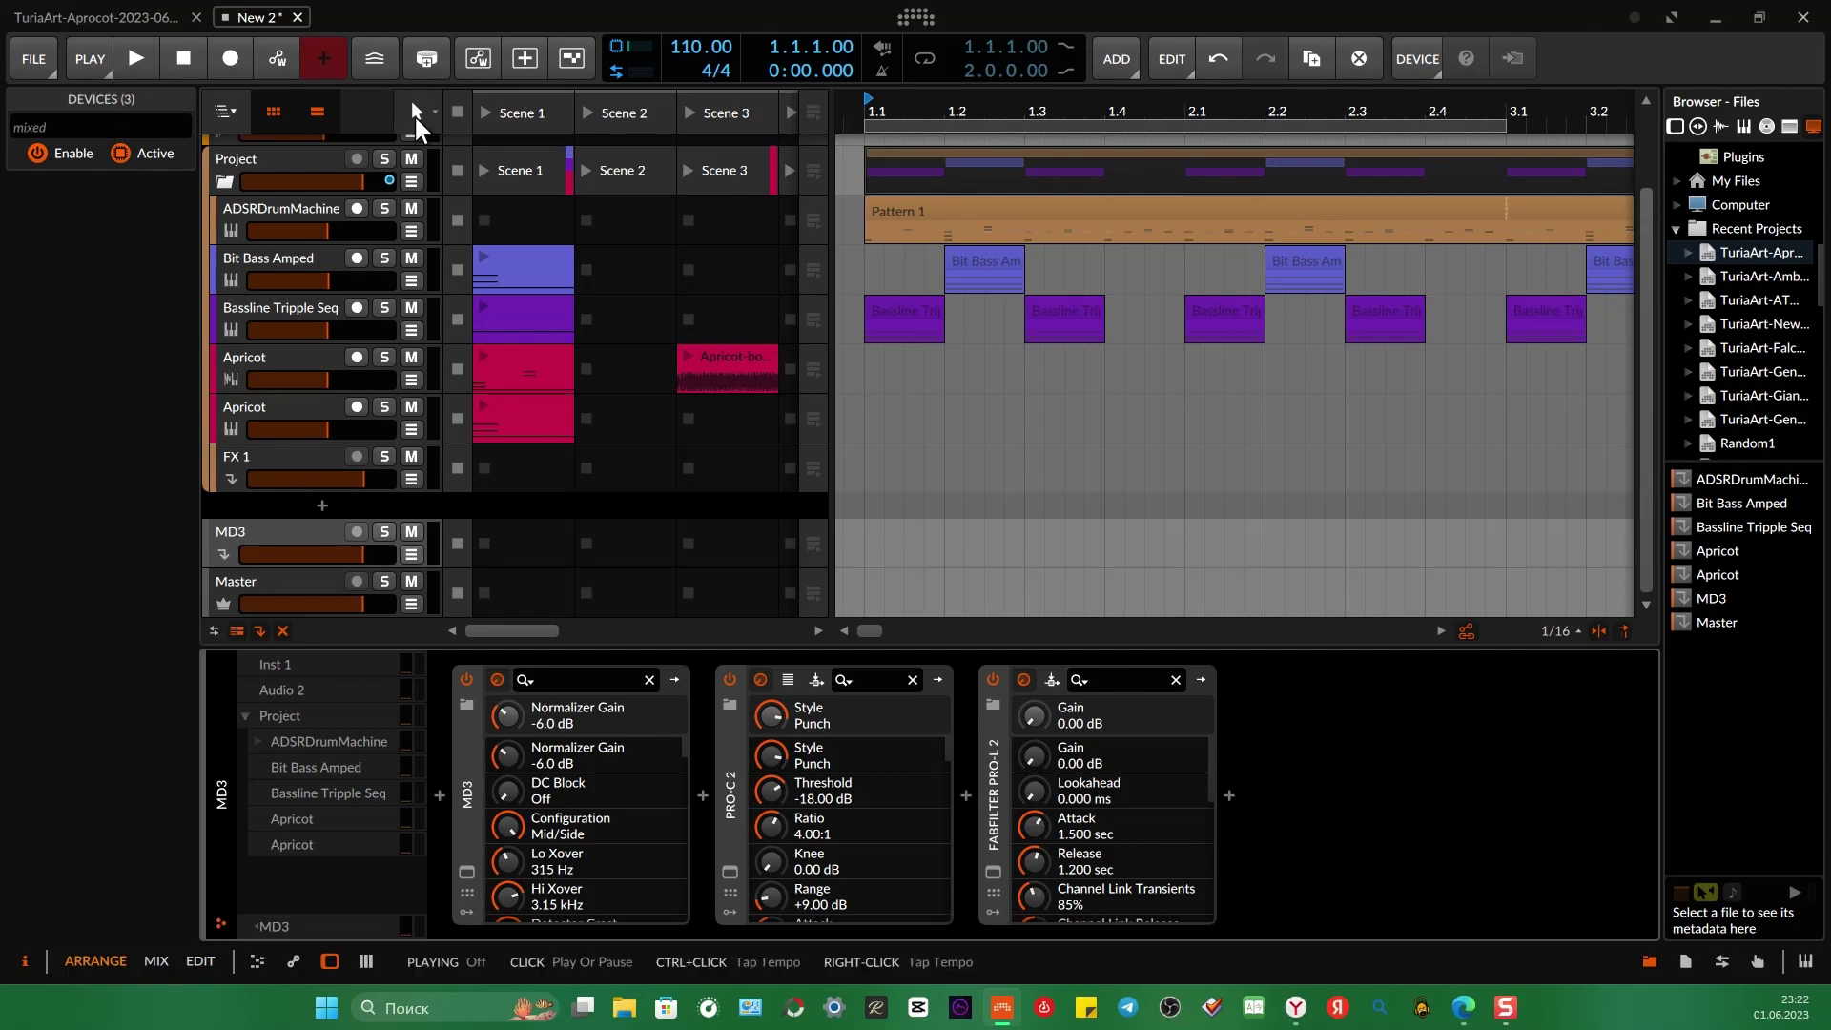
pyautogui.click(1218, 58)
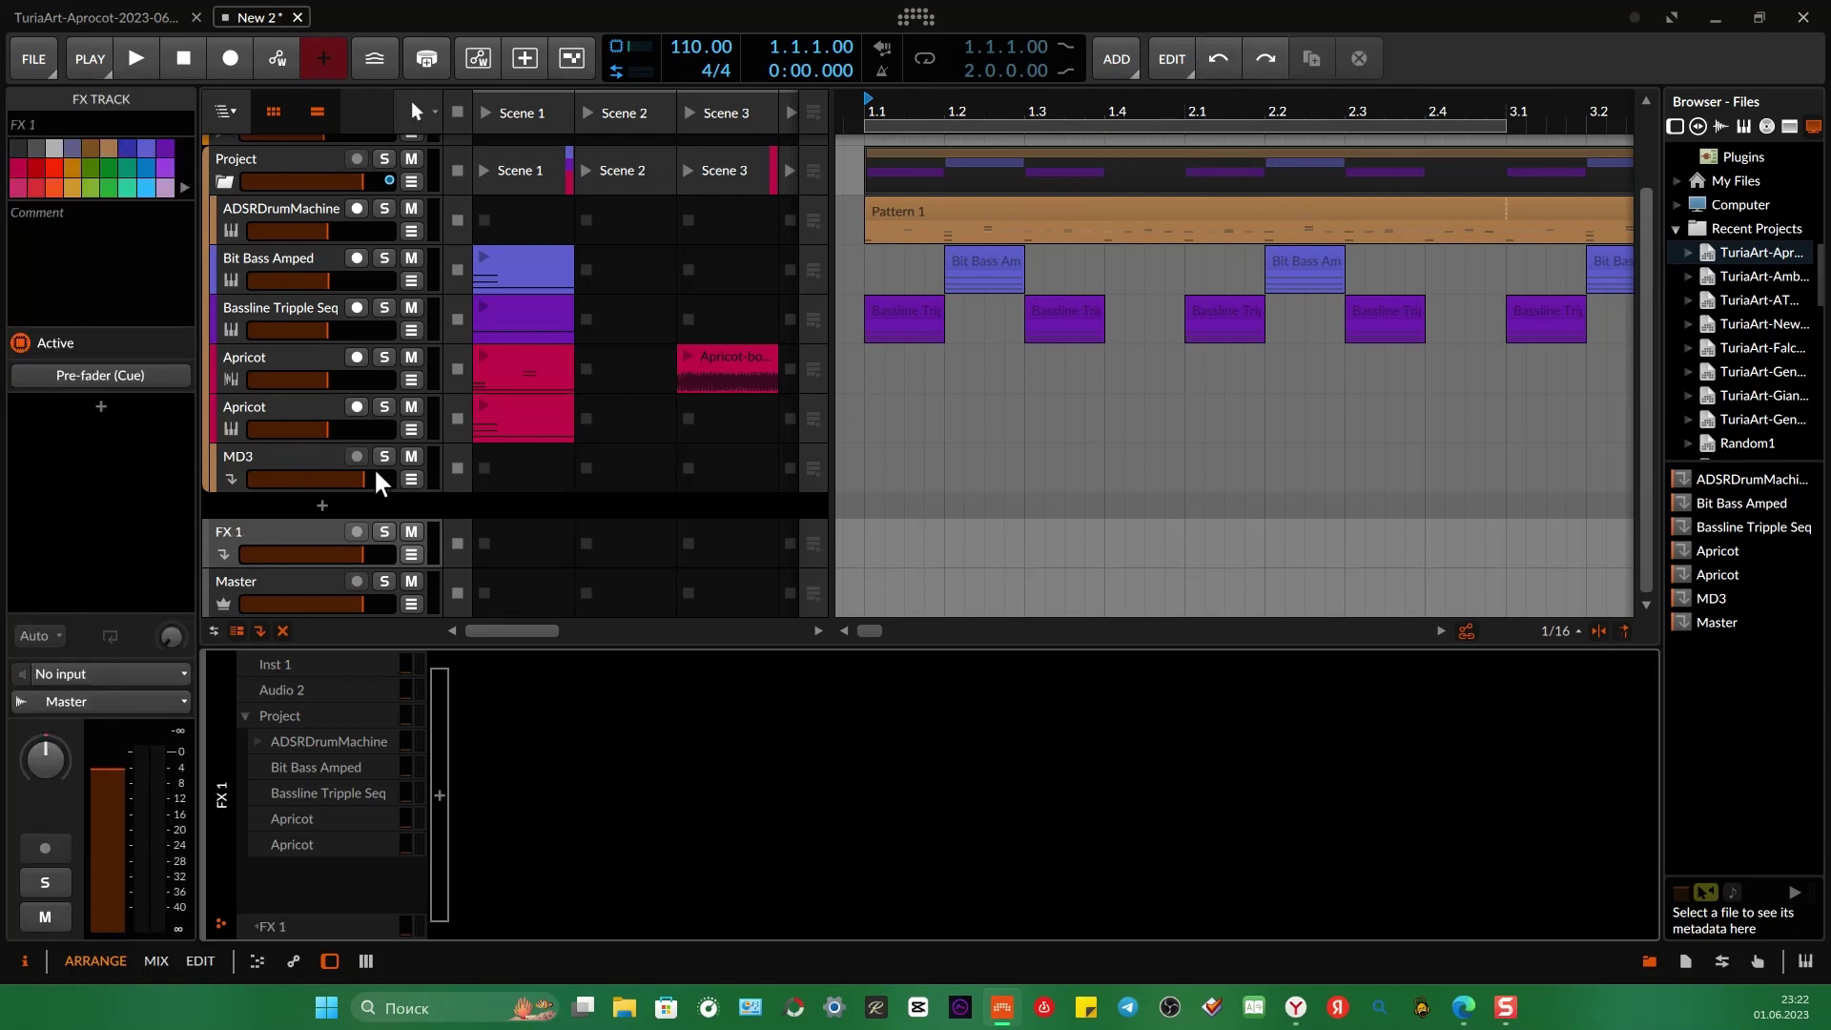
# Step: Copy the MD3, Pro-C 2 and FabFilter Pro-L 2 devices from the group's MD3 track to FX 1
pyautogui.click(275, 456)
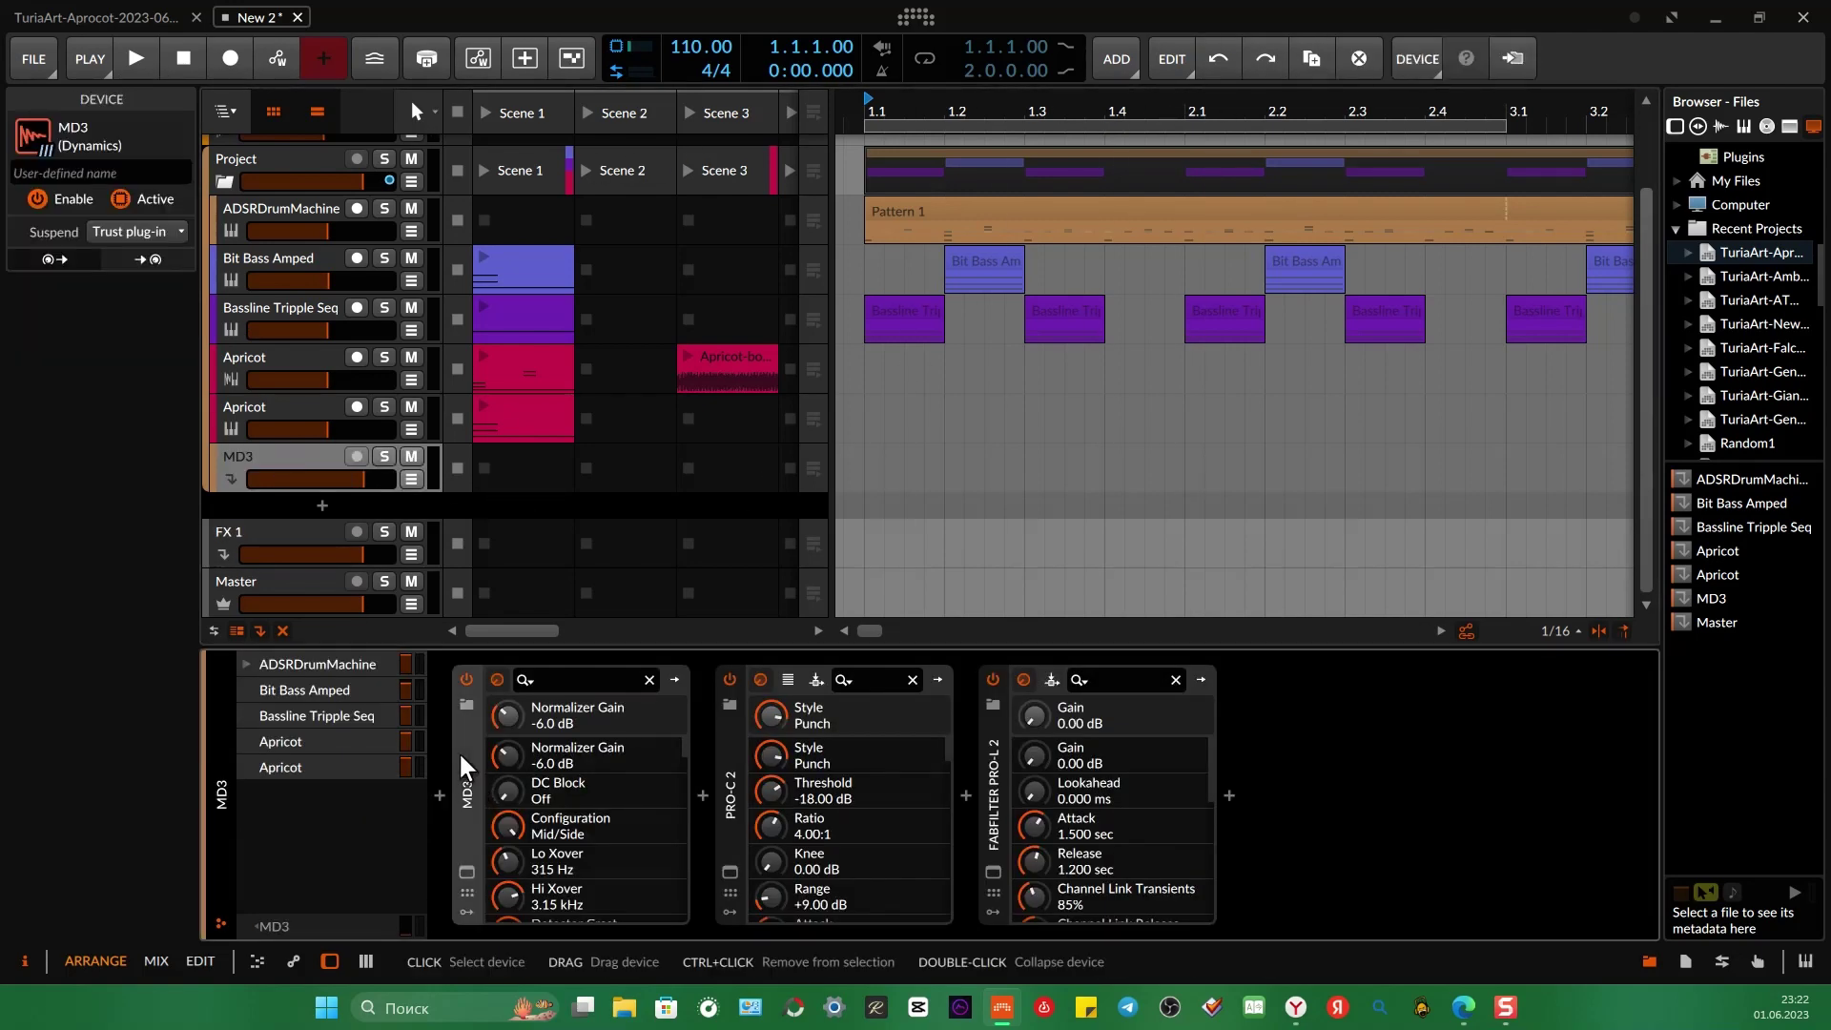
pyautogui.keyDown('shift'); pyautogui.click(993, 748); pyautogui.keyUp('shift')
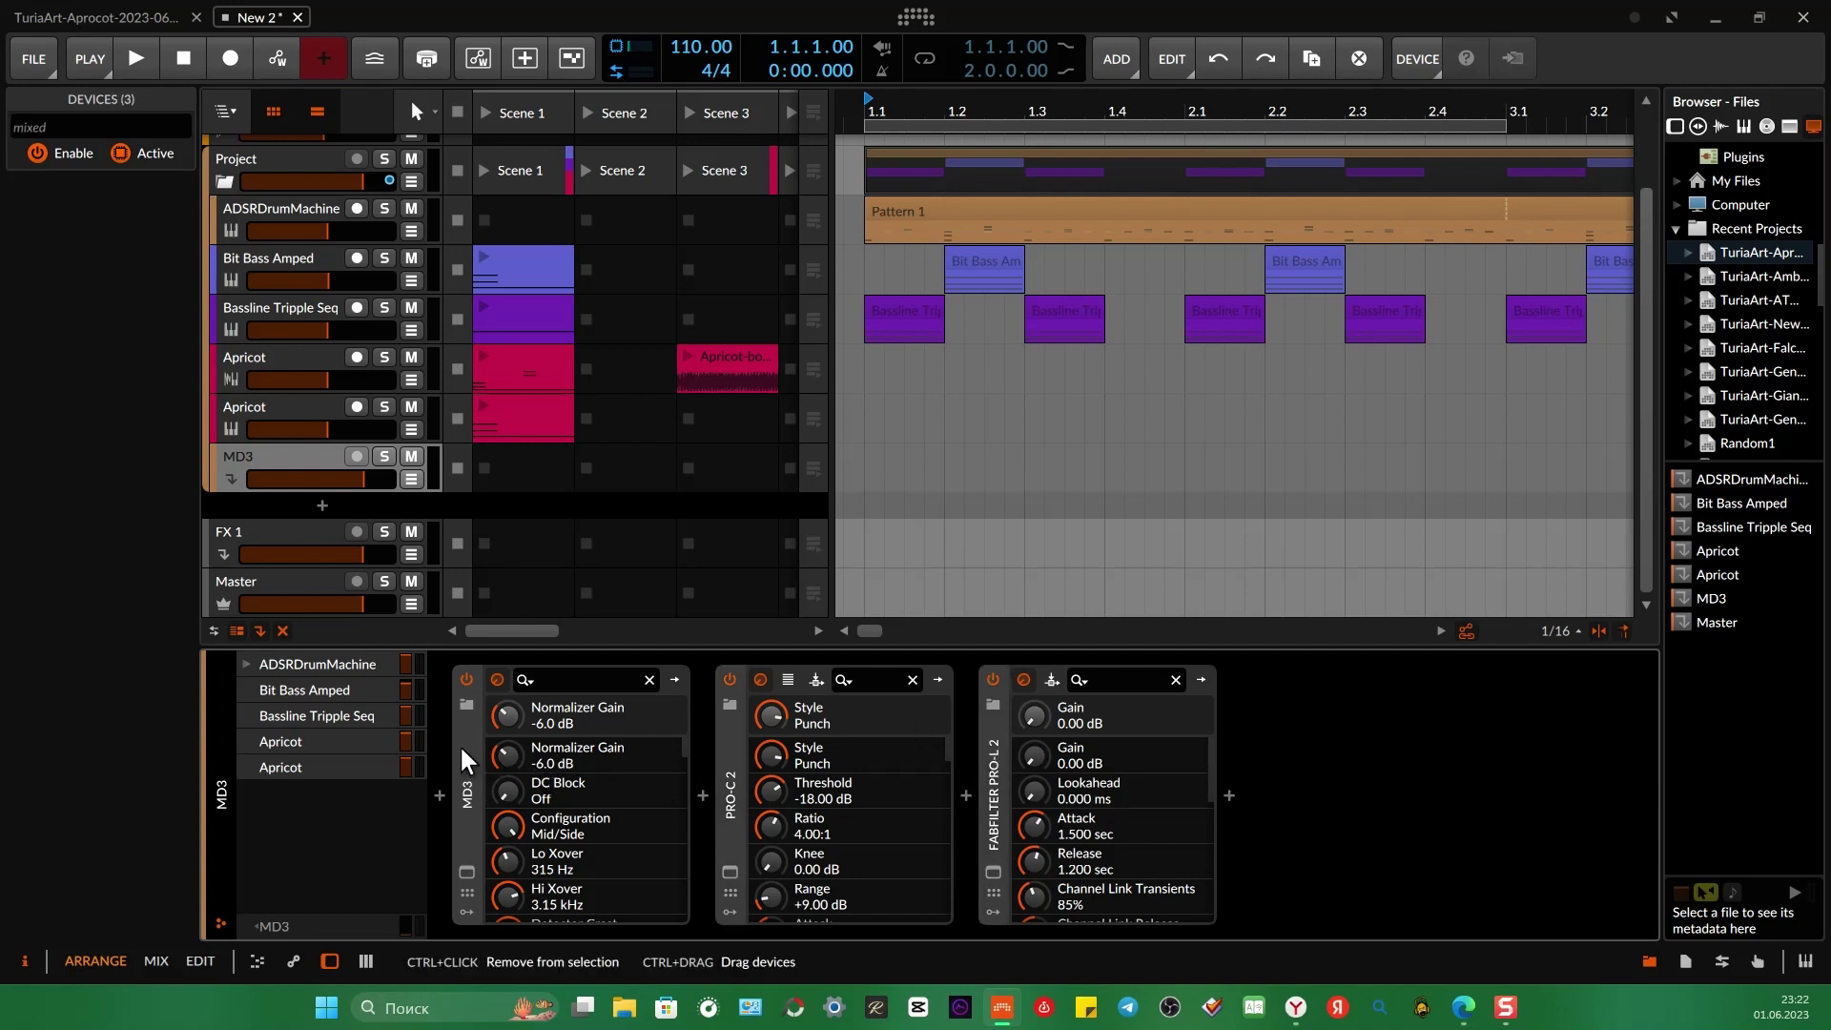
pyautogui.moveTo(460, 744); pyautogui.dragTo(358, 546)
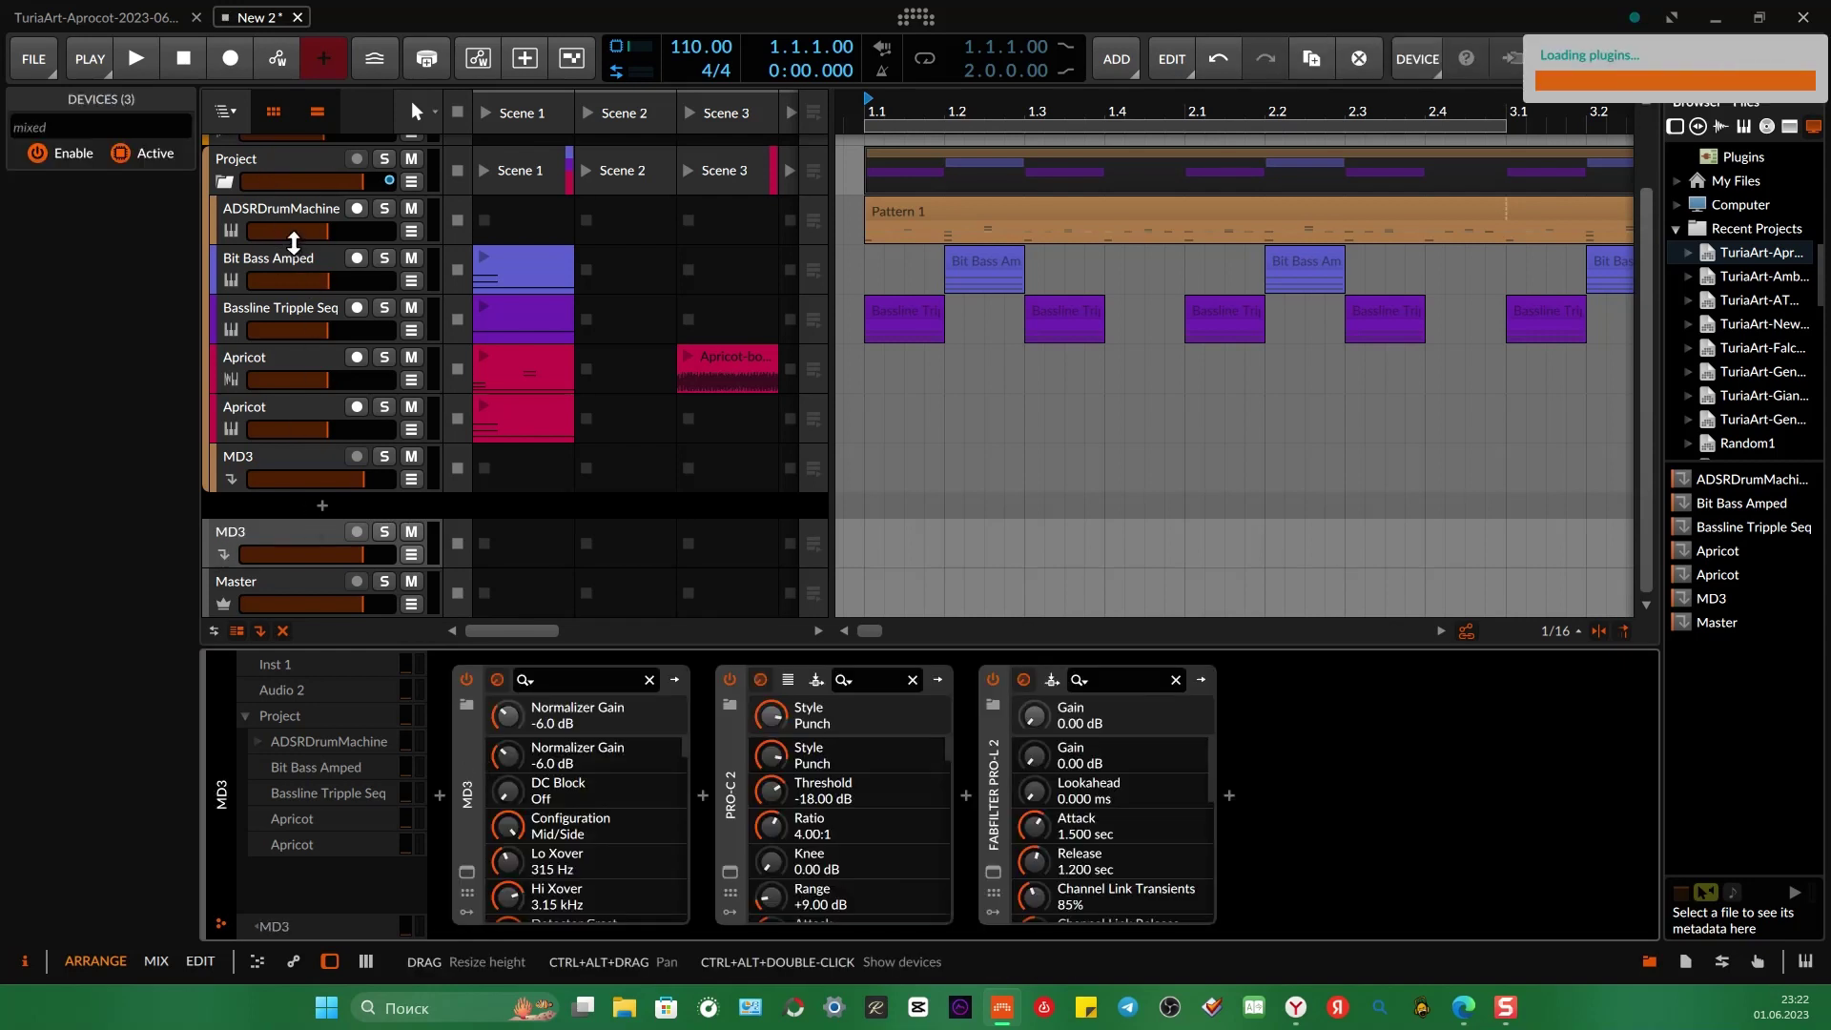
# Step: Fold the Project group track and deactivate it
pyautogui.scroll(2, 282, 256)
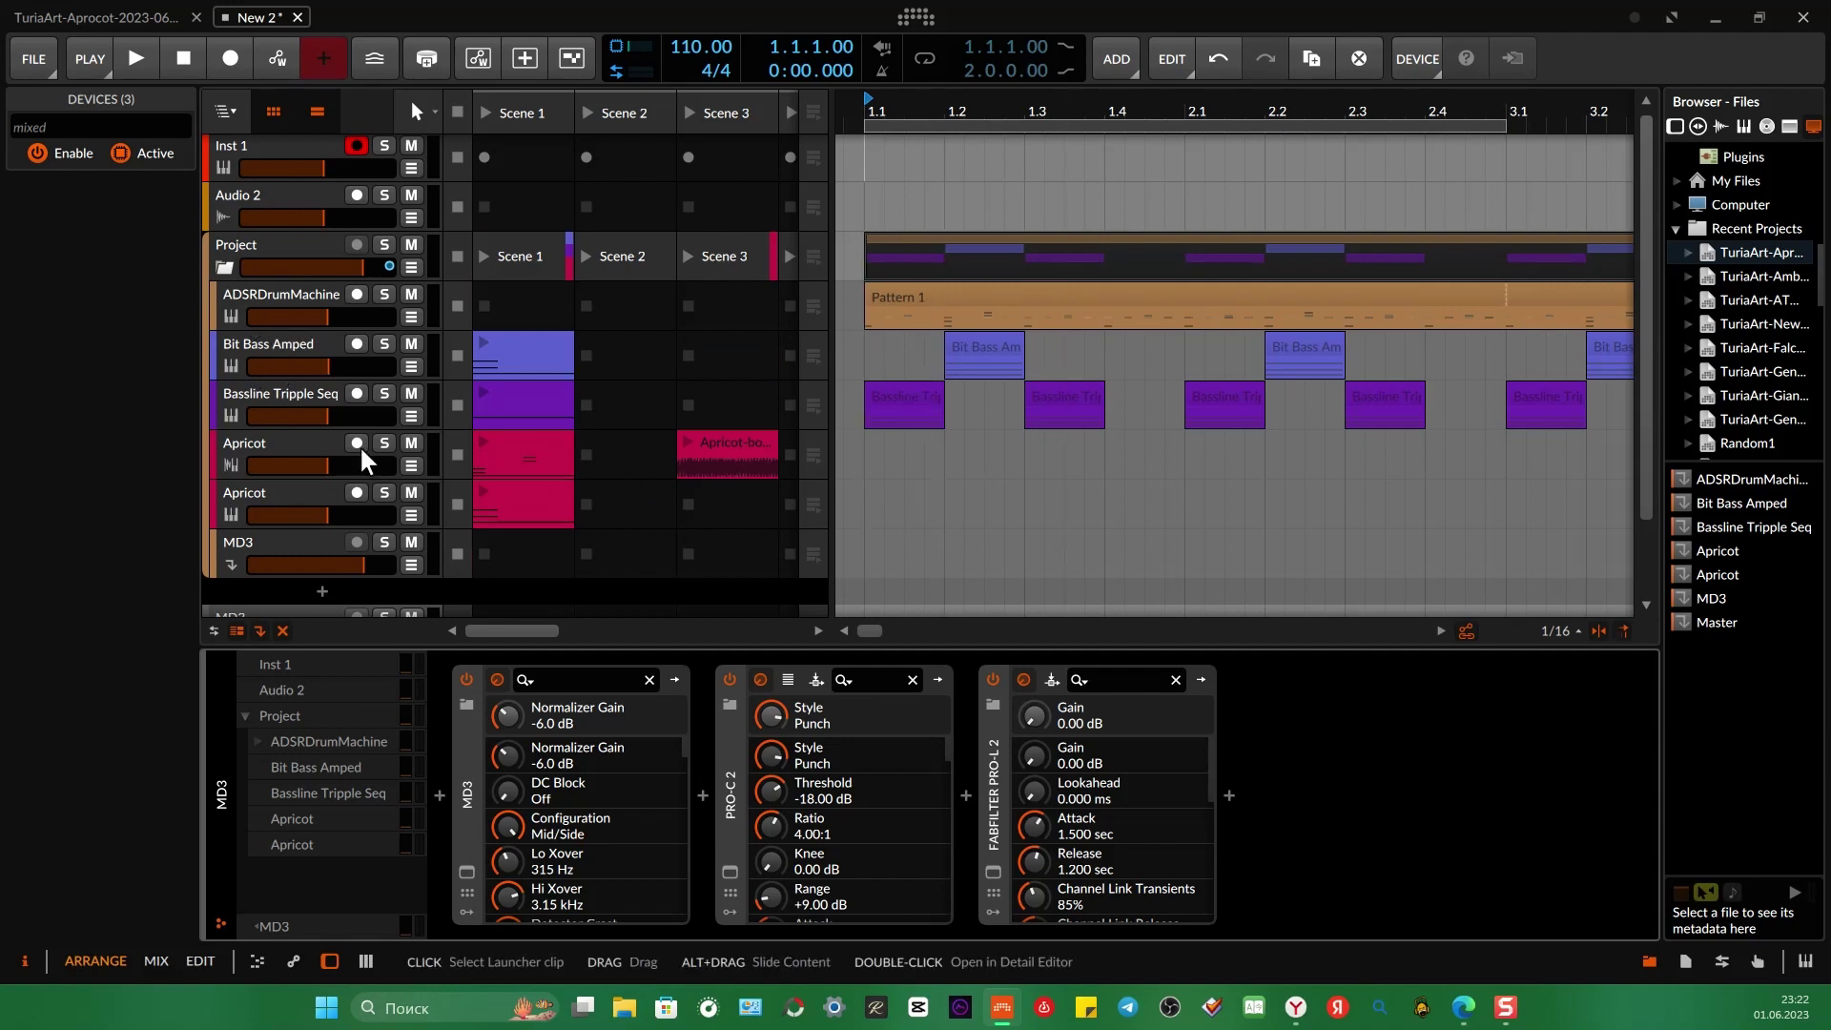
pyautogui.click(225, 265)
pyautogui.click(265, 244)
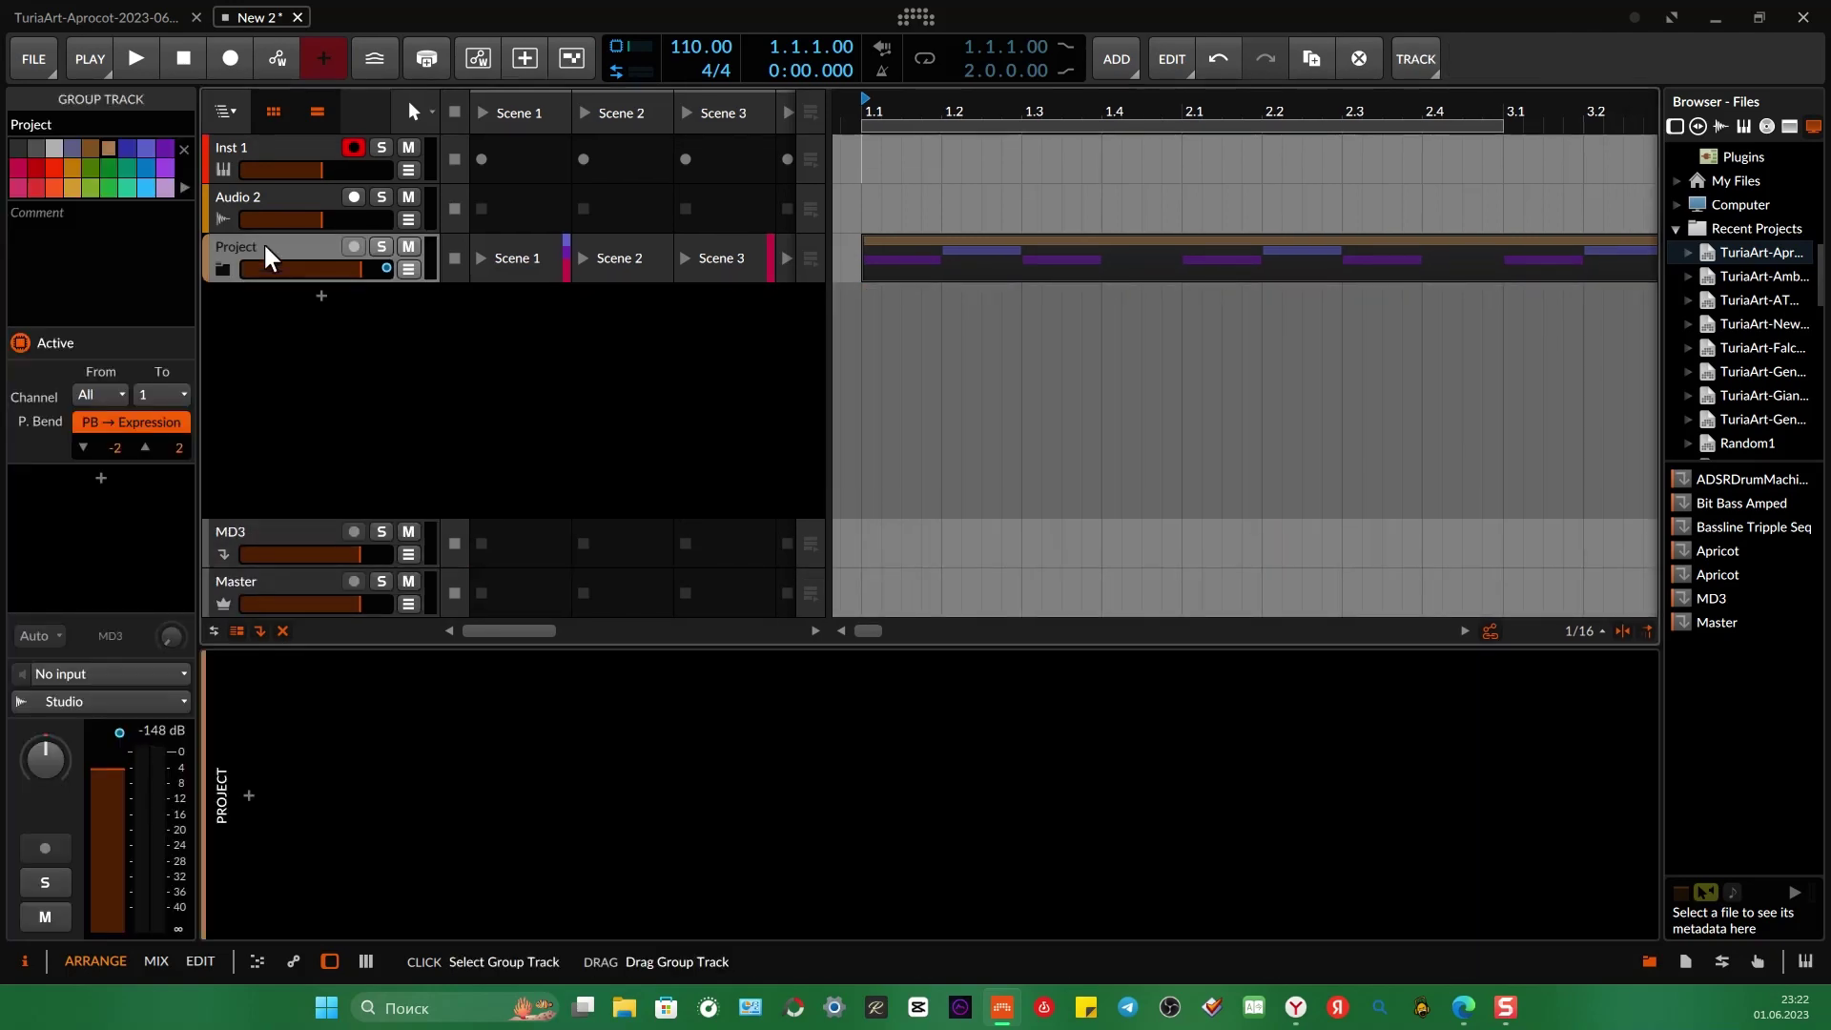
pyautogui.rightClick(265, 244)
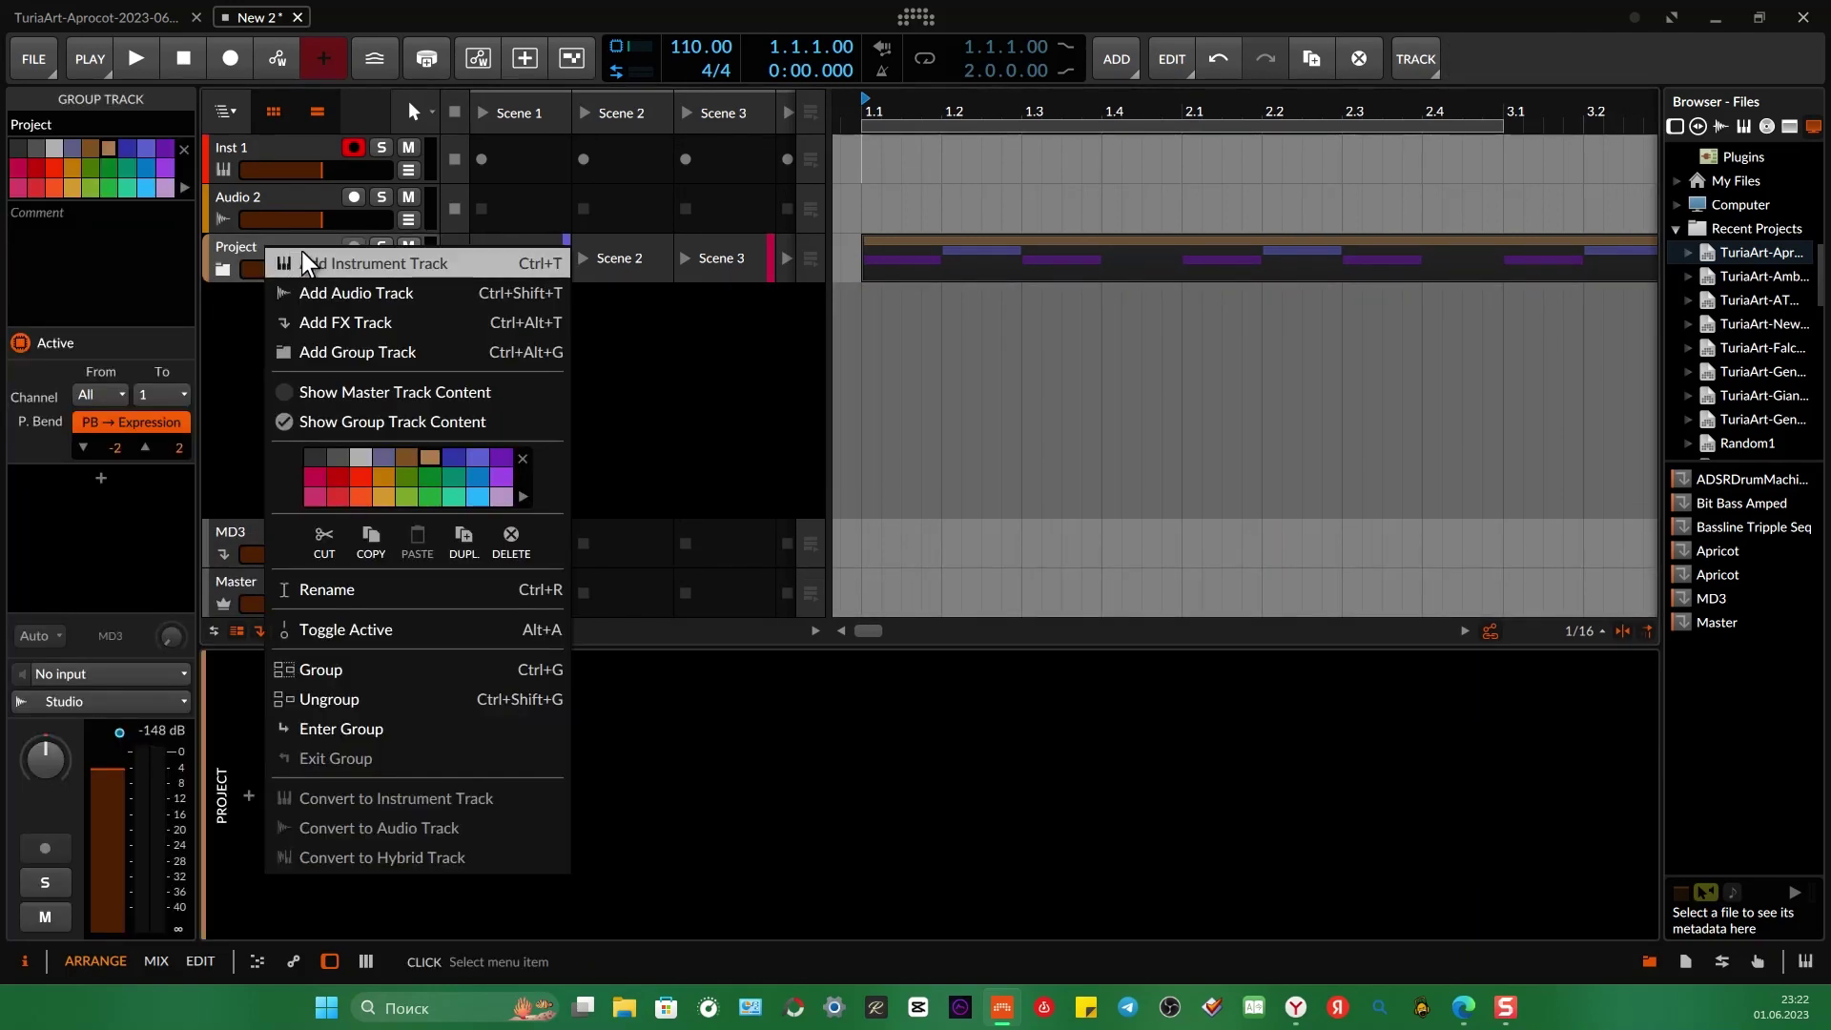
pyautogui.click(300, 631)
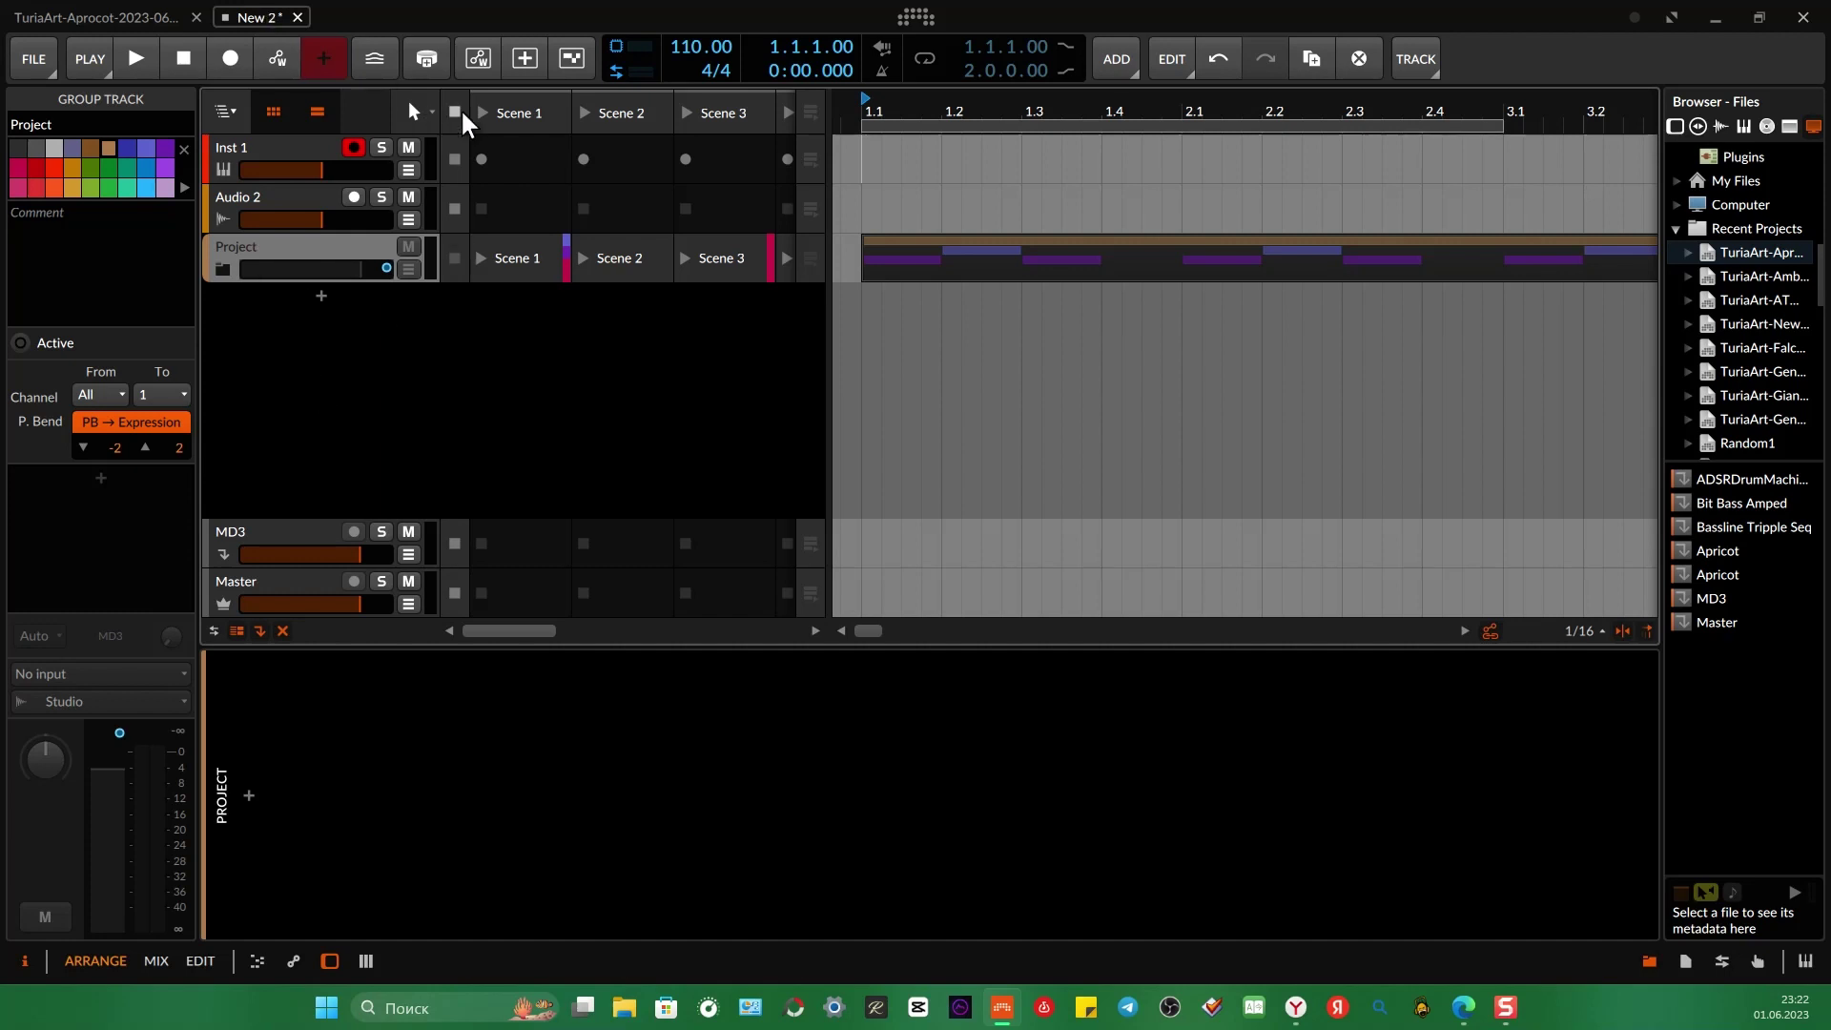
# Step: Check the processor load in the DSP Performance Graph and close it
pyautogui.click(621, 48)
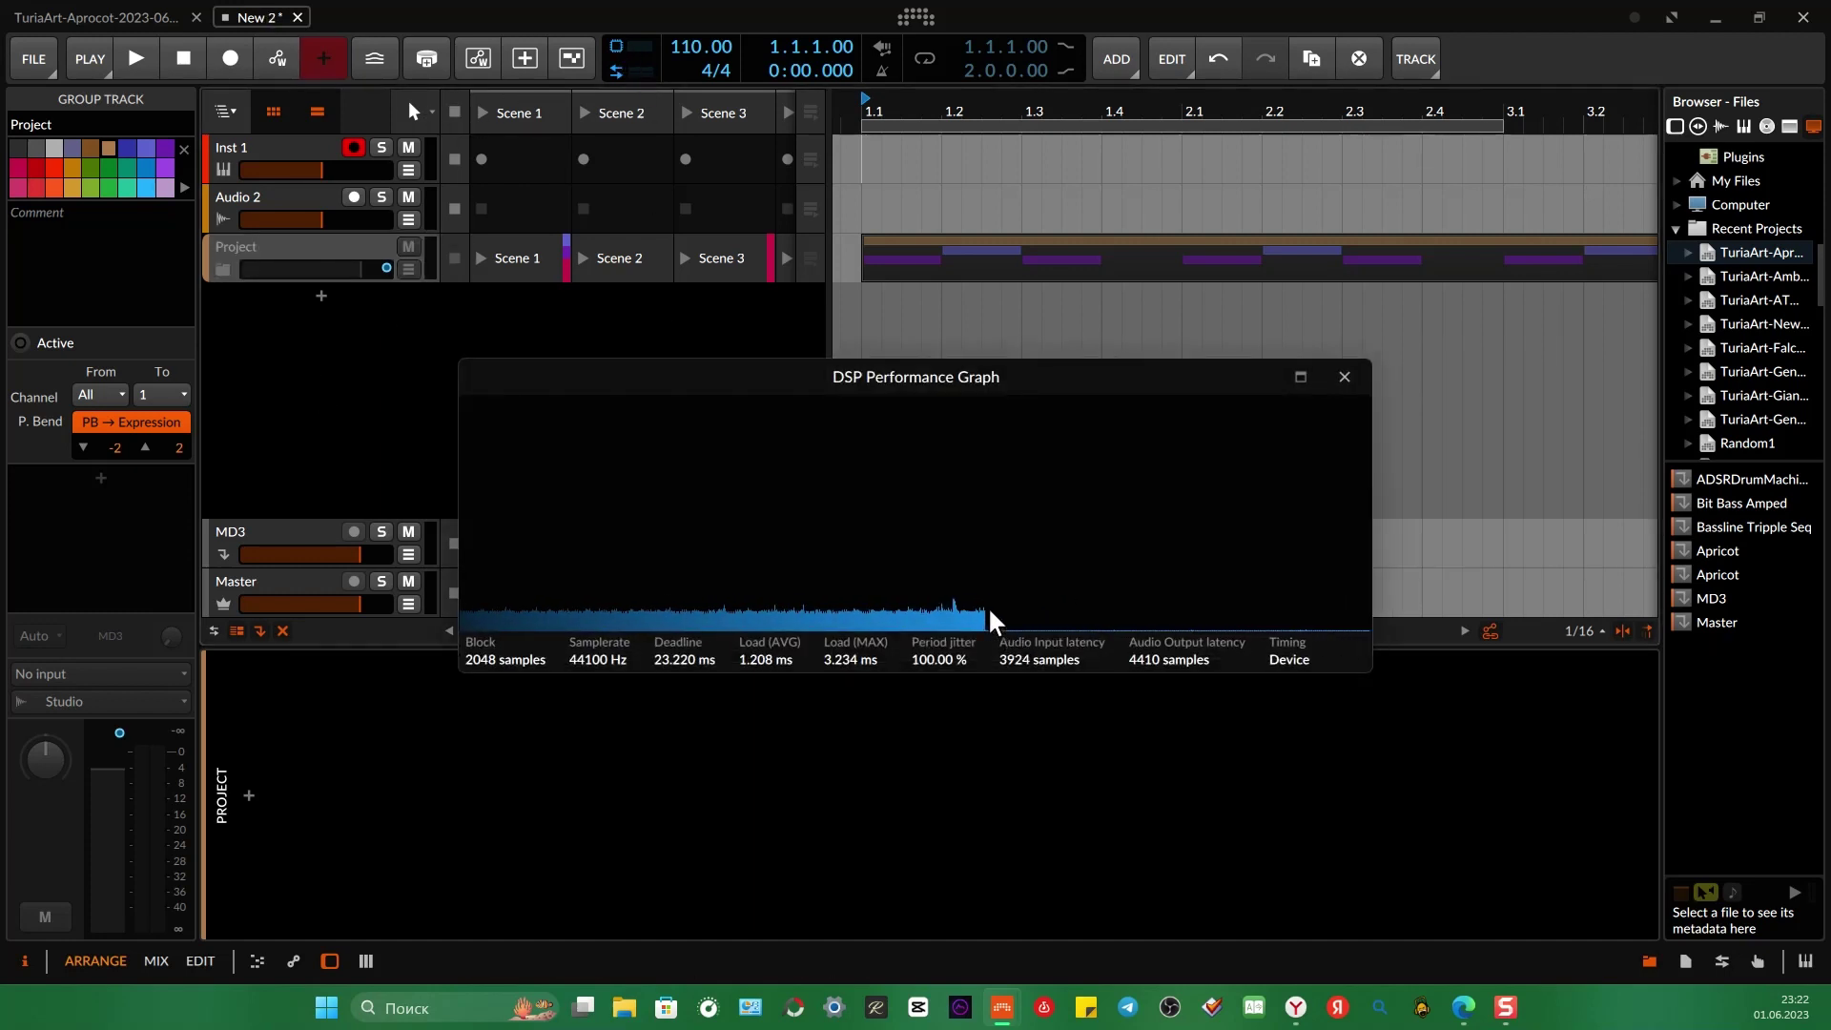
pyautogui.click(1345, 378)
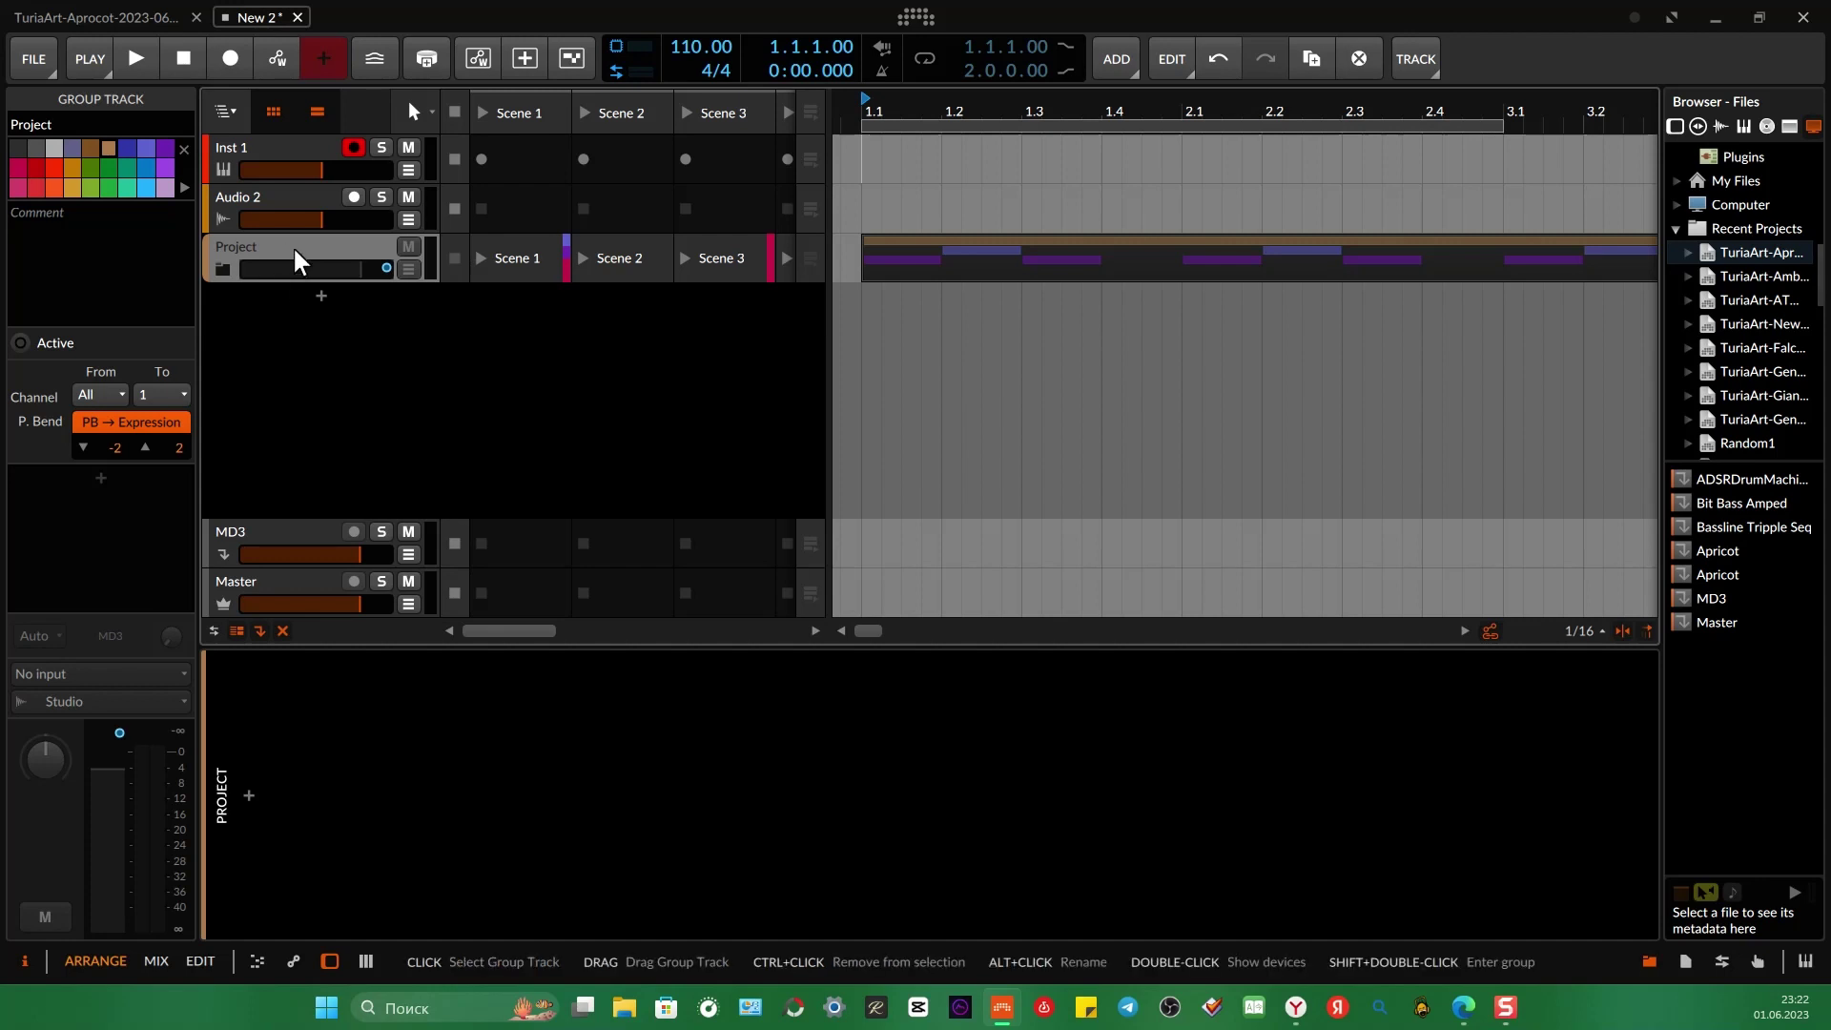
# Step: Unfold the deactivated Project group and examine its full arrangement on the timeline
pyautogui.click(215, 268)
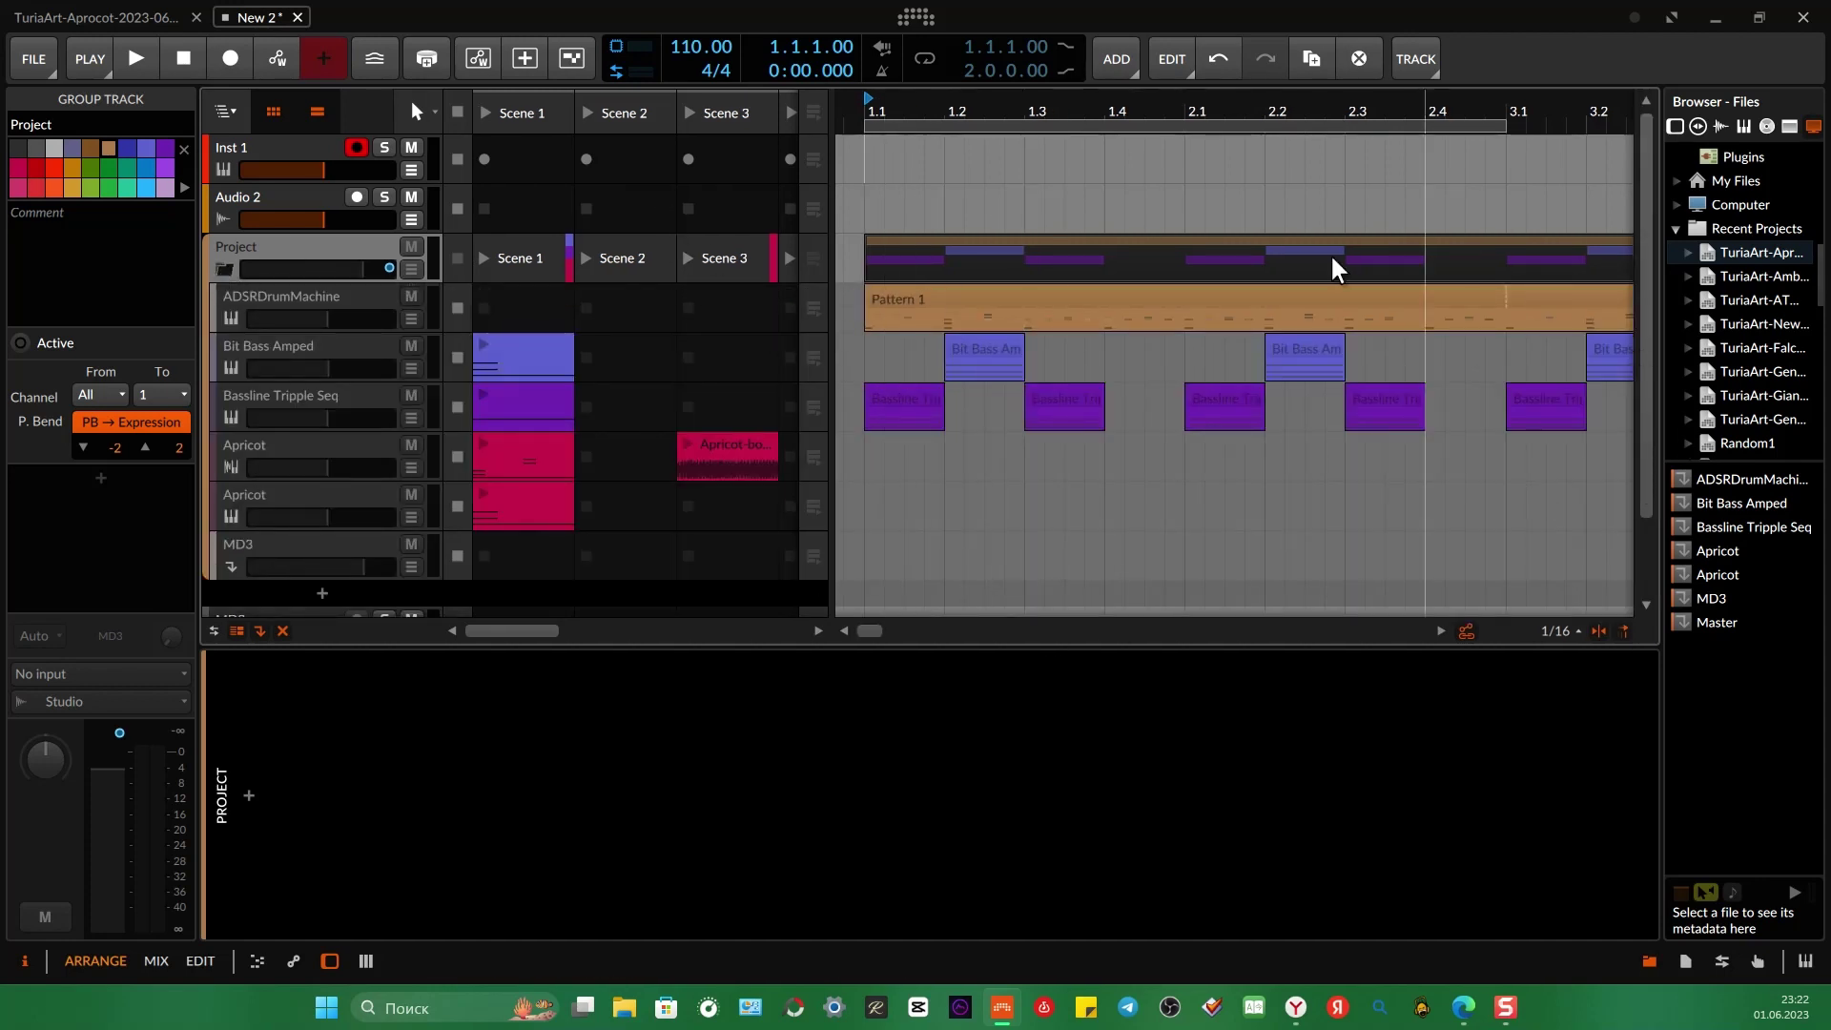
pyautogui.scroll(-8, 877, 110)
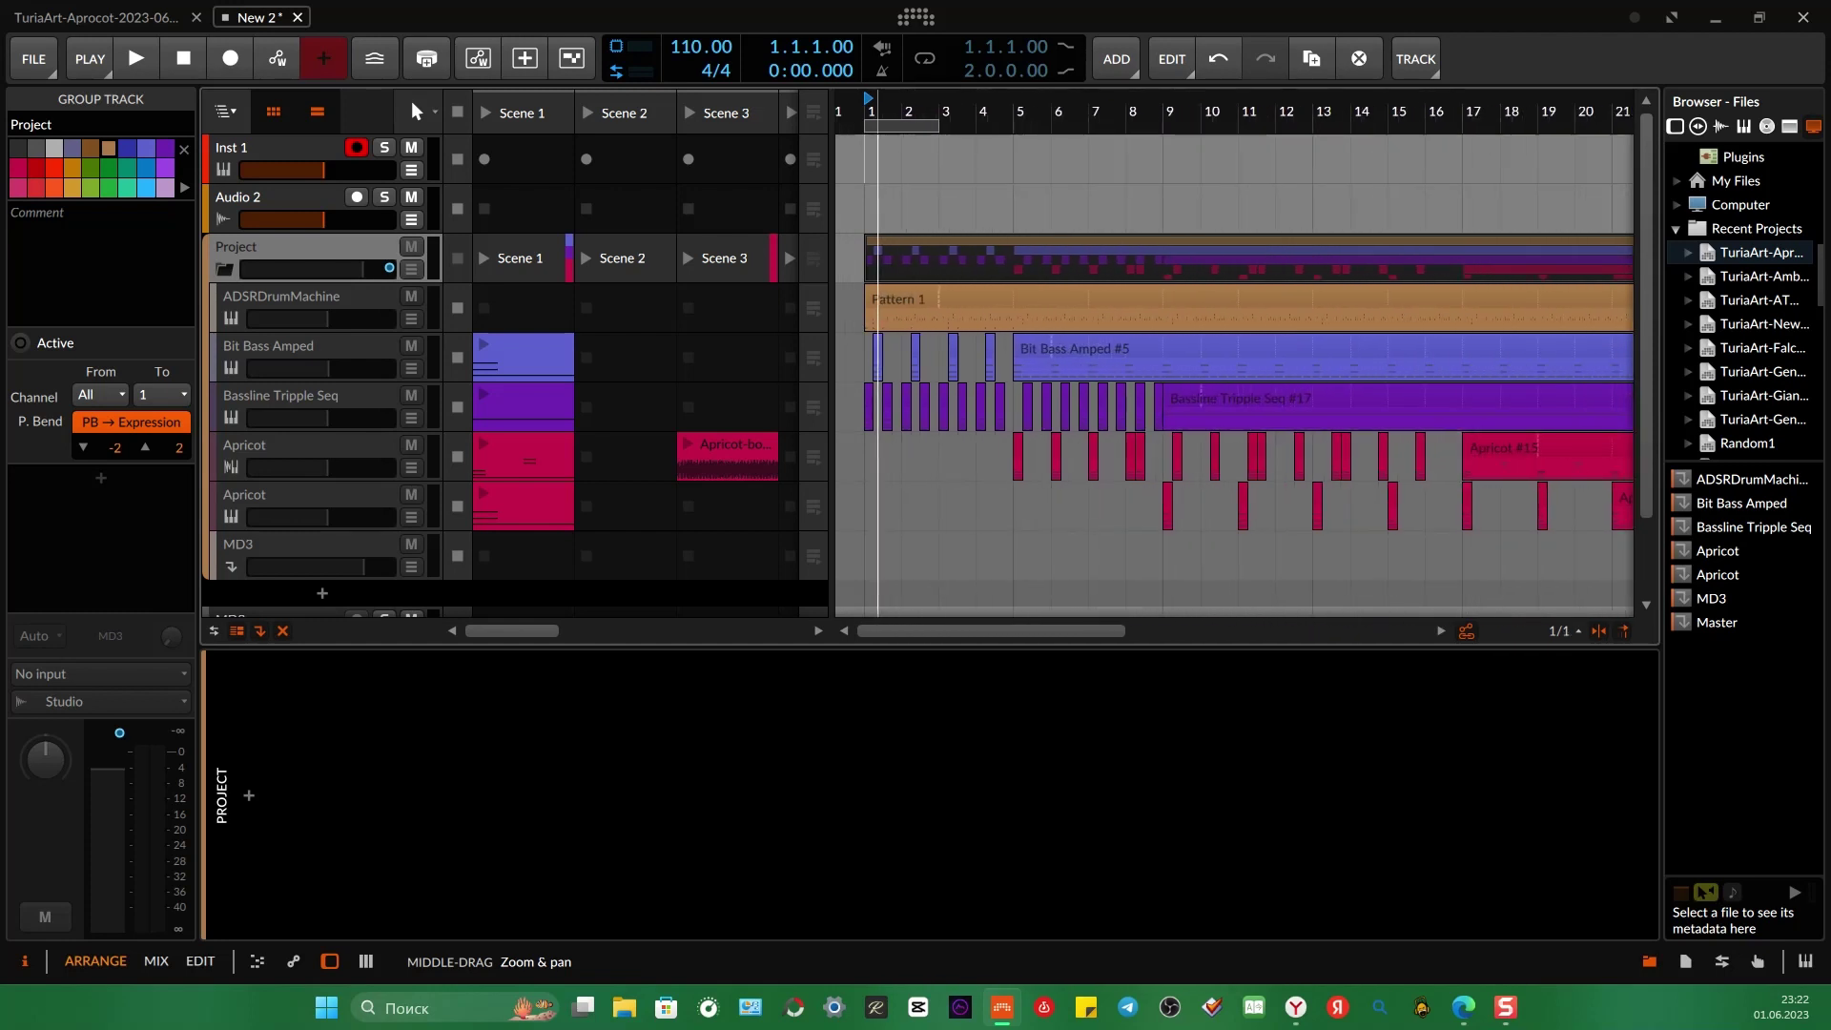
pyautogui.scroll(-3, 954, 505)
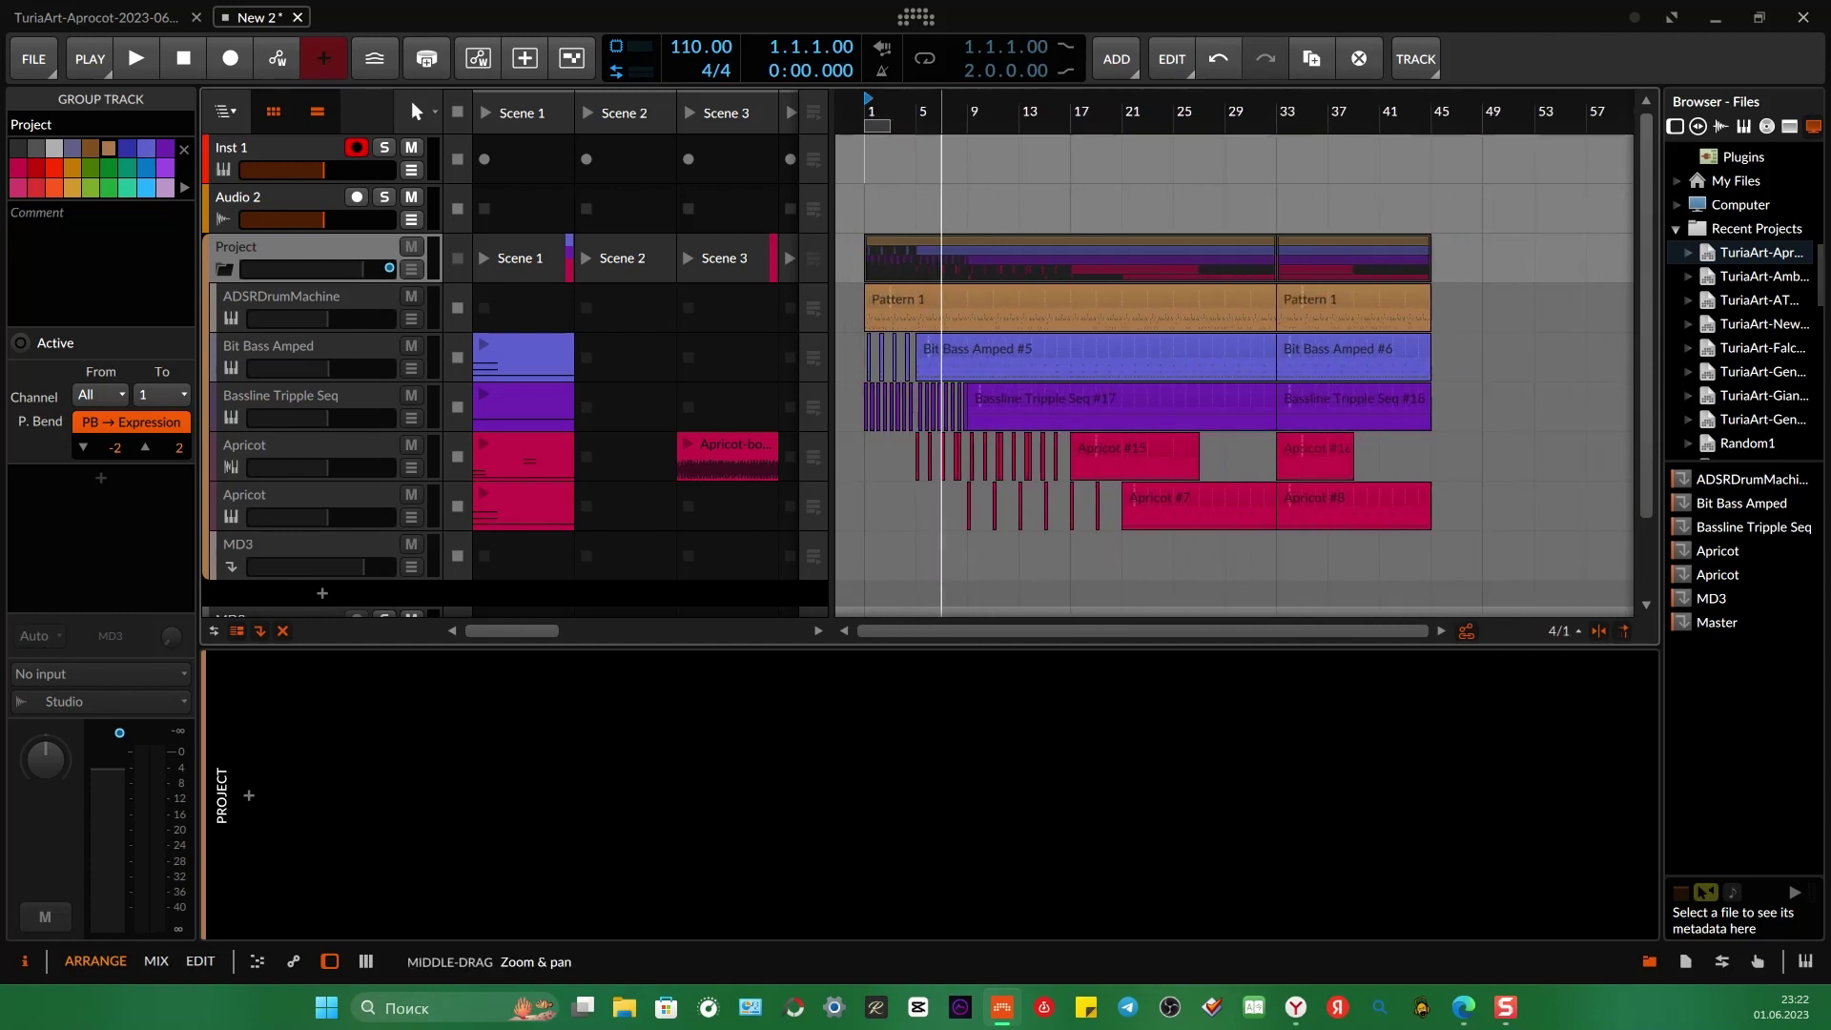
# Step: Duplicate all arrangement clips of the Project group and move the copies so they start at bar 49
pyautogui.scroll(-1, 943, 282)
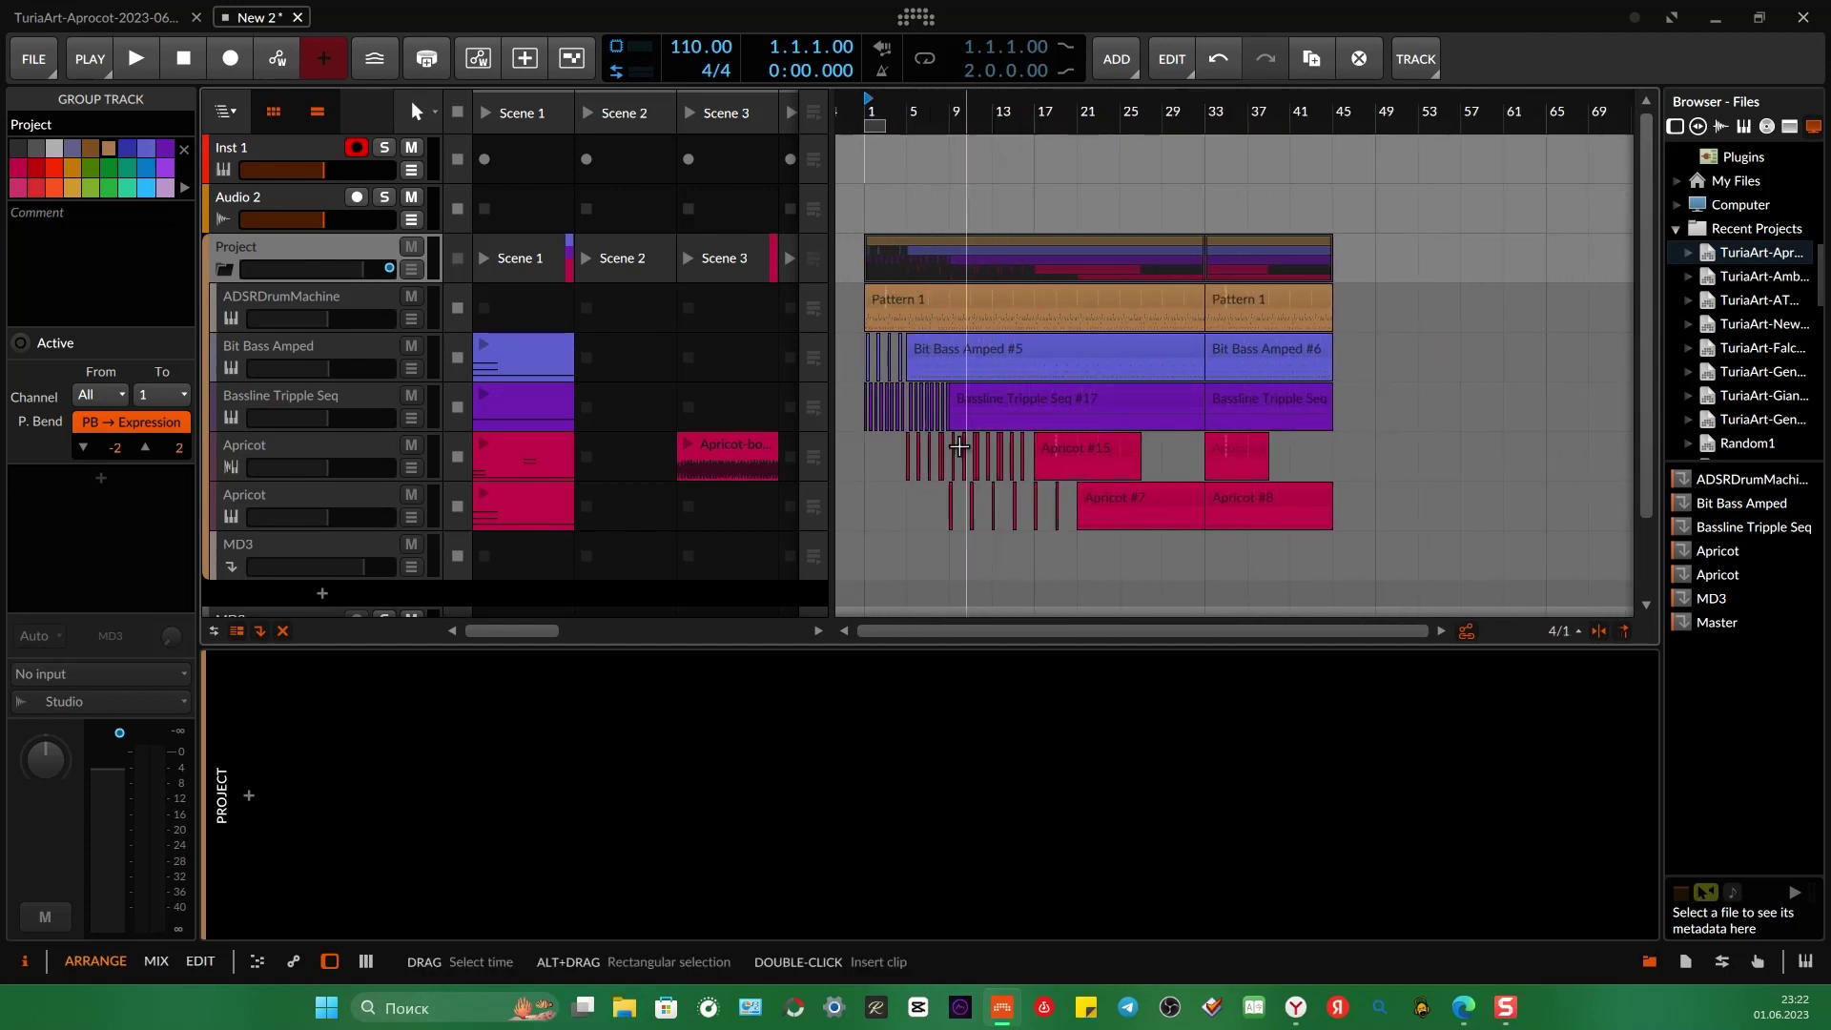
pyautogui.click(972, 250)
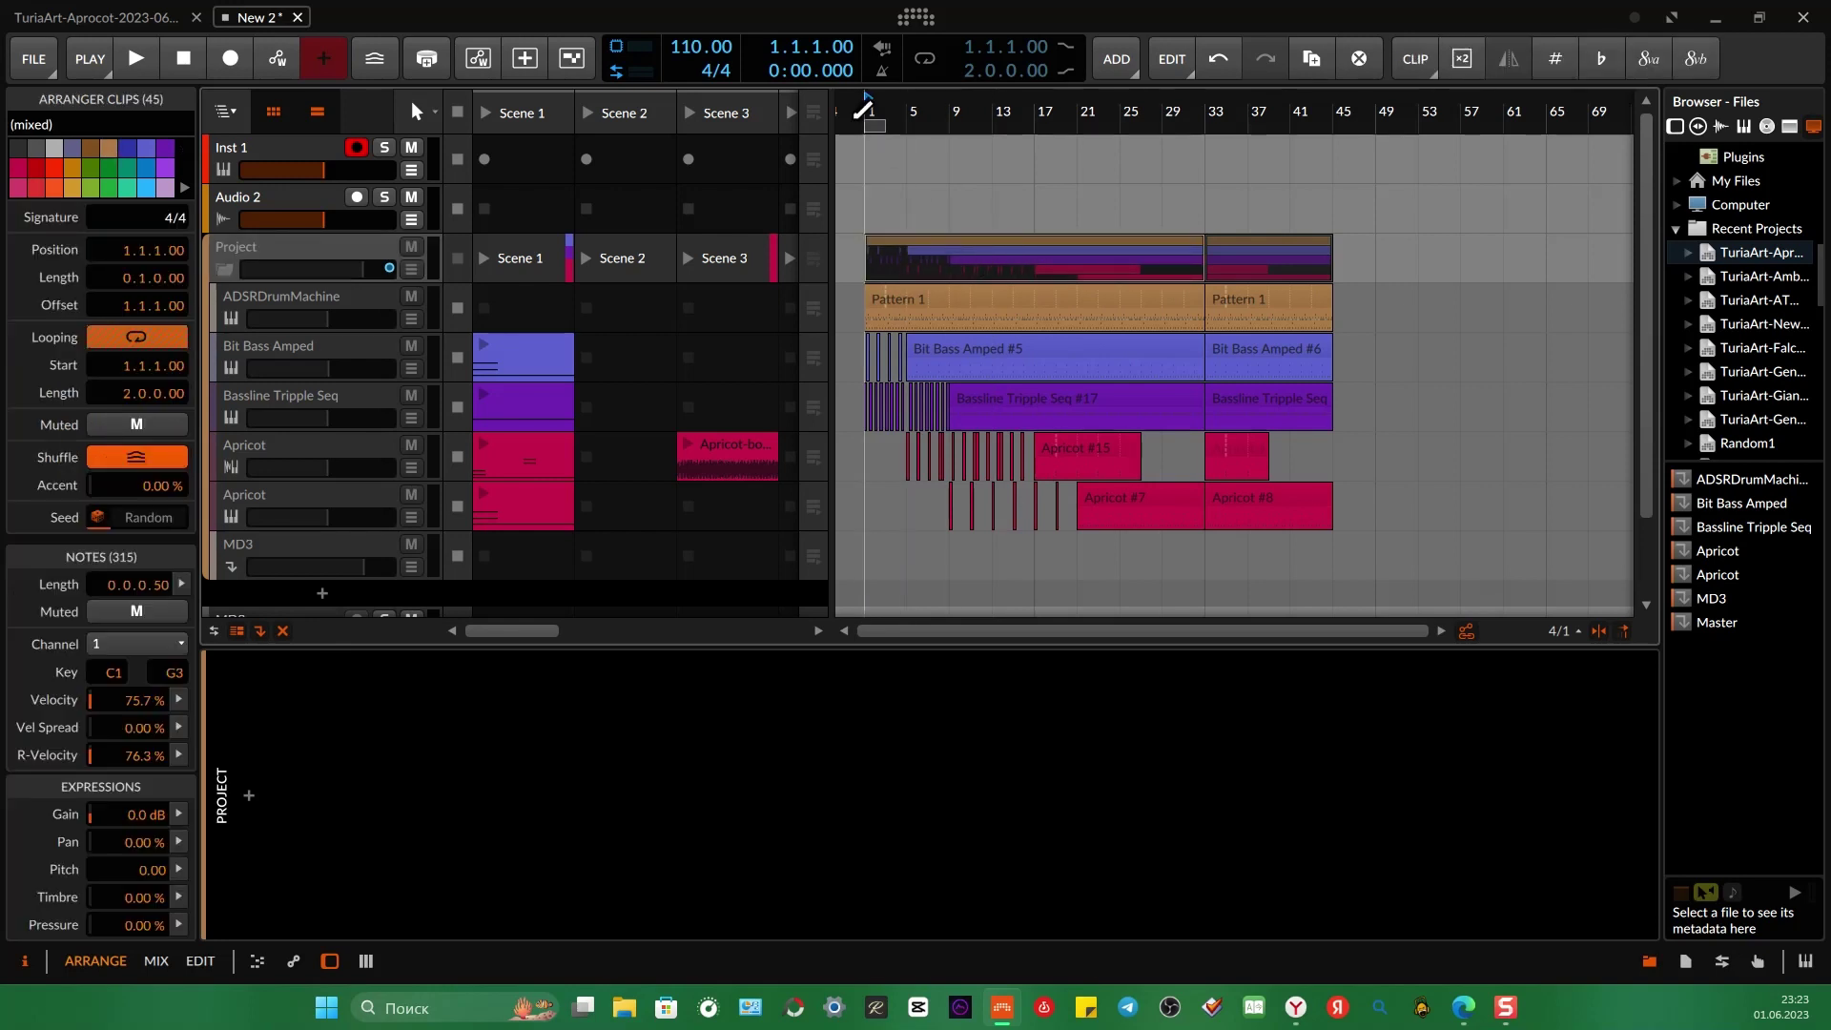
pyautogui.moveTo(856, 247); pyautogui.dragTo(1362, 574)
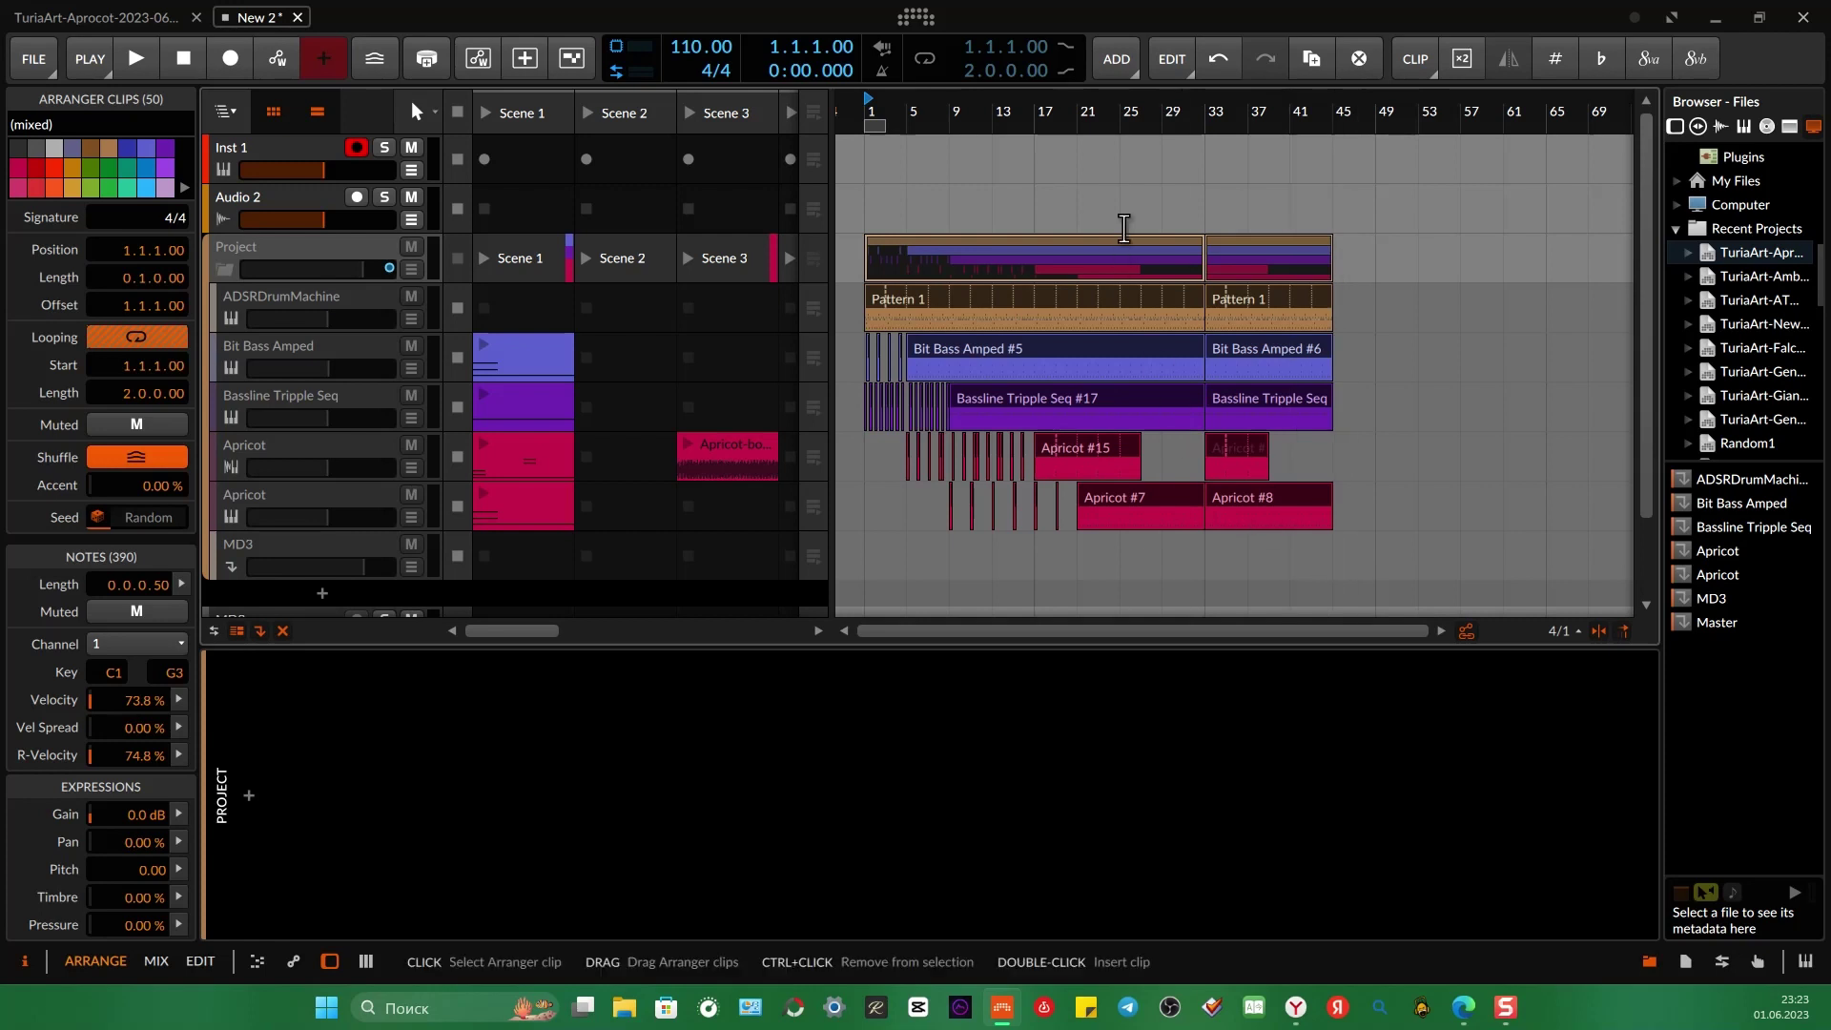
pyautogui.click(1313, 59)
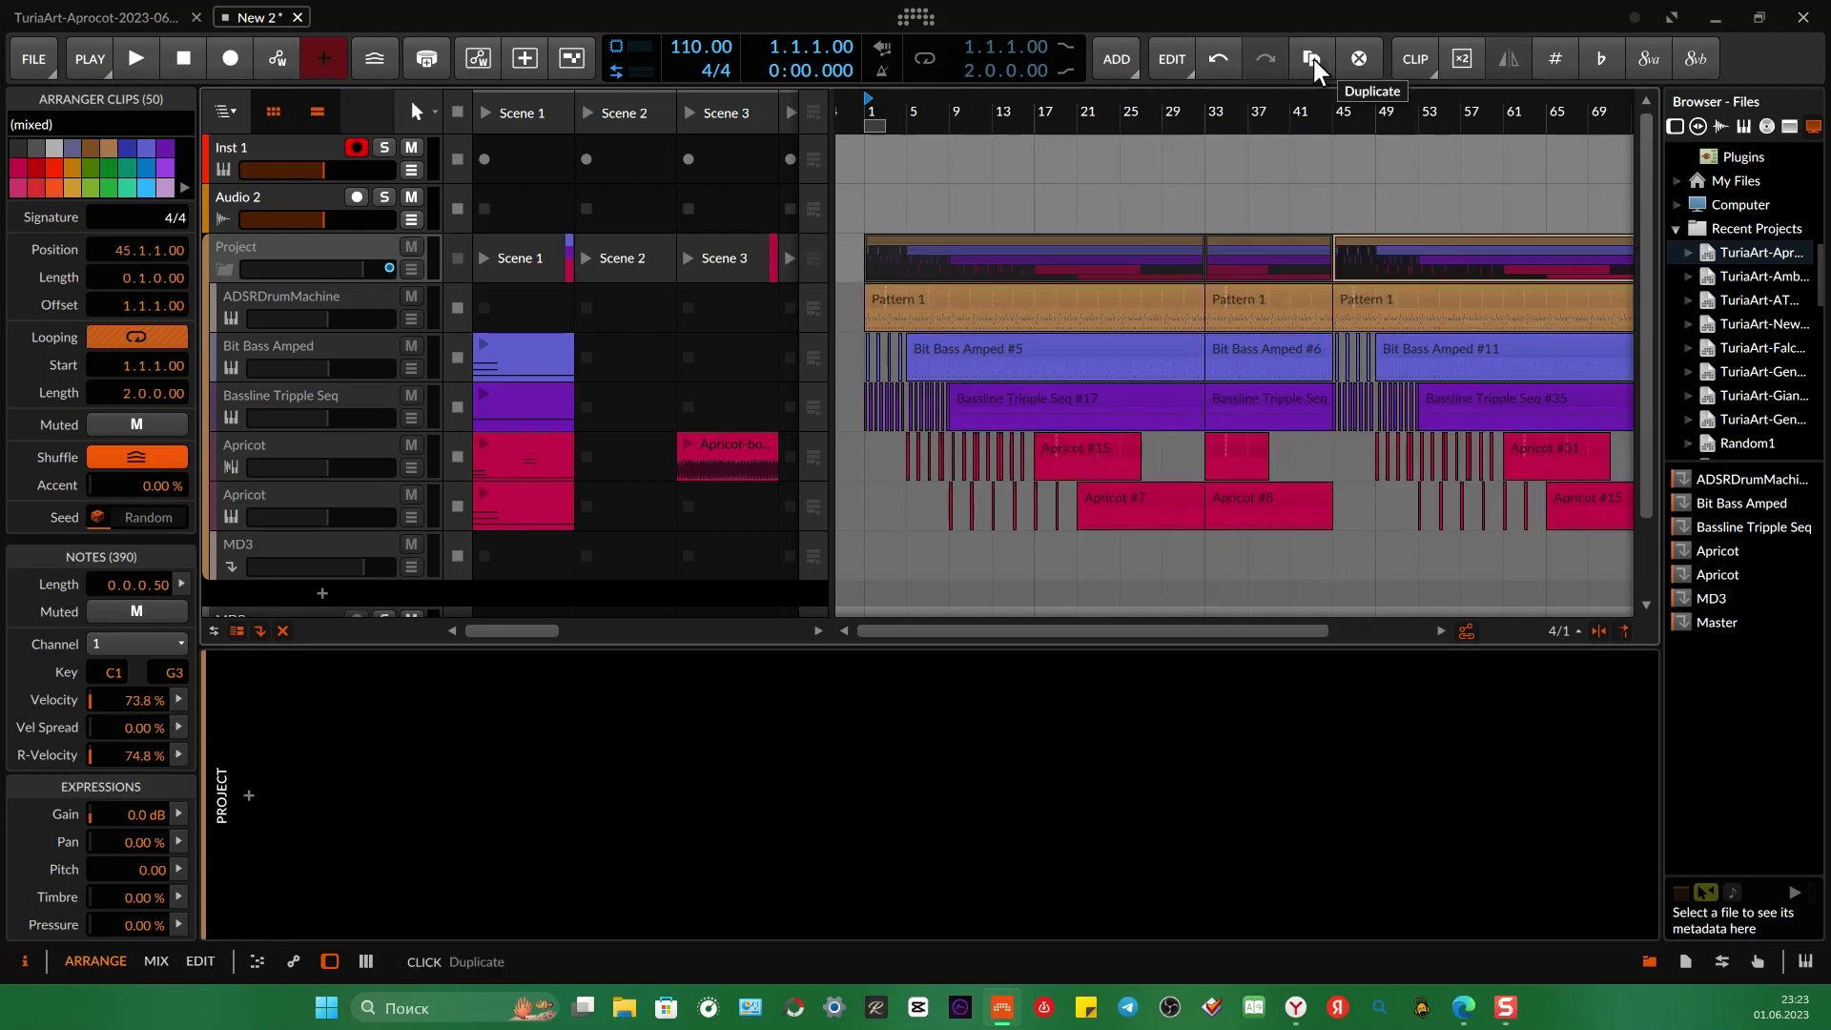
pyautogui.moveTo(1354, 249); pyautogui.dragTo(1390, 249)
pyautogui.scroll(-3, 1373, 439)
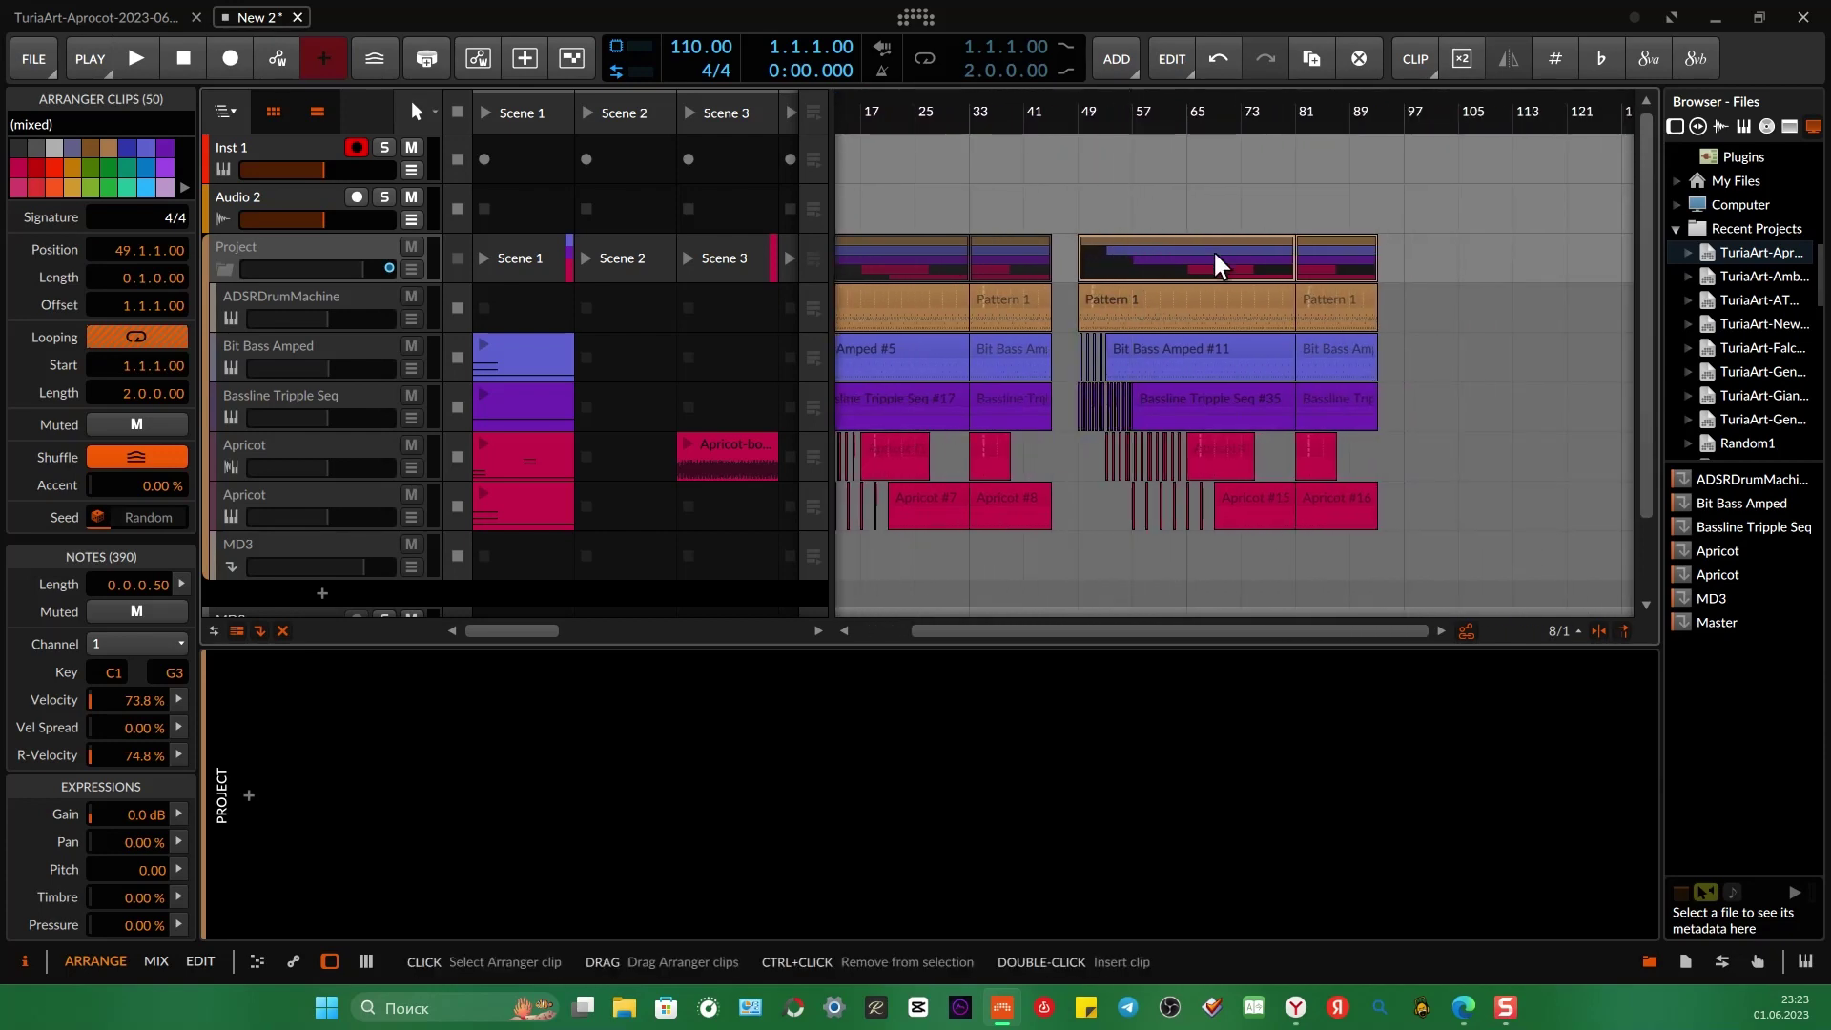
# Step: Loop the duplicated region and try to bounce the deactivated Project group's copied clips in place
pyautogui.rightClick(1213, 249)
pyautogui.click(1263, 374)
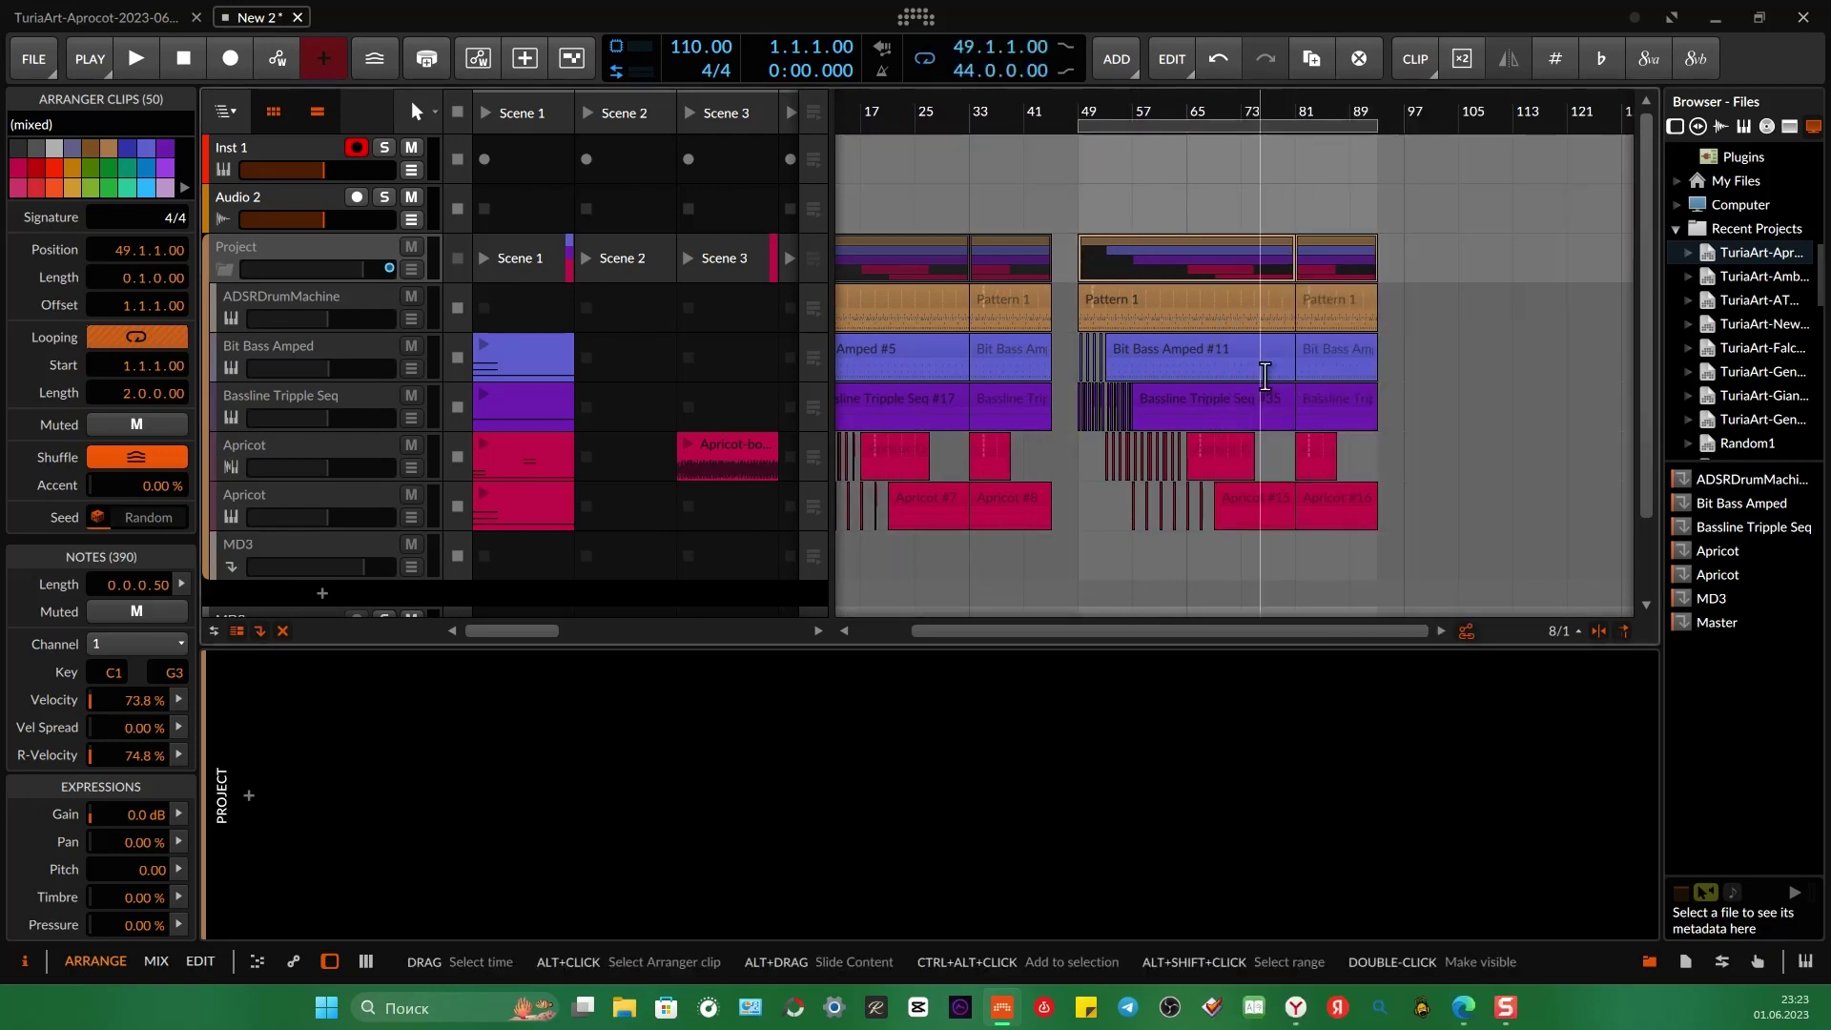
pyautogui.rightClick(1107, 254)
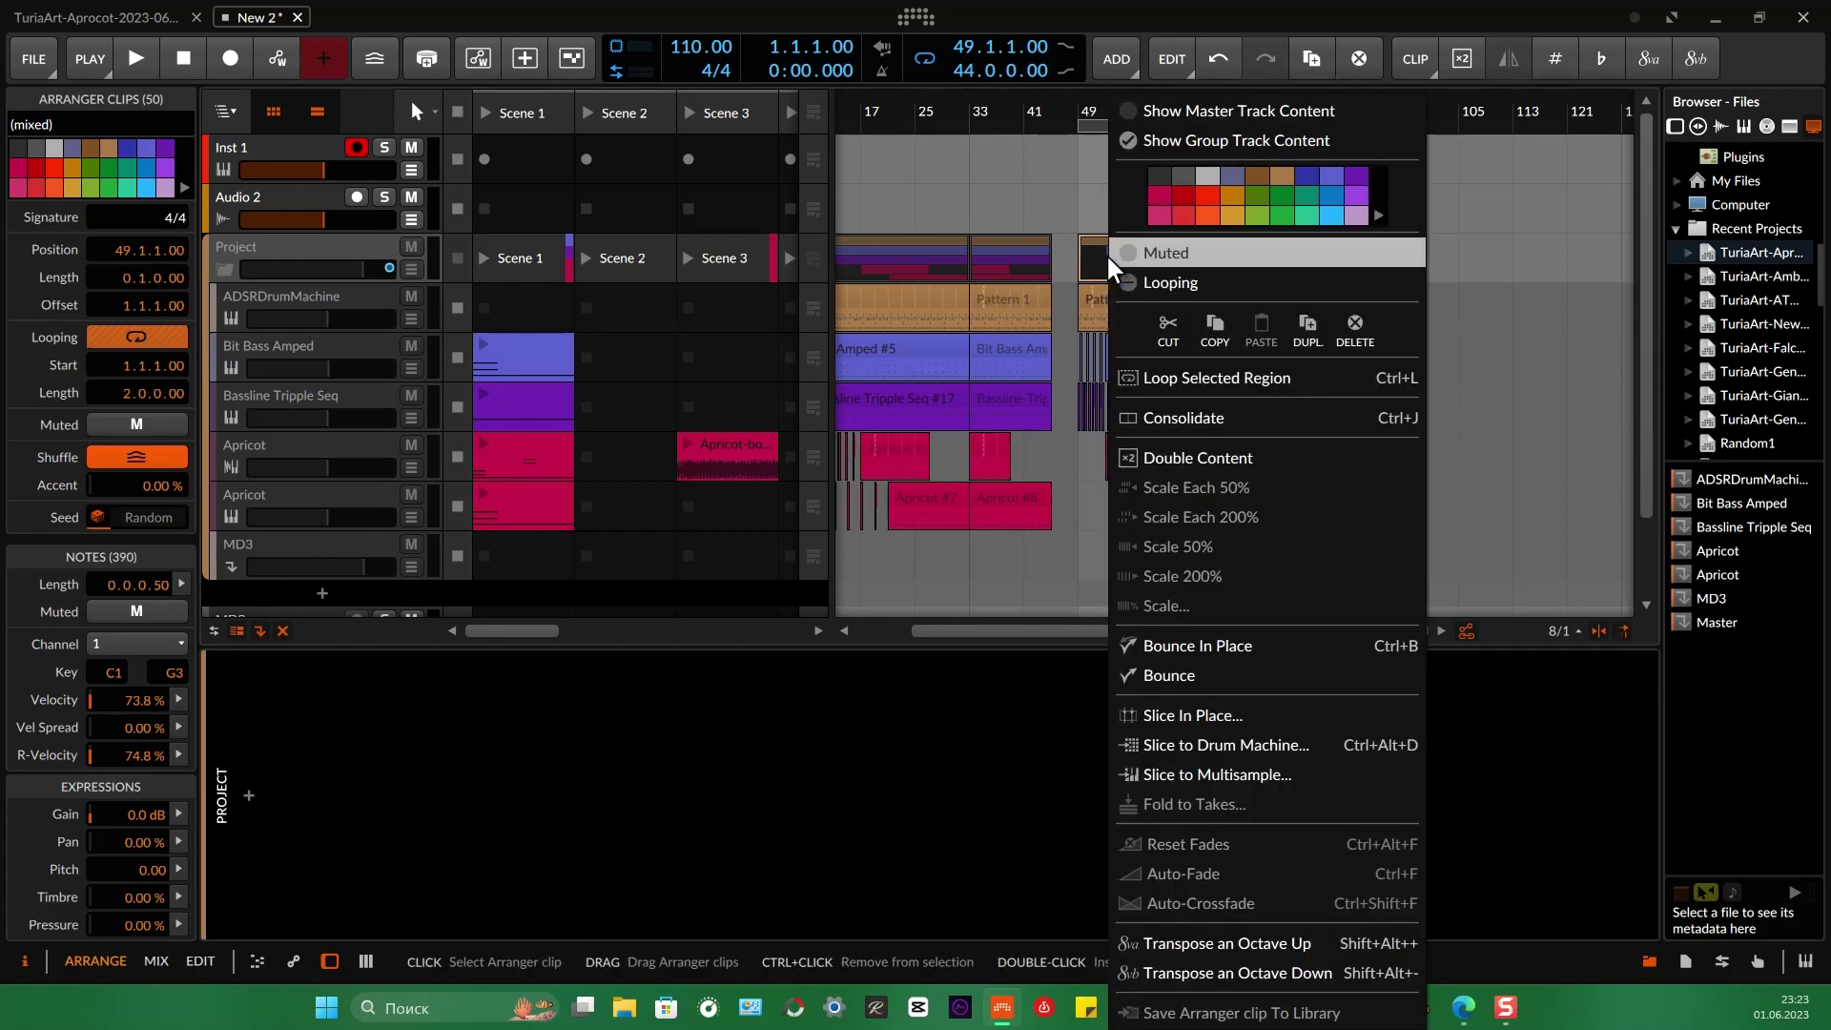
pyautogui.click(1192, 646)
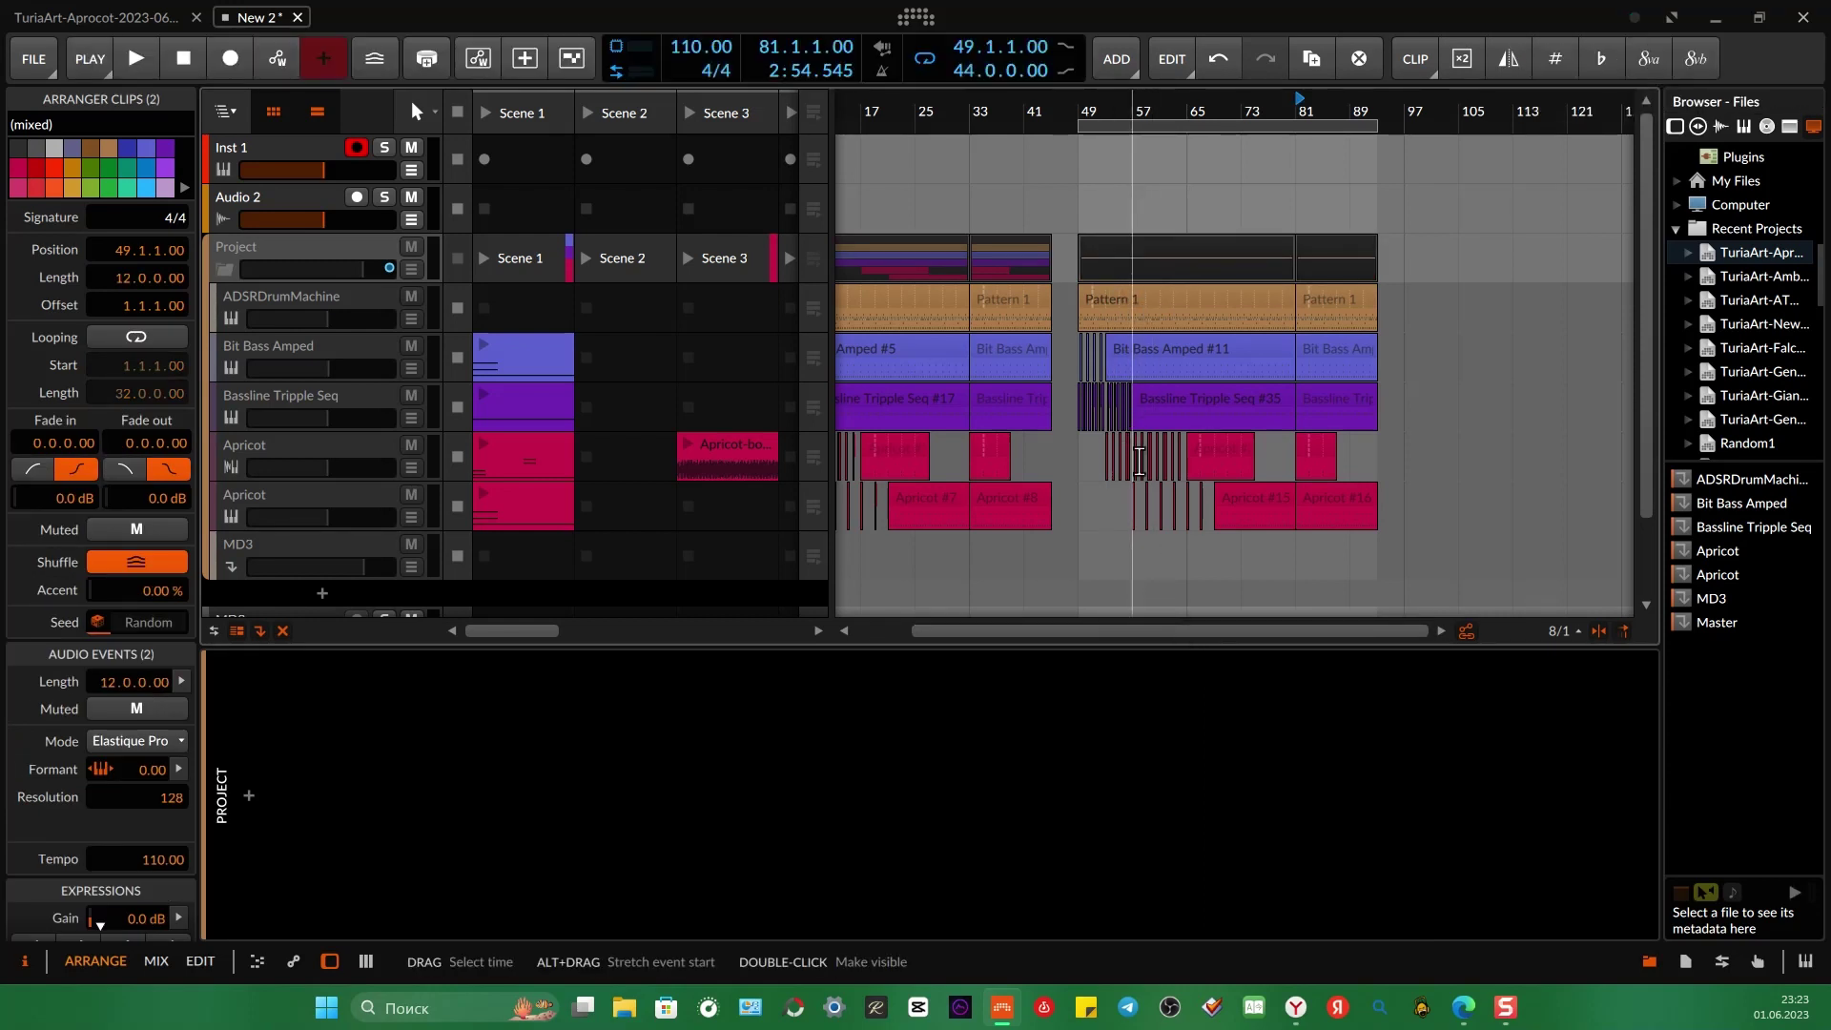
pyautogui.click(1125, 251)
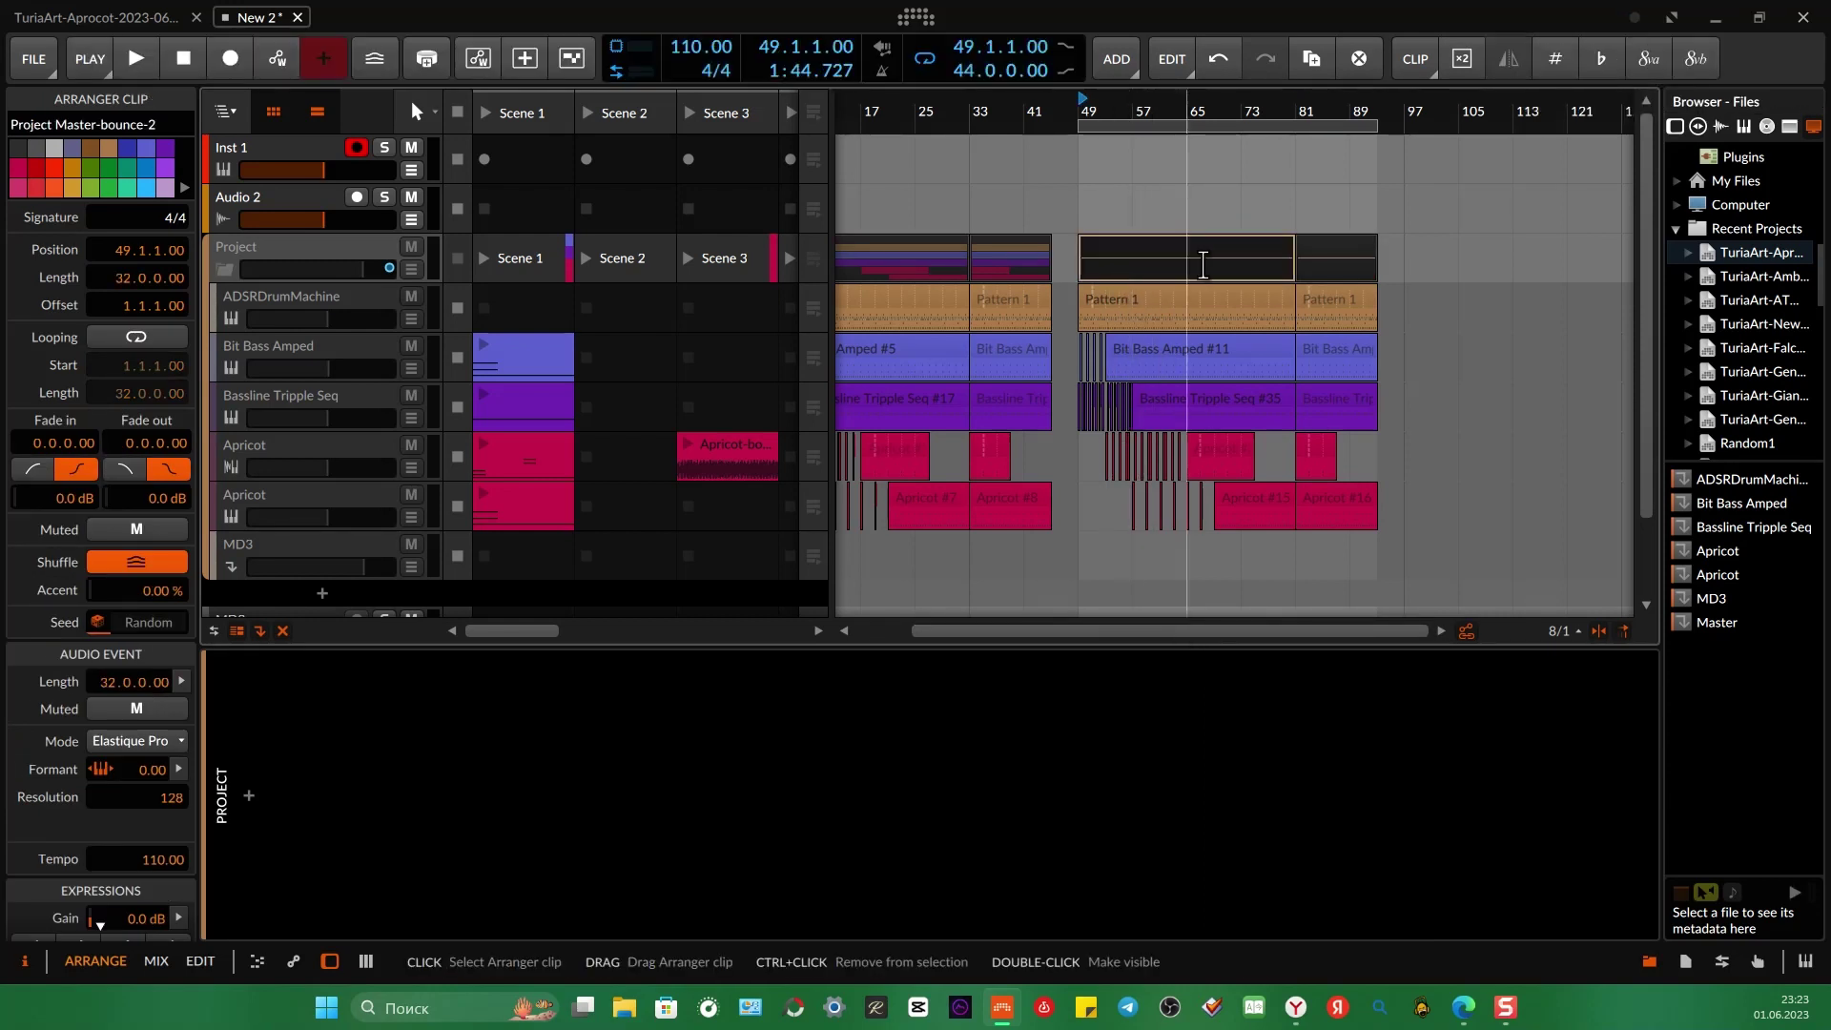
# Step: Try to bounce in place the copied clips on the group's individual tracks, from ADSRDrumMachine to the lower Apricot track
pyautogui.click(1145, 295)
pyautogui.moveTo(1067, 296); pyautogui.dragTo(1396, 526)
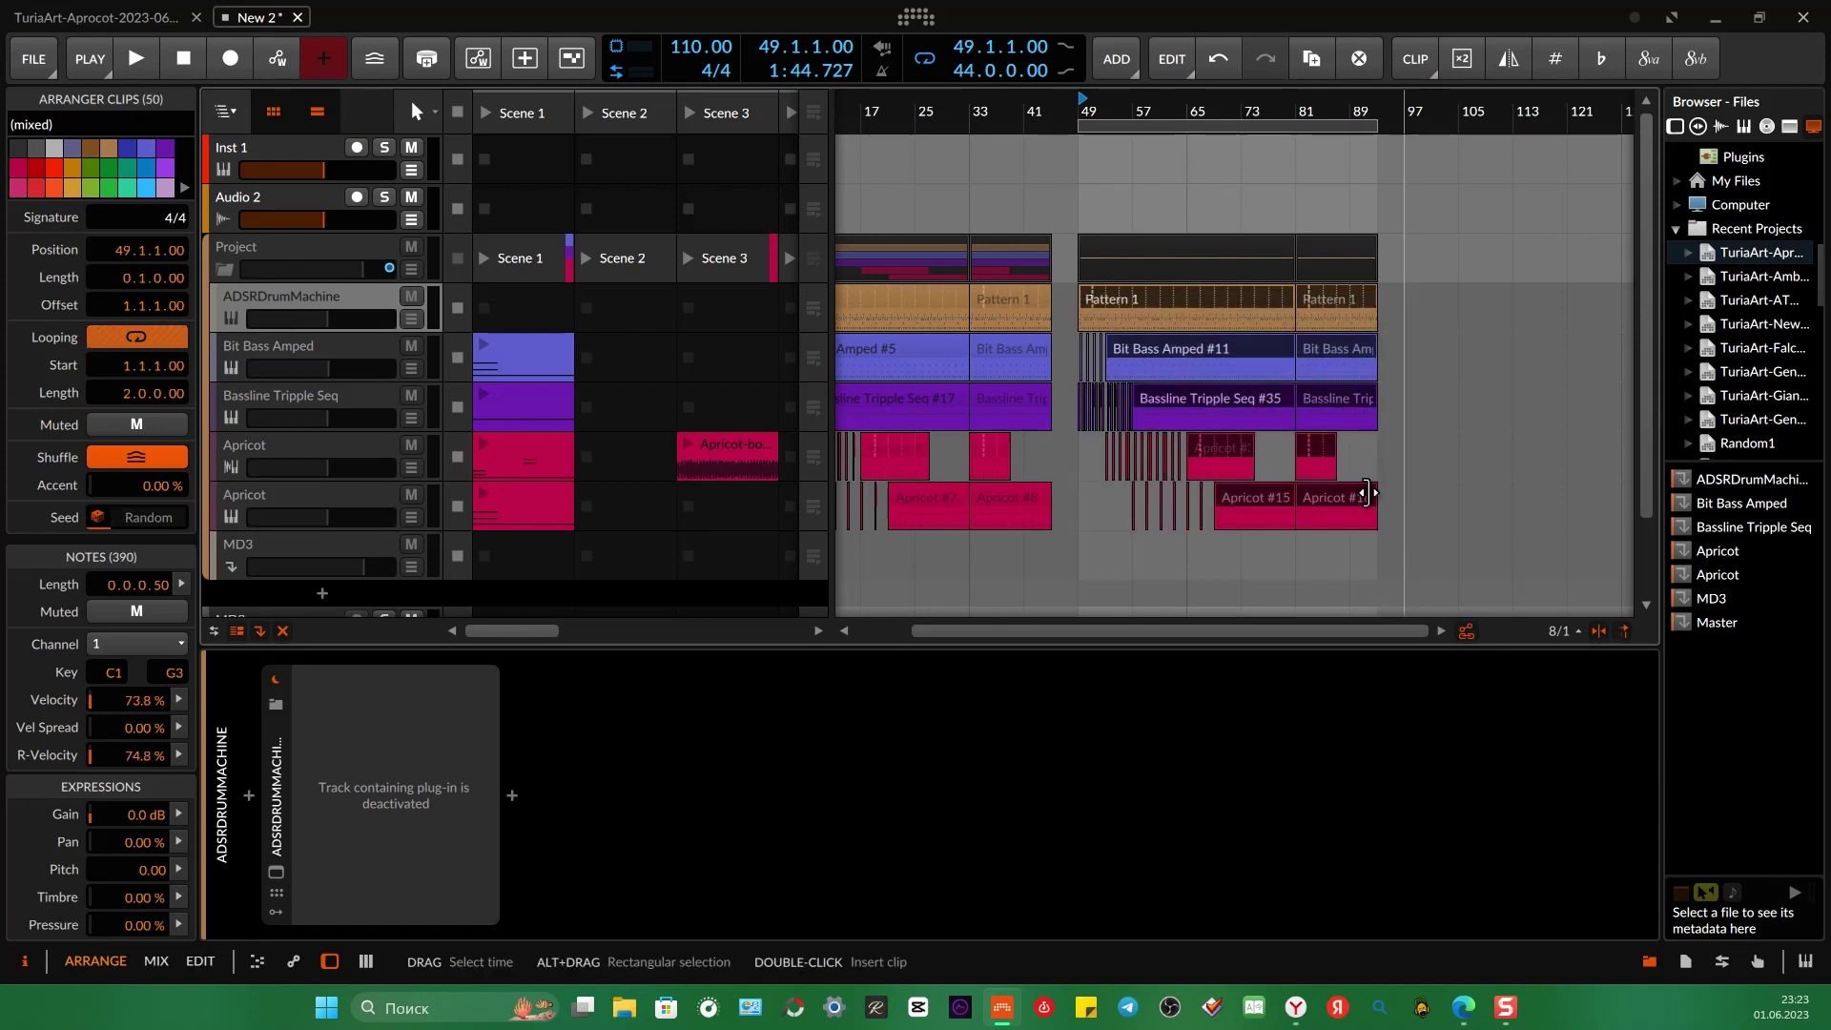
pyautogui.rightClick(1228, 294)
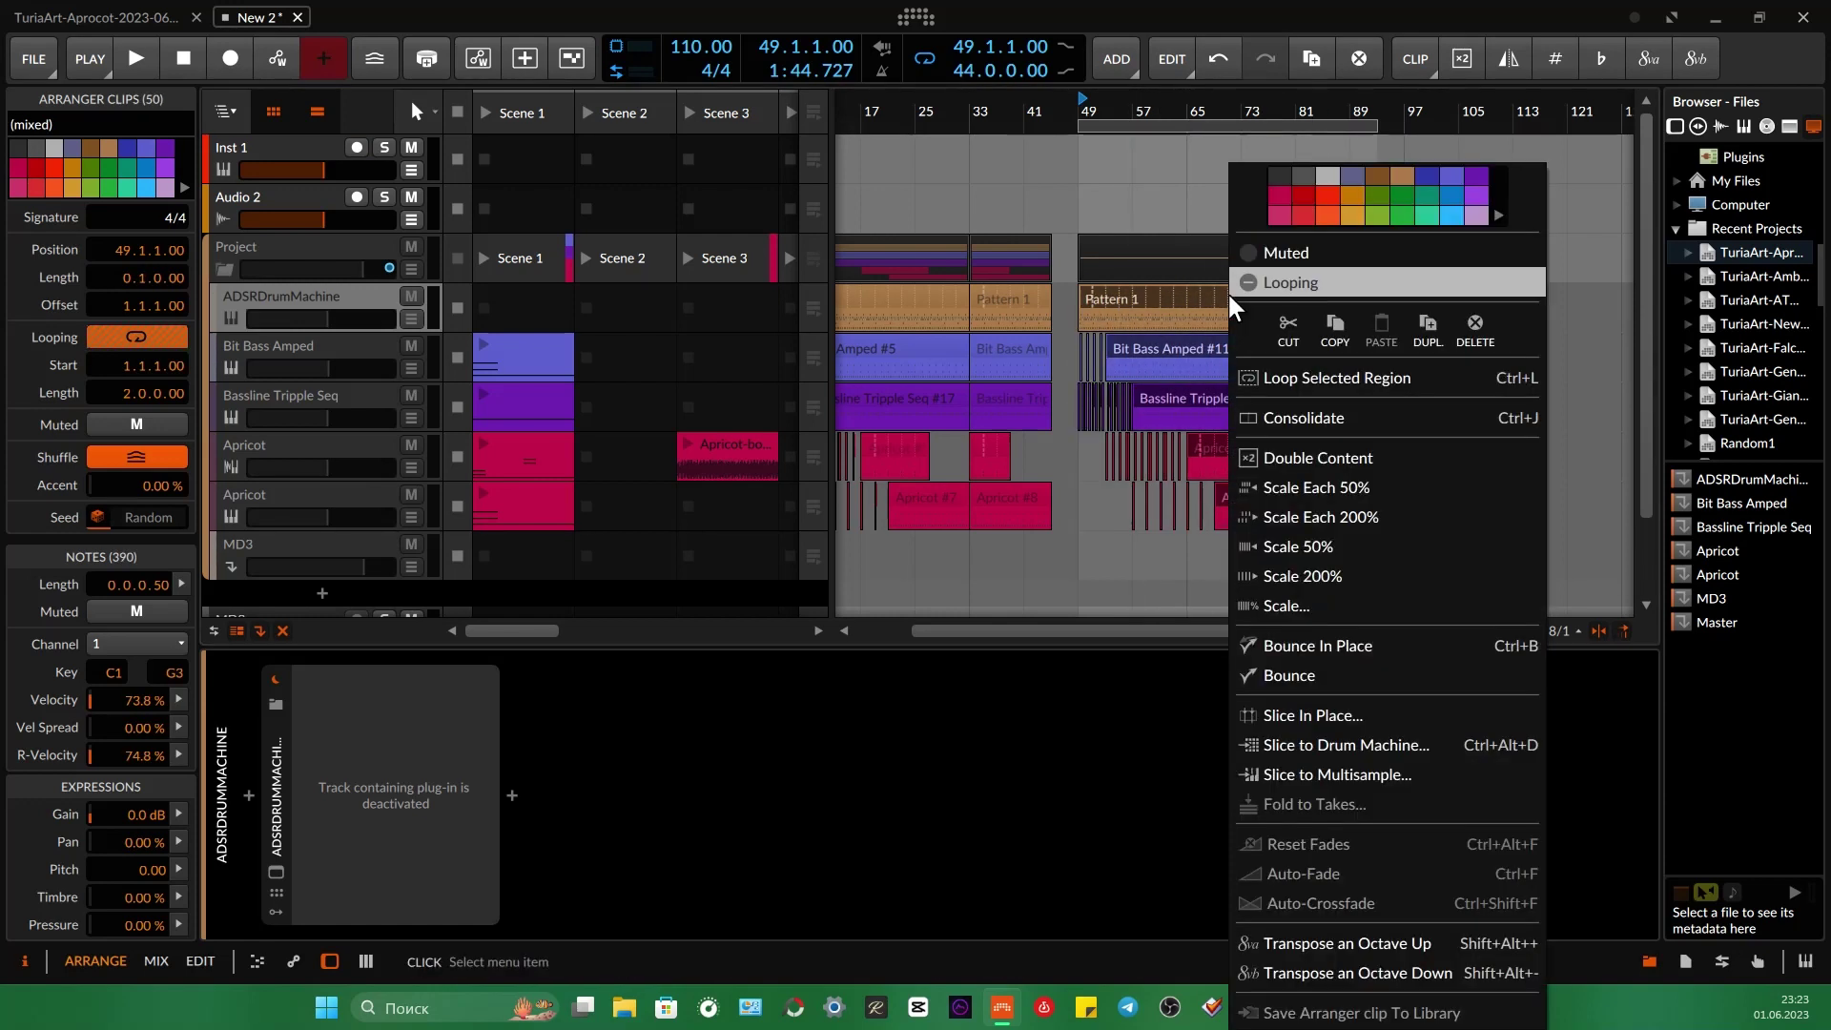
pyautogui.click(1331, 650)
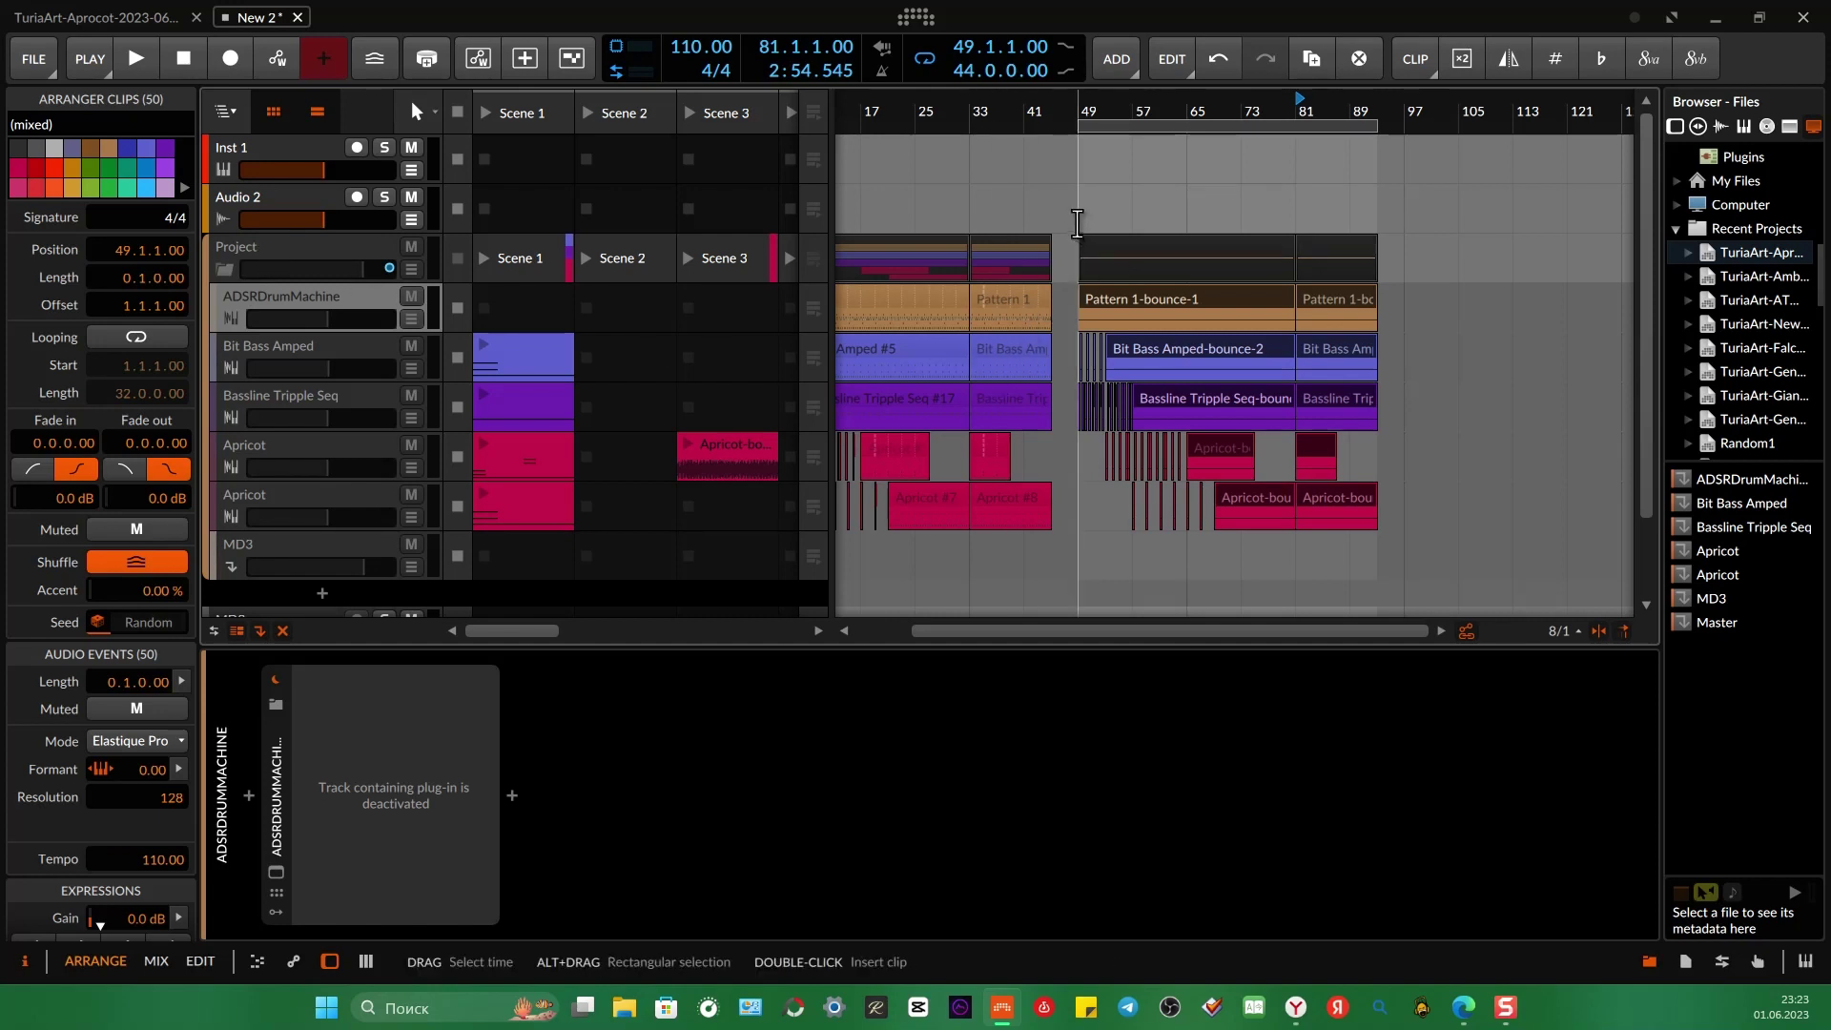
# Step: Undo both bounces and the loop region change, keeping the duplicated clips at bar 49
pyautogui.click(1218, 59)
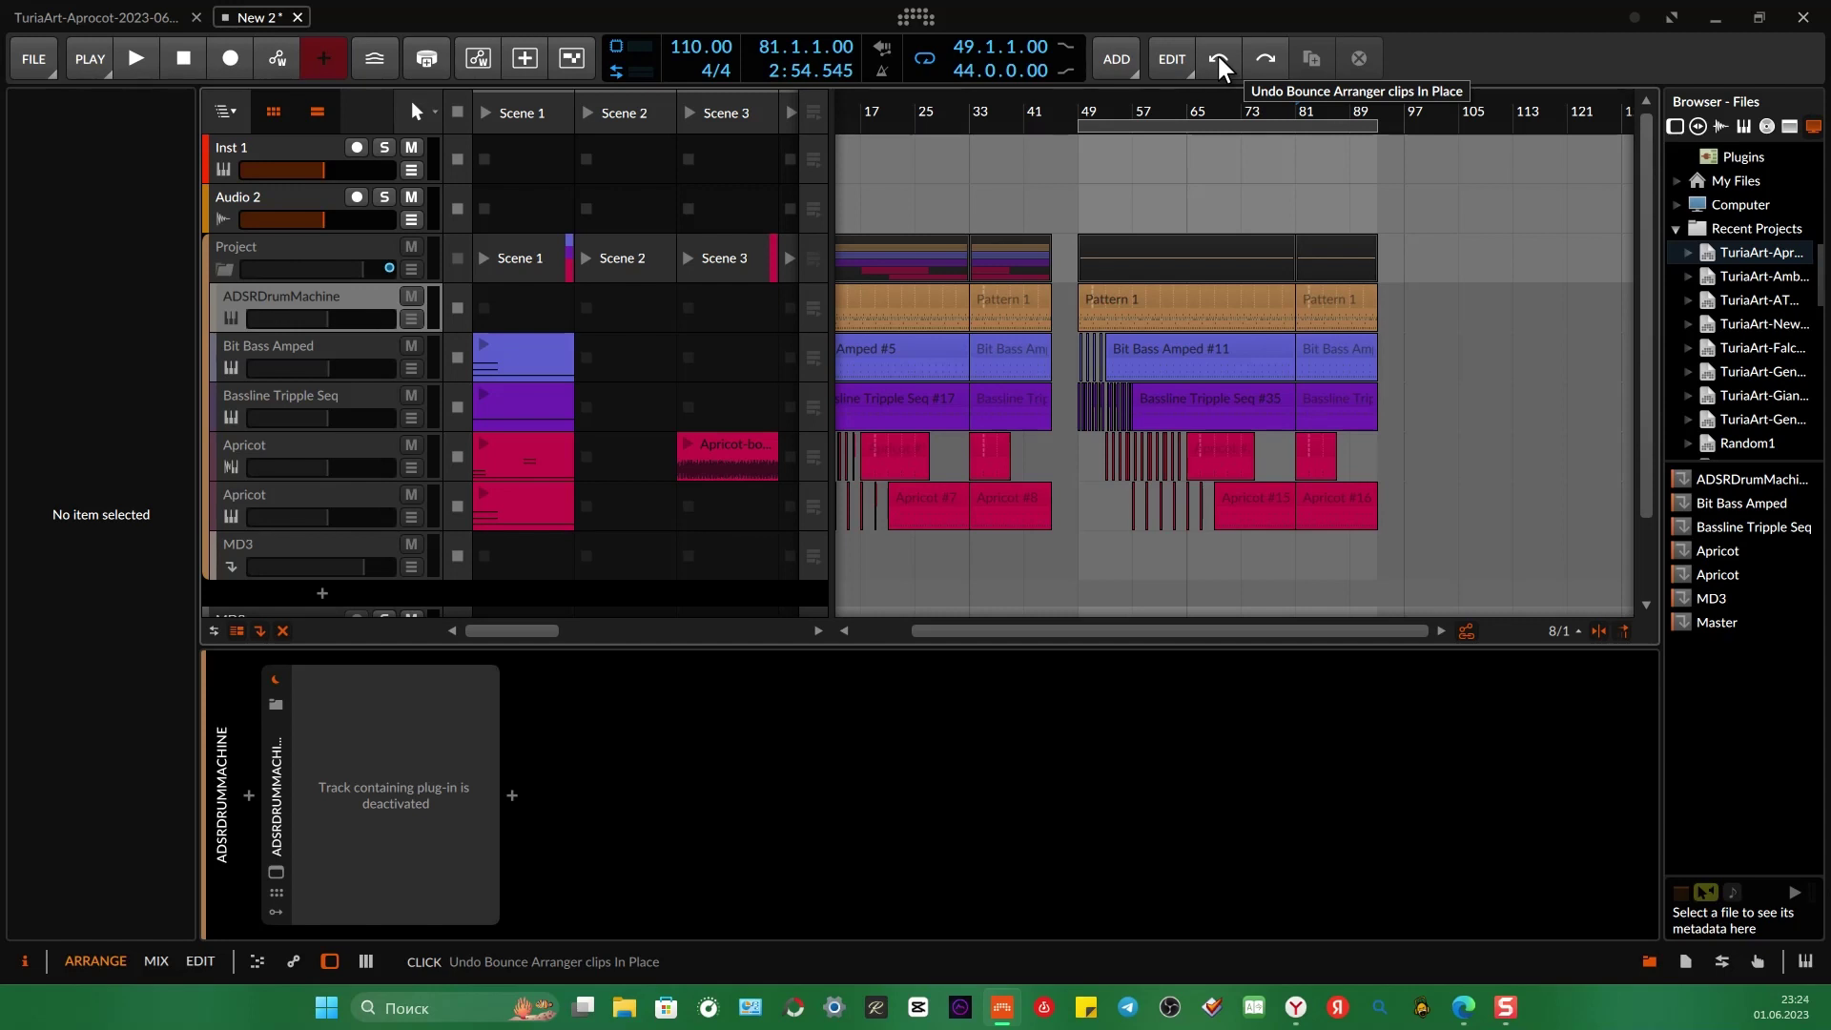
pyautogui.click(1218, 58)
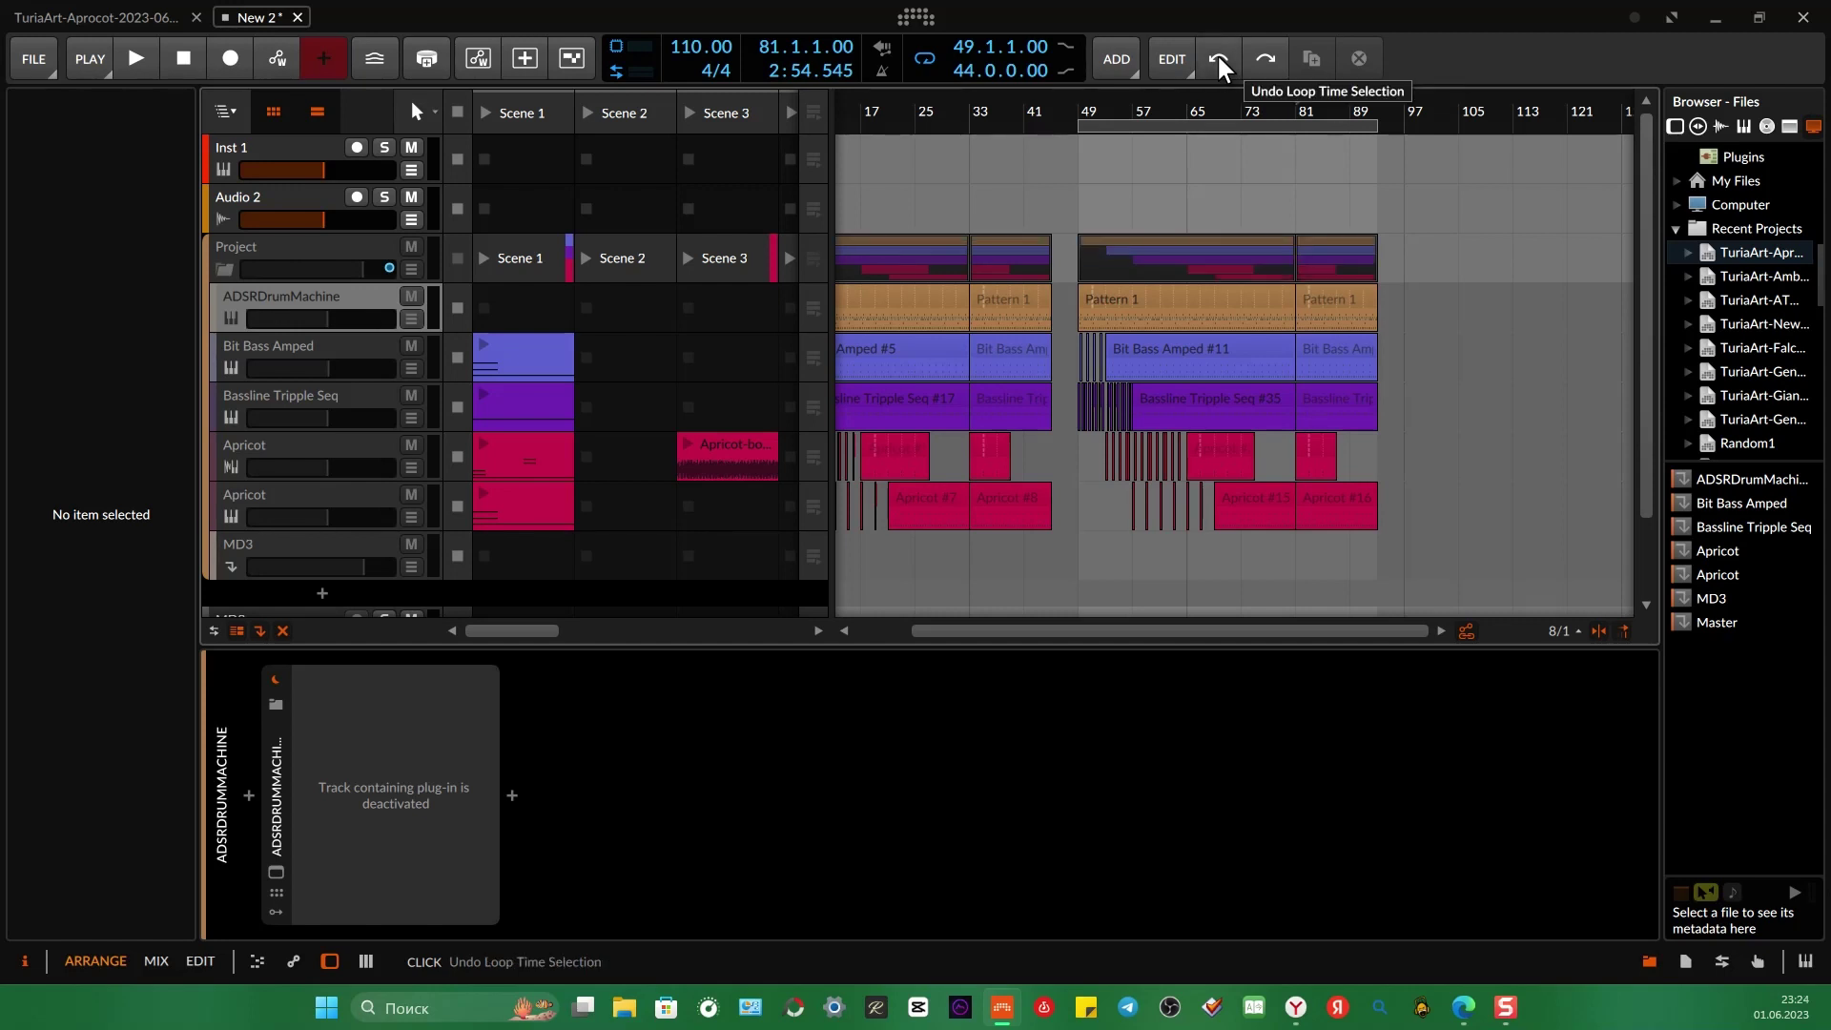
pyautogui.click(1218, 58)
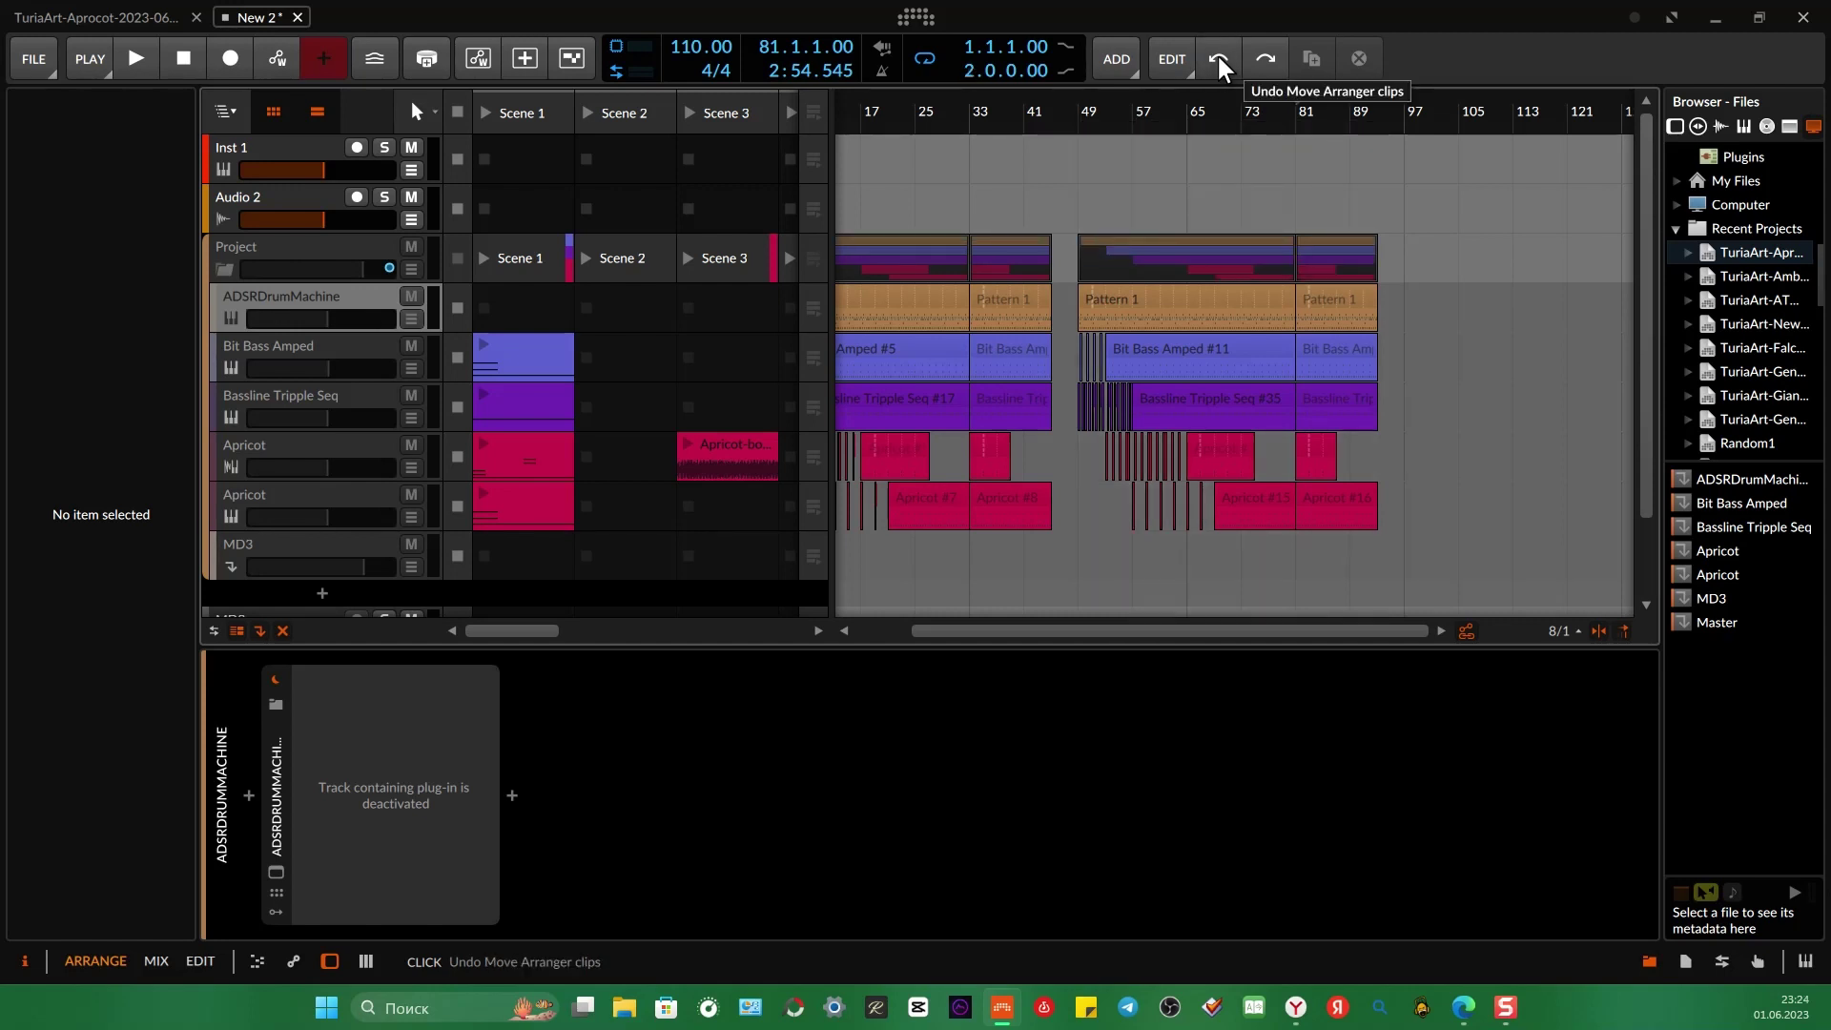
pyautogui.click(1217, 55)
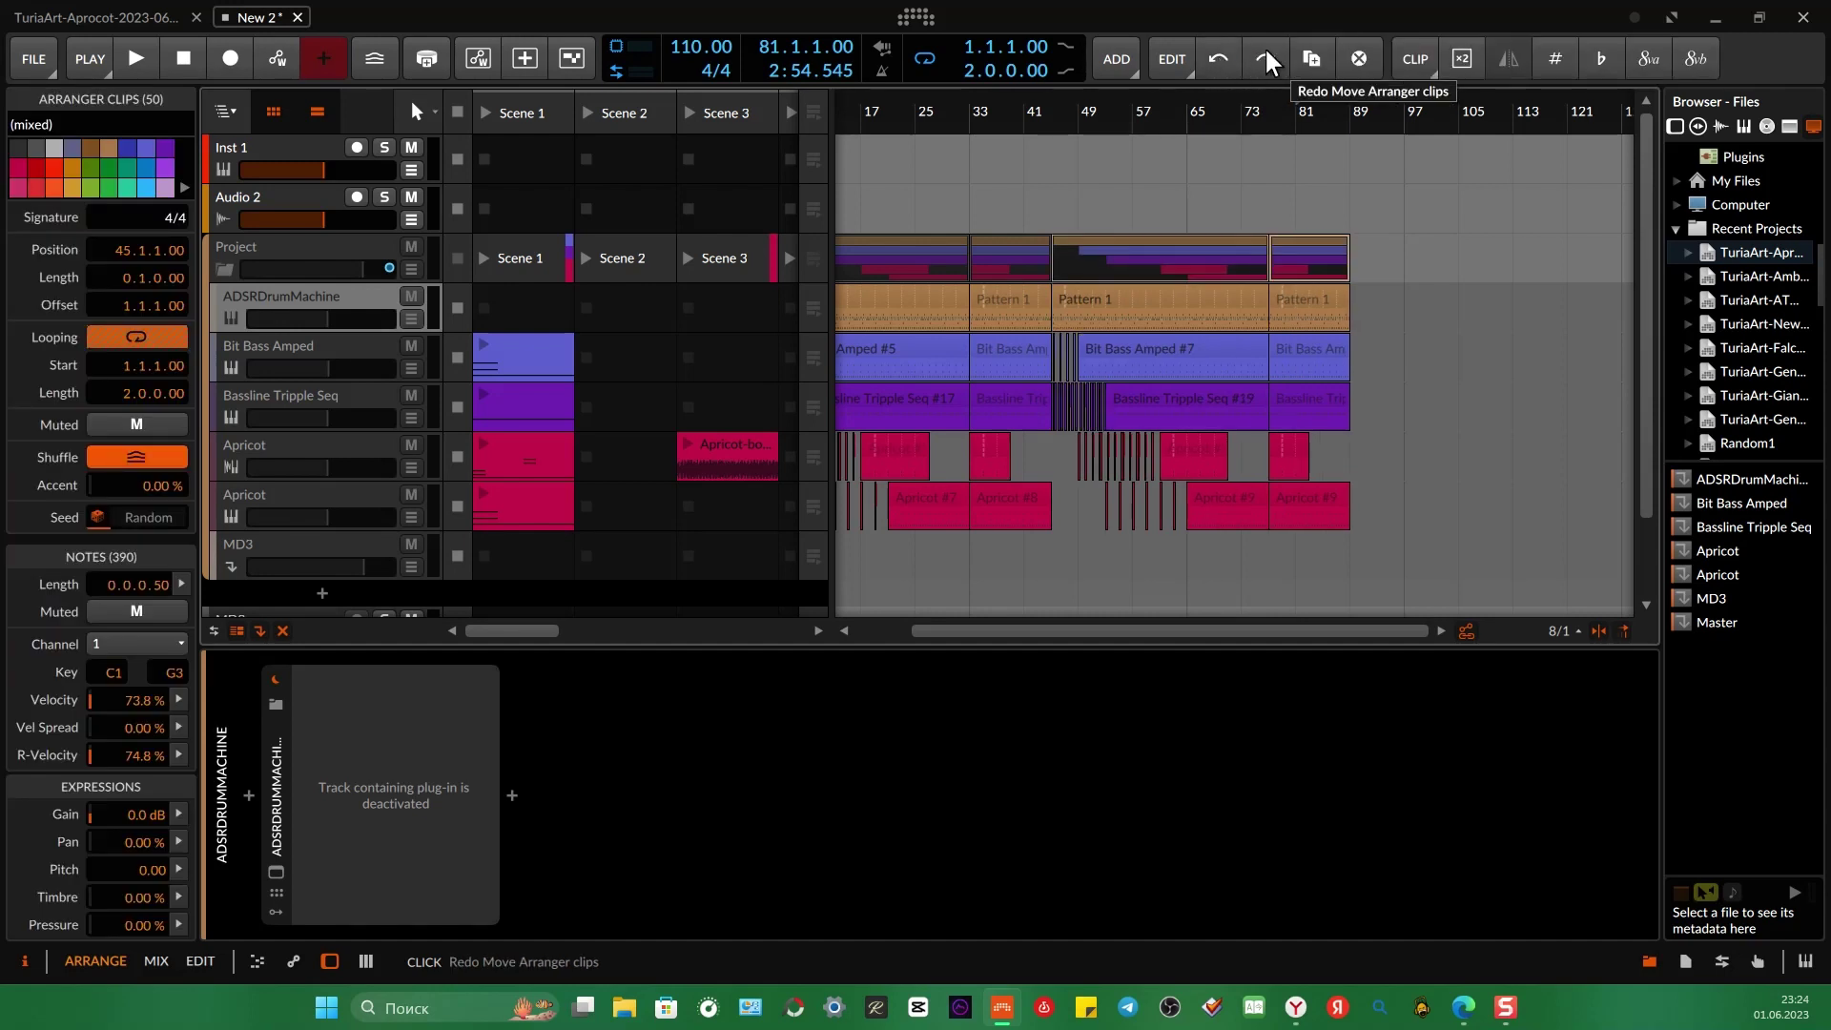
pyautogui.click(1264, 52)
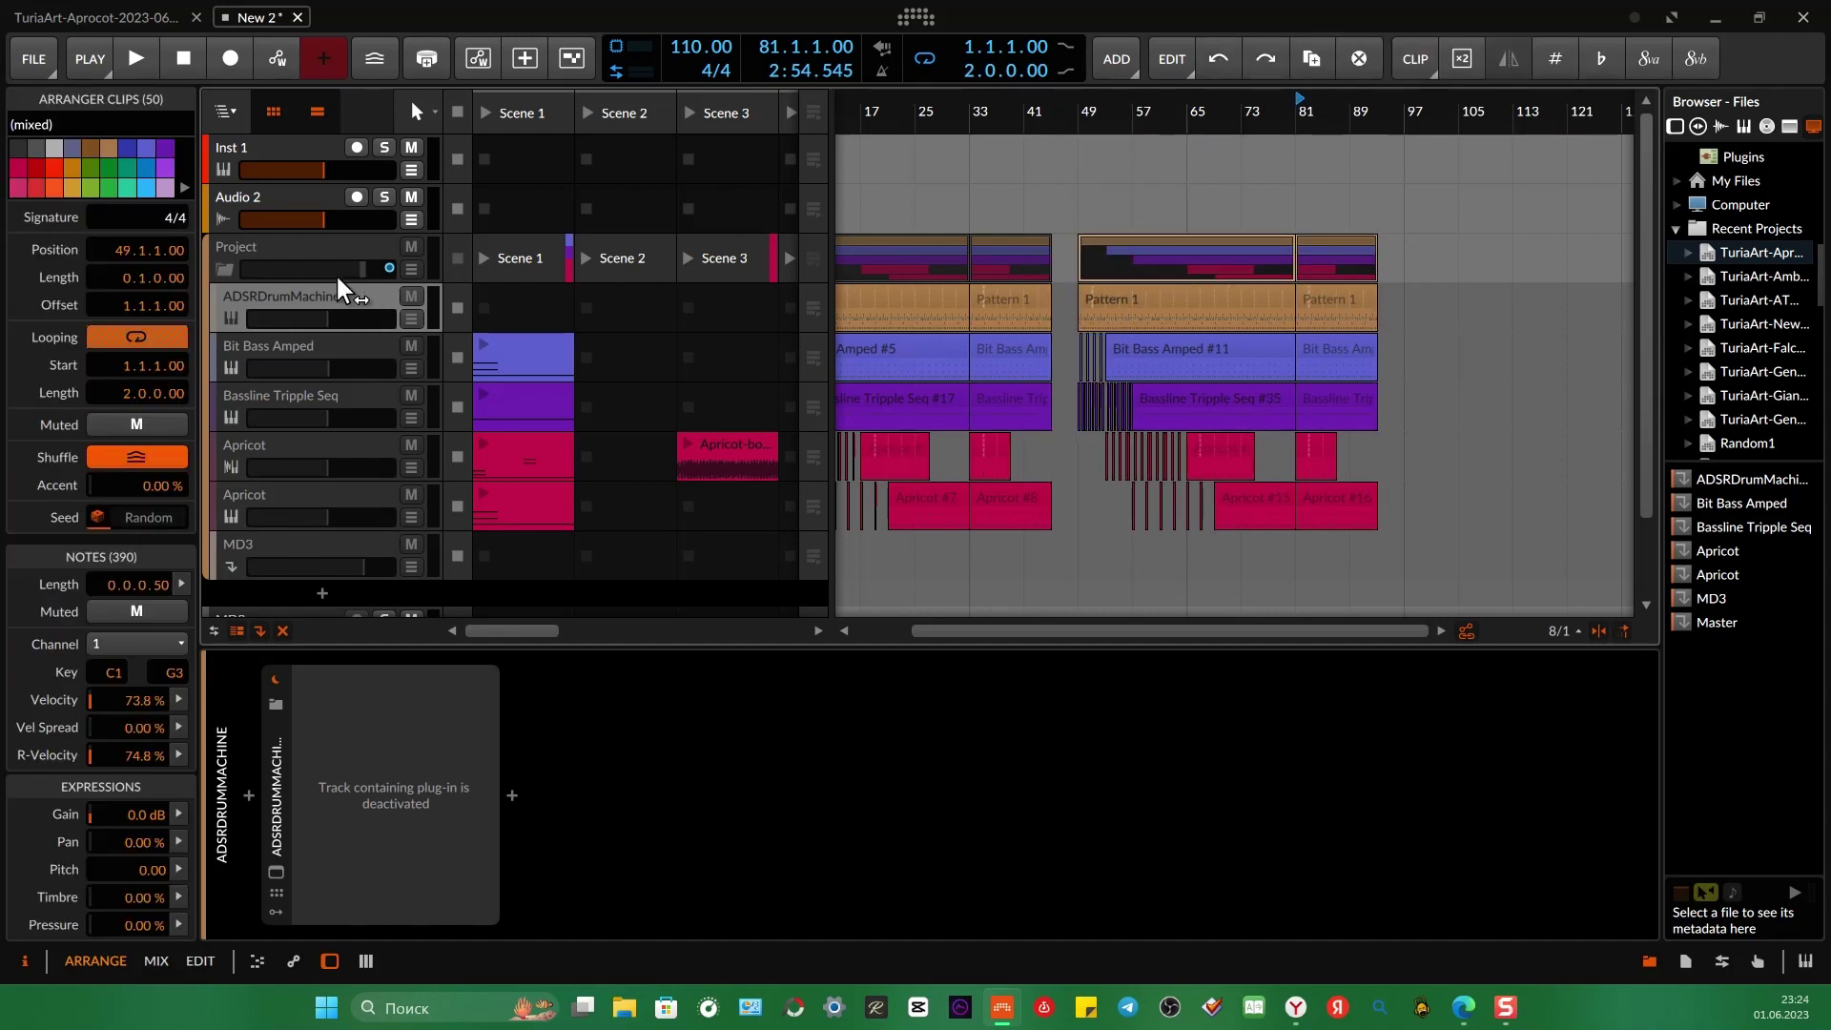
# Step: Reactivate the Project group track
pyautogui.click(229, 253)
pyautogui.rightClick(229, 250)
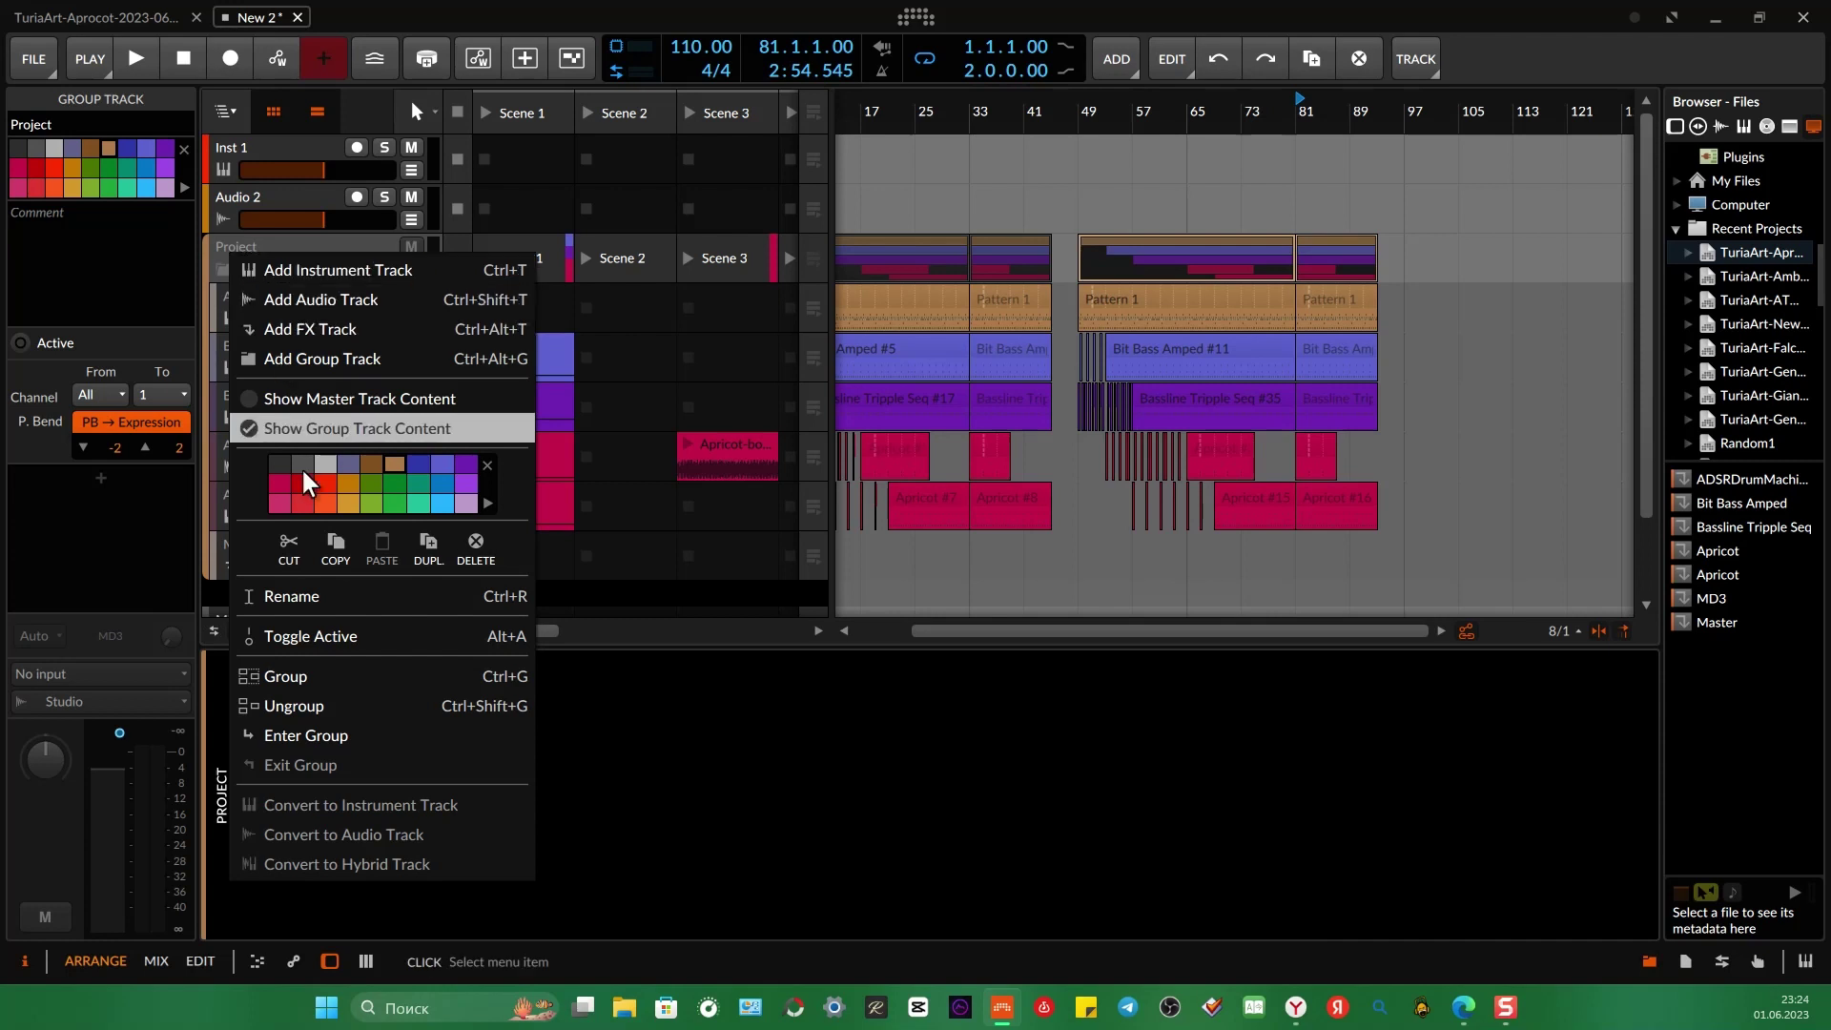
pyautogui.click(307, 638)
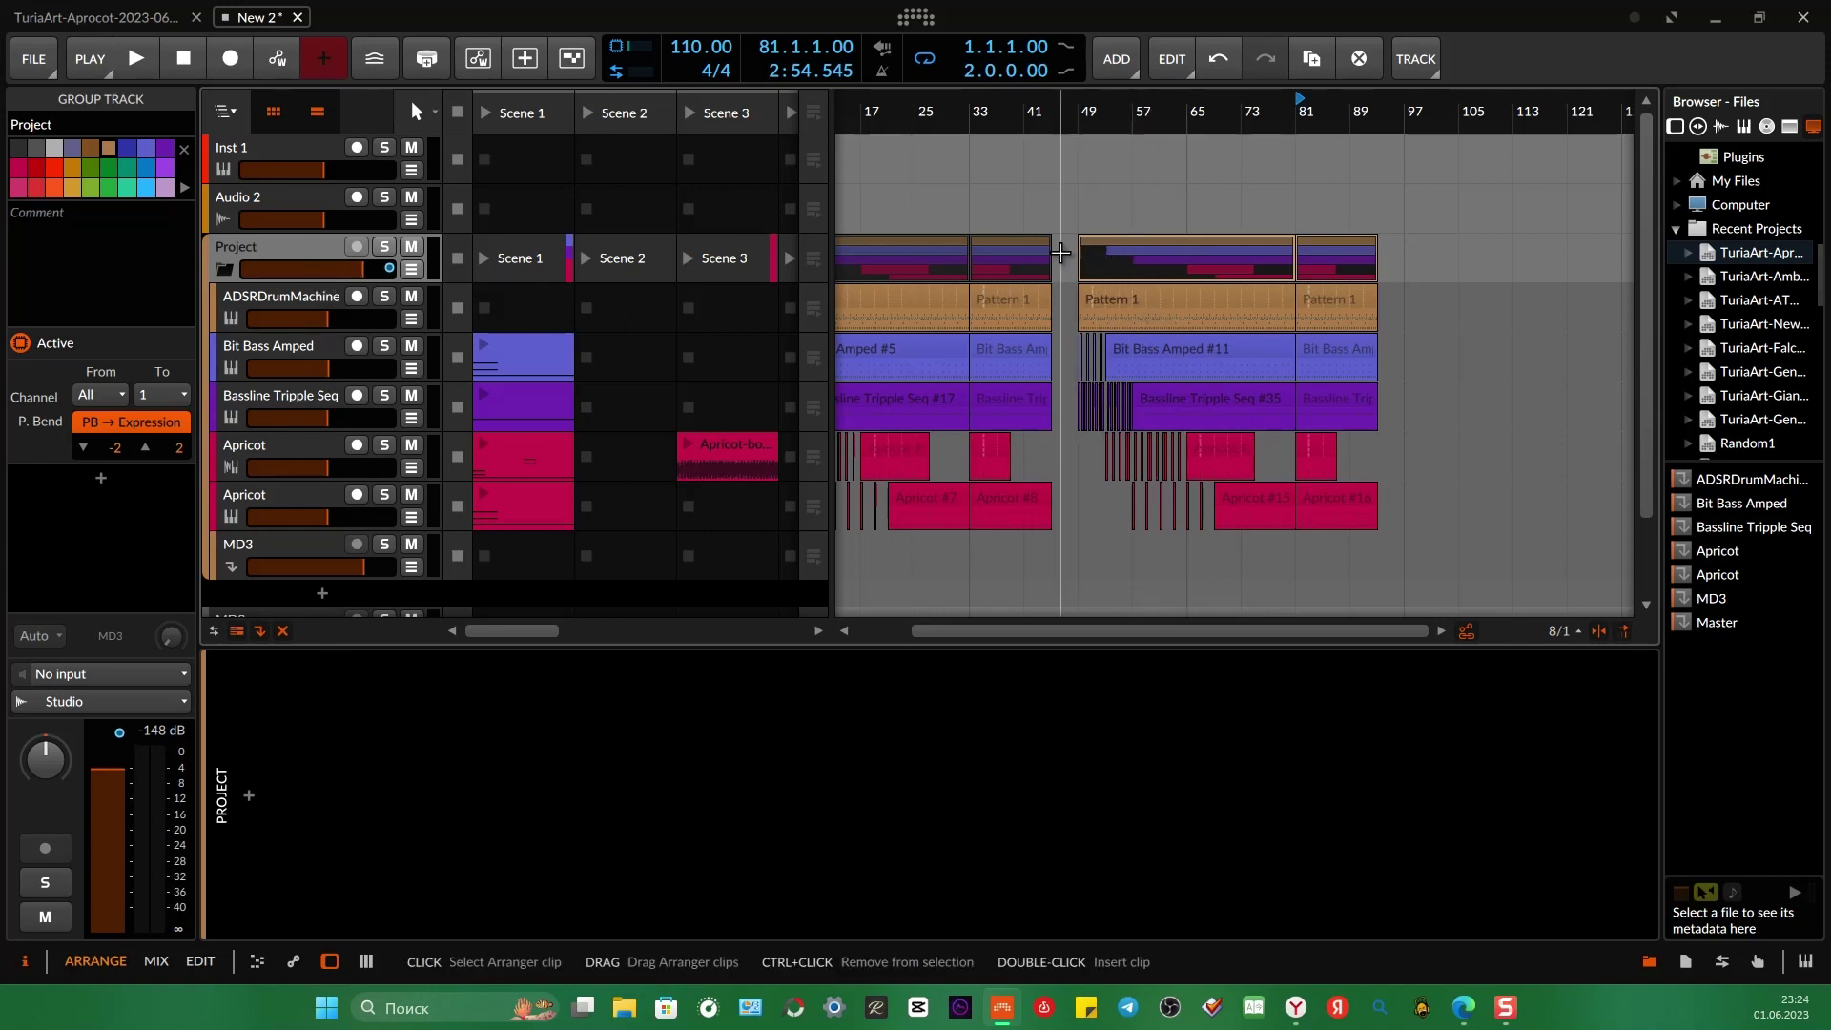
# Step: Bounce the copied clips at bar 49 on the group and its tracks in place, and make the ADSRDrumMachine track slightly taller
pyautogui.moveTo(1070, 252); pyautogui.dragTo(1392, 550)
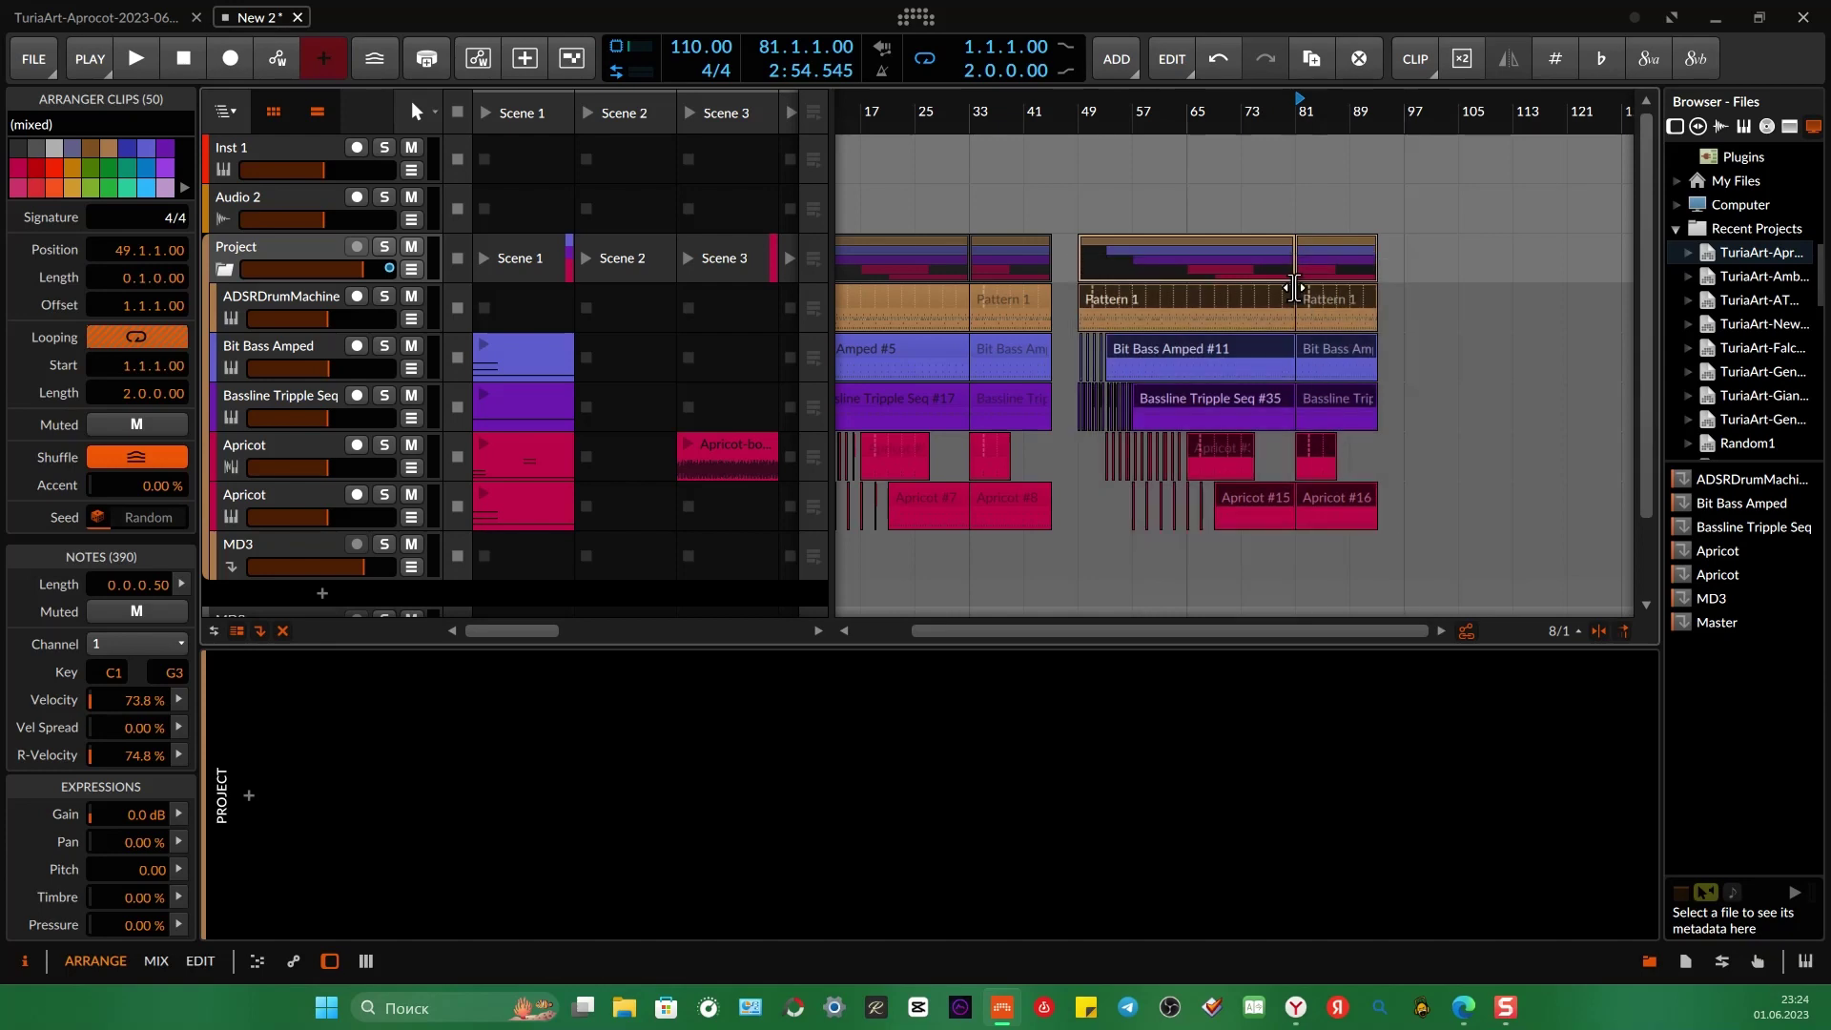
pyautogui.rightClick(1154, 301)
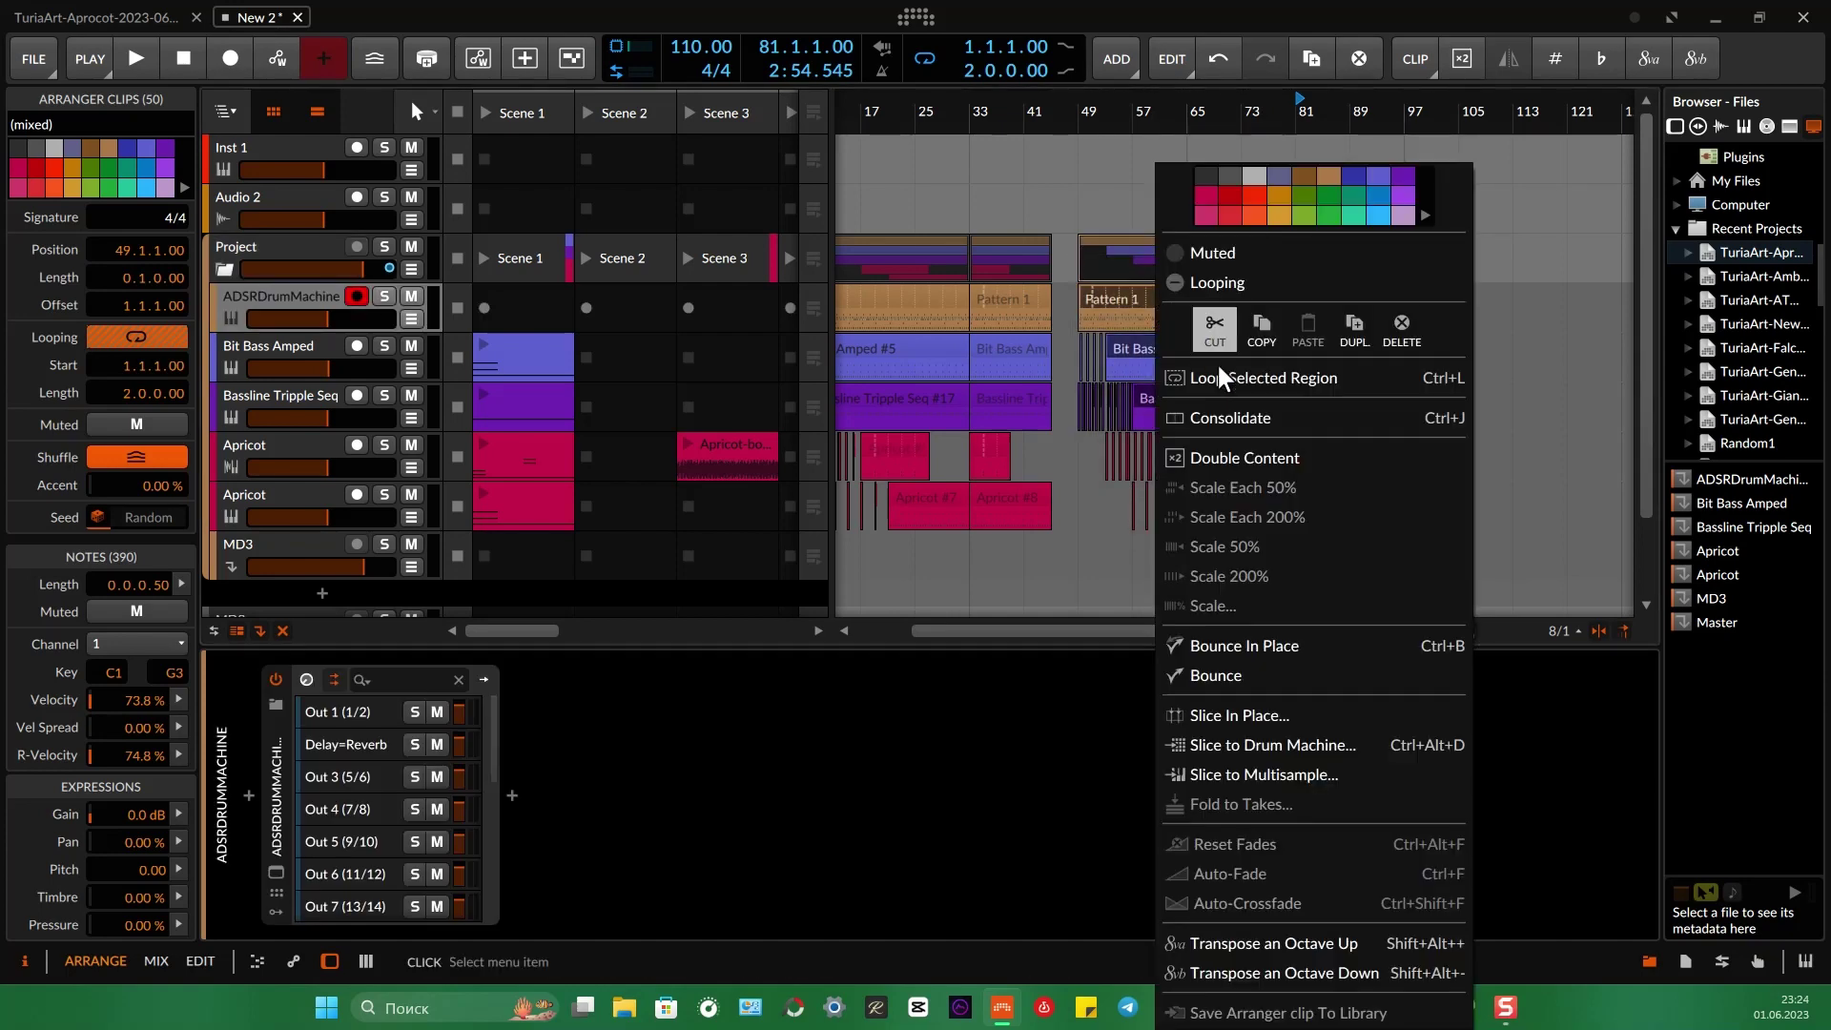
pyautogui.click(1222, 646)
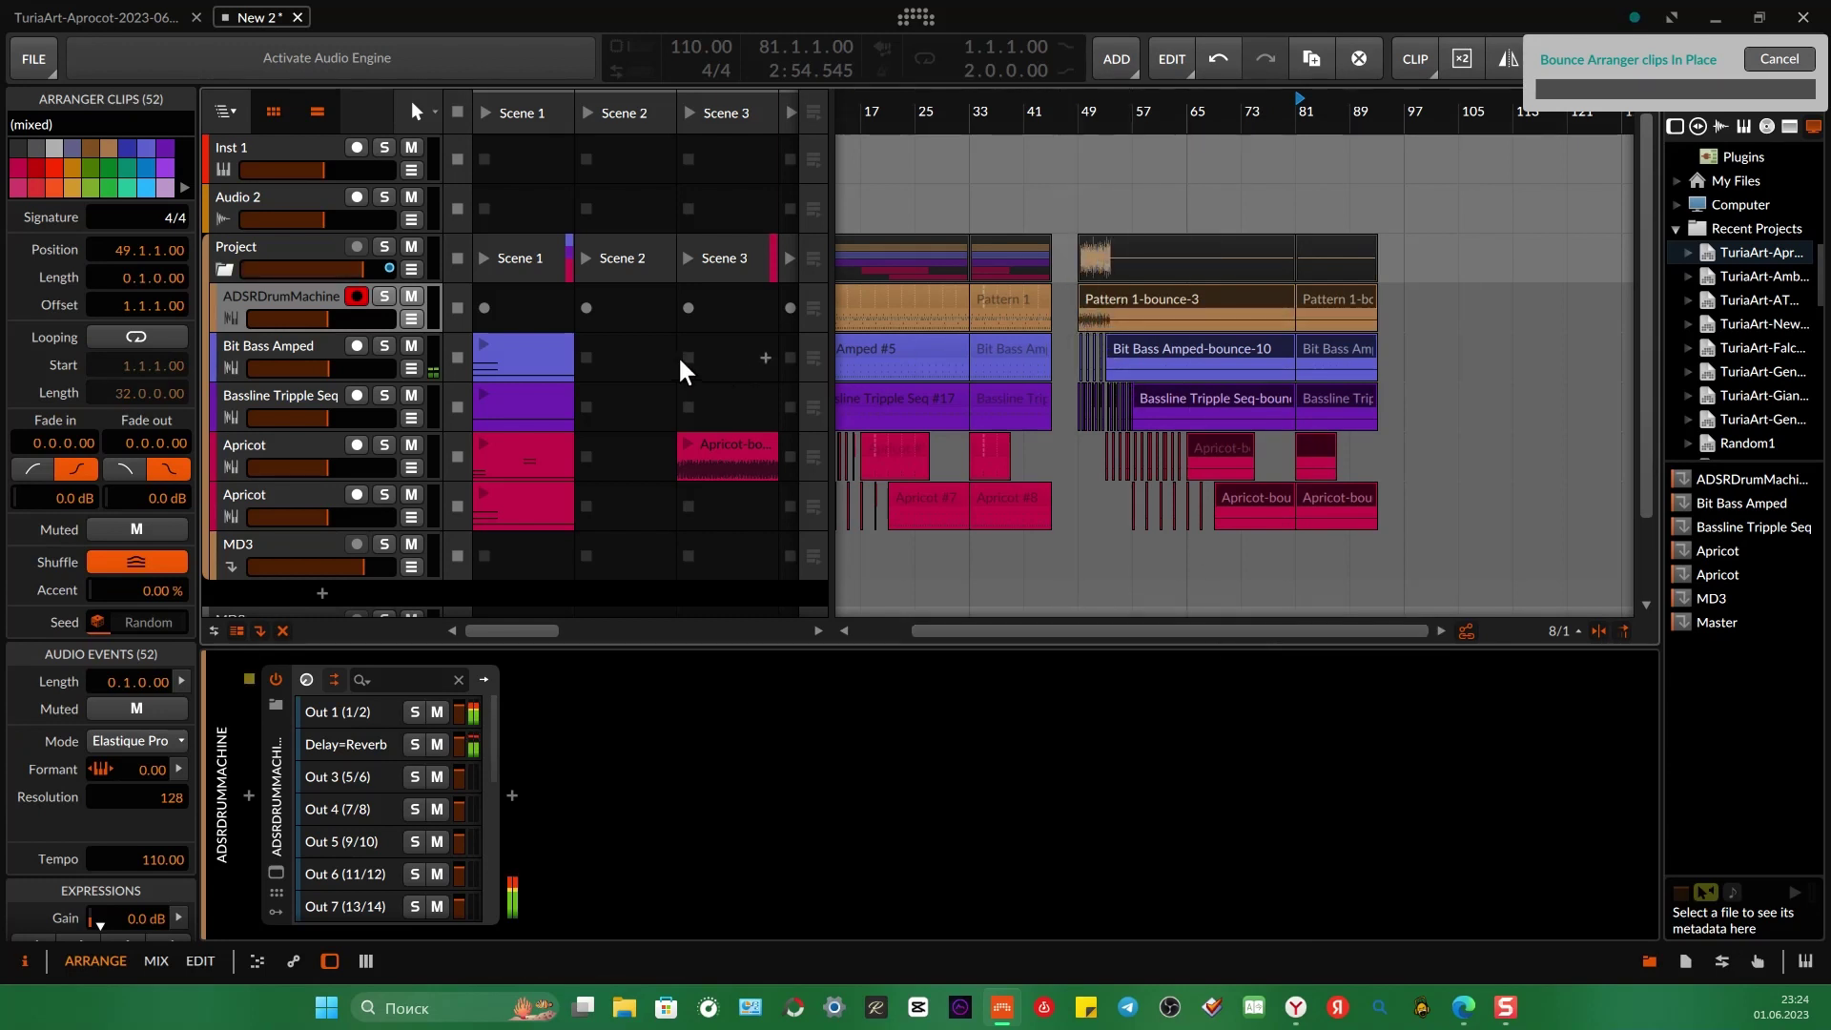
pyautogui.moveTo(373, 329)
pyautogui.mouseDown()
pyautogui.moveTo(363, 448)
pyautogui.moveTo(361, 351)
pyautogui.mouseUp()
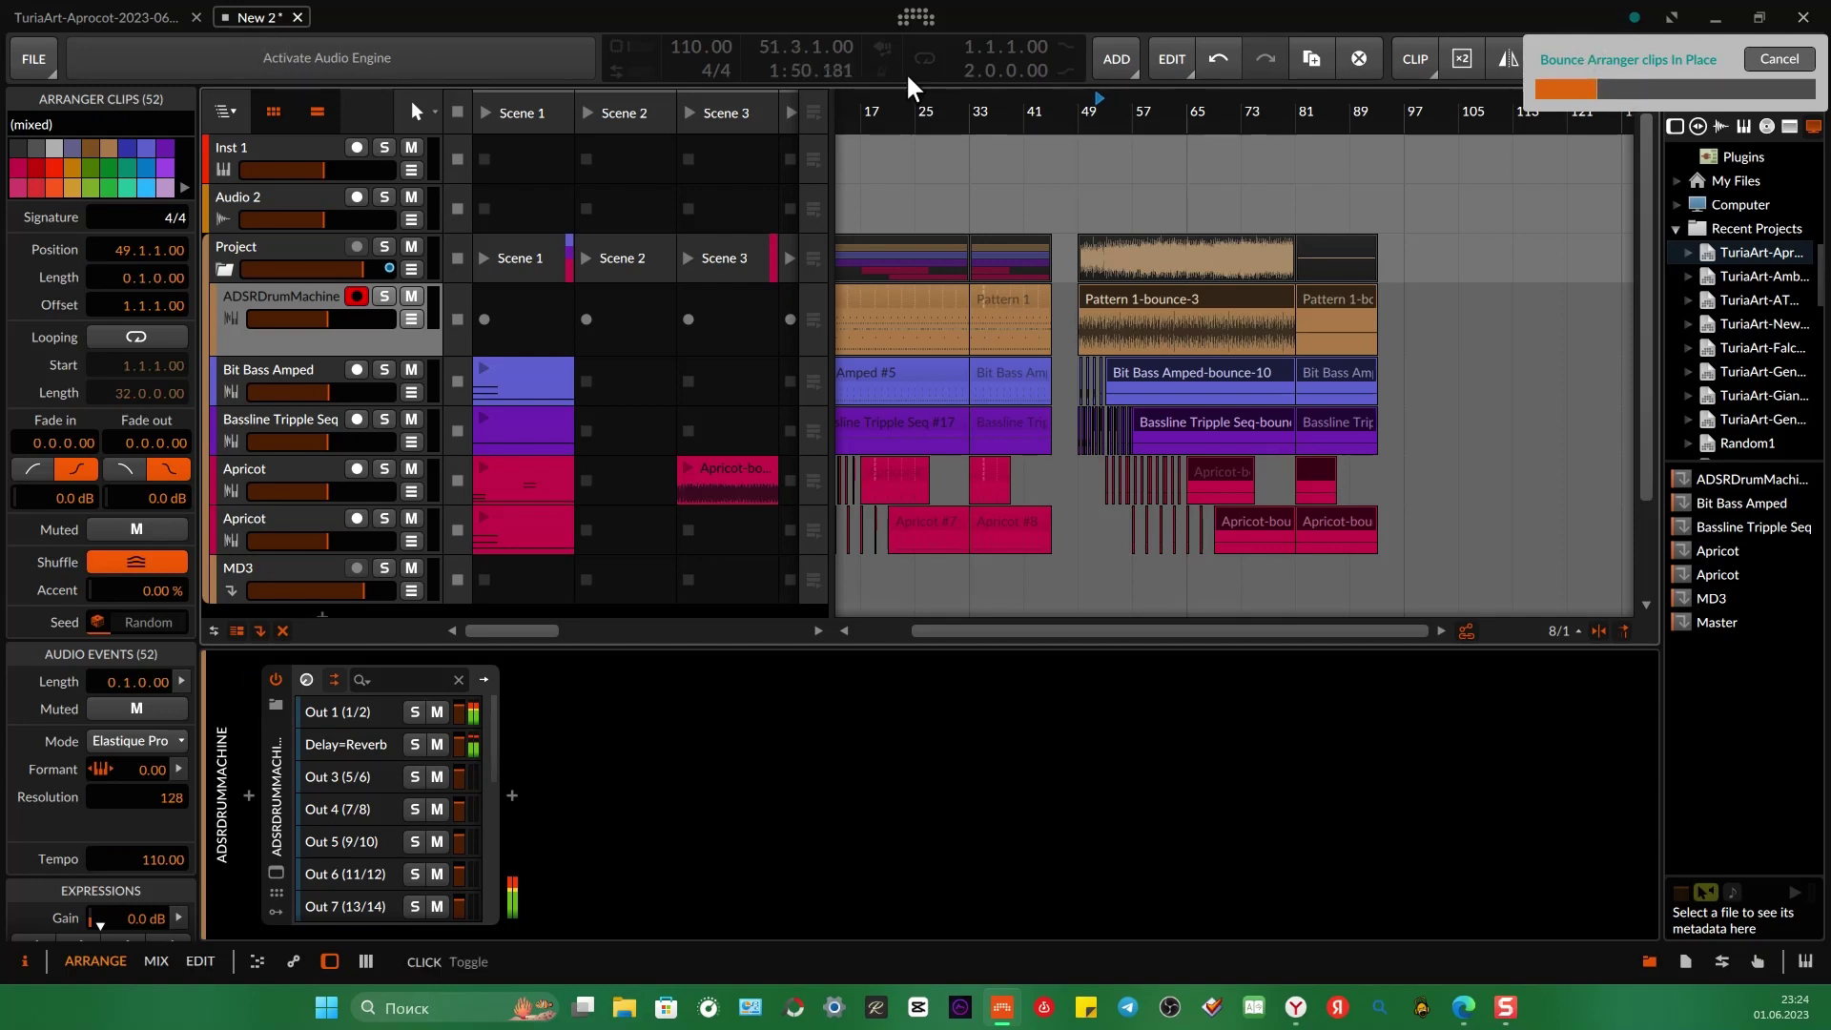
# Step: View the device chain of the lower Apricot track in the Aprocot project and return to the New 2 project
pyautogui.click(130, 13)
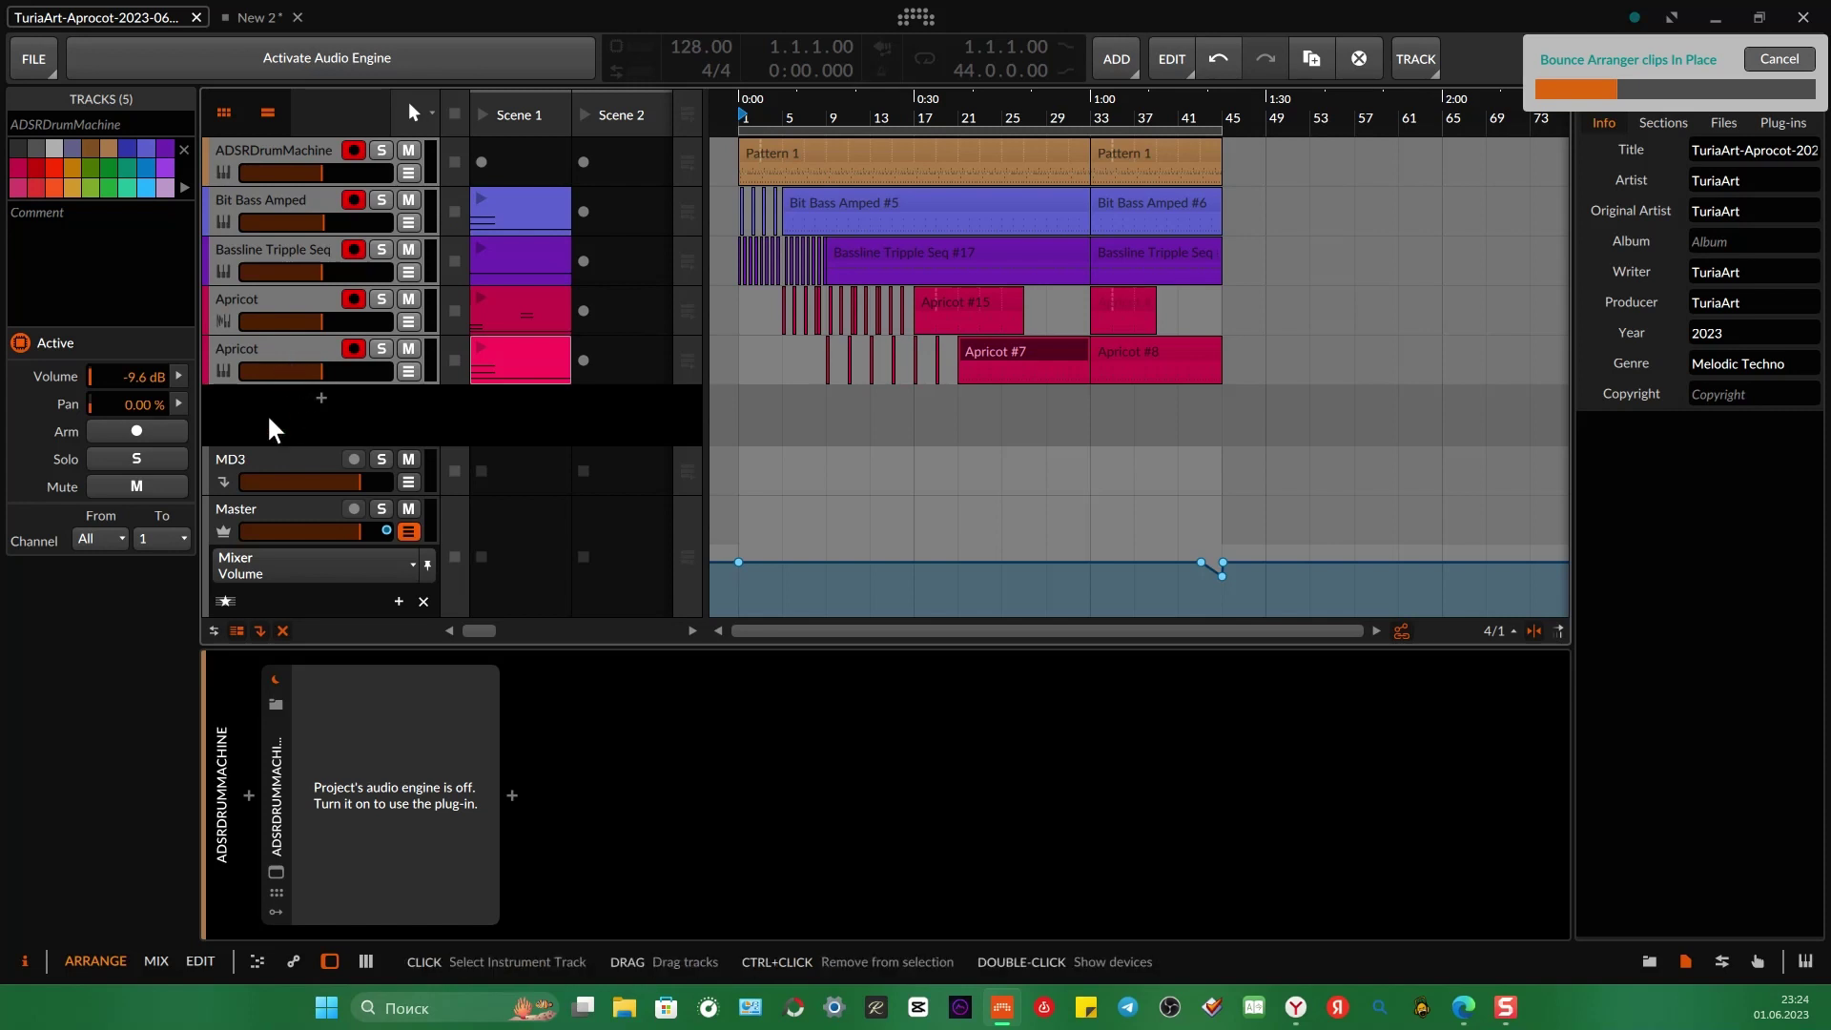
pyautogui.click(248, 349)
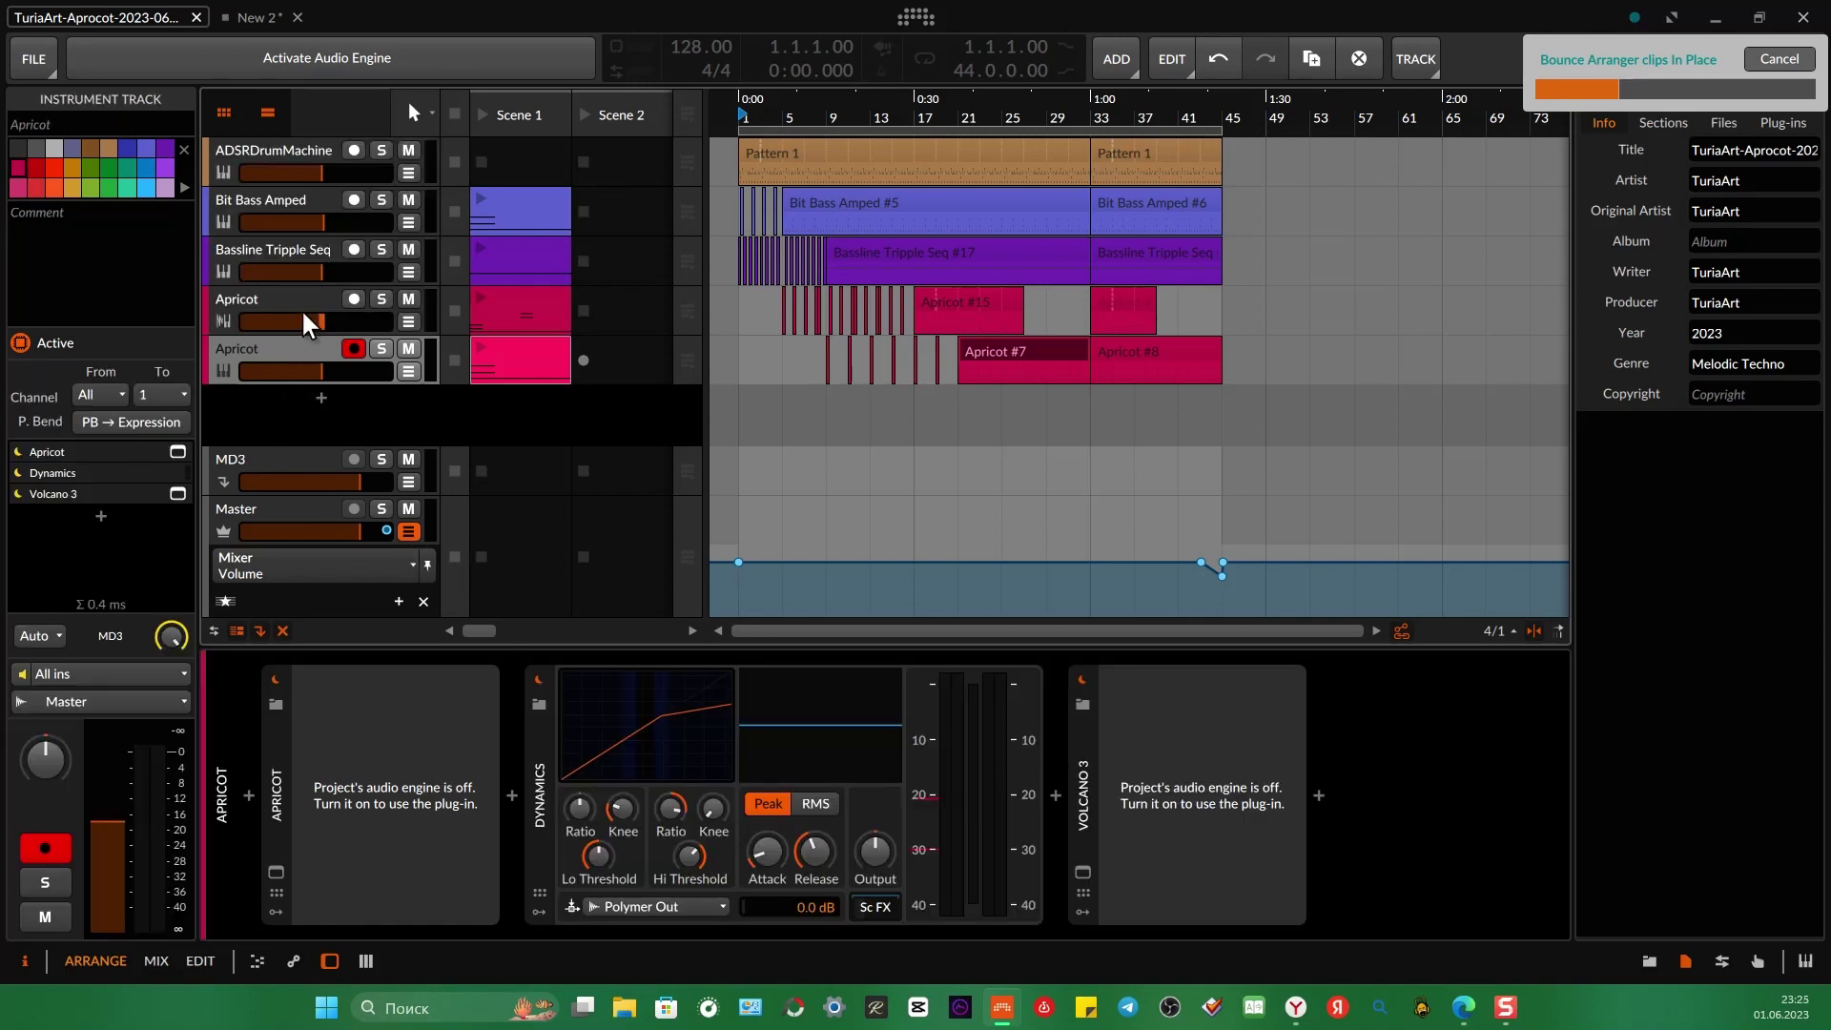
pyautogui.click(258, 17)
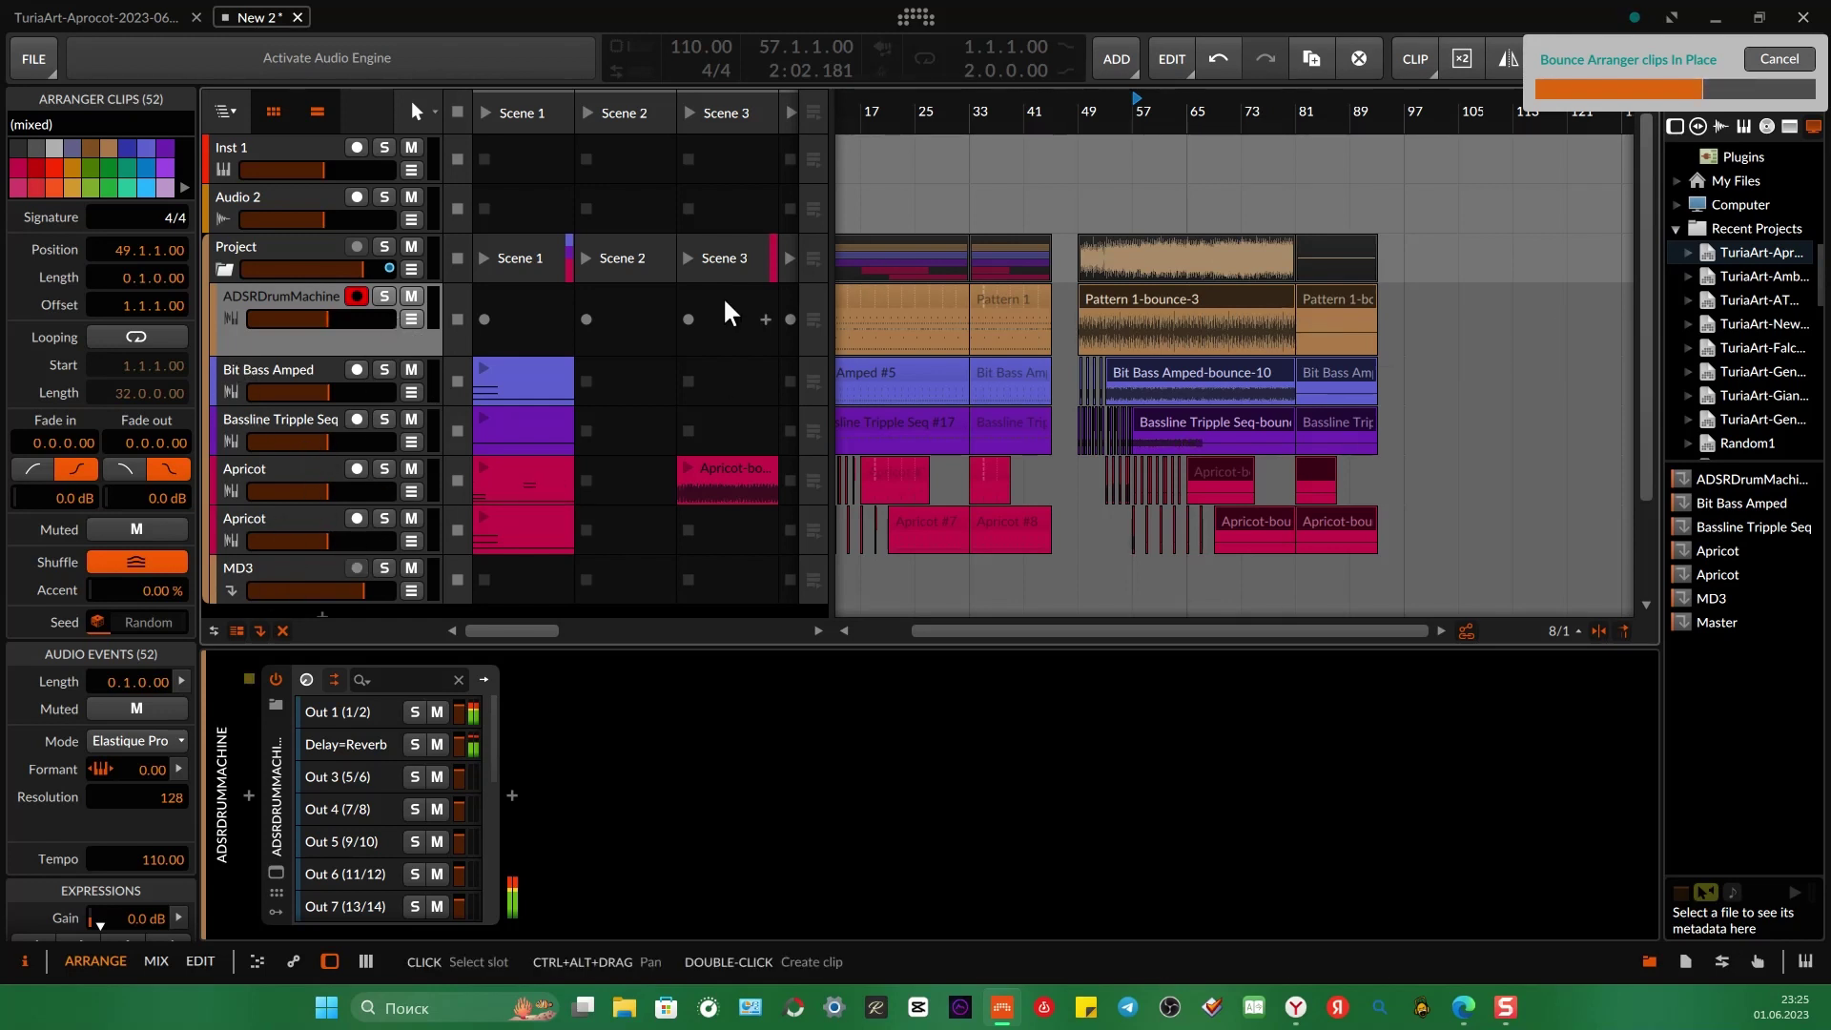
# Step: Switch to the Aprocot project, show the file browser with a taller location list, and expand Recent Projects
pyautogui.click(75, 14)
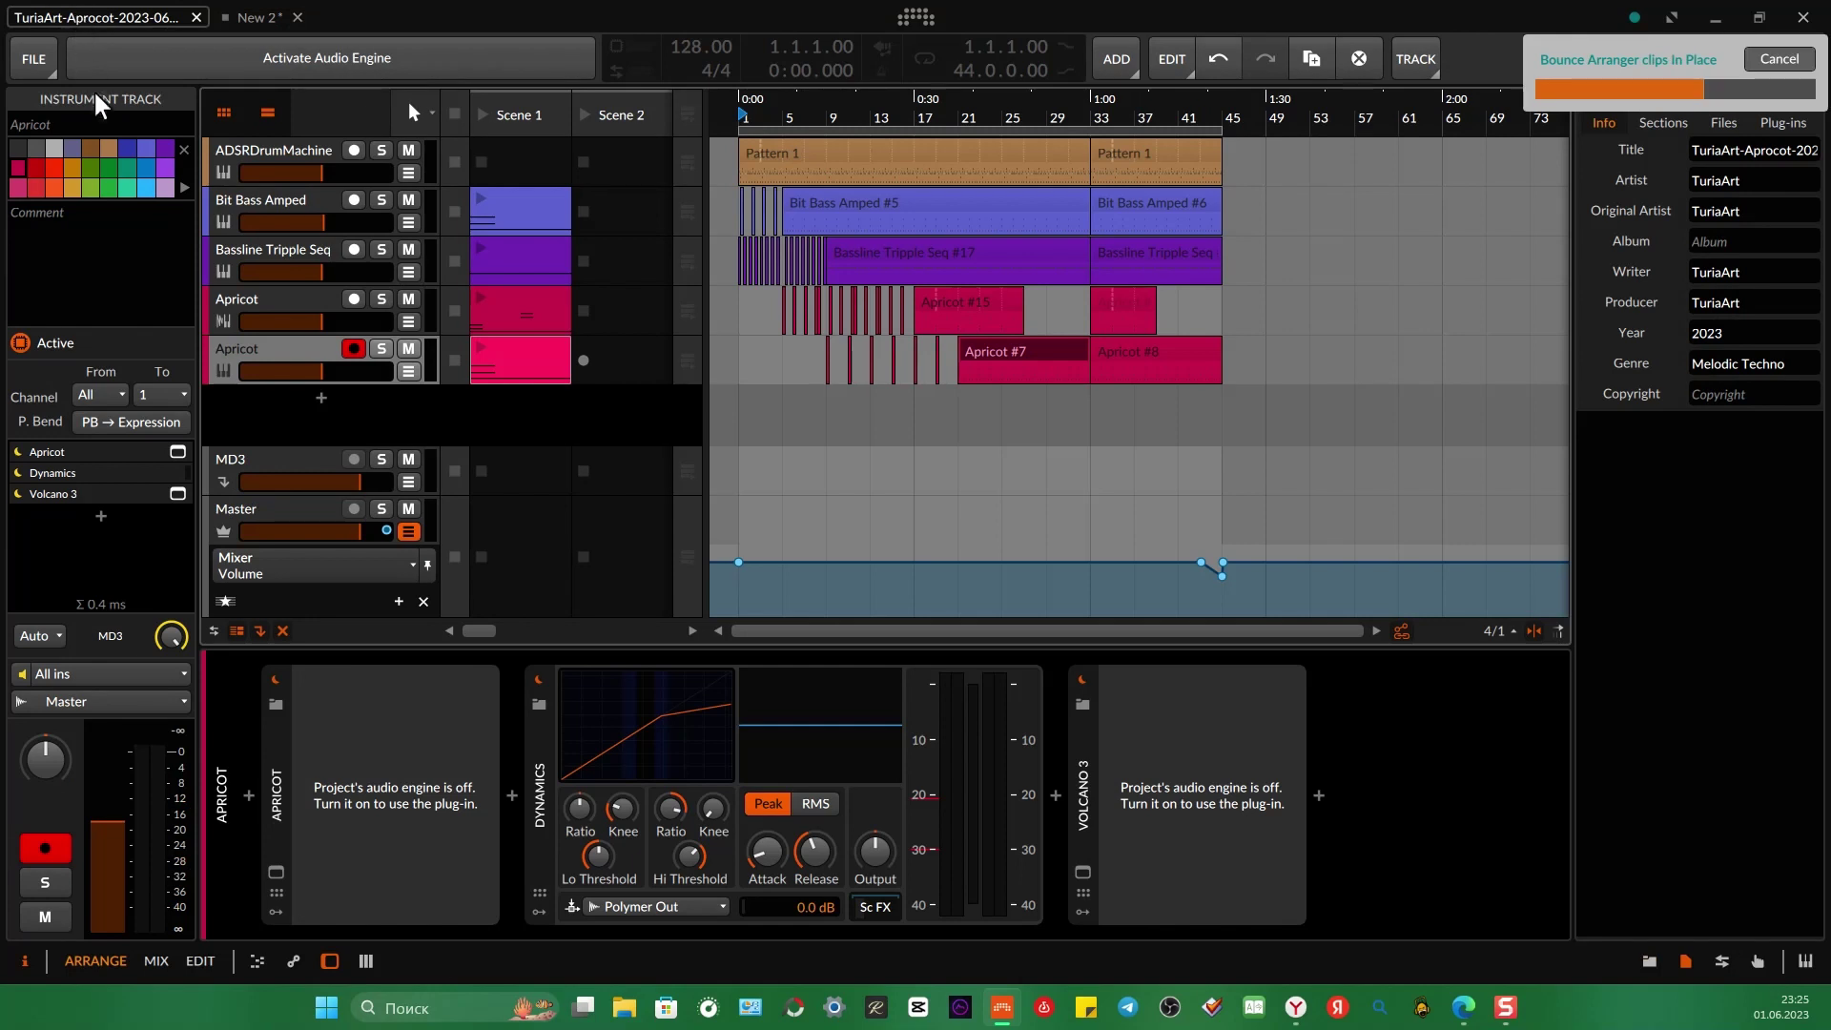
pyautogui.click(1650, 959)
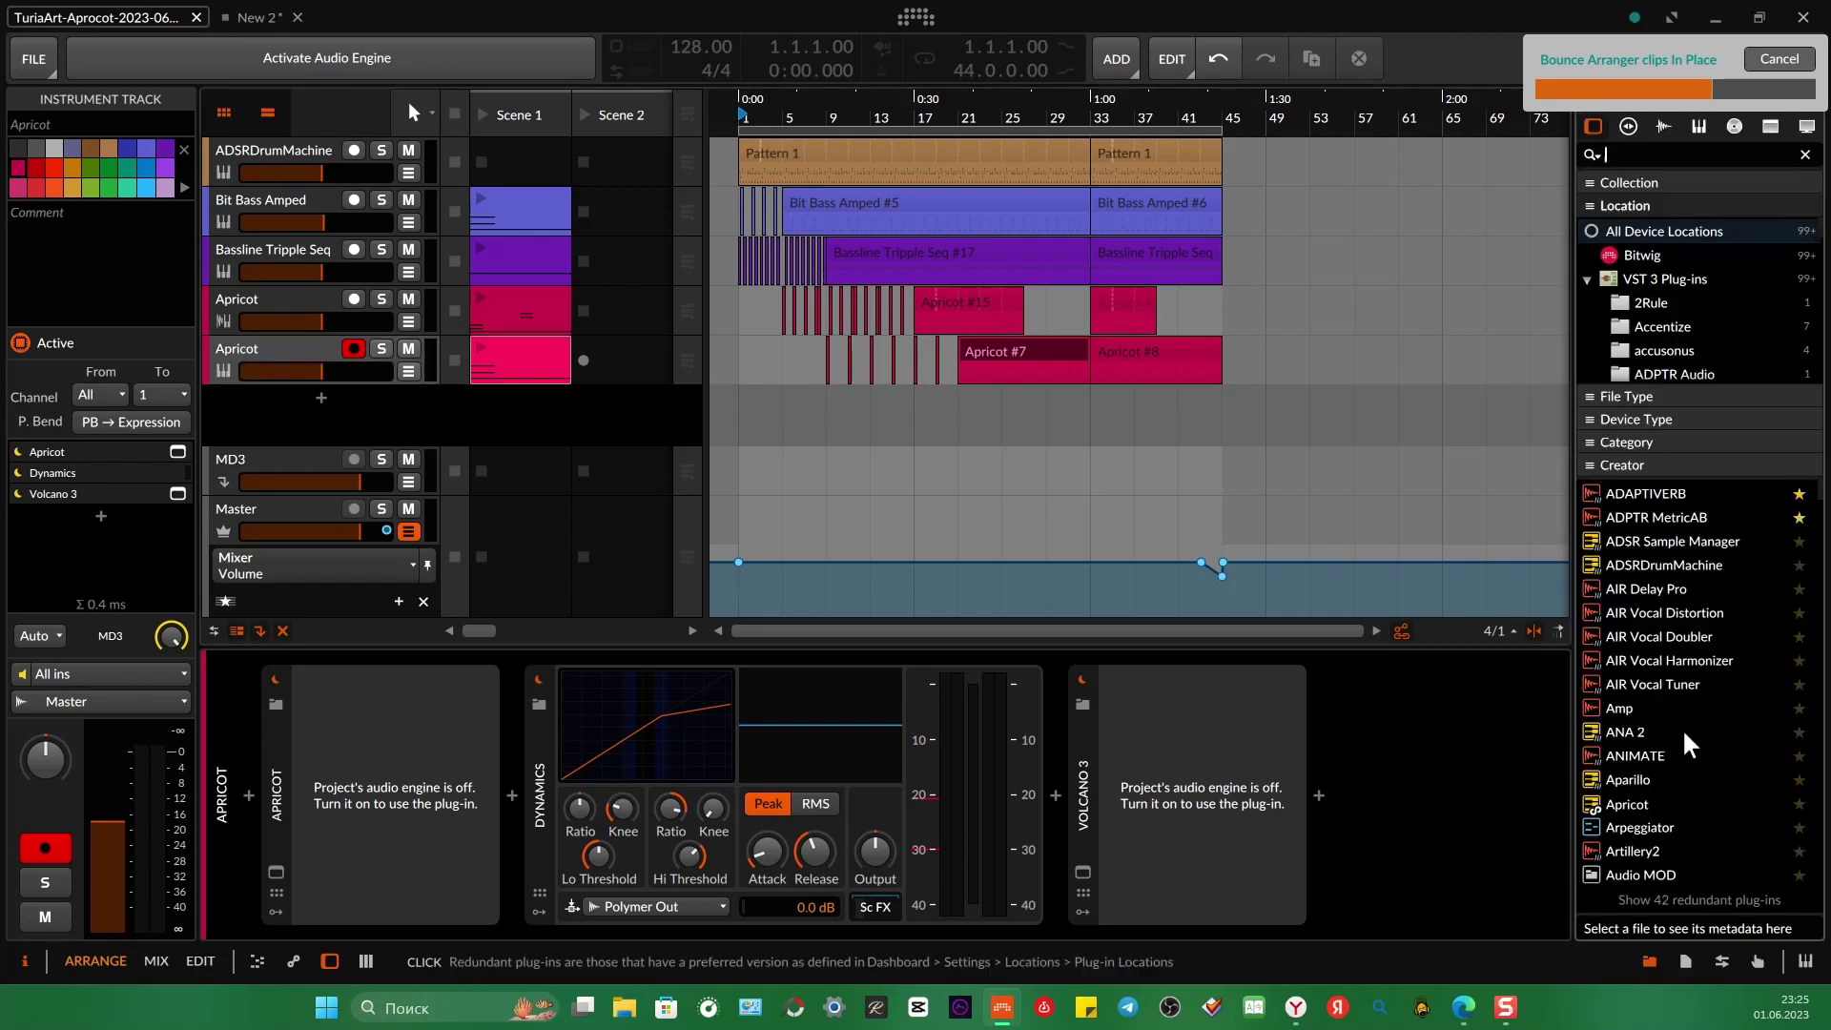
pyautogui.click(1807, 126)
pyautogui.scroll(-8, 1644, 340)
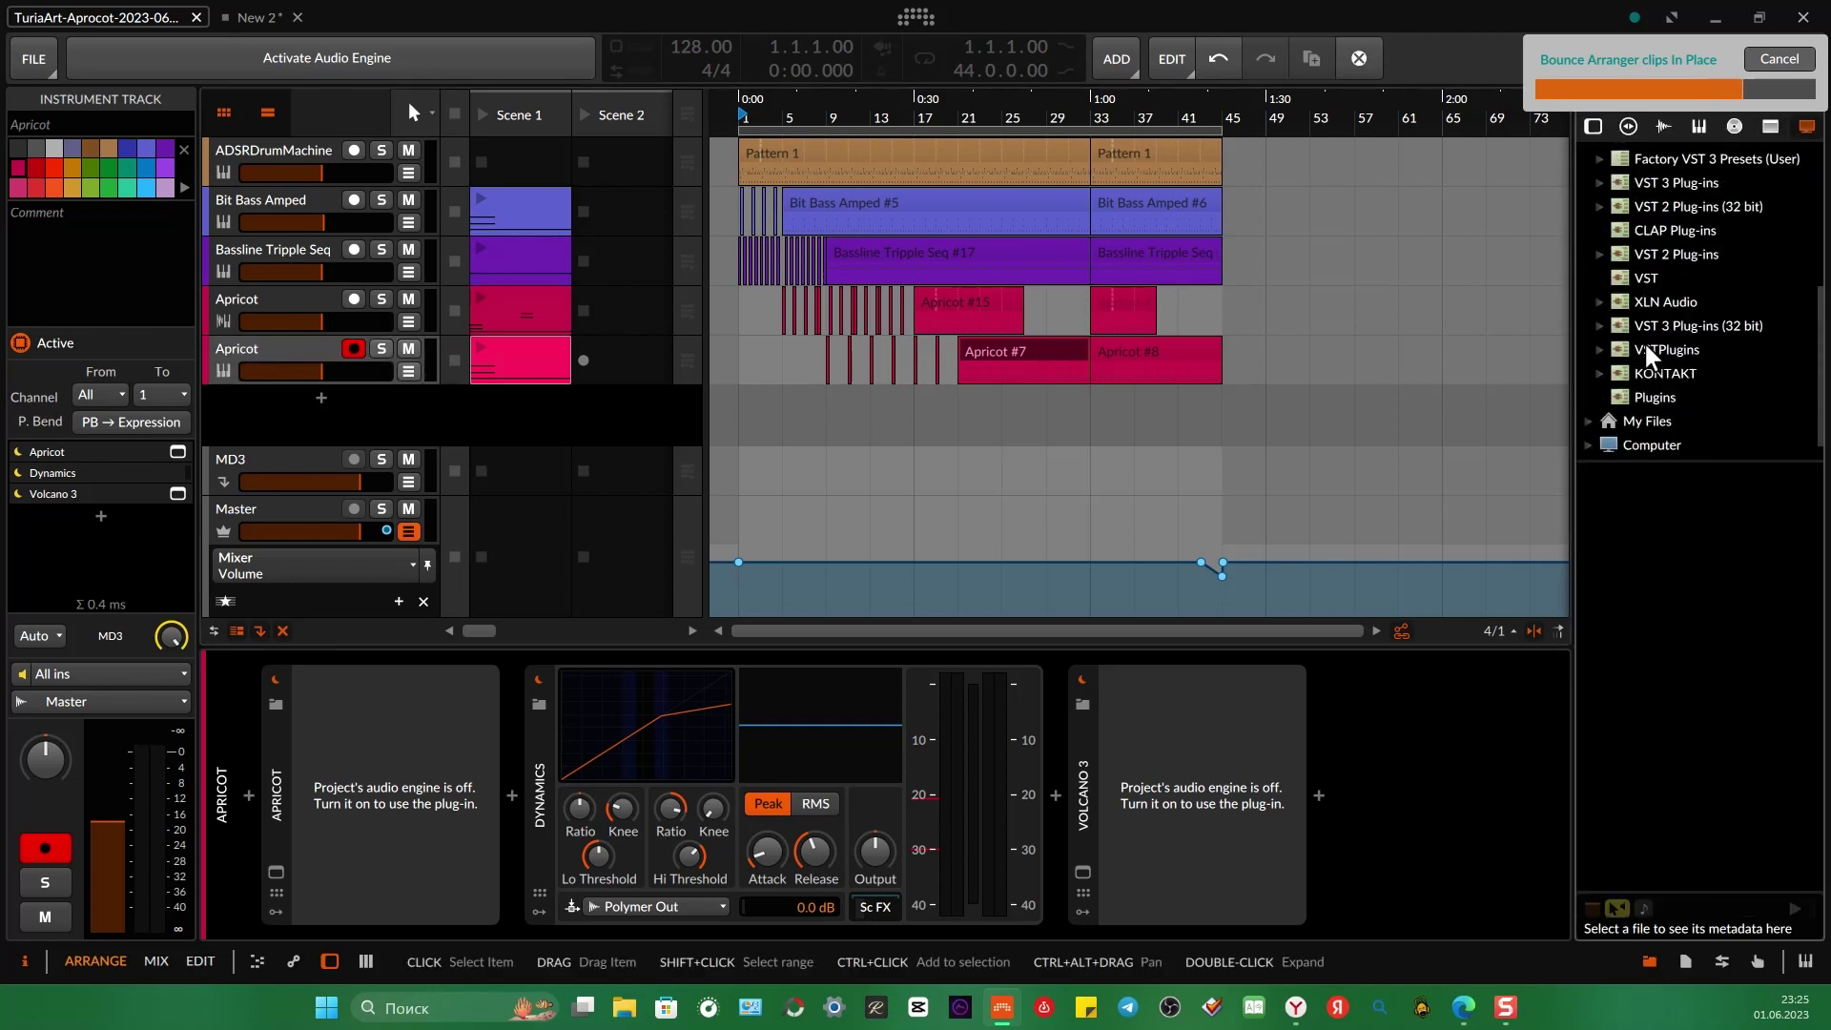
pyautogui.moveTo(1597, 463); pyautogui.dragTo(1597, 513)
pyautogui.click(1591, 495)
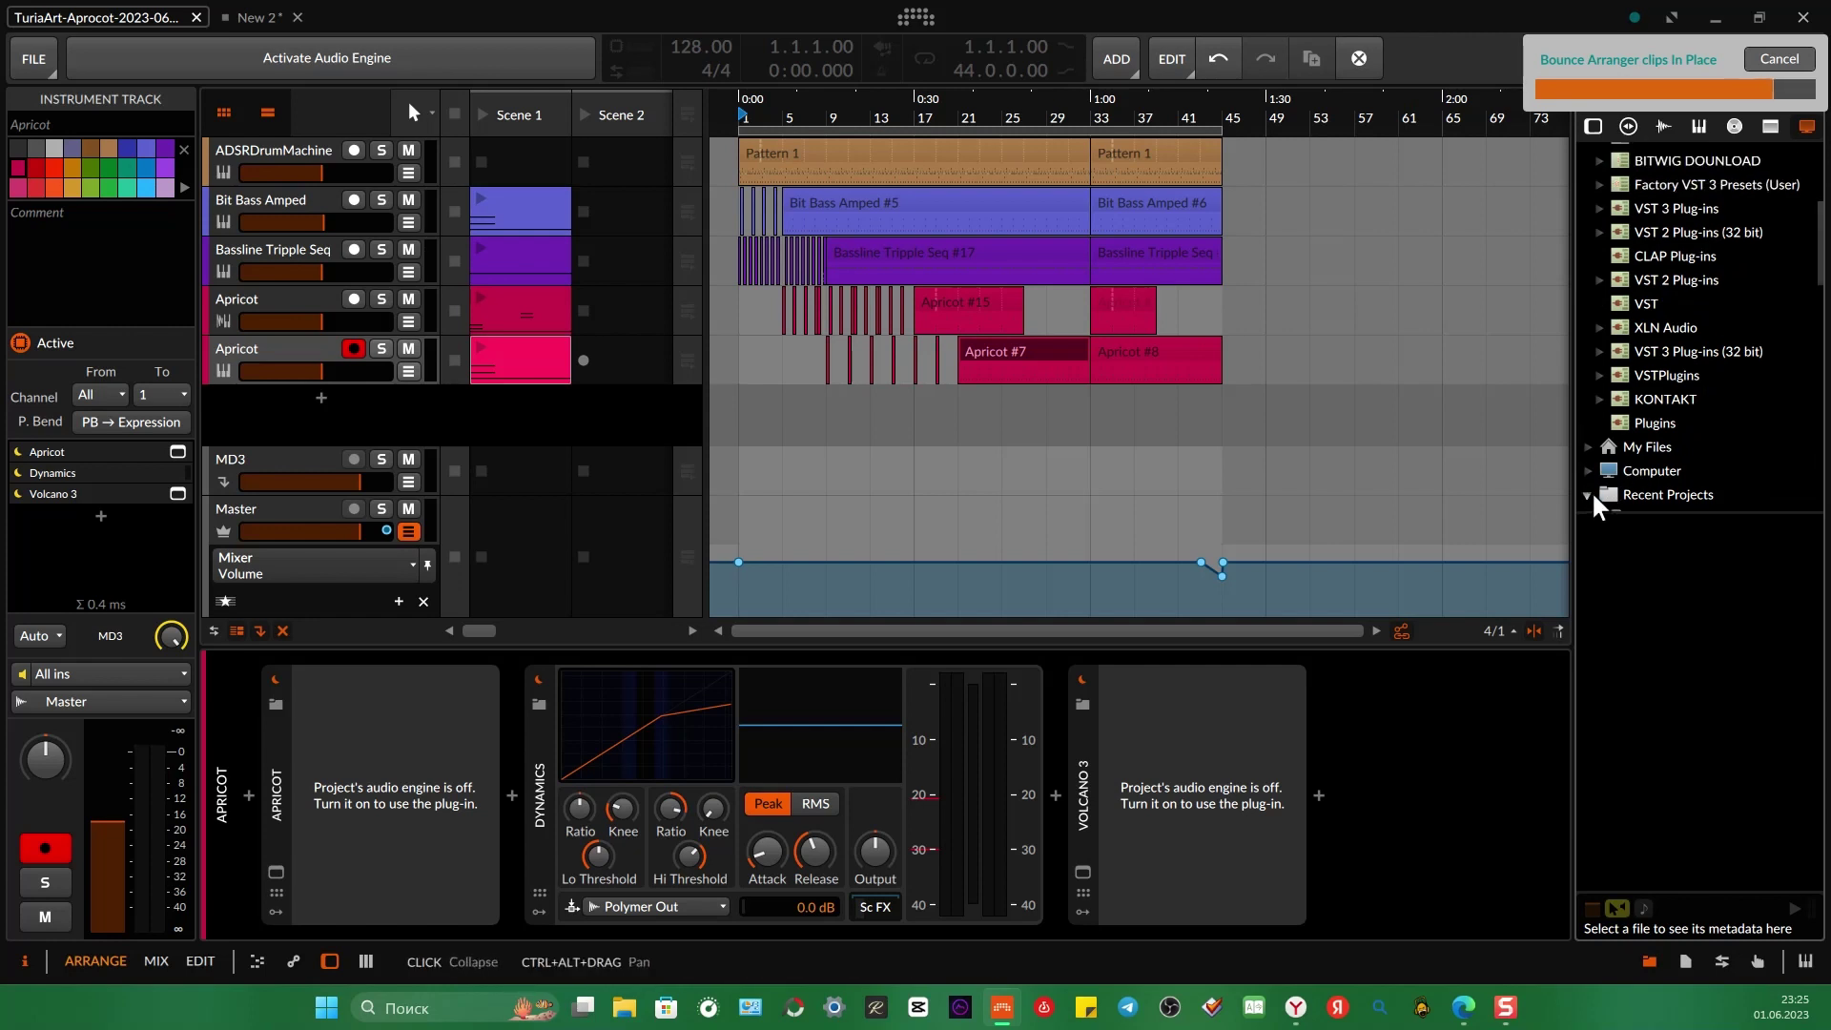
# Step: Browse the recent projects, check Chord3 and list the tracks contained in the FabFilter Twin3 project
pyautogui.scroll(-3, 1636, 428)
pyautogui.scroll(-4, 1634, 421)
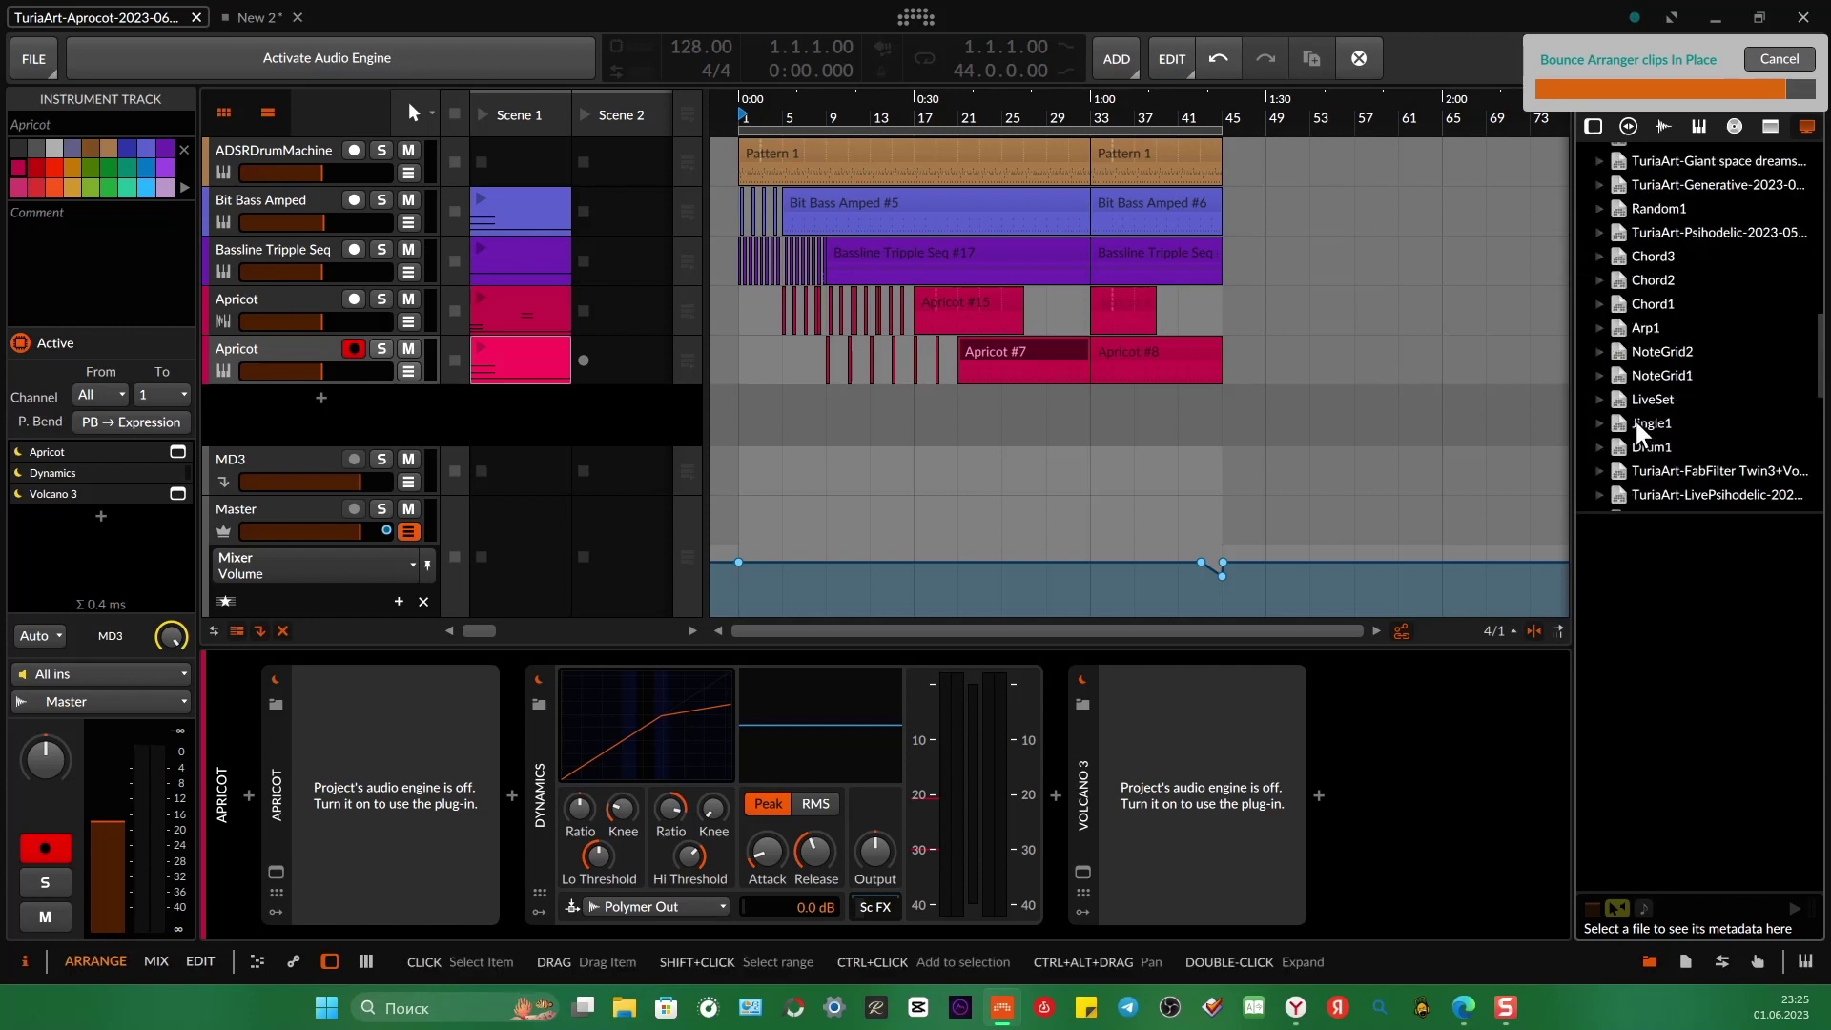
pyautogui.scroll(-1, 1656, 324)
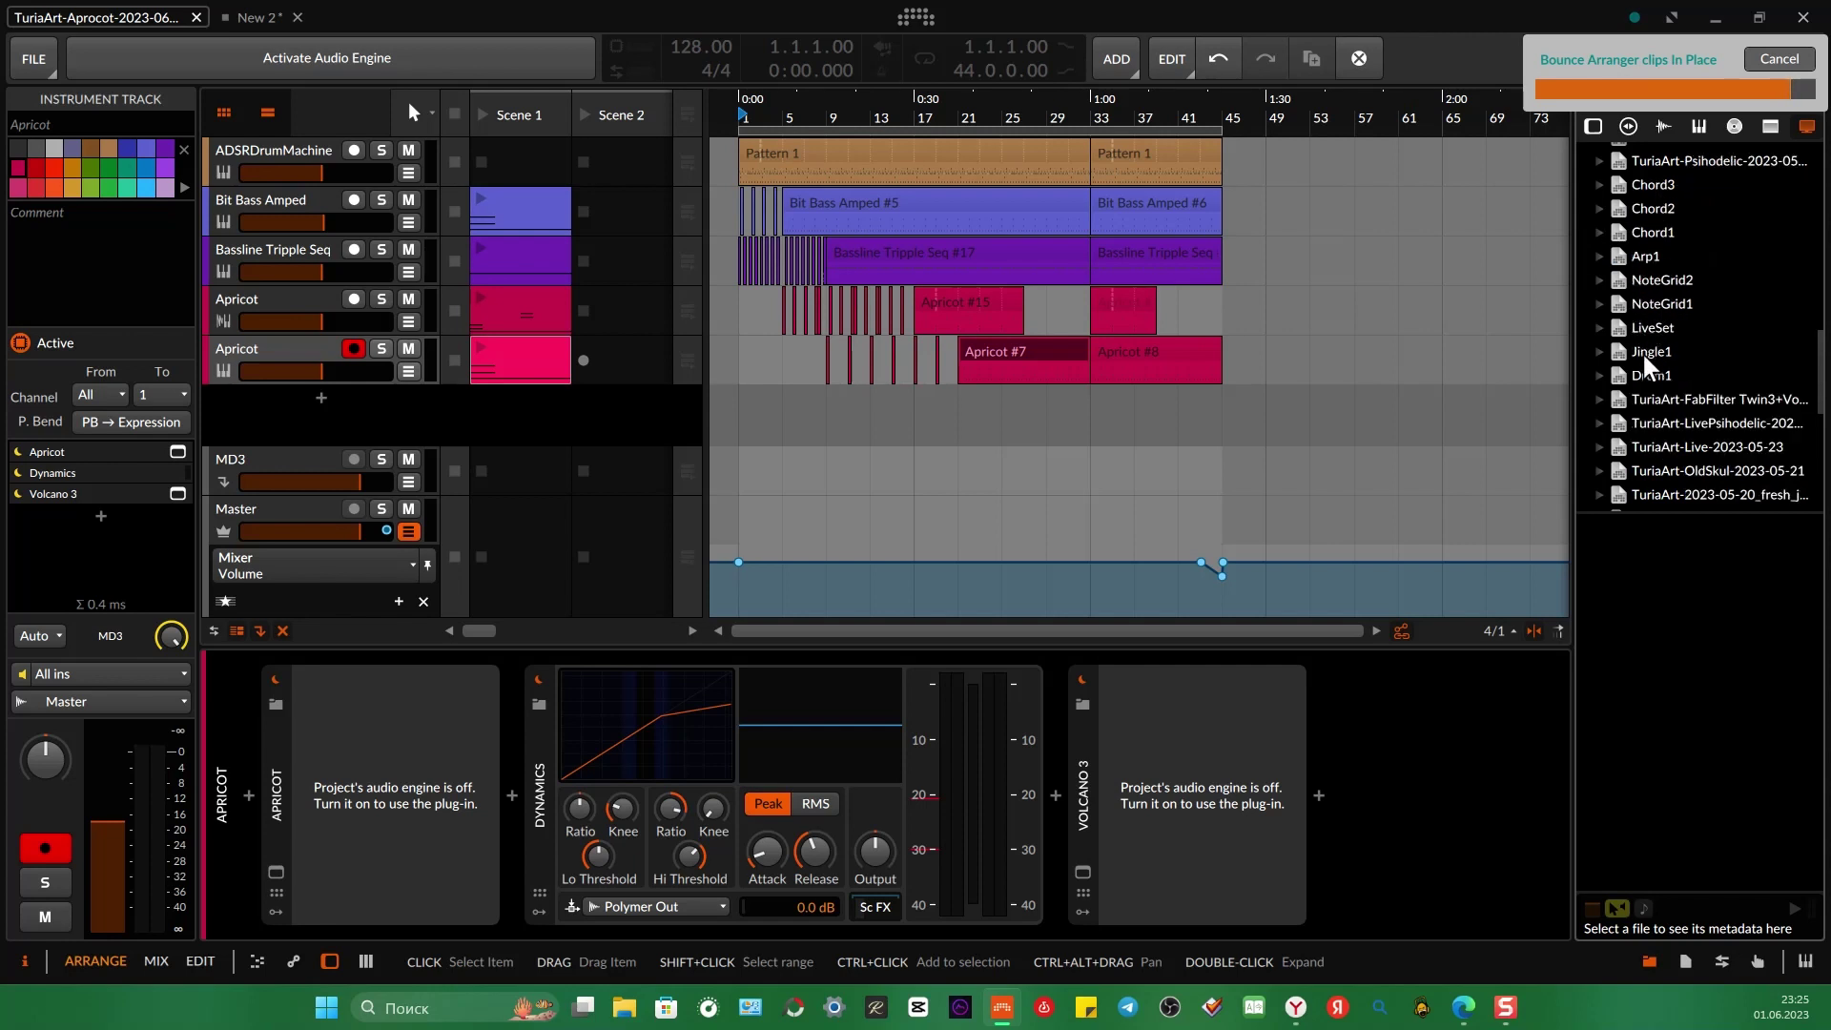
pyautogui.click(1644, 186)
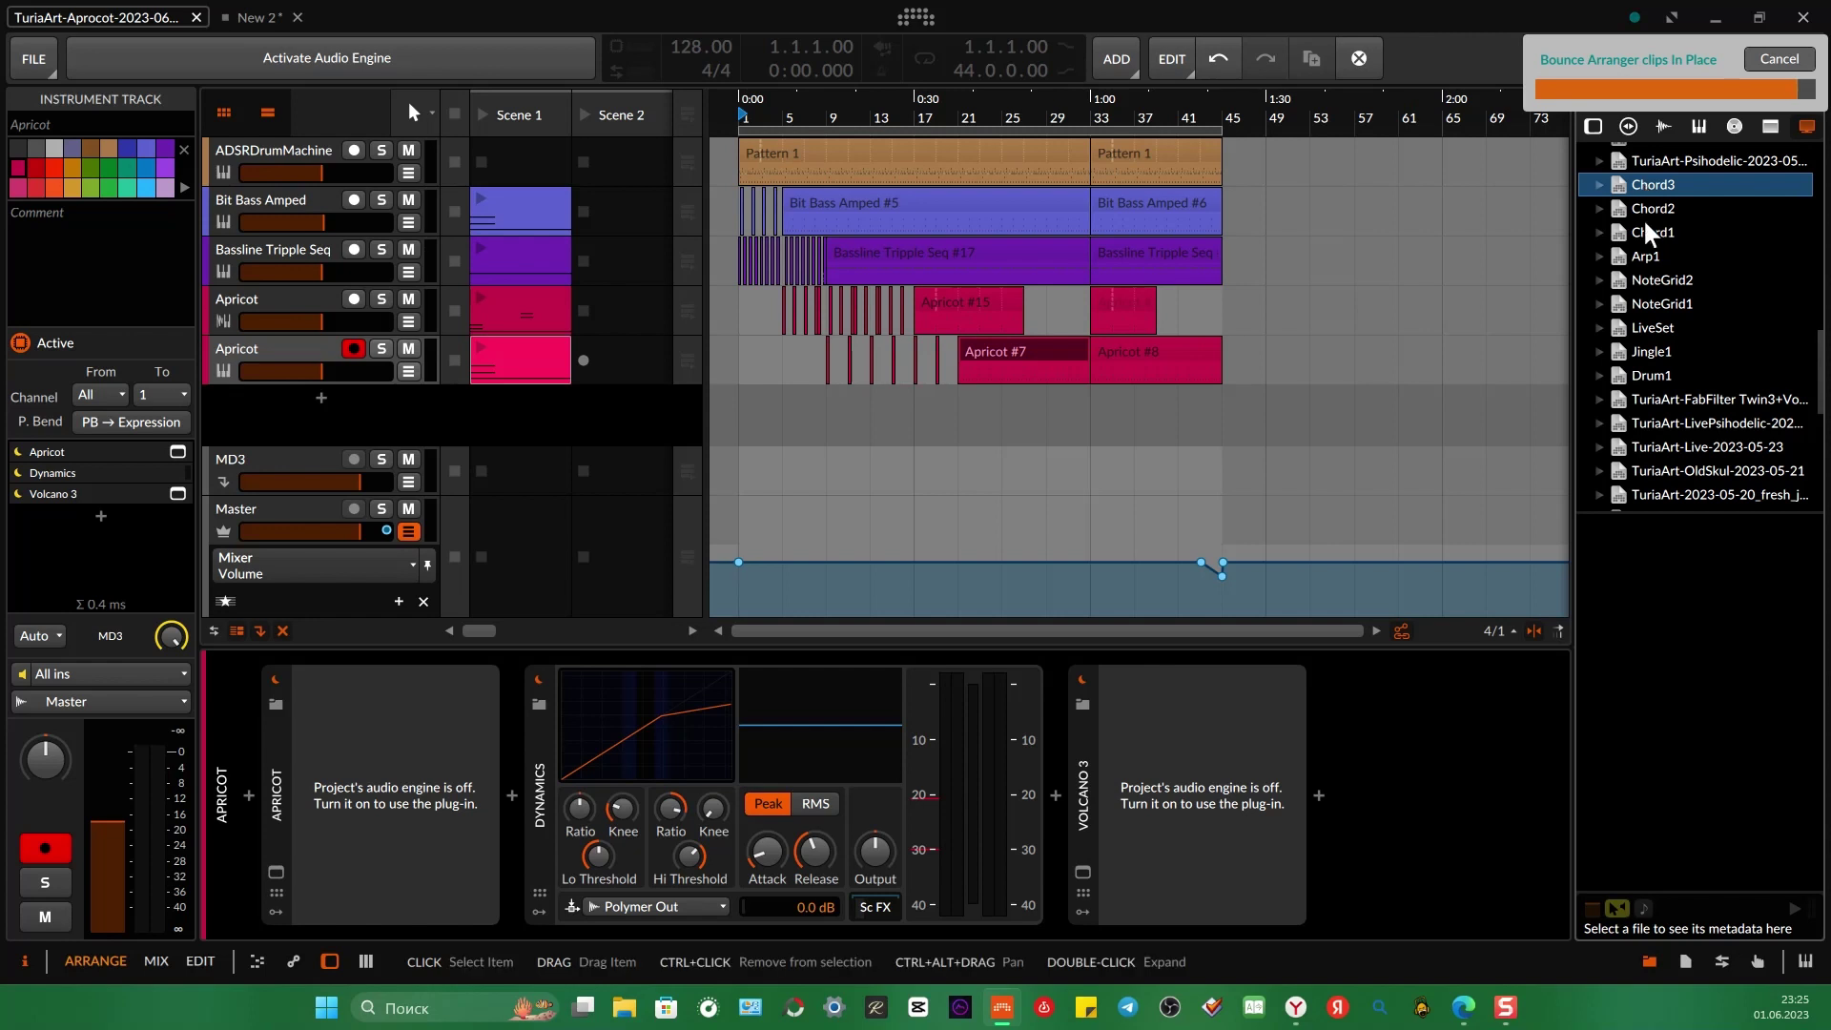
pyautogui.scroll(-1, 1650, 444)
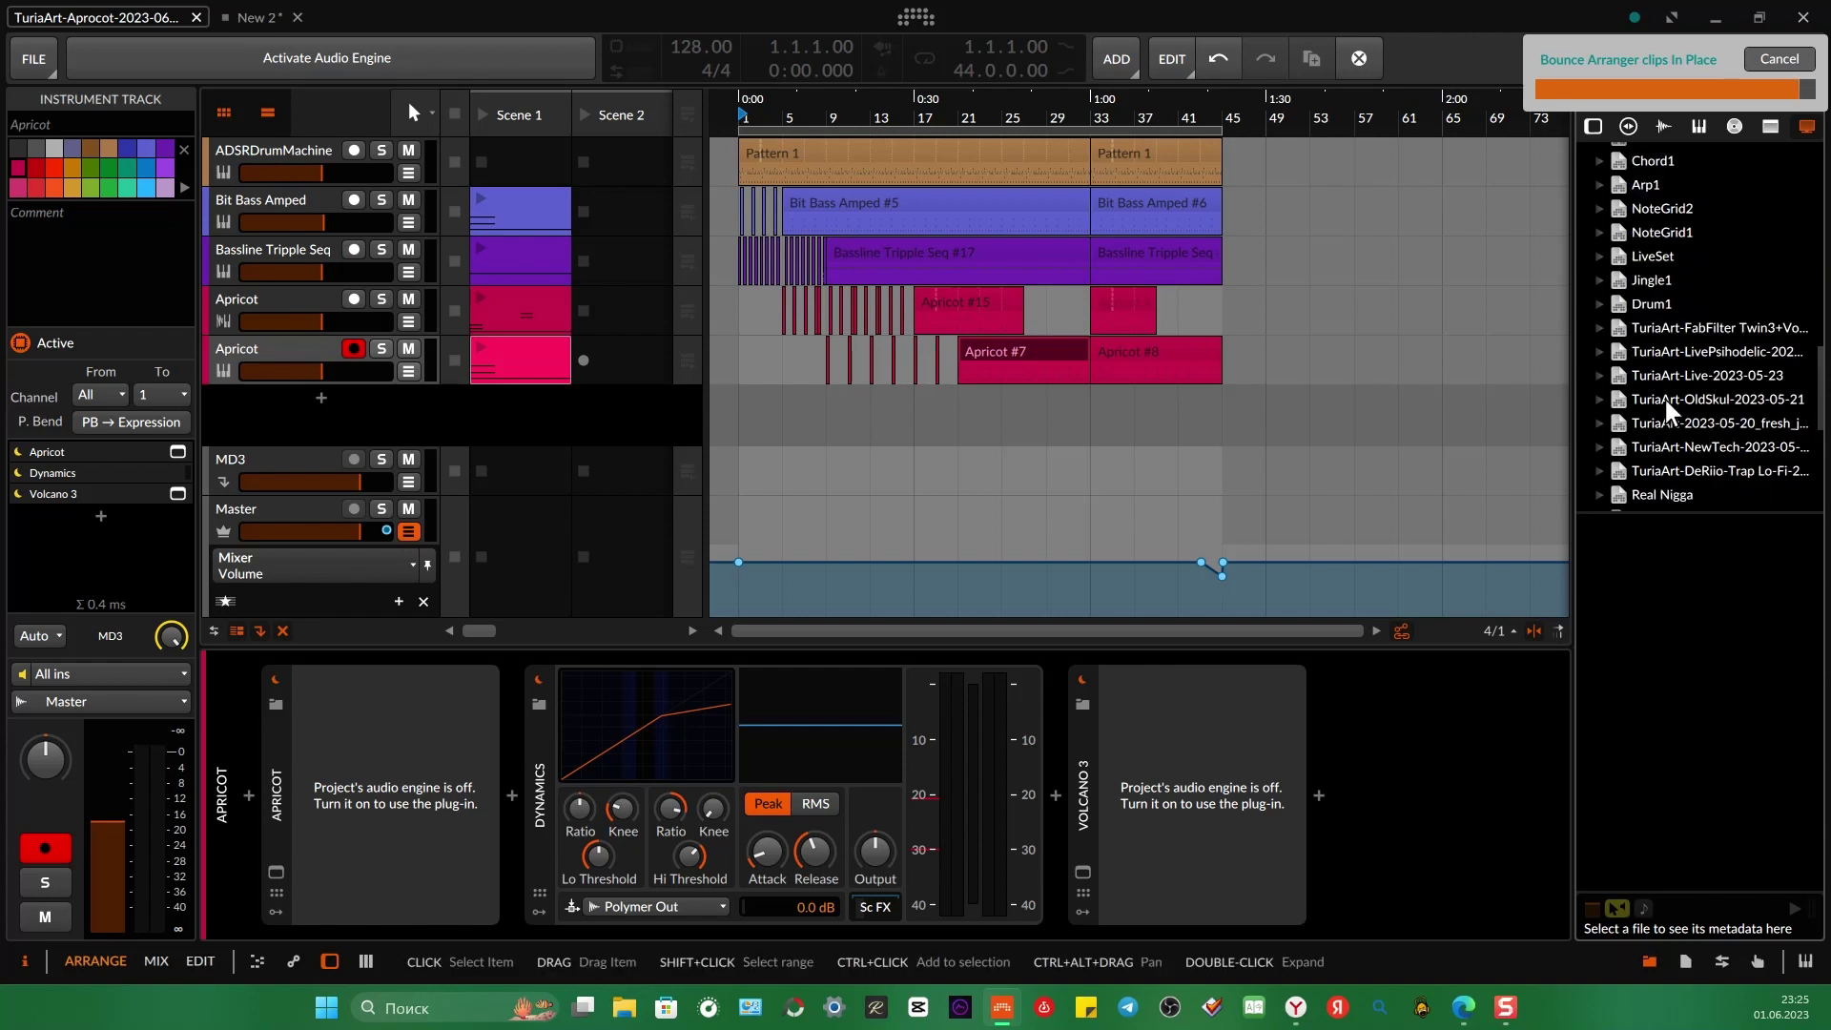
pyautogui.click(1646, 329)
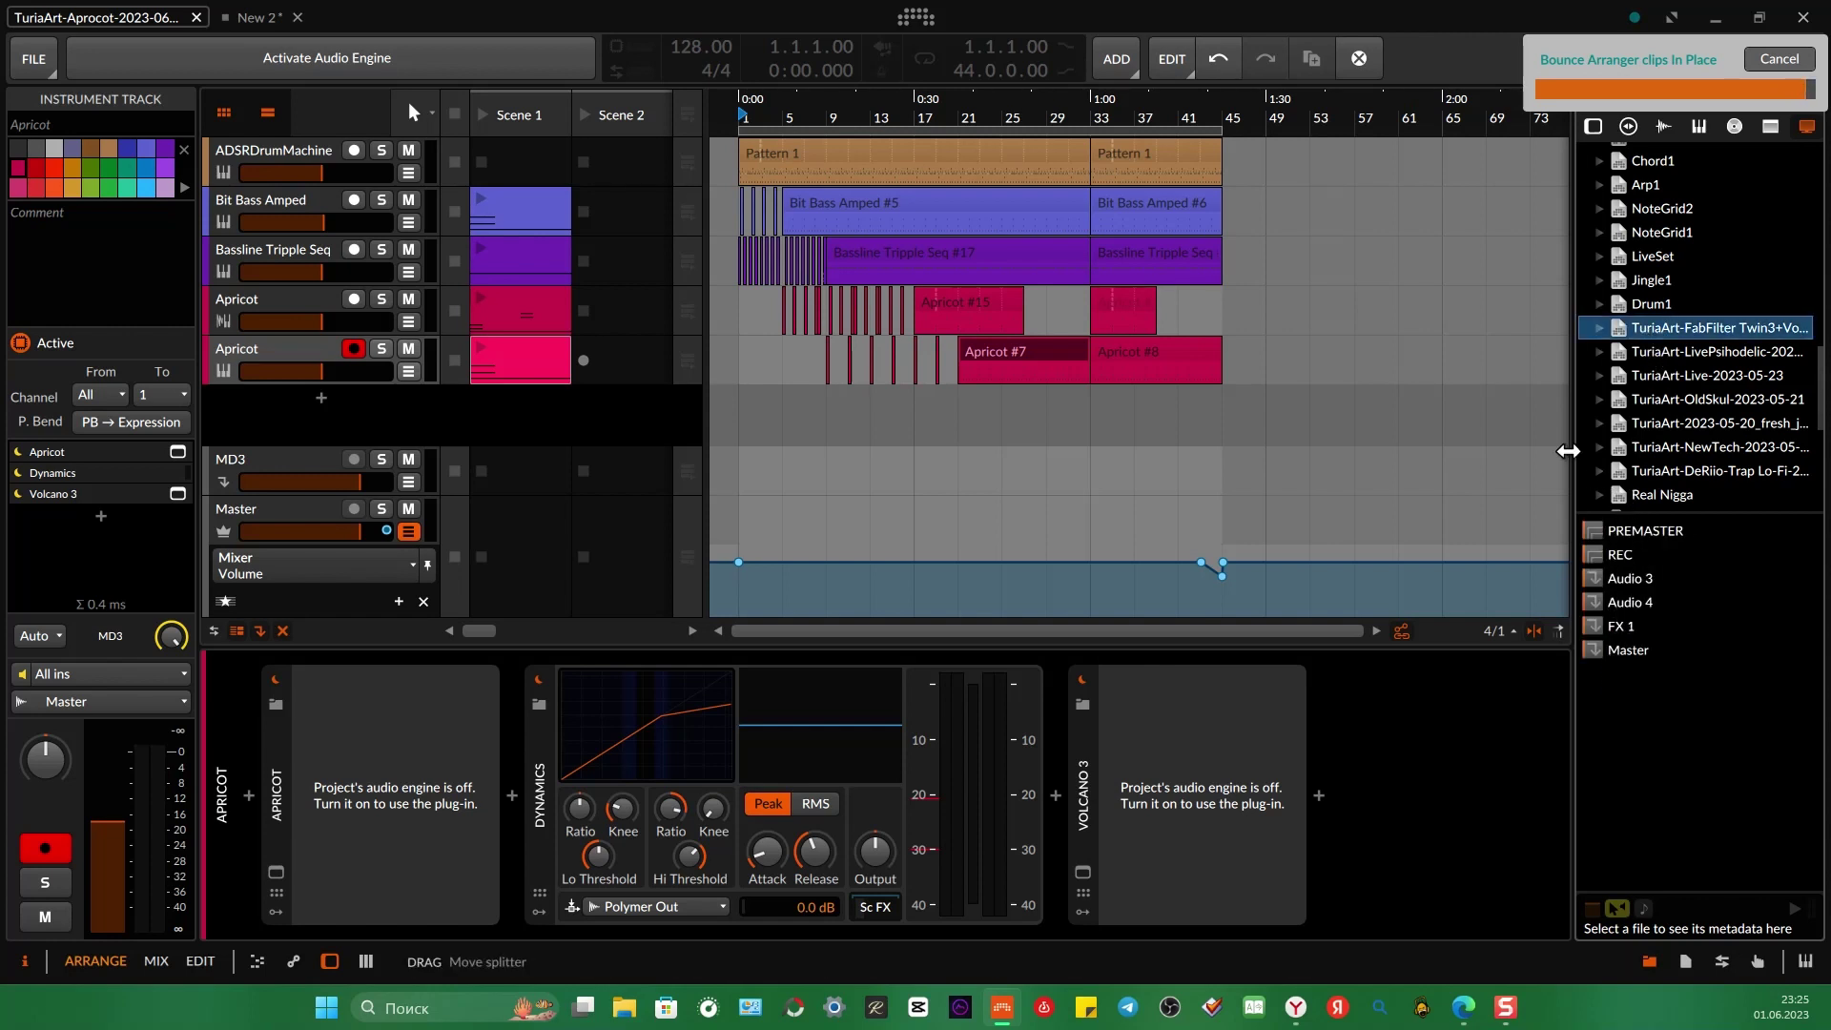
# Step: Widen the file browser, then expand the FabFilter Twin3+Volcano project and its PREMASTER group
pyautogui.moveTo(1573, 449); pyautogui.dragTo(1488, 449)
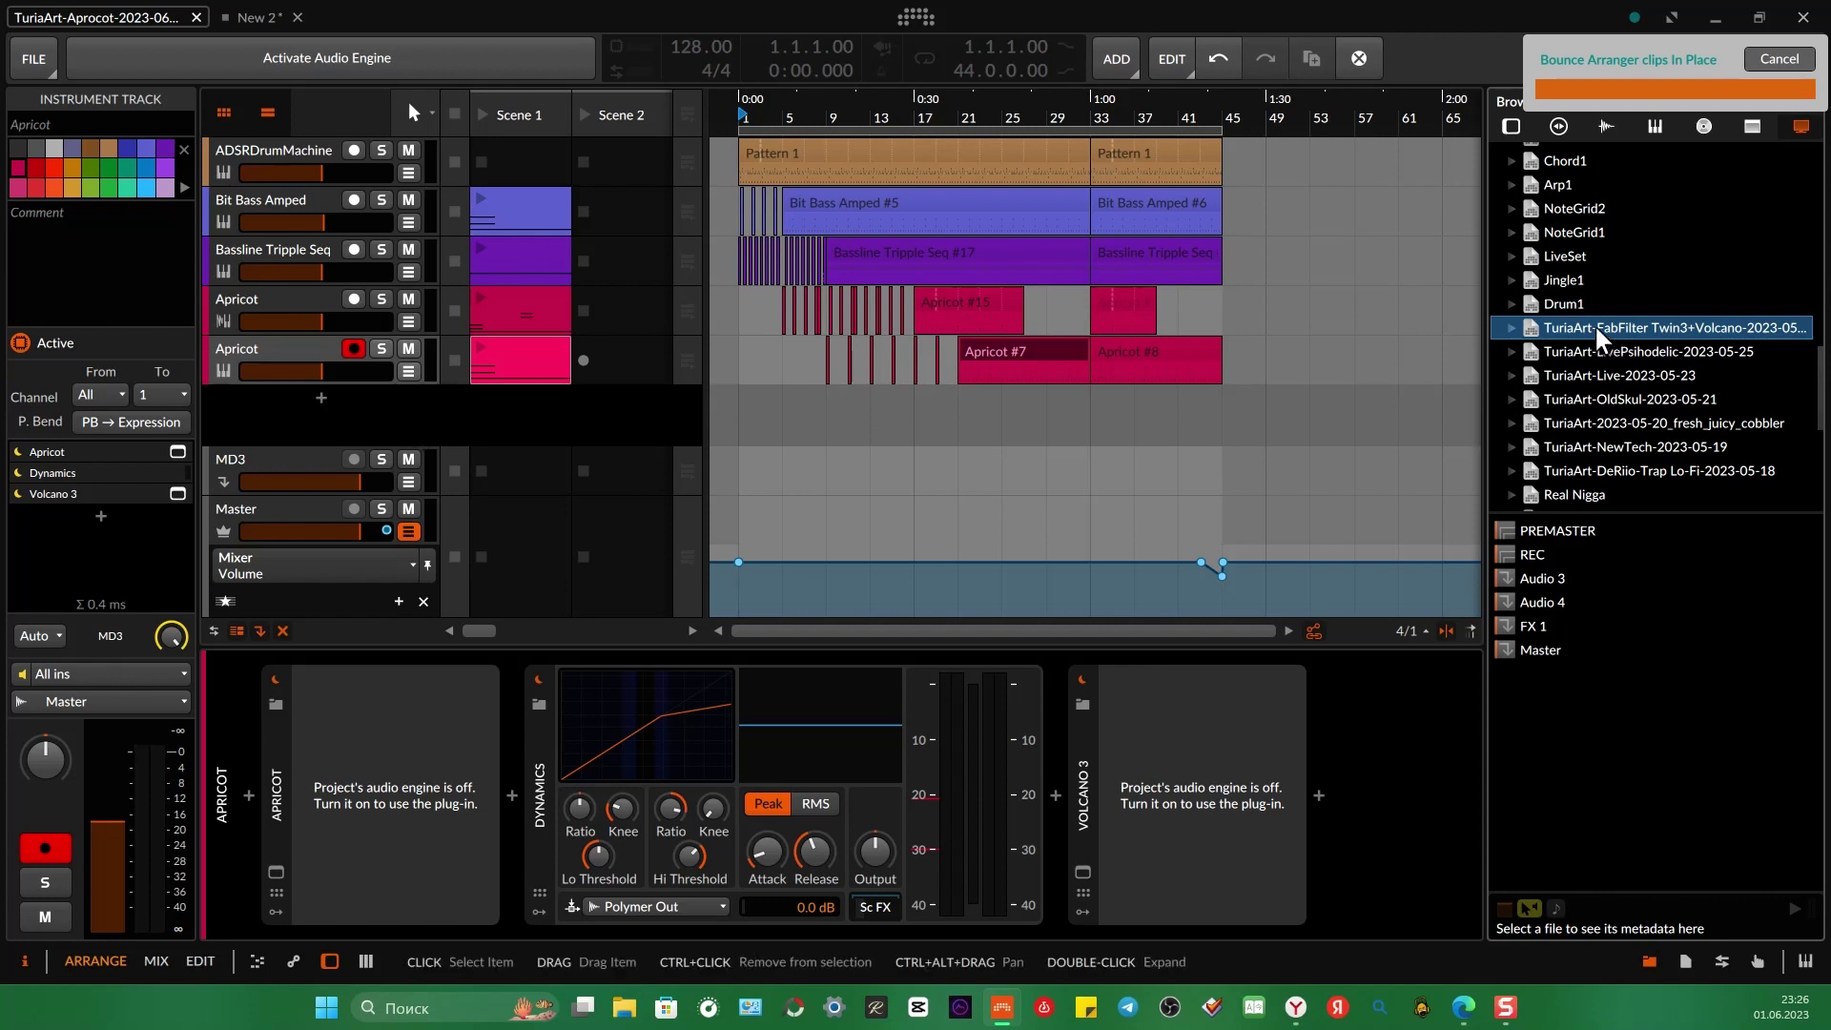
pyautogui.click(1511, 328)
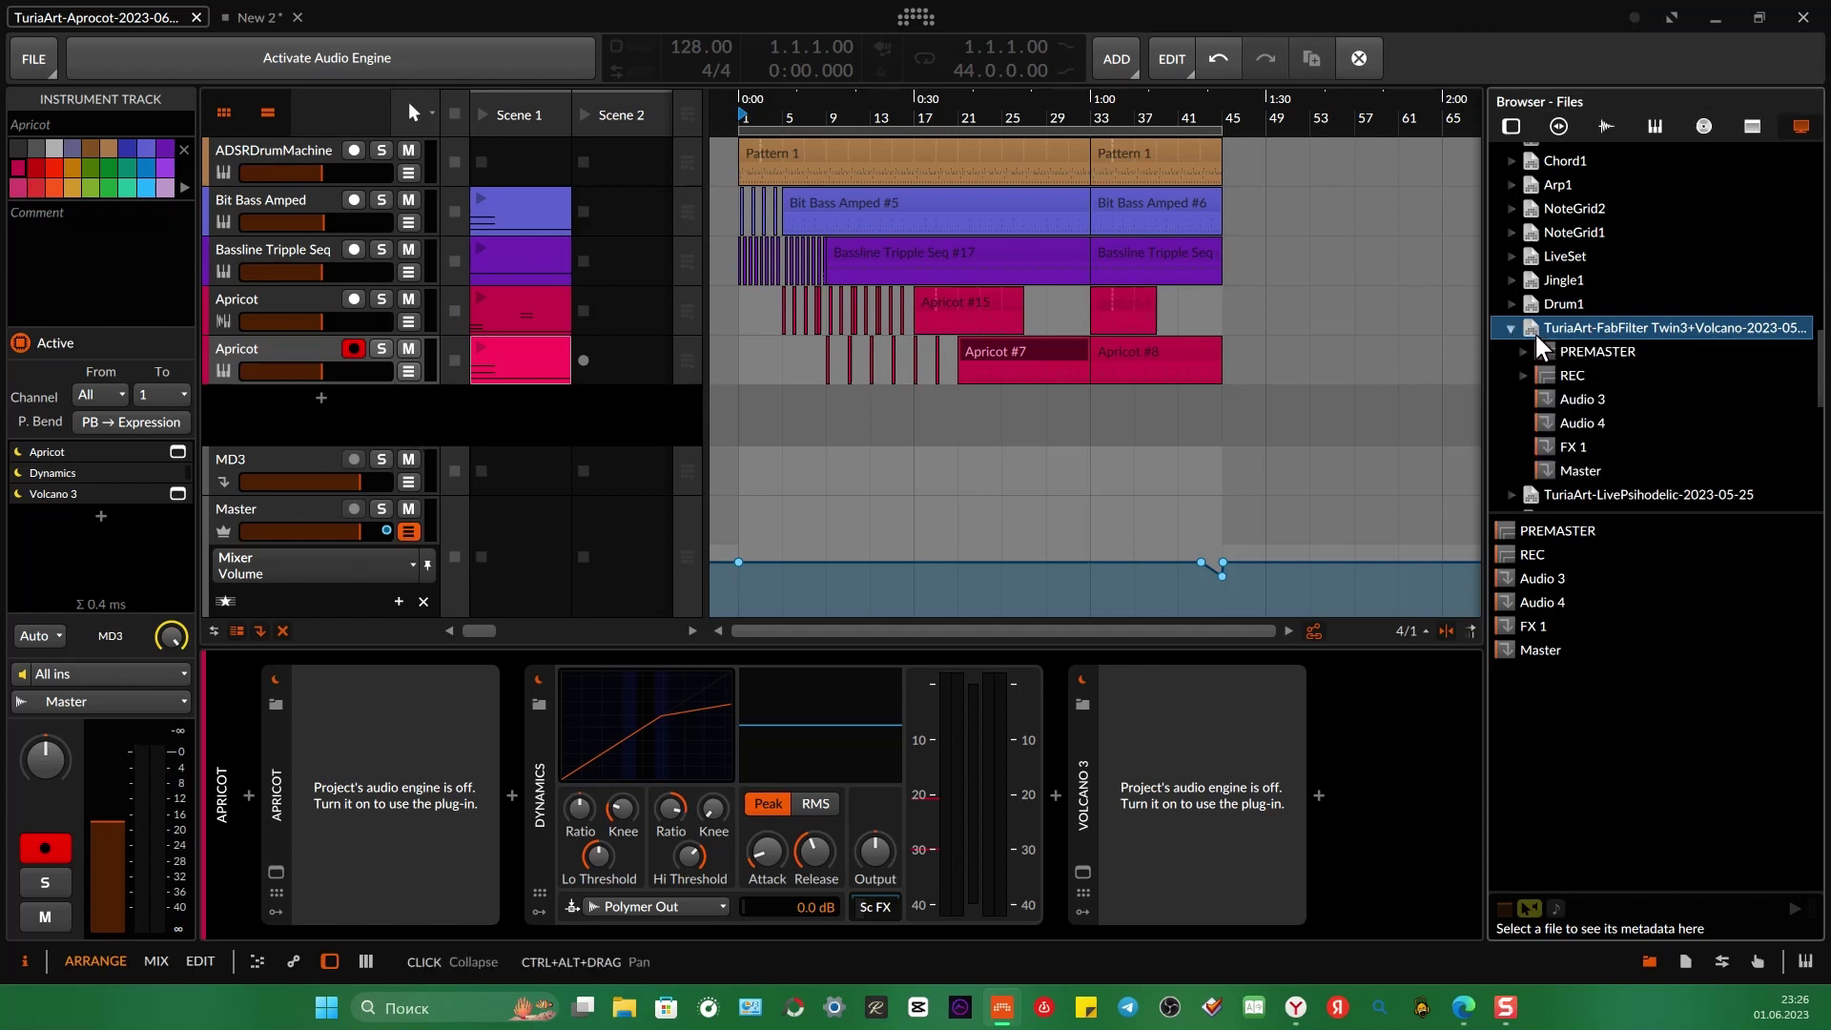
pyautogui.scroll(-1, 1564, 474)
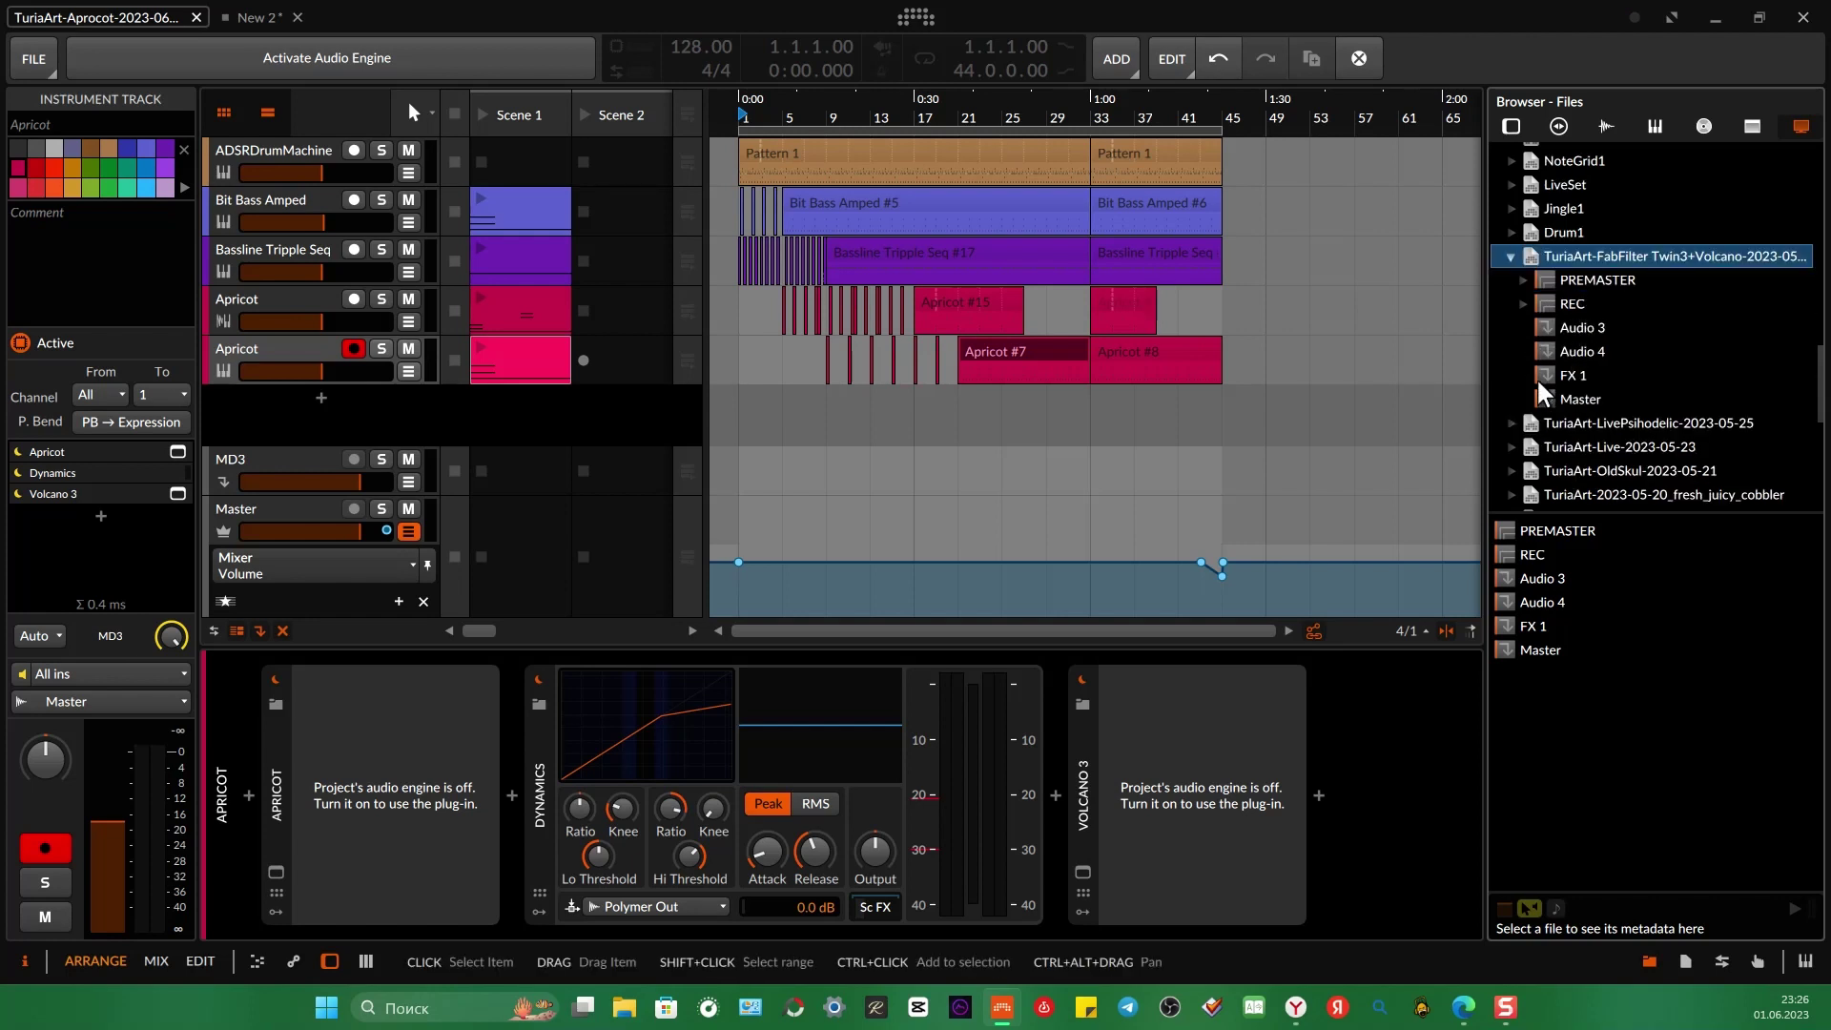
pyautogui.click(1577, 279)
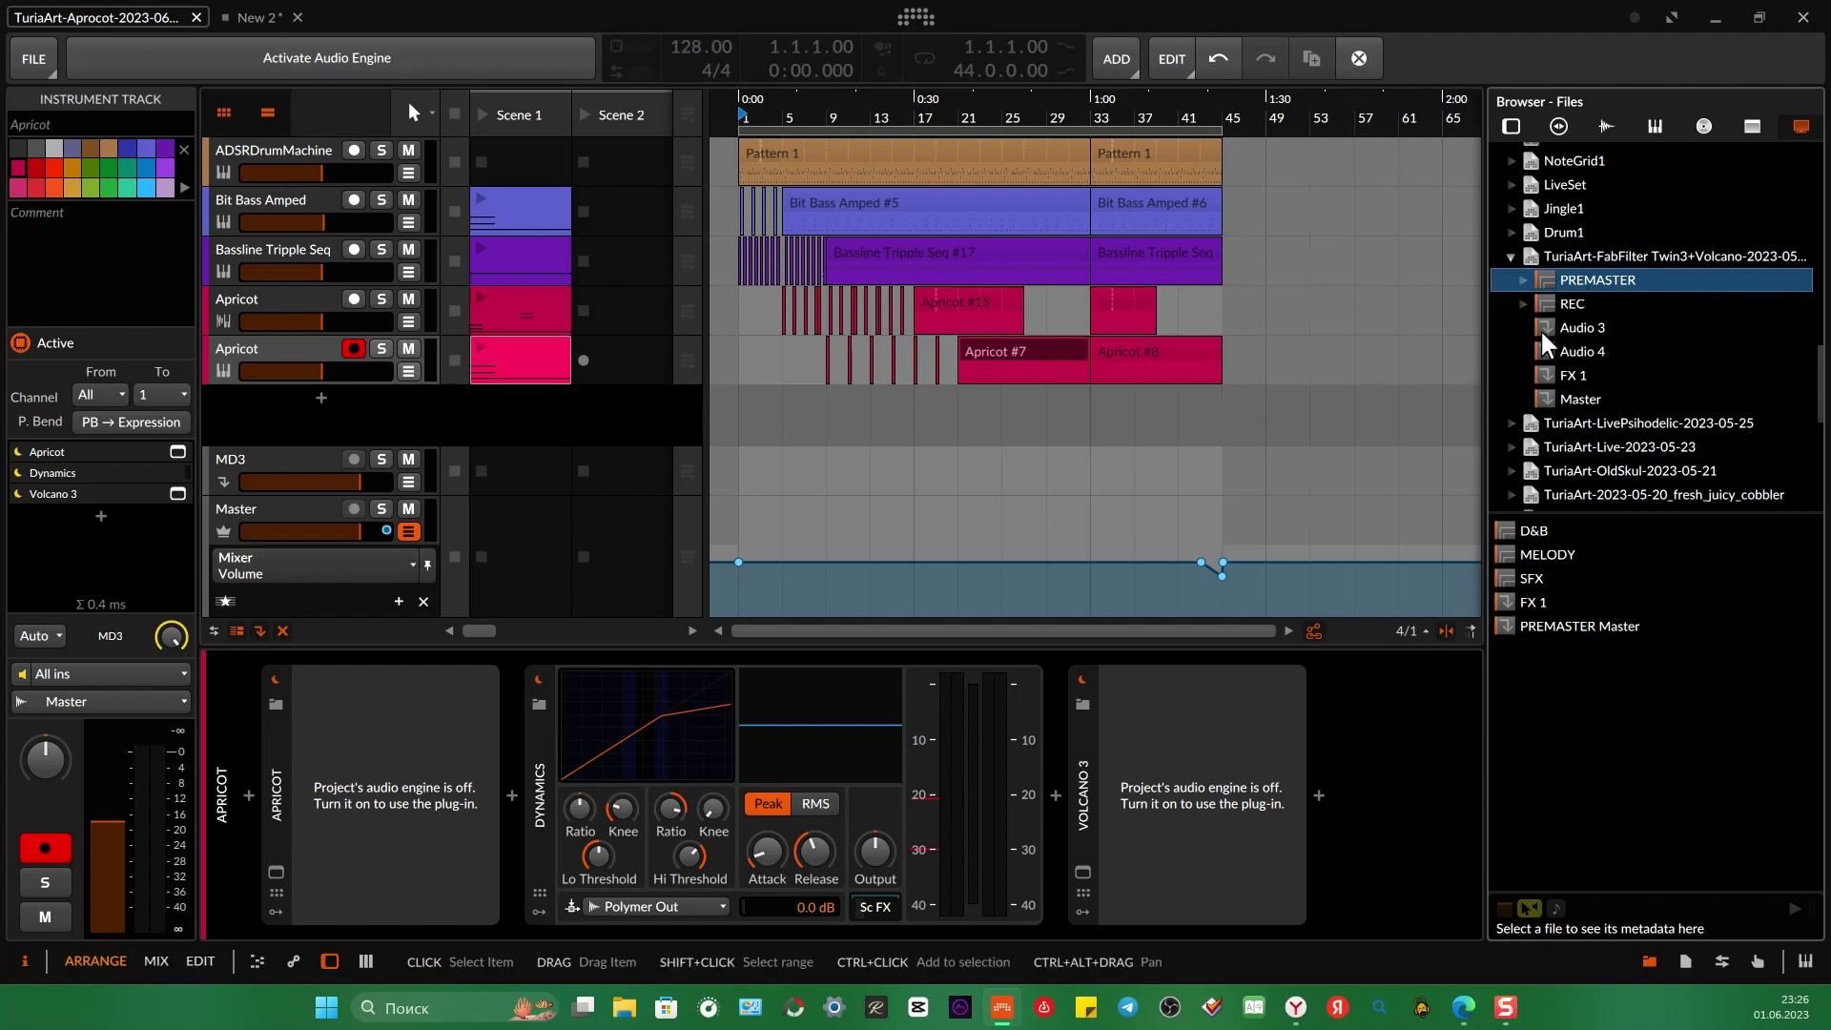
pyautogui.click(1524, 282)
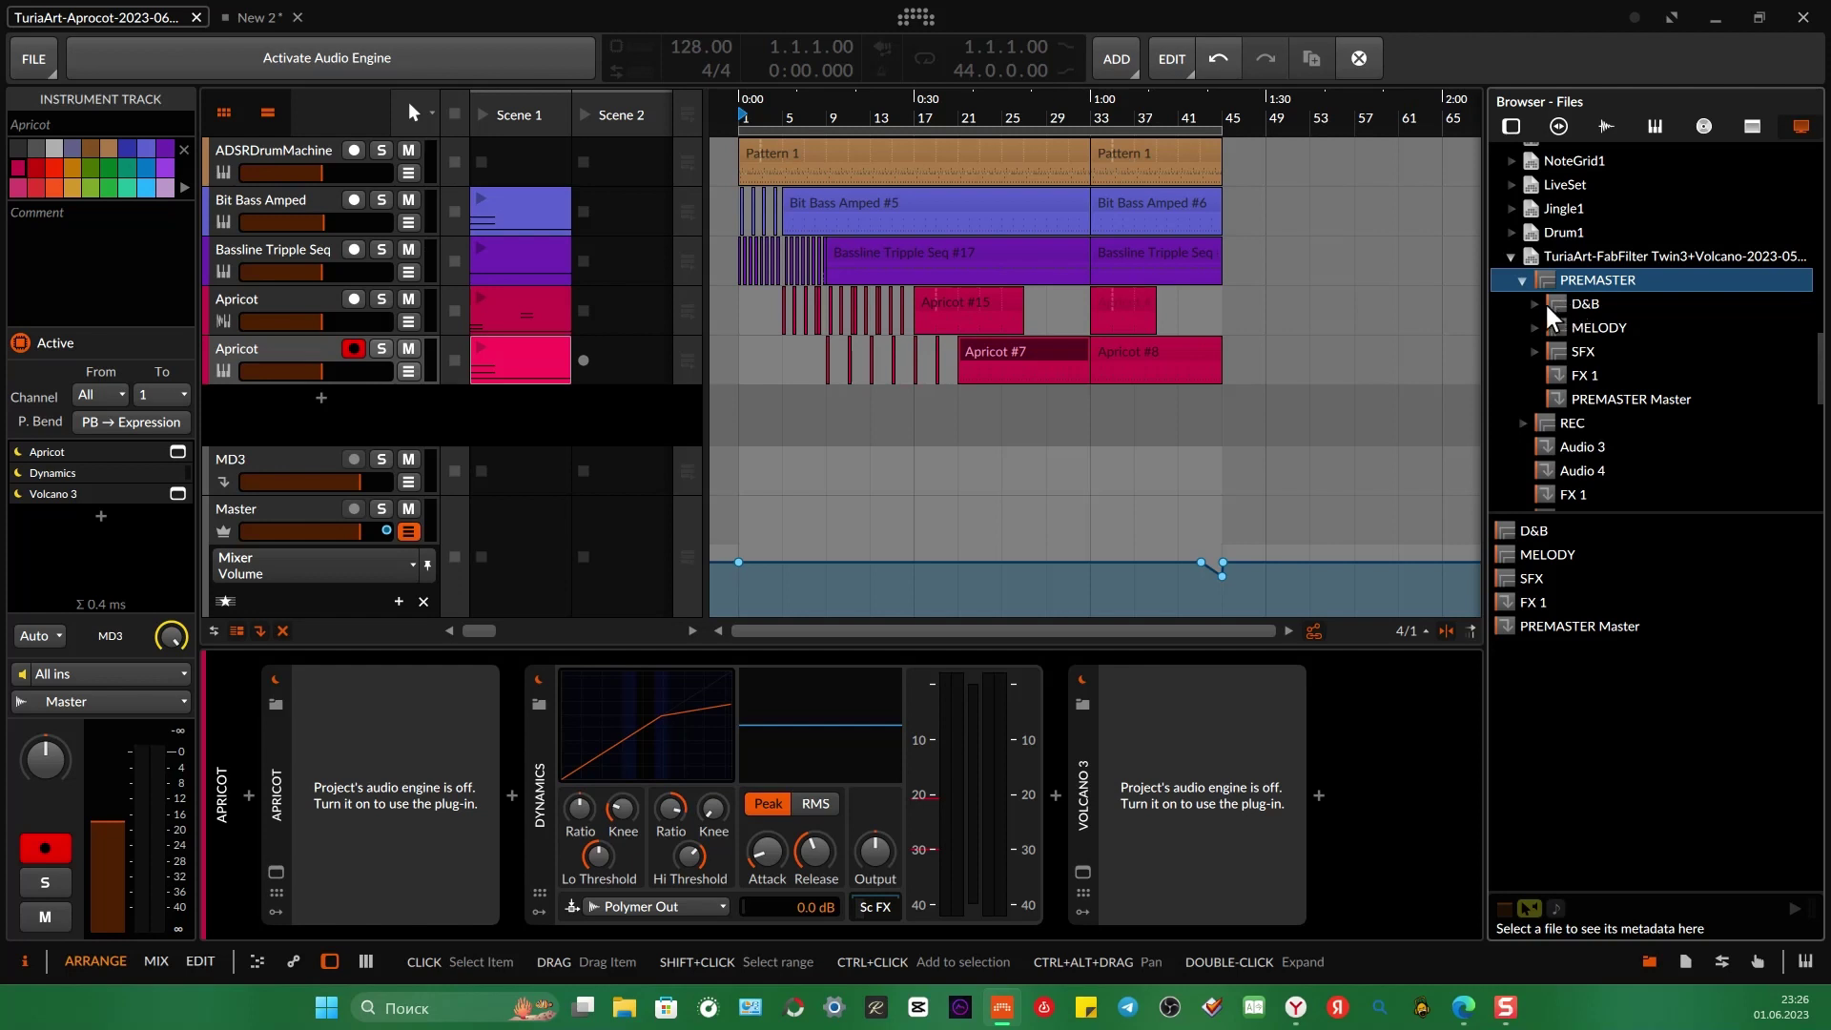
# Step: Expand the D&B and DRUMS groups inside PREMASTER and check the ADSRDrumMachine track
pyautogui.click(1535, 302)
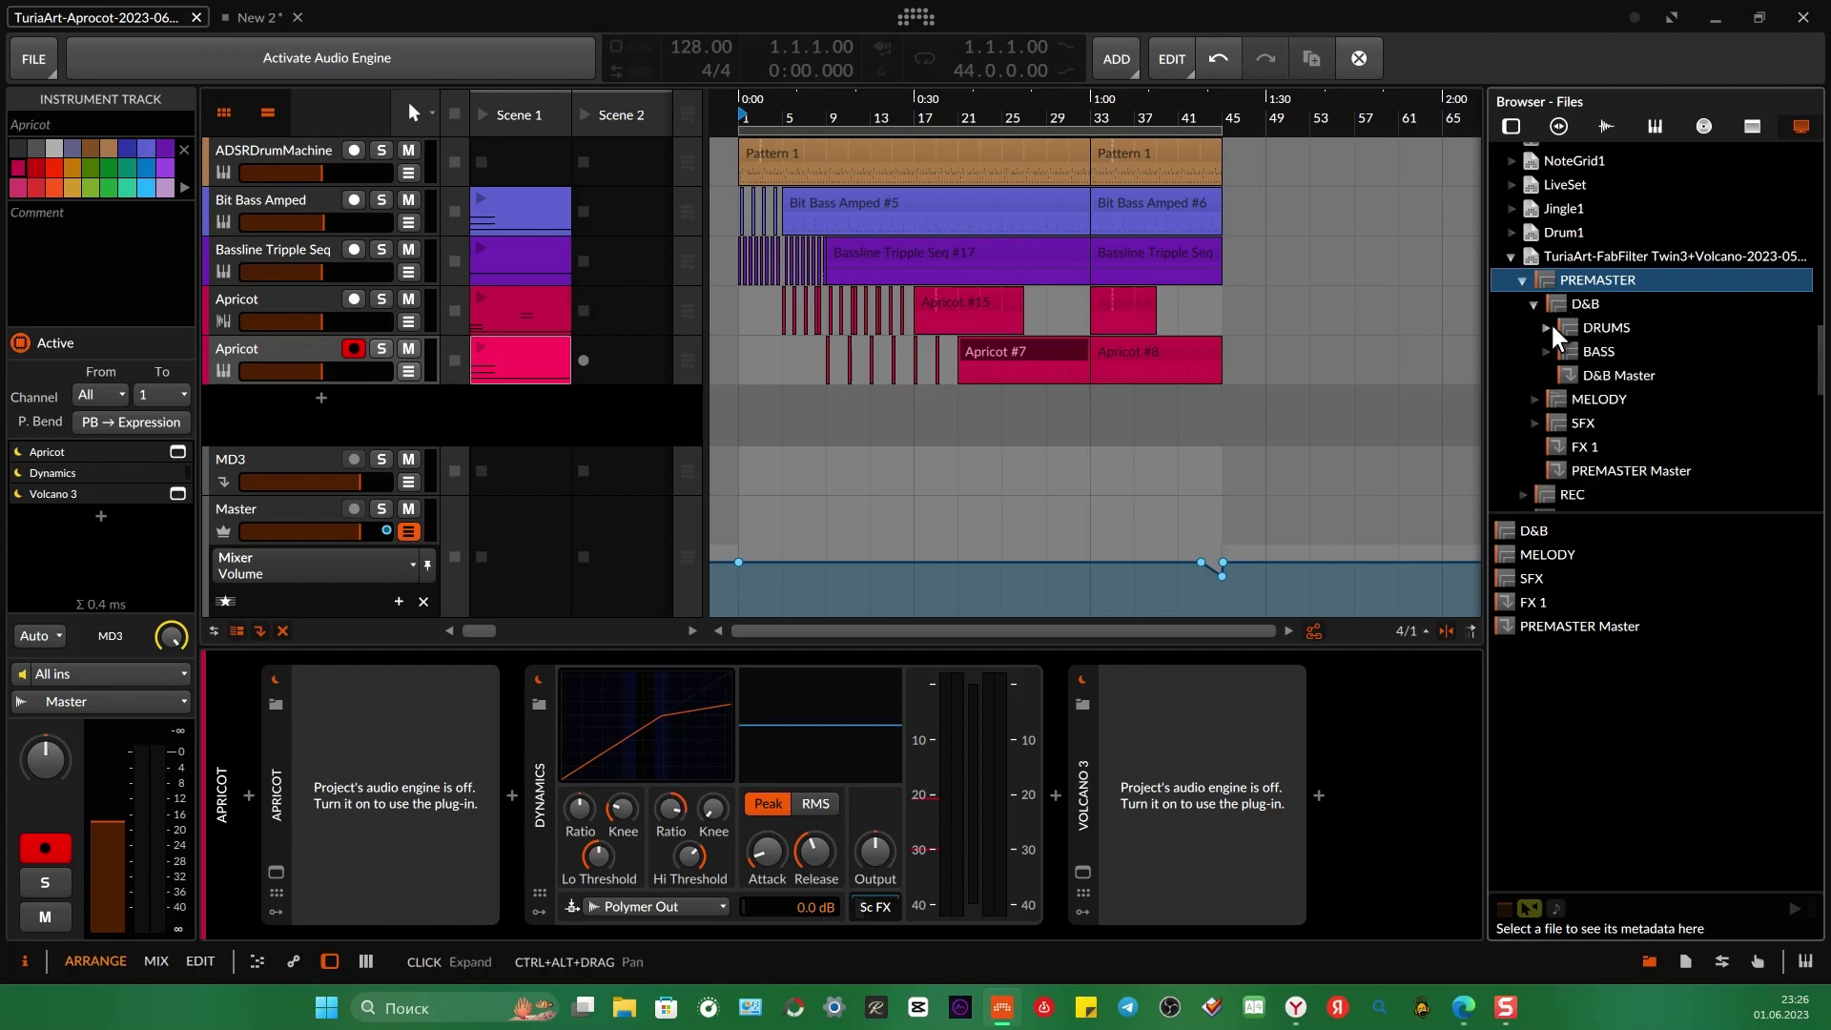
pyautogui.click(1548, 327)
pyautogui.click(1587, 328)
pyautogui.click(1608, 352)
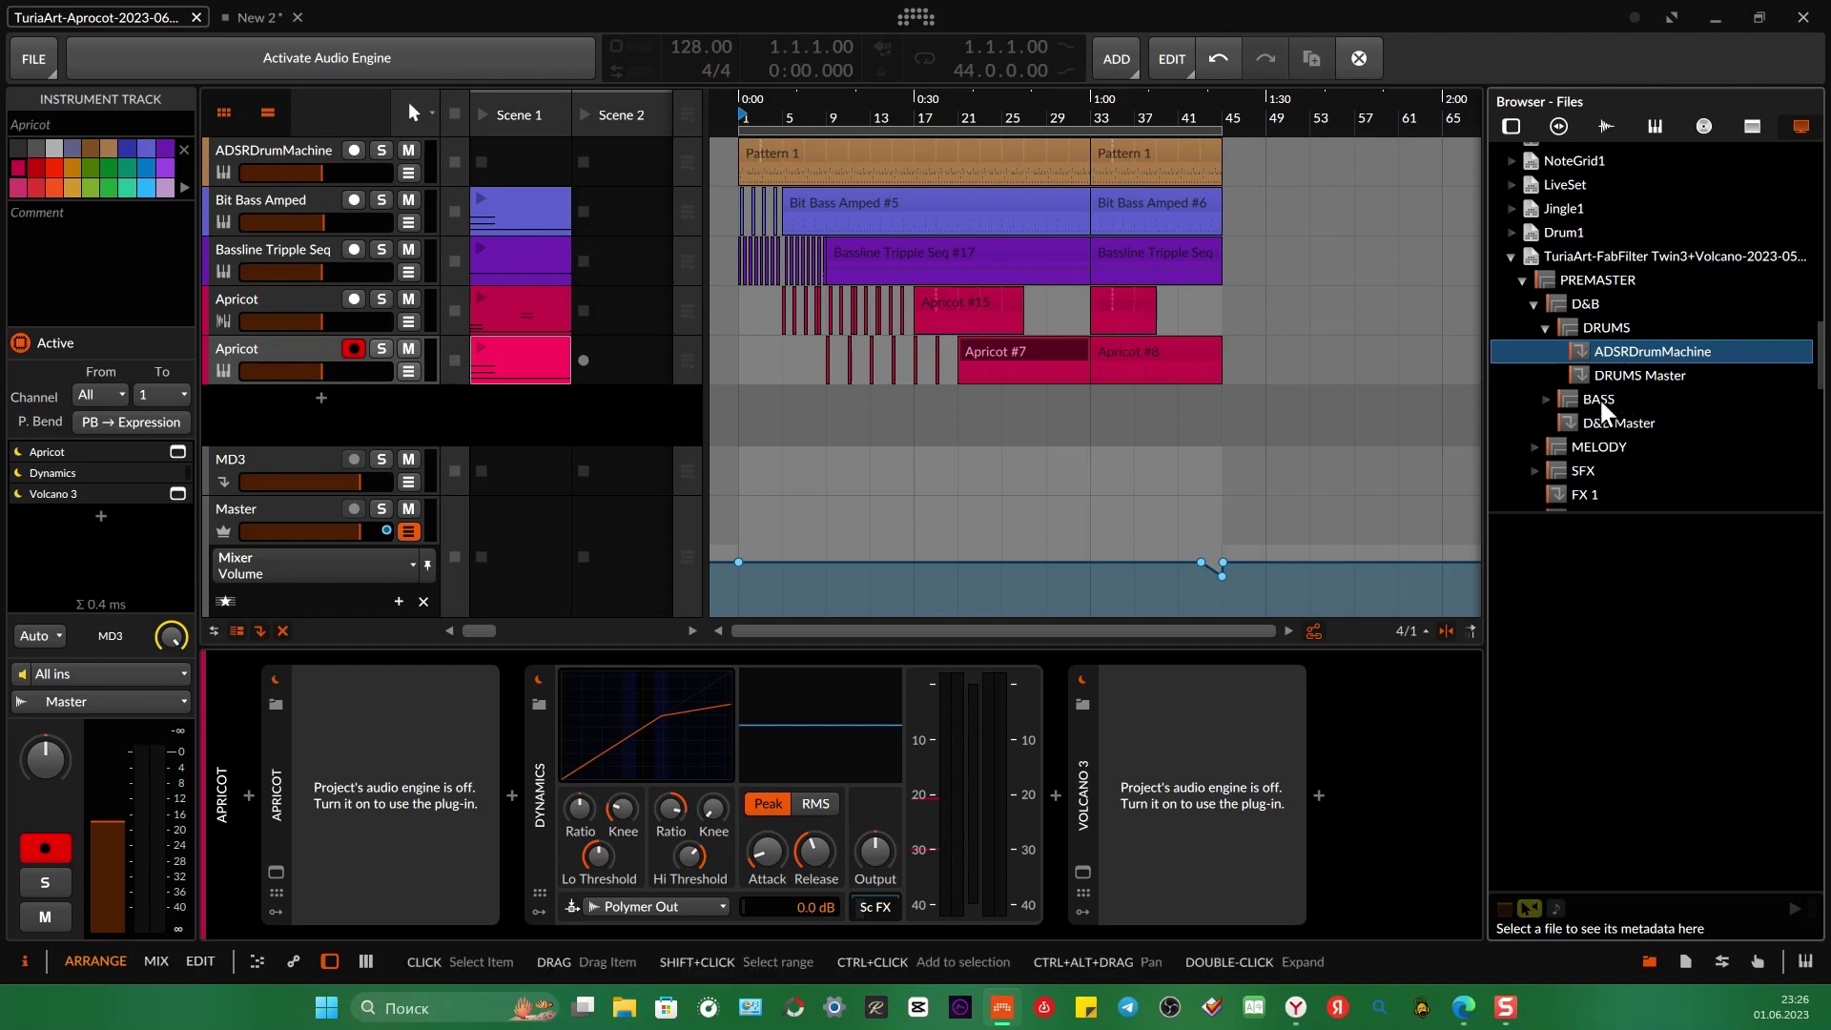
pyautogui.scroll(-1, 1600, 400)
# Step: Expand the MELODY group, add its FabFilter Twin 3 track below the Apricot tracks, and select the imported Scene 1 clip
pyautogui.click(1537, 376)
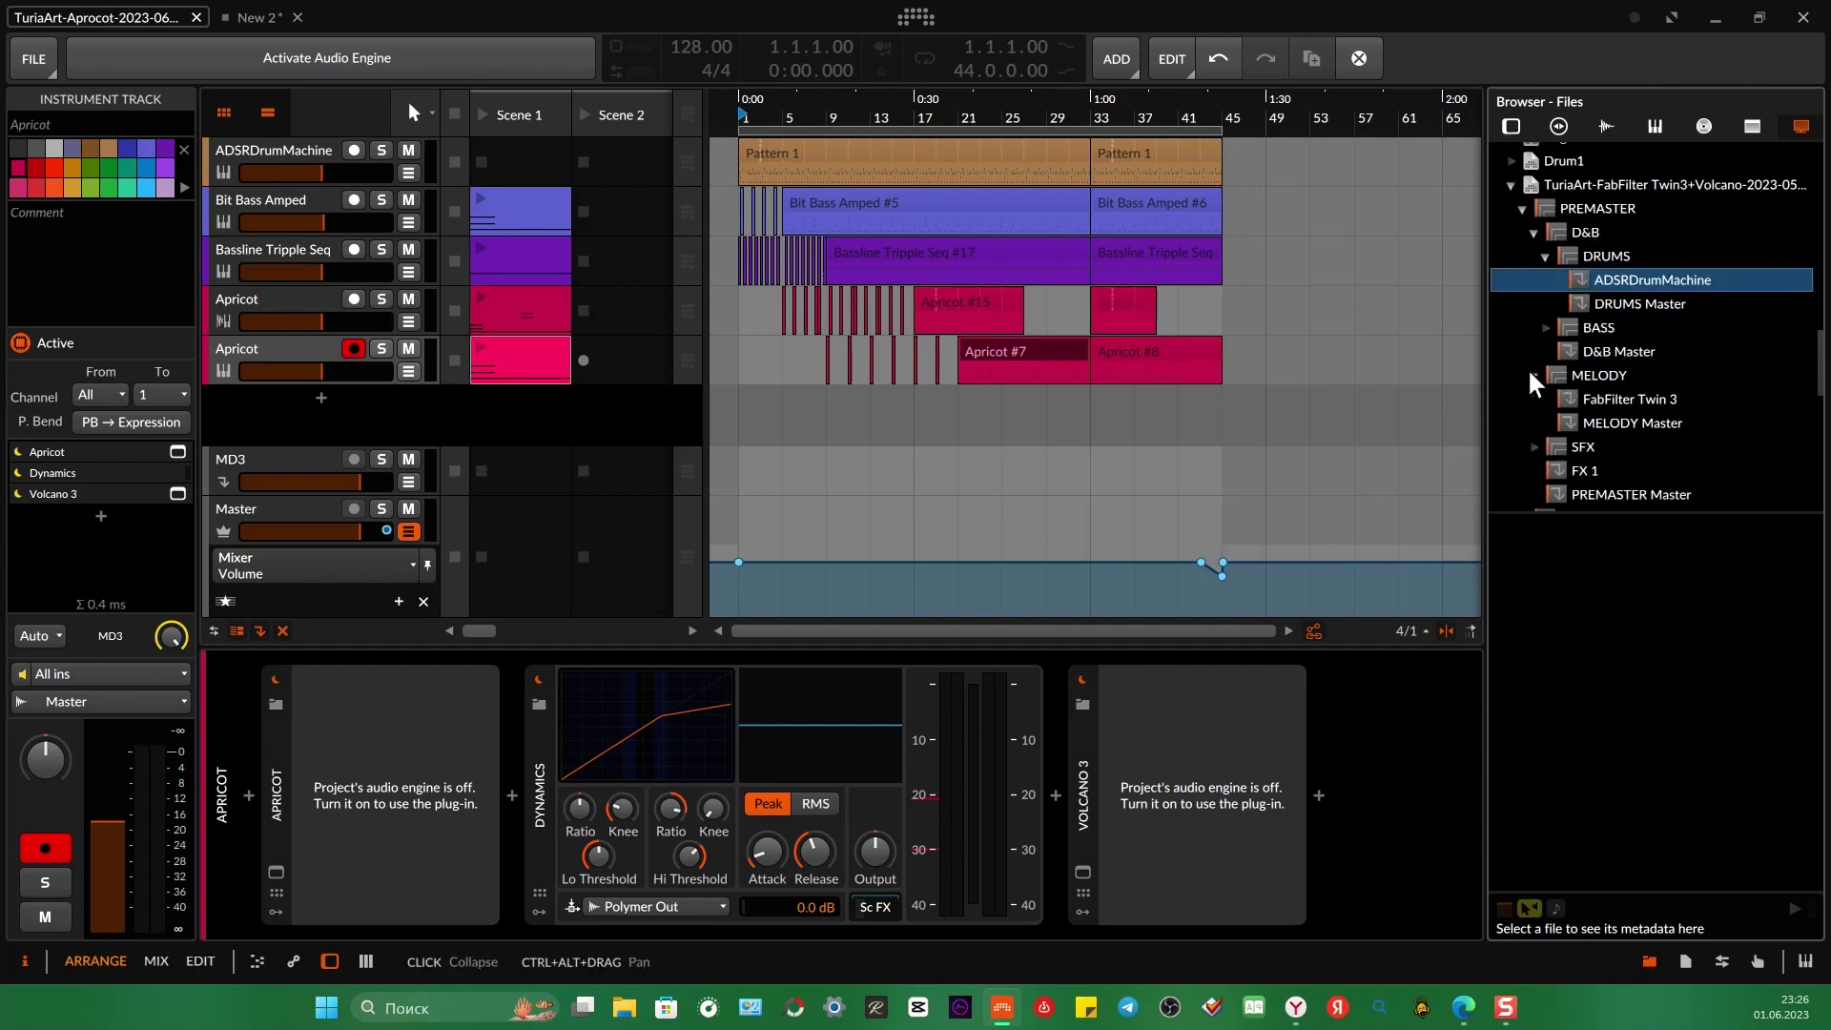
pyautogui.click(1611, 398)
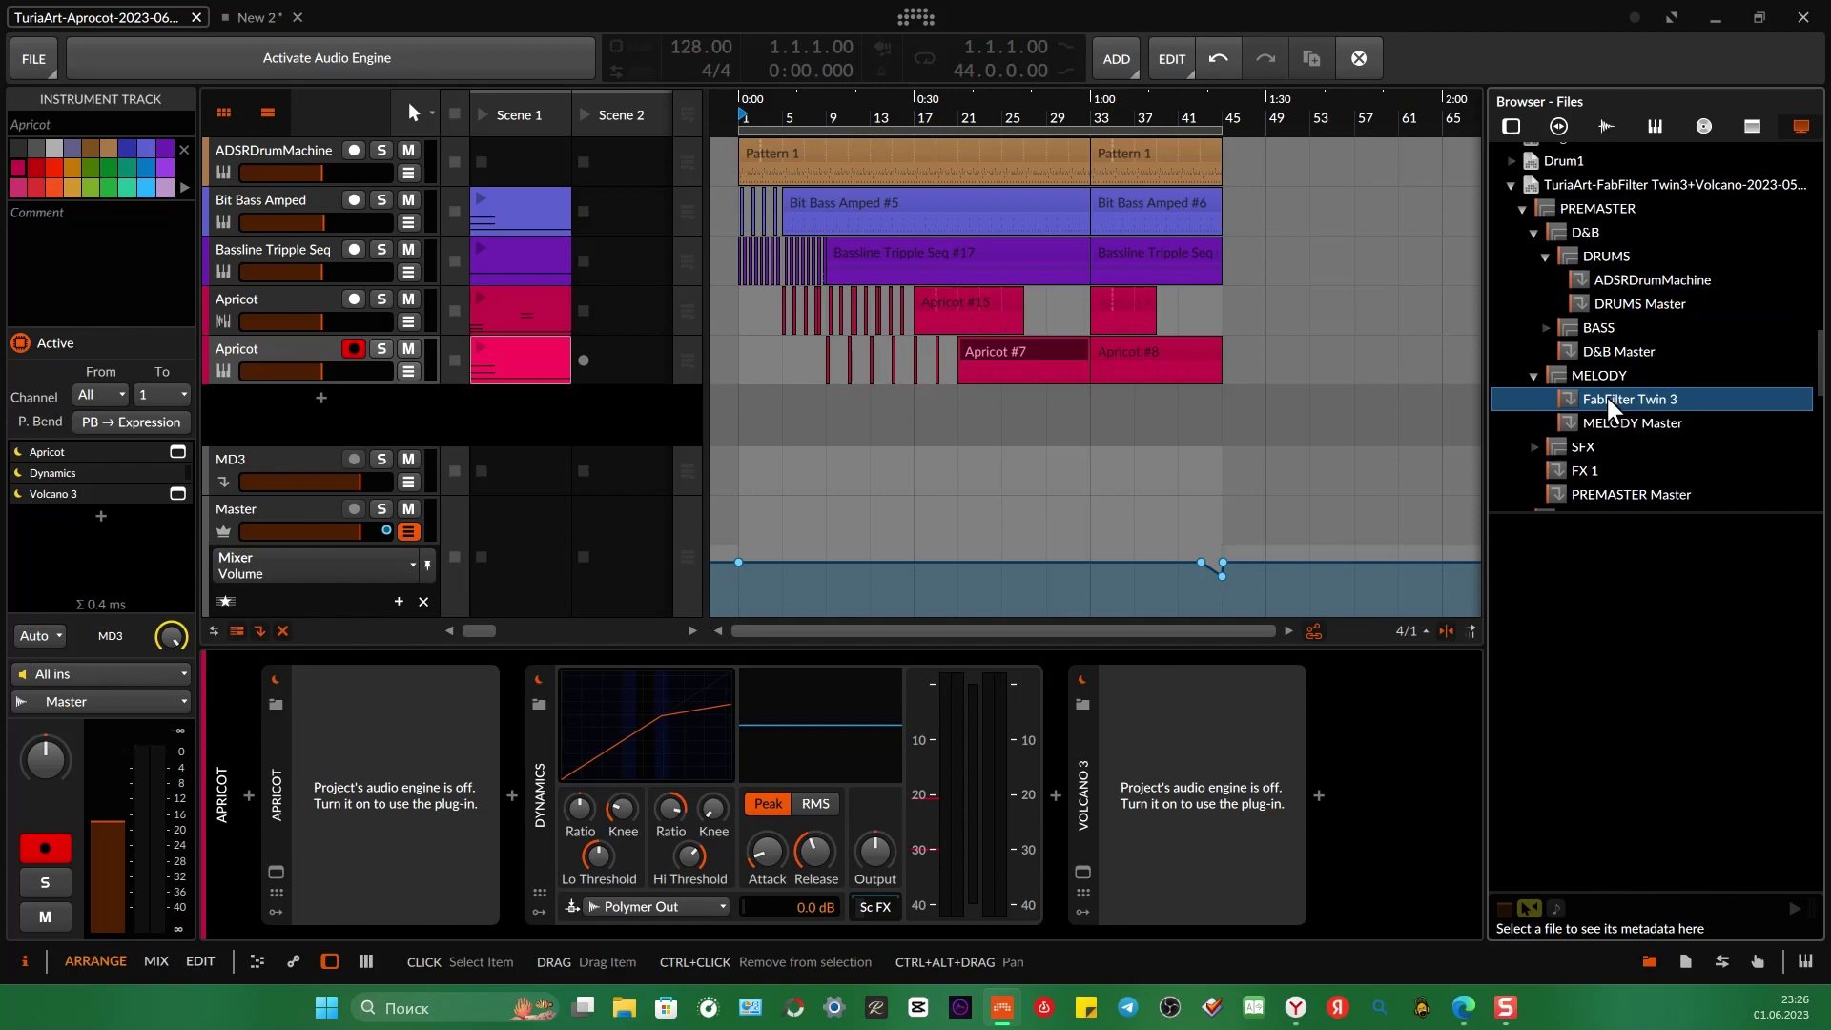
pyautogui.moveTo(1606, 398); pyautogui.dragTo(504, 427)
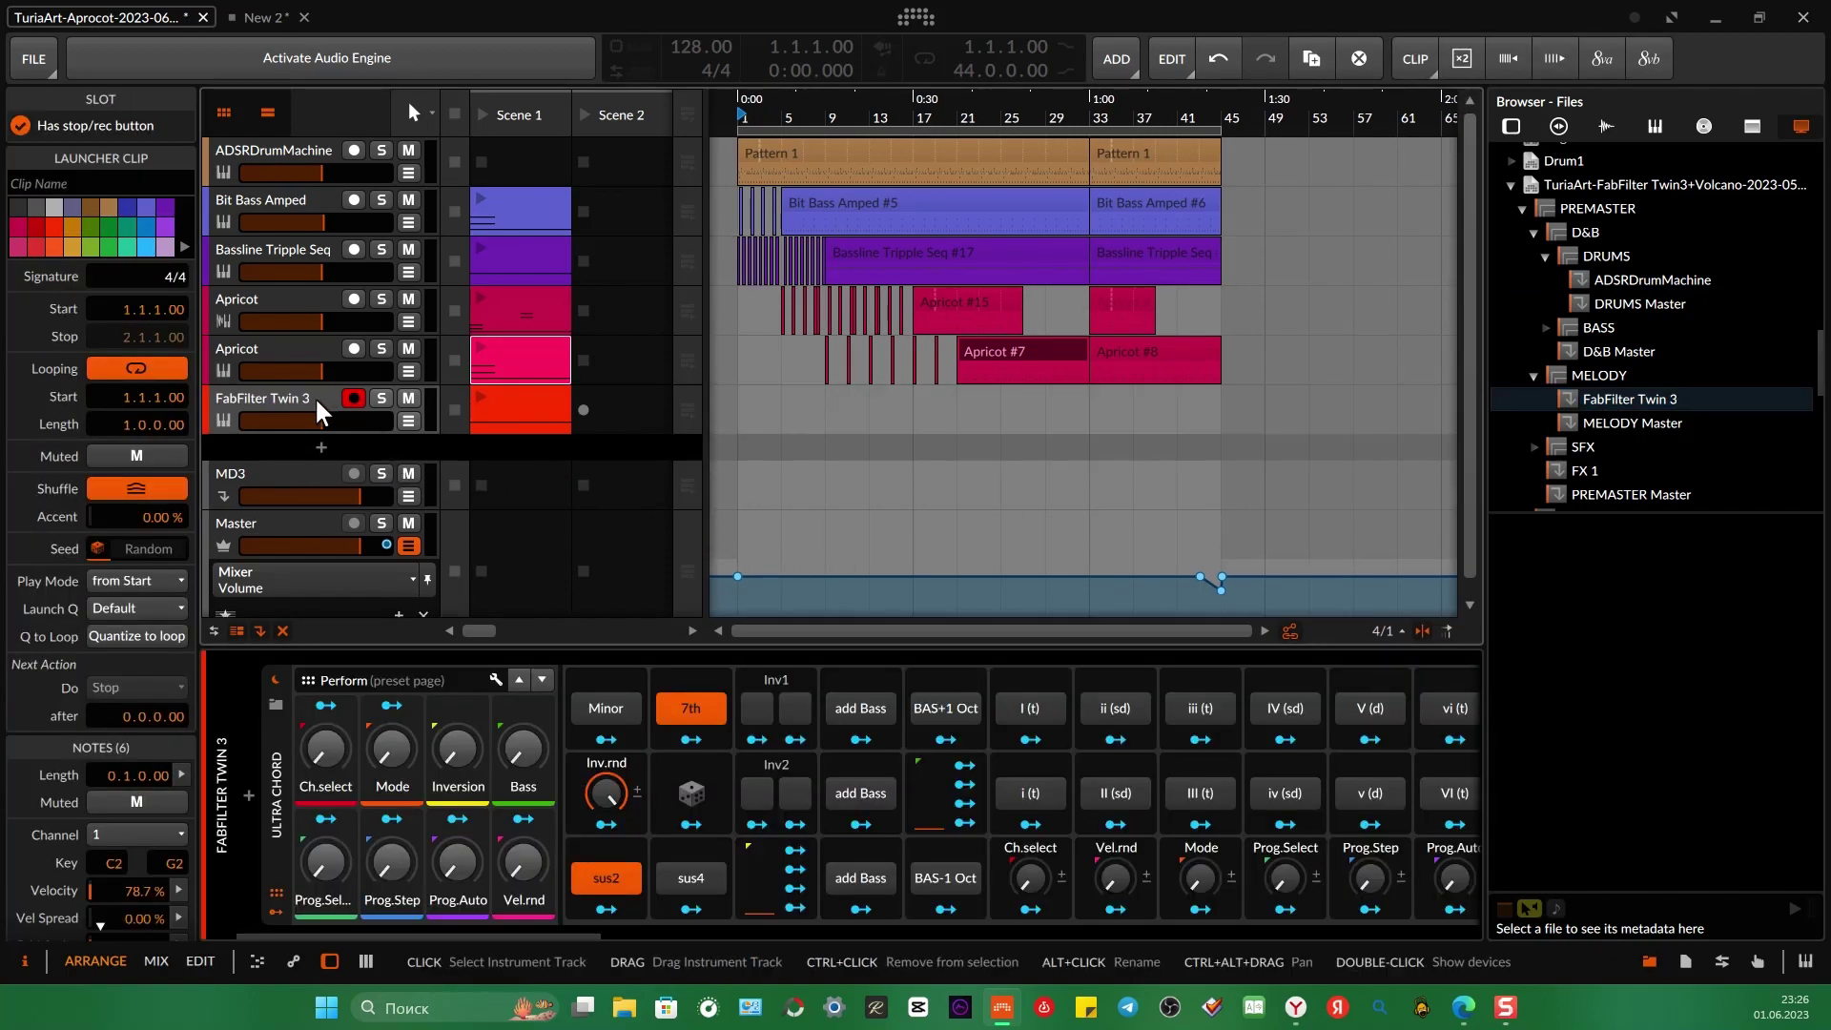
pyautogui.click(315, 397)
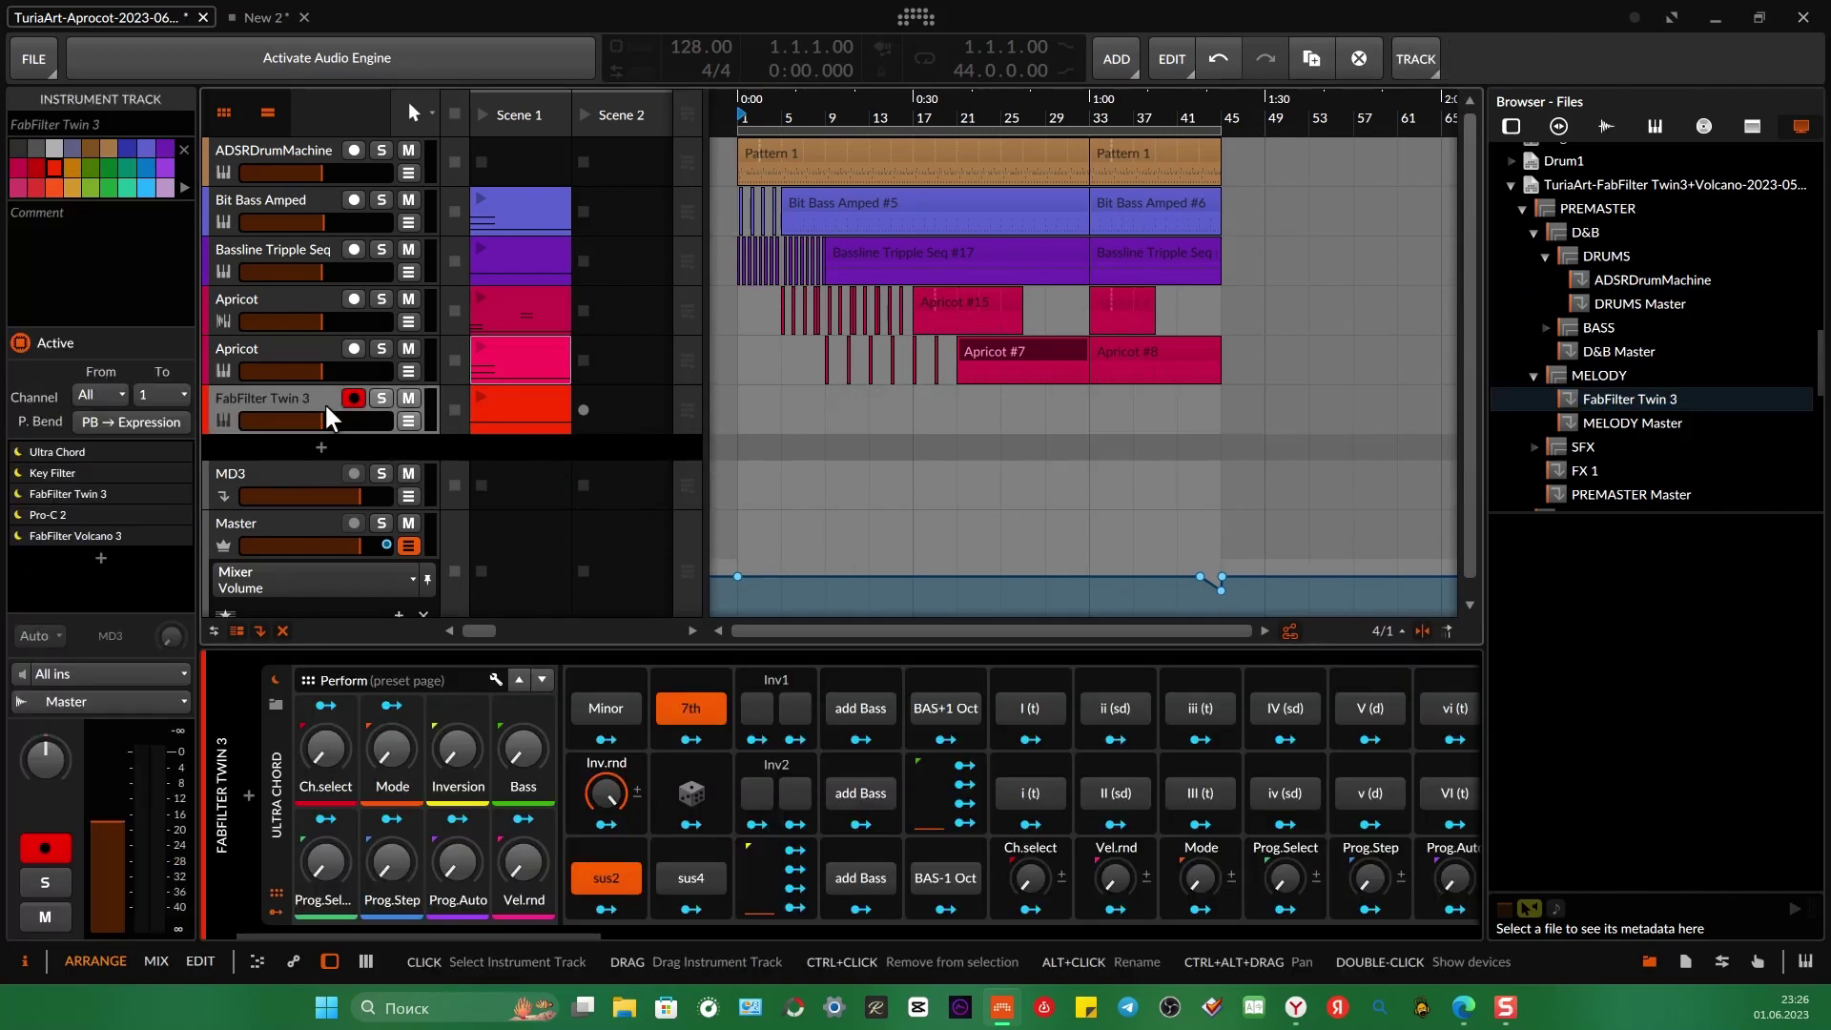
pyautogui.click(525, 409)
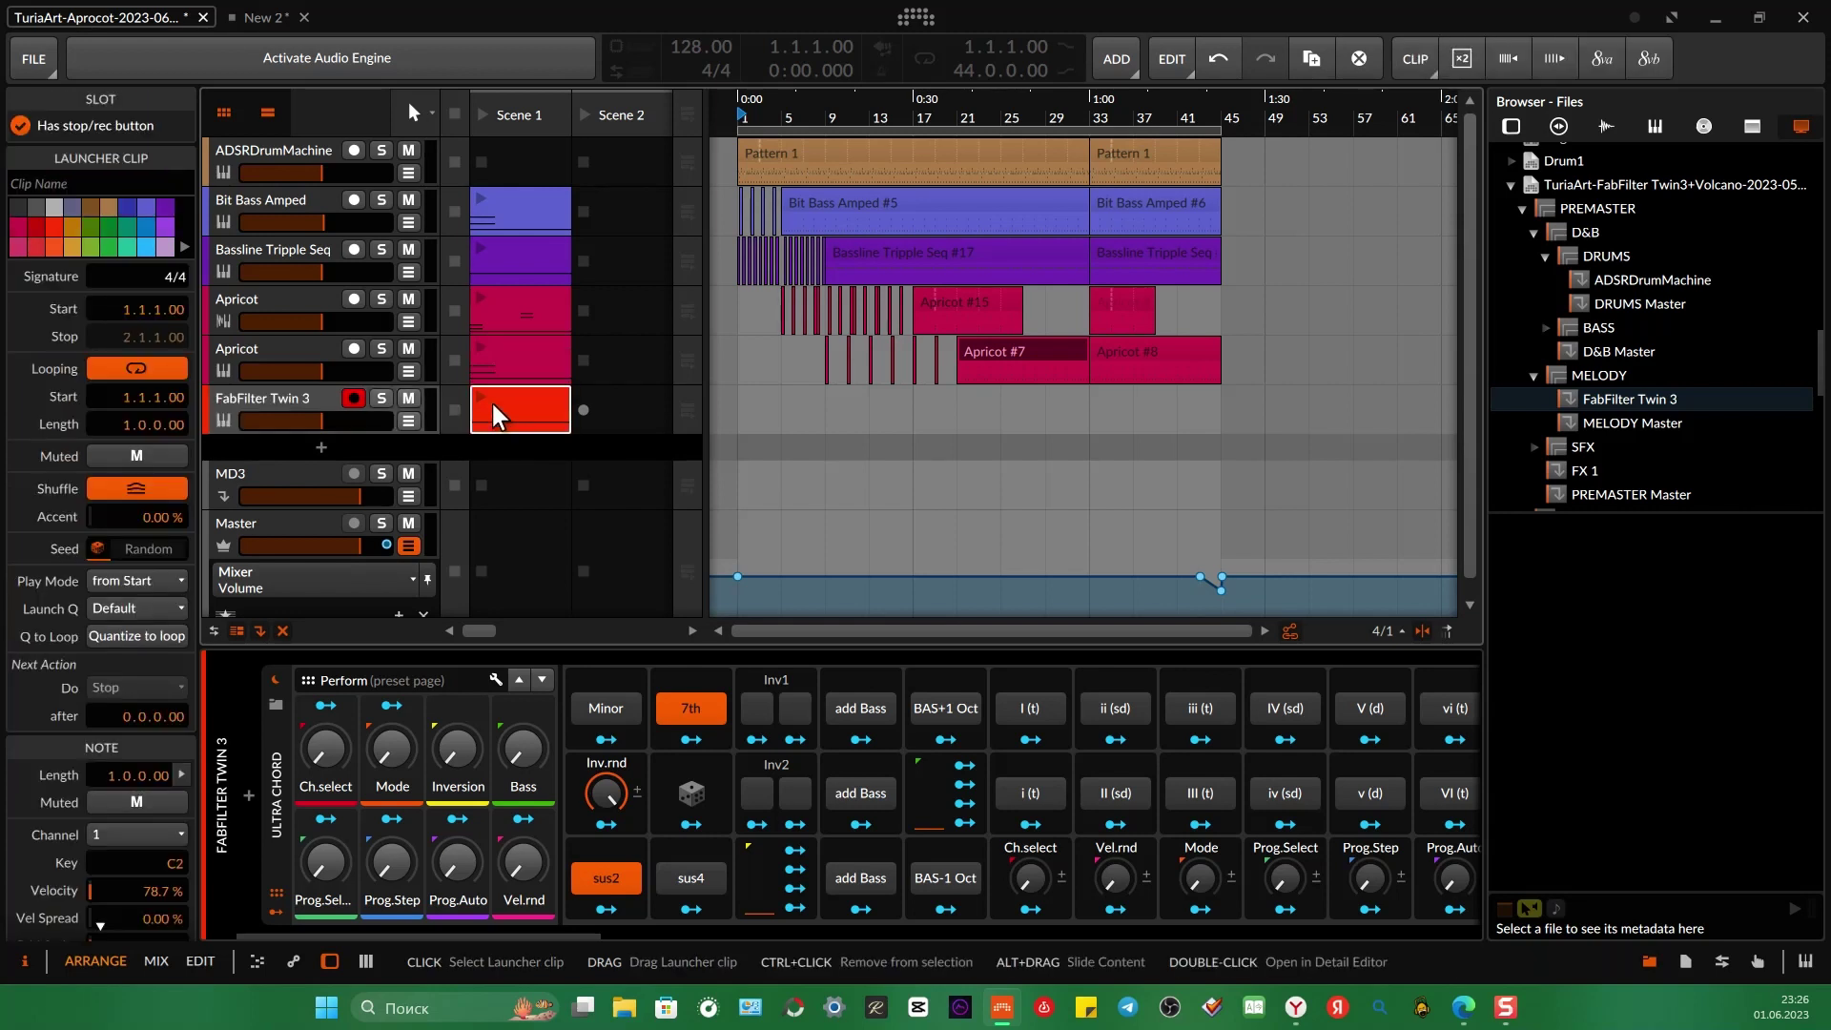
# Step: Activate the audio engine, launch the FabFilter Twin 3 clip in Scene 1 and solo its track
pyautogui.click(341, 33)
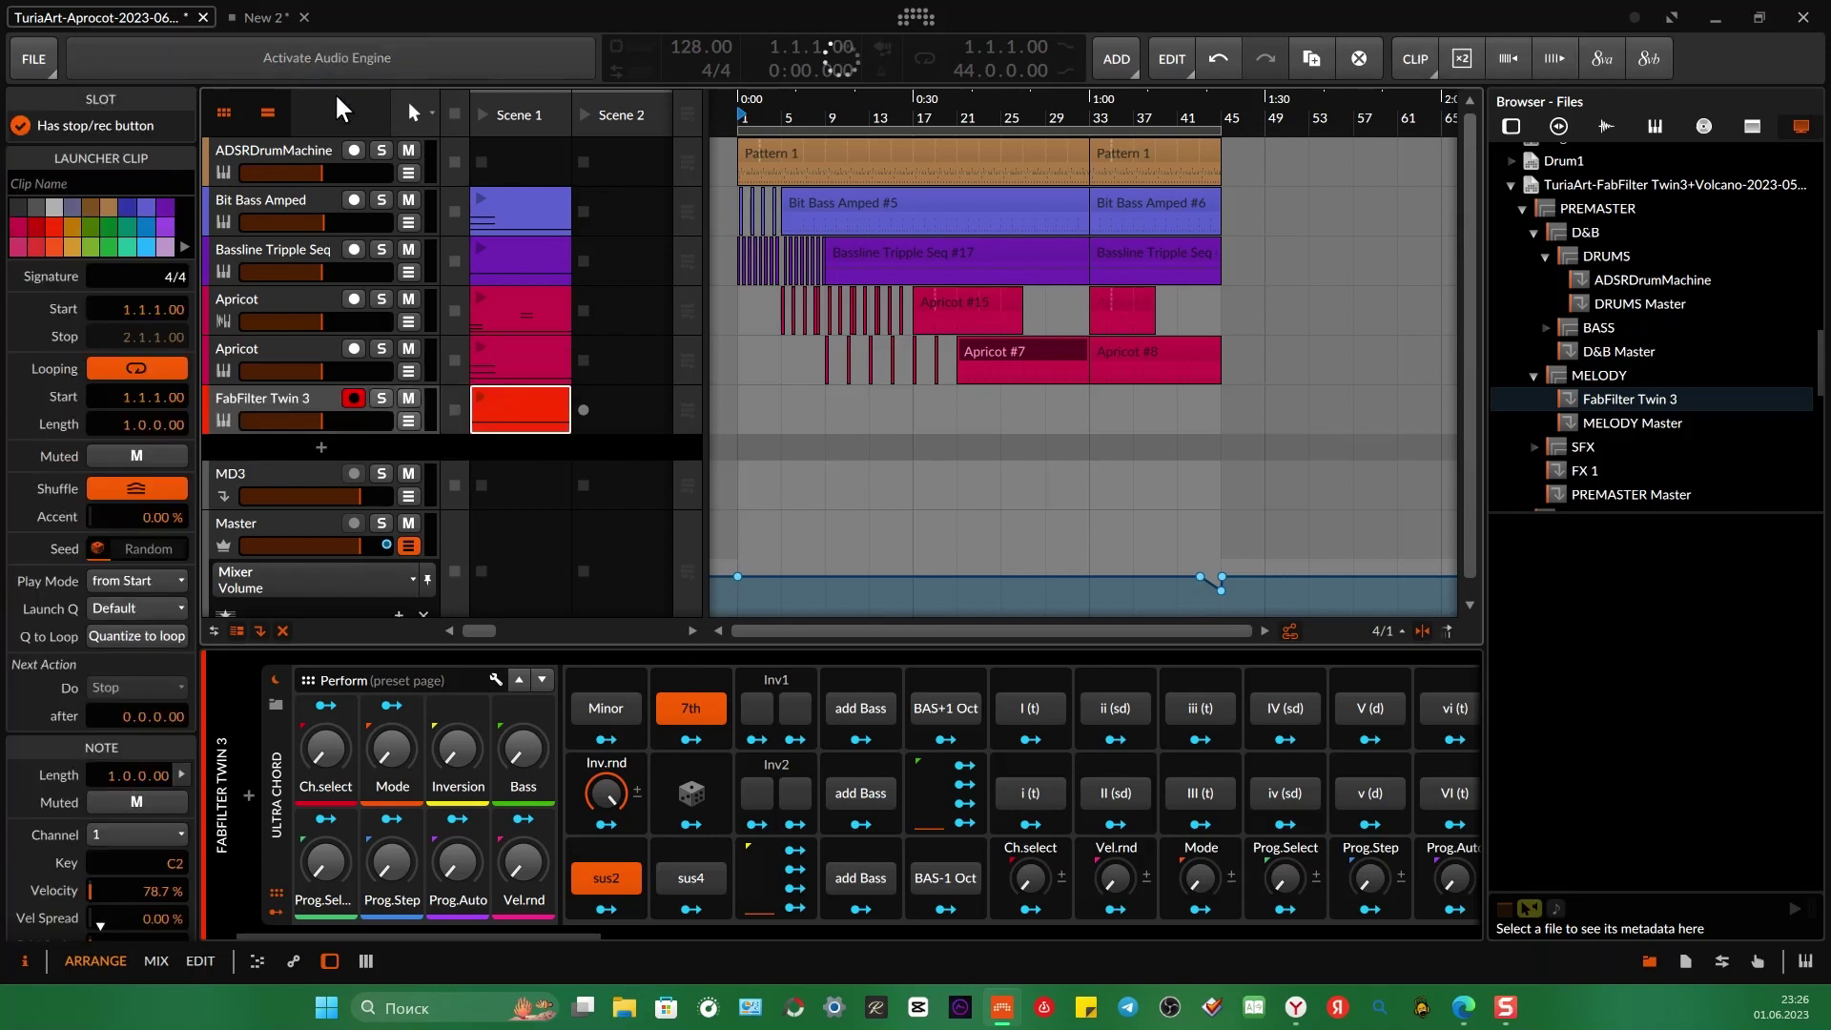
pyautogui.click(483, 400)
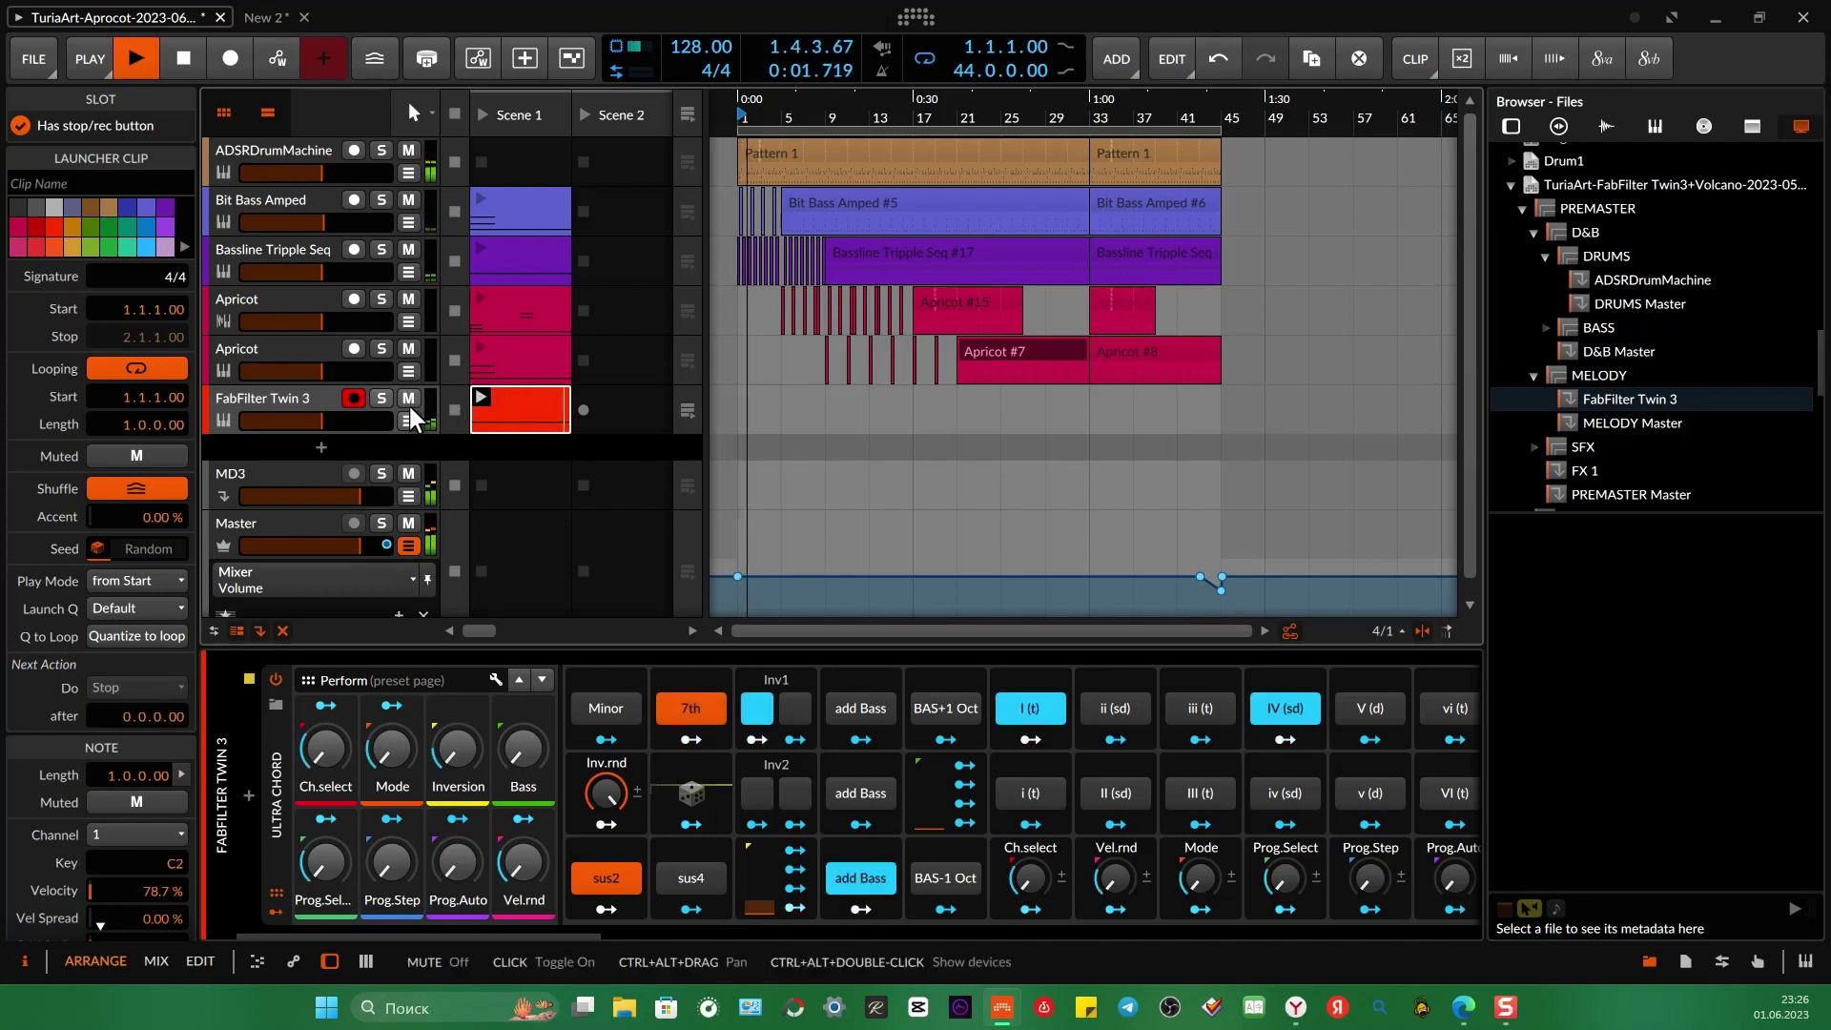
pyautogui.click(381, 398)
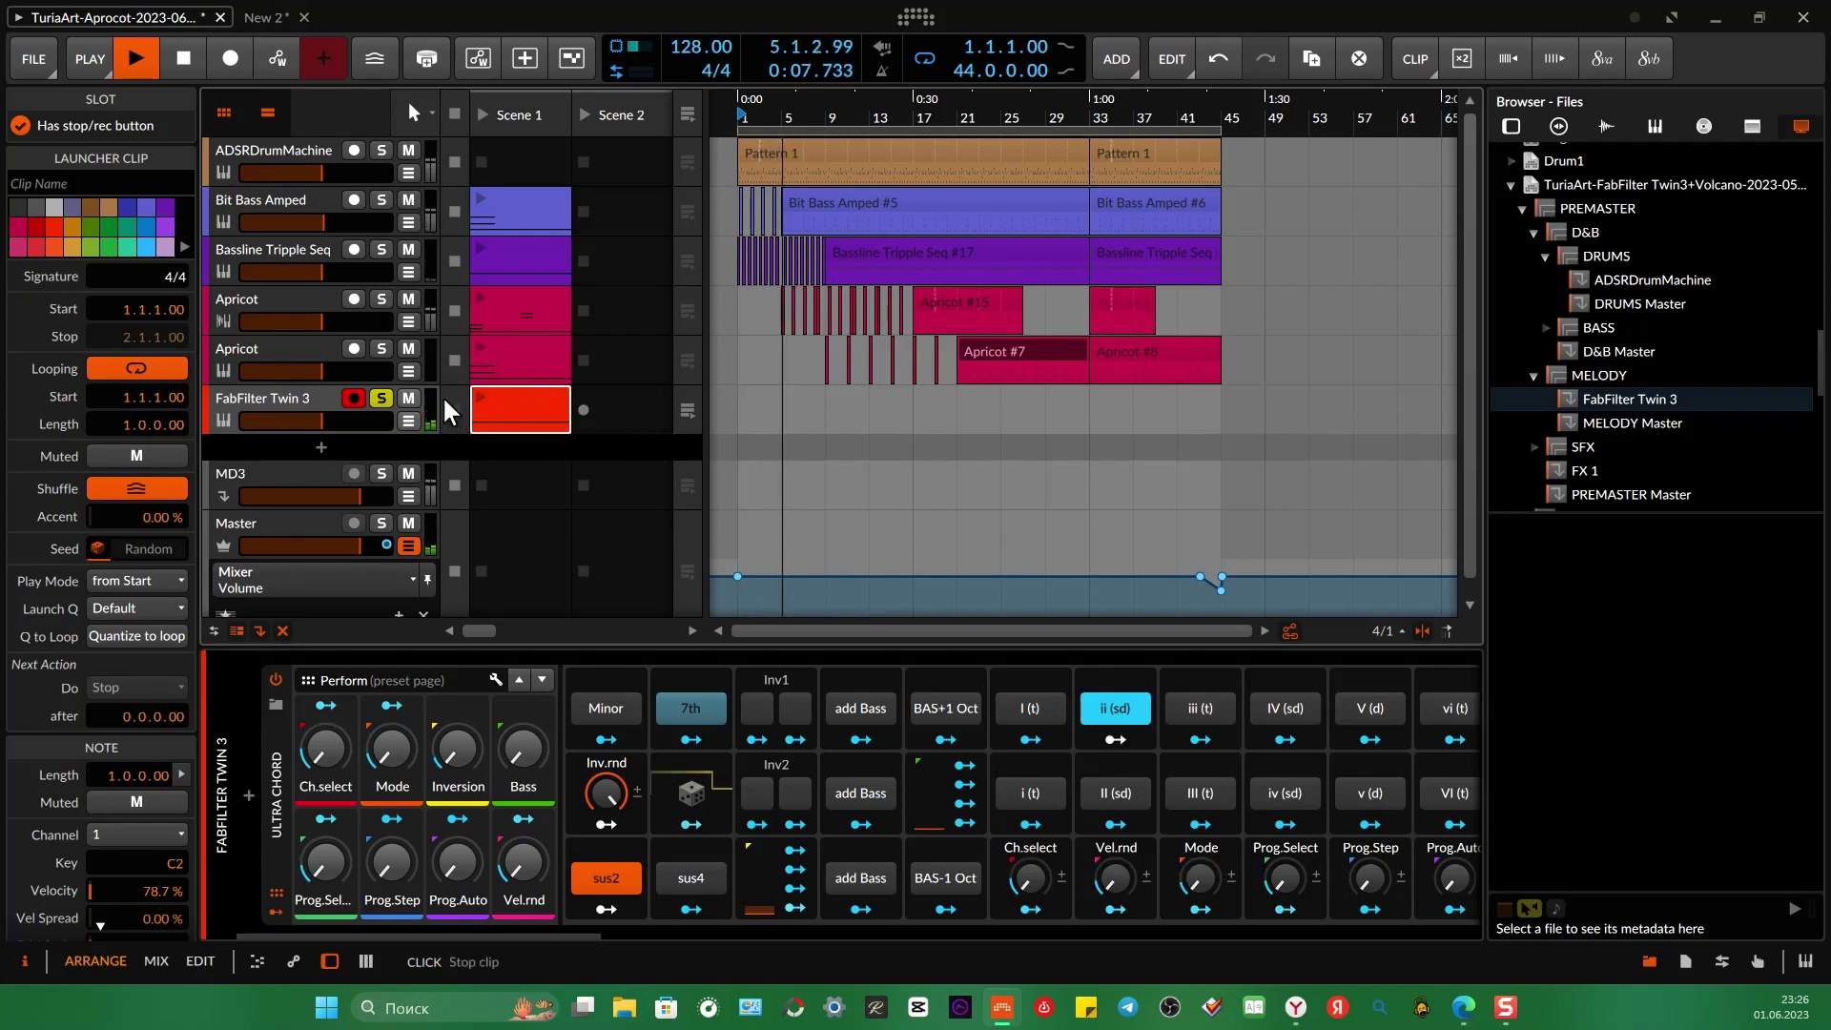
# Step: Import the MELODY group below the FabFilter Twin 3 track, unfold it, and view the devices of the group and its child track
pyautogui.moveTo(1588, 377); pyautogui.dragTo(537, 454)
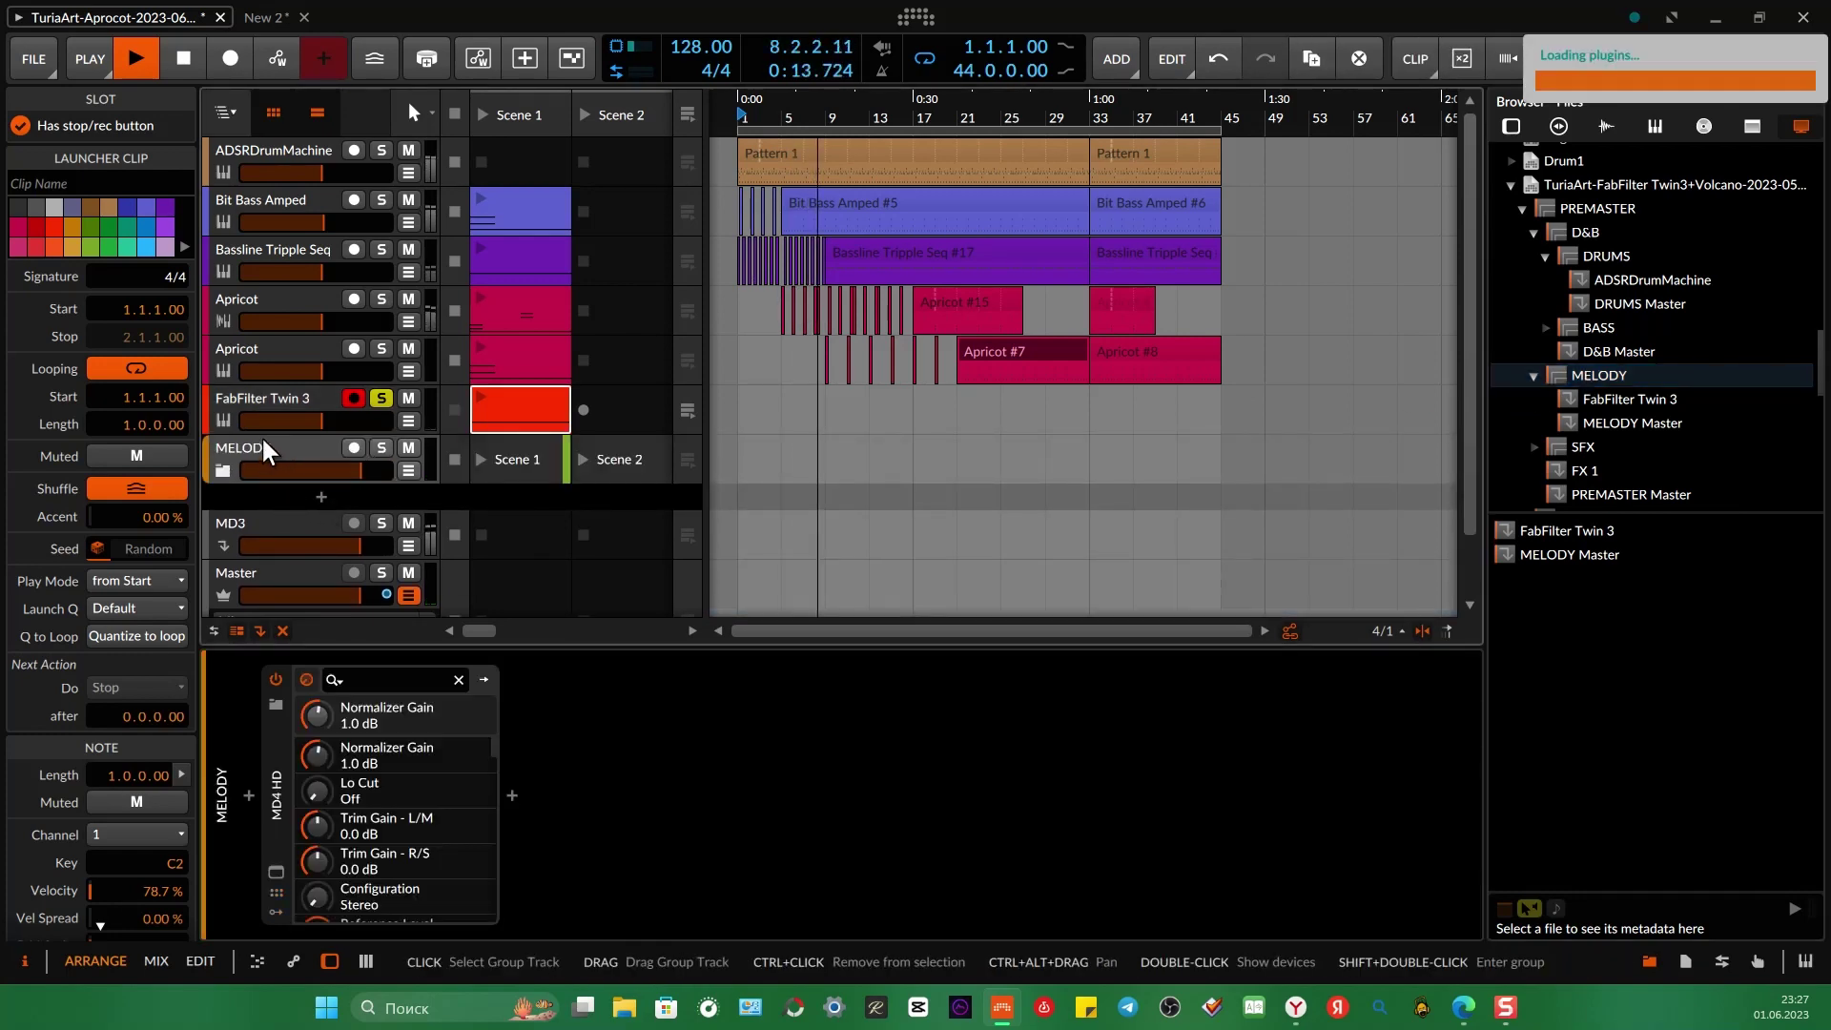
pyautogui.click(226, 472)
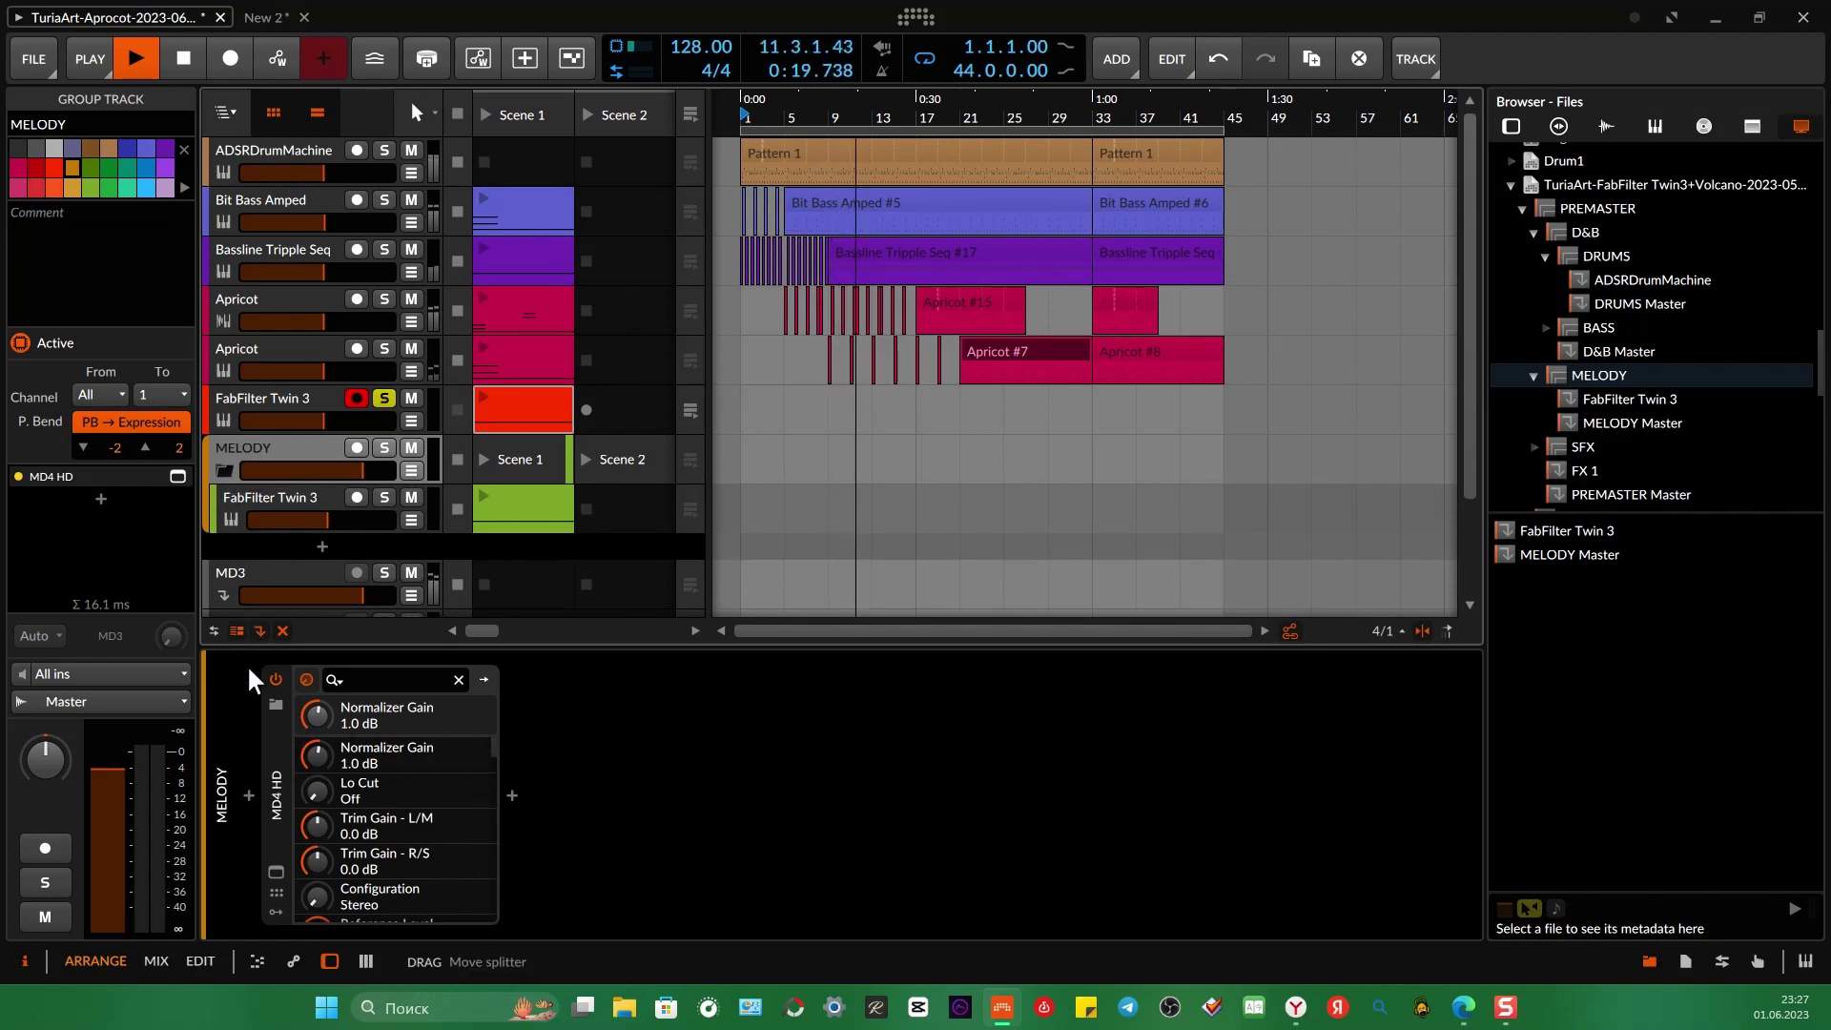
pyautogui.click(281, 777)
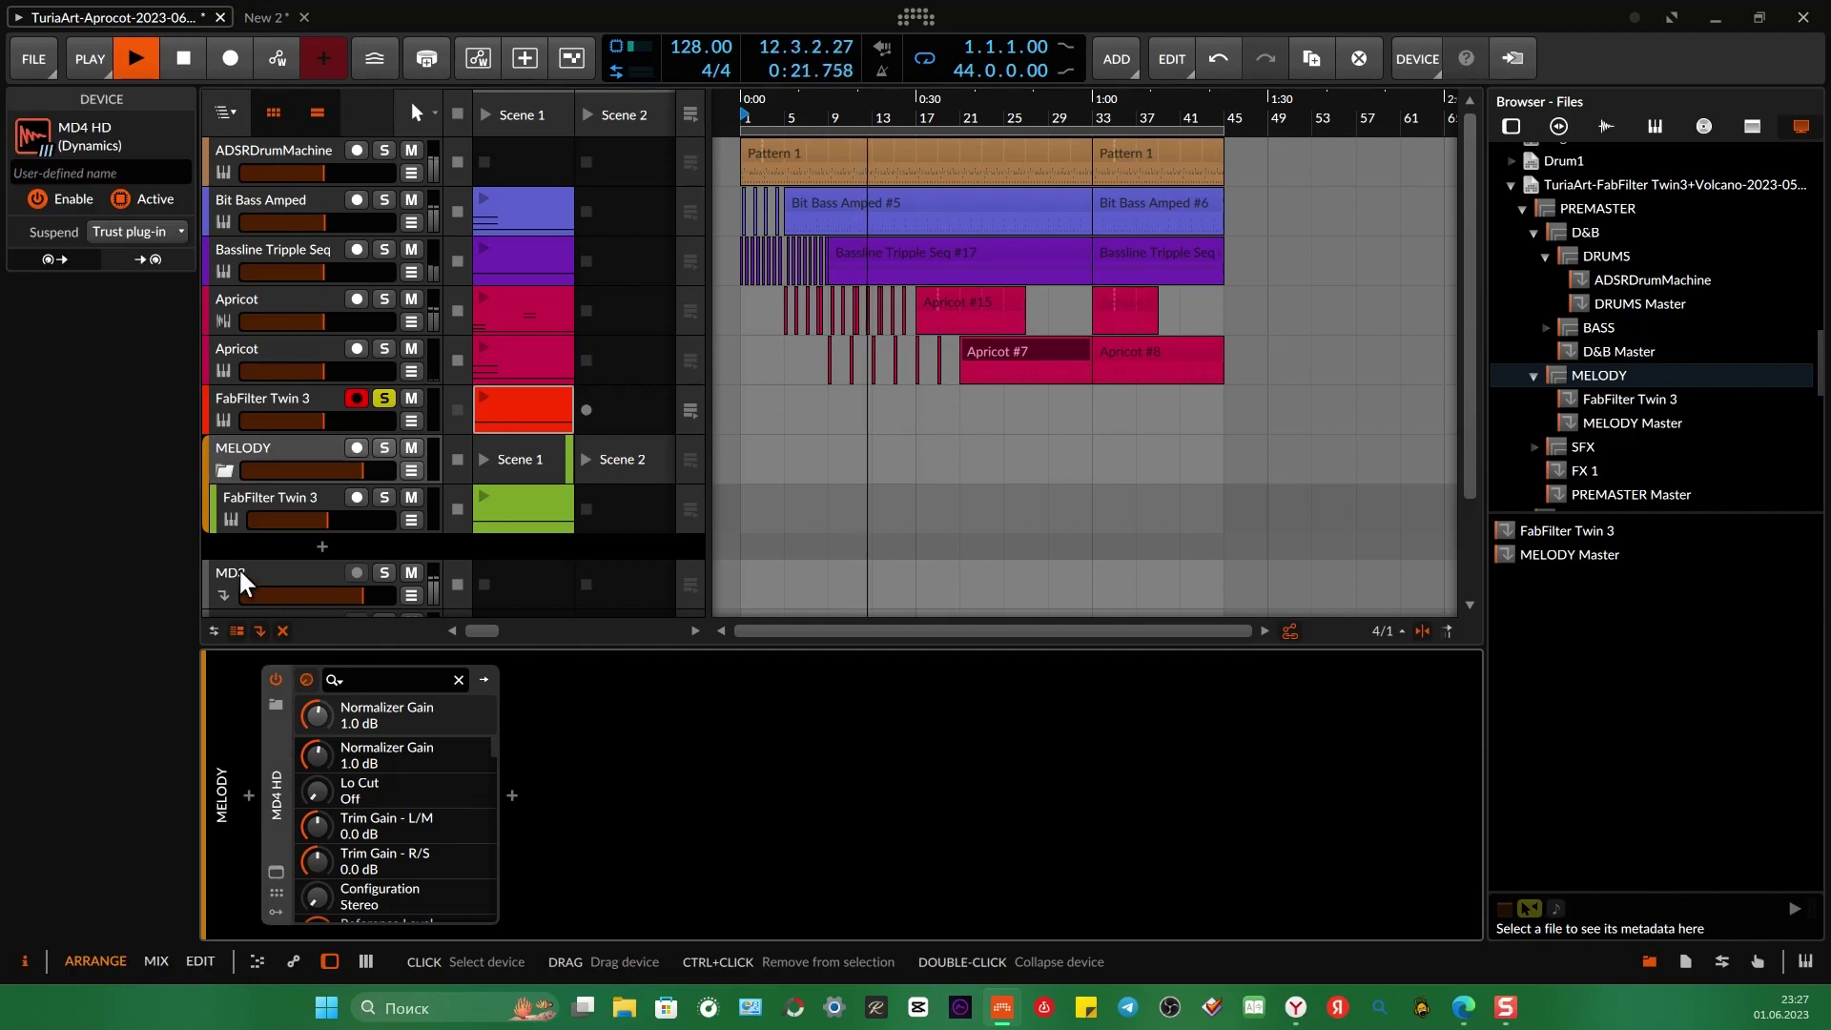
pyautogui.click(247, 503)
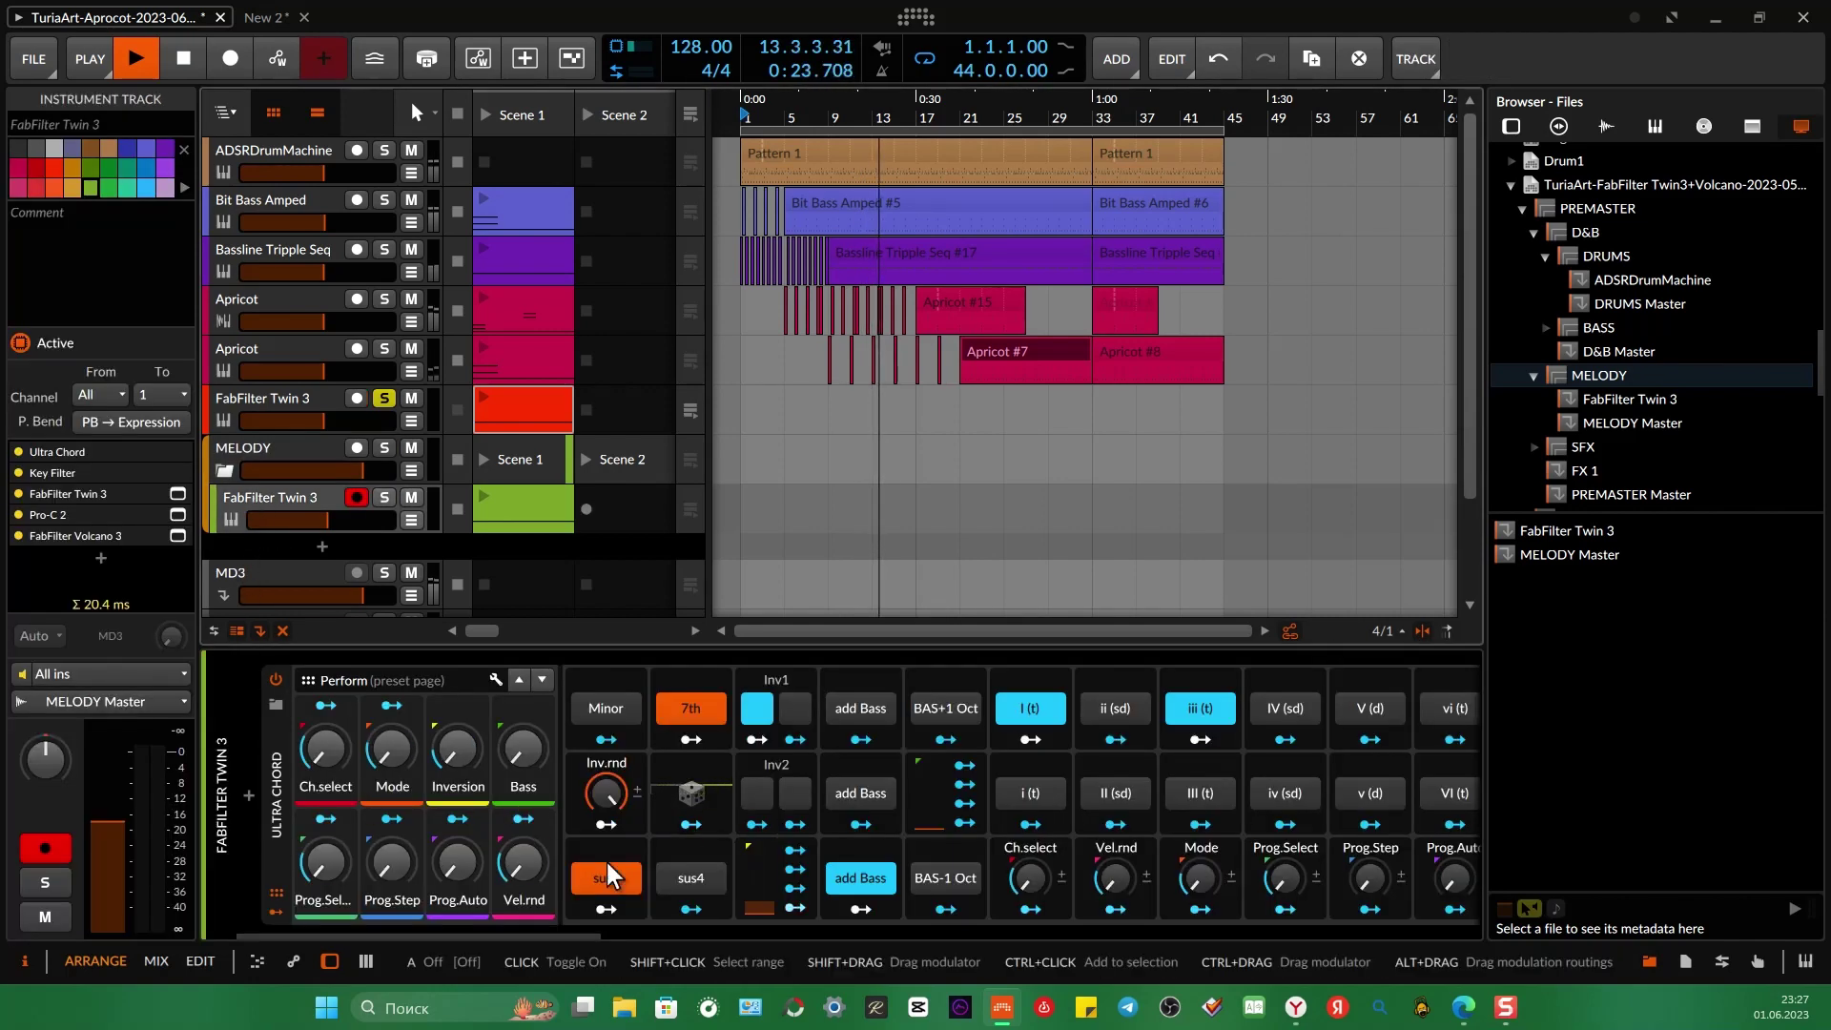
pyautogui.moveTo(526, 935); pyautogui.dragTo(592, 1020)
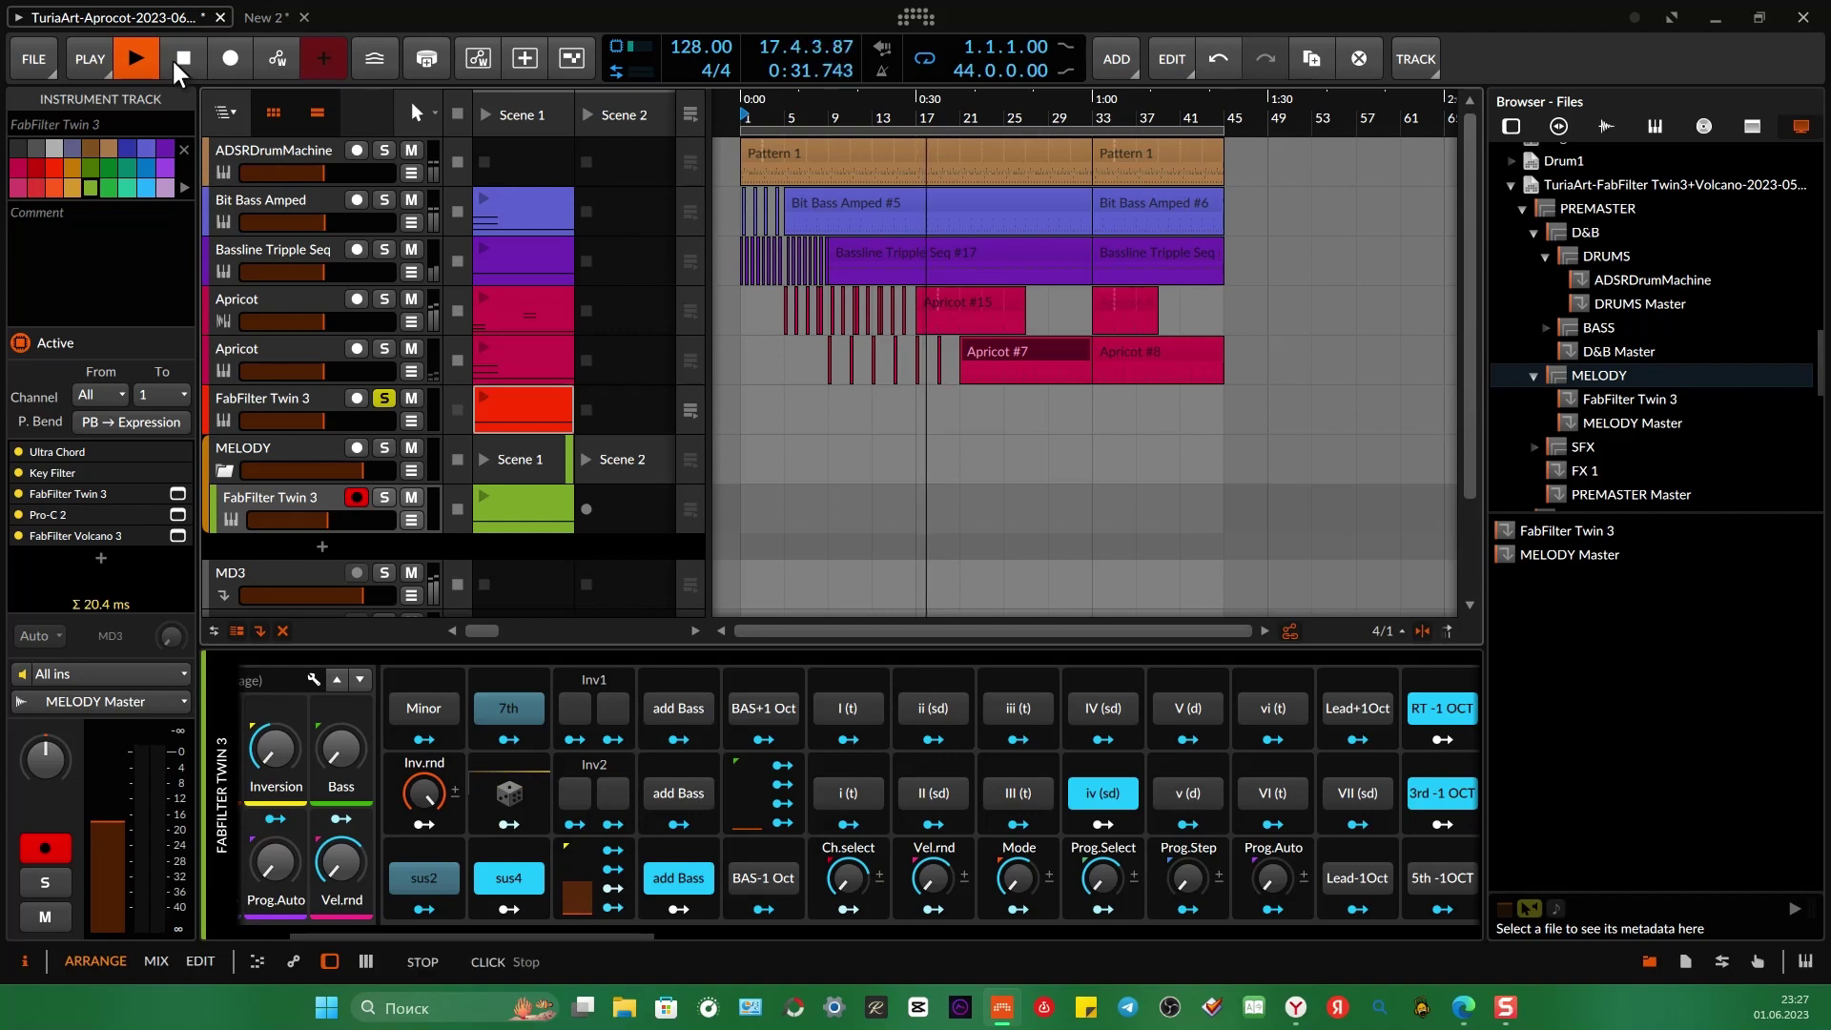
# Step: Switch to the New 2 project, activate its audio engine and narrow the clip launcher to show two scenes
pyautogui.click(255, 21)
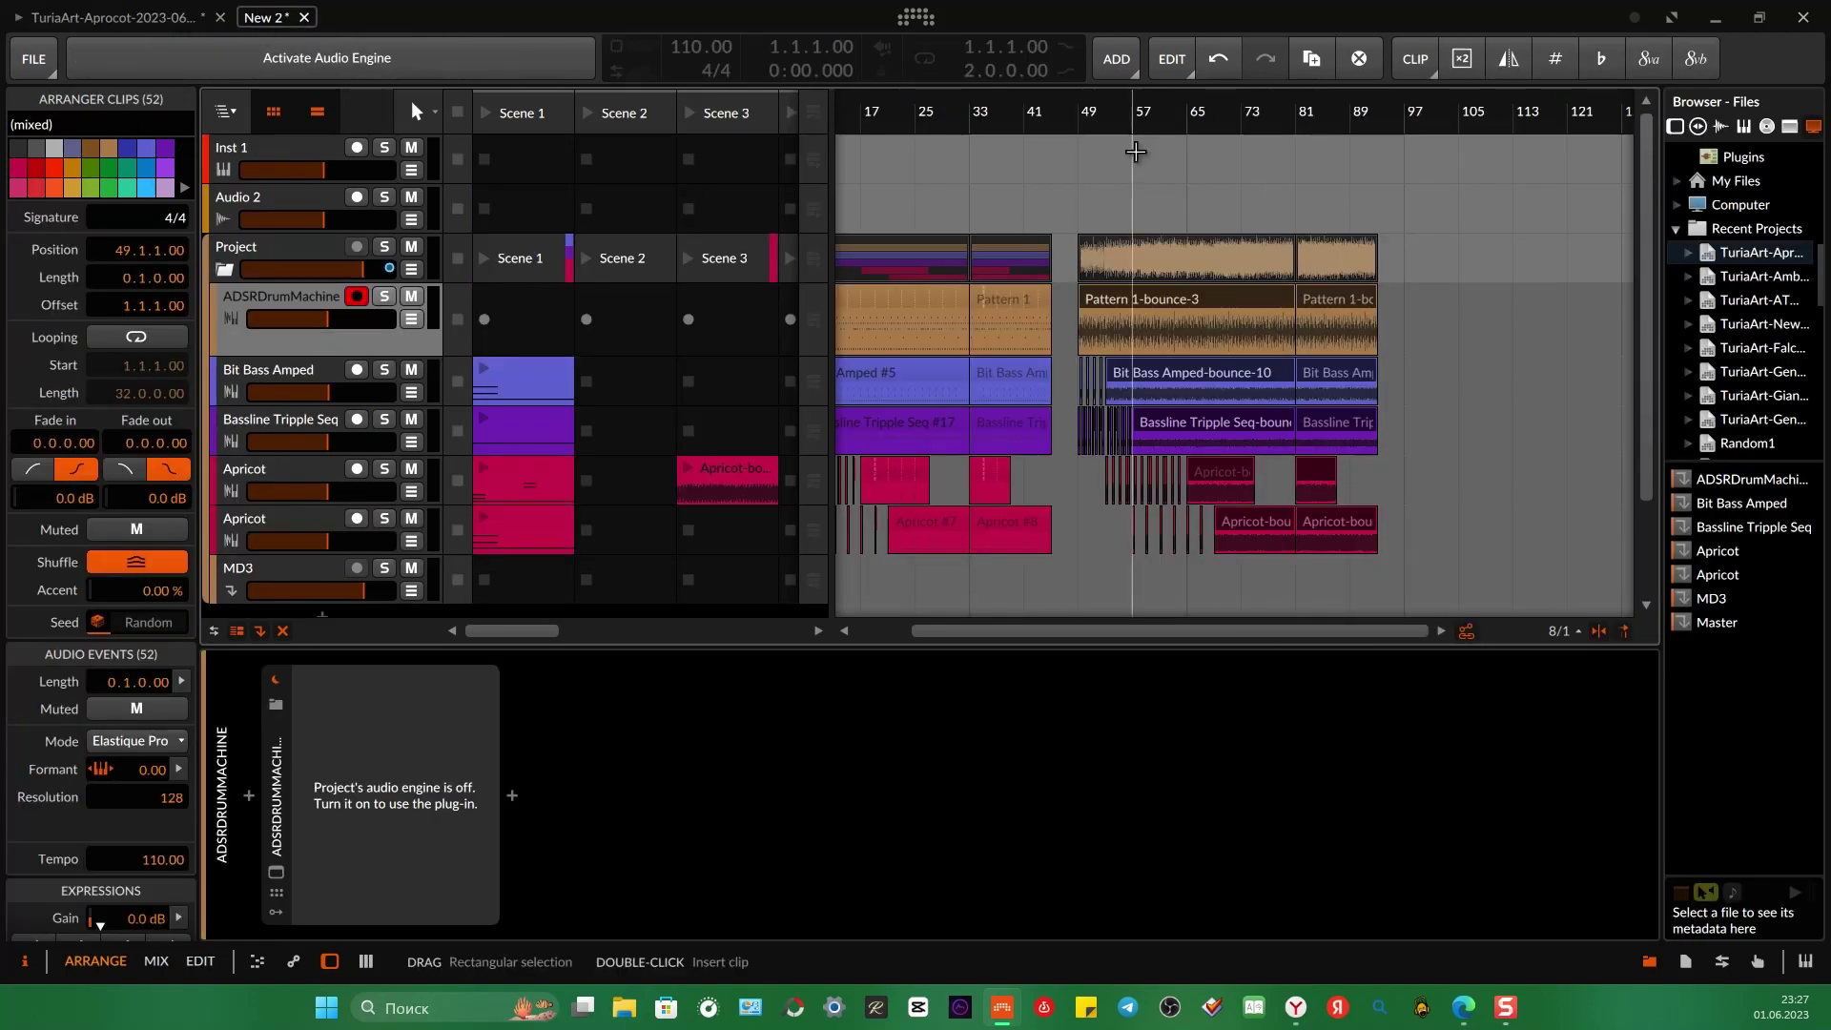
pyautogui.click(408, 59)
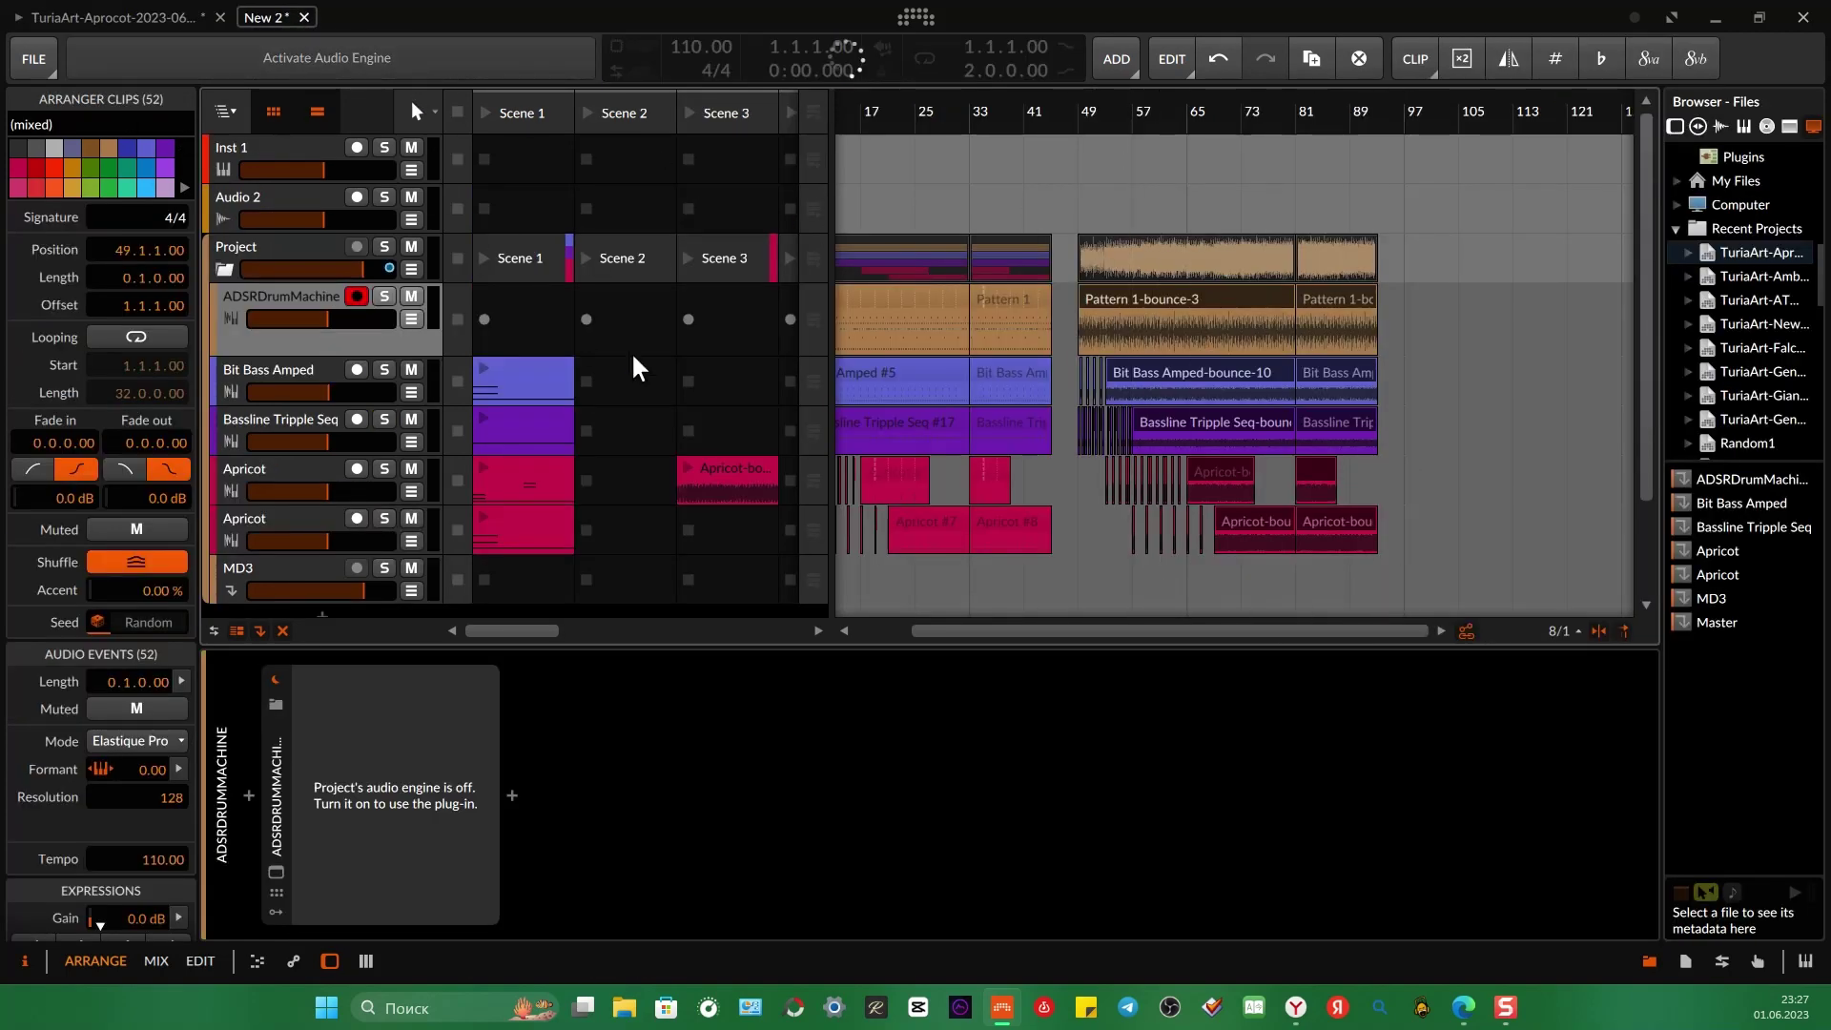
pyautogui.moveTo(821, 388); pyautogui.dragTo(620, 382)
pyautogui.scroll(10, 923, 518)
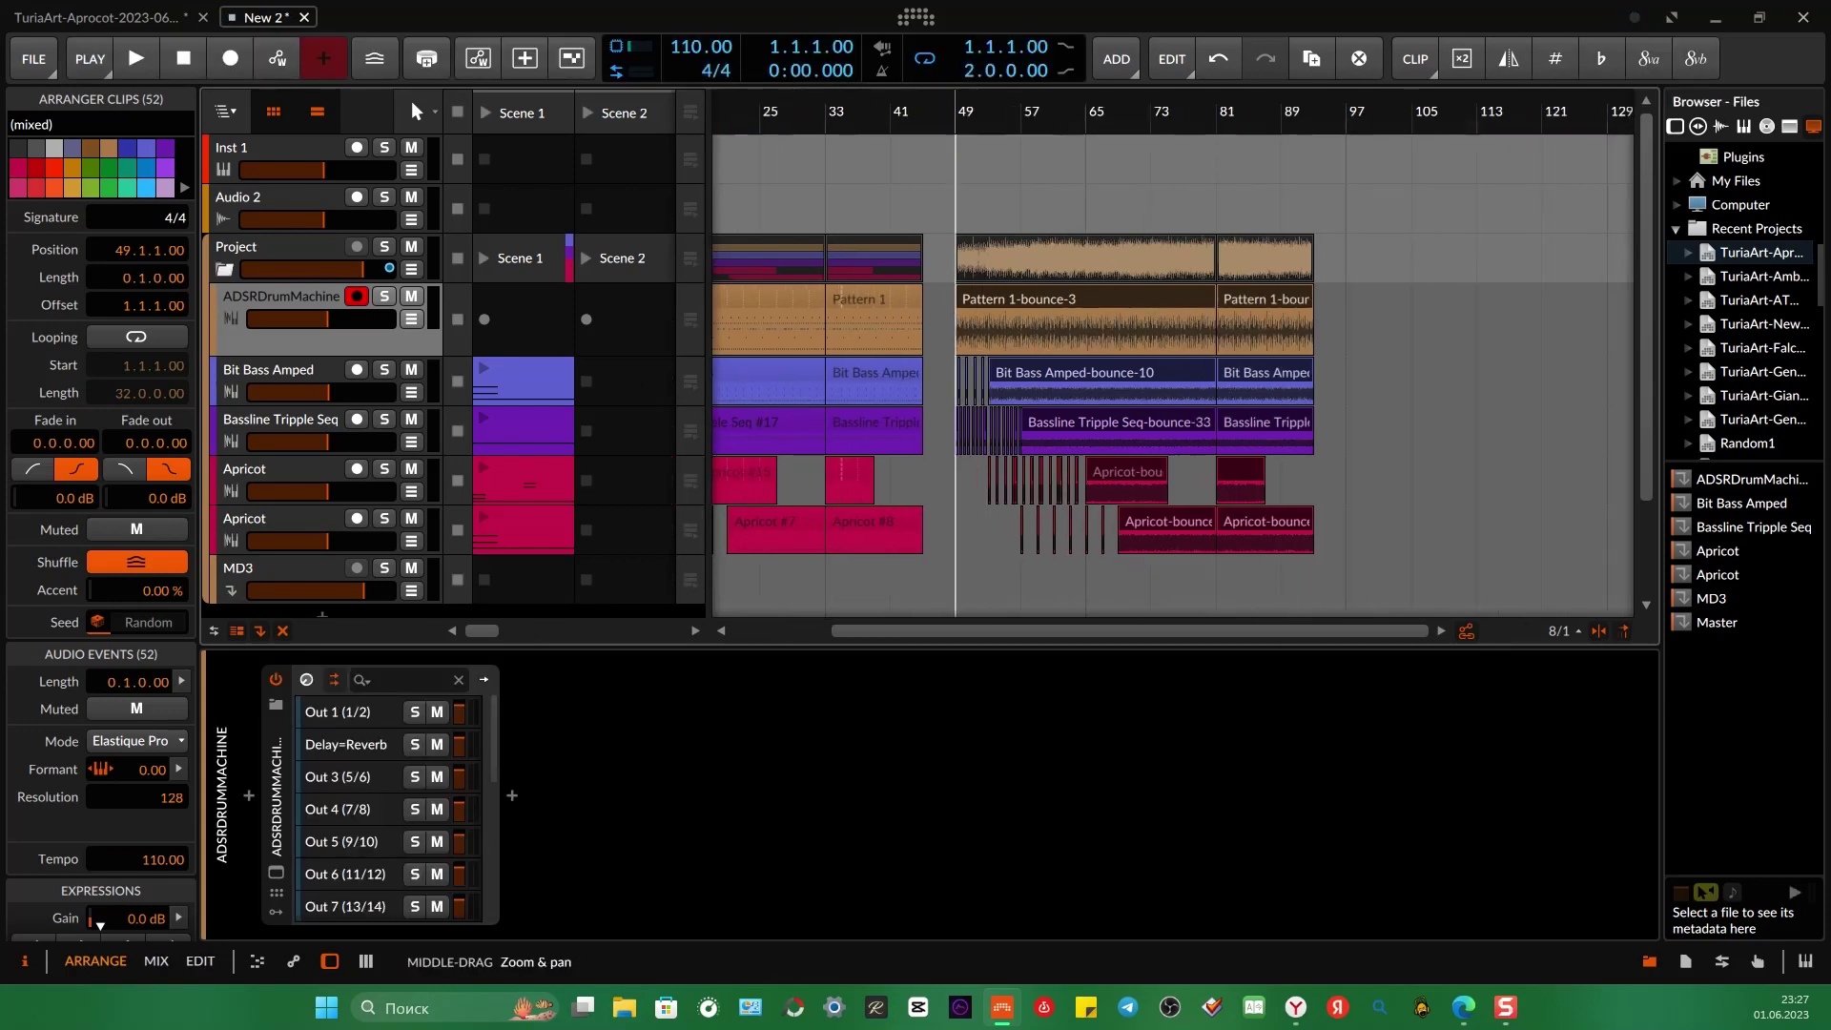
pyautogui.scroll(-10, 953, 430)
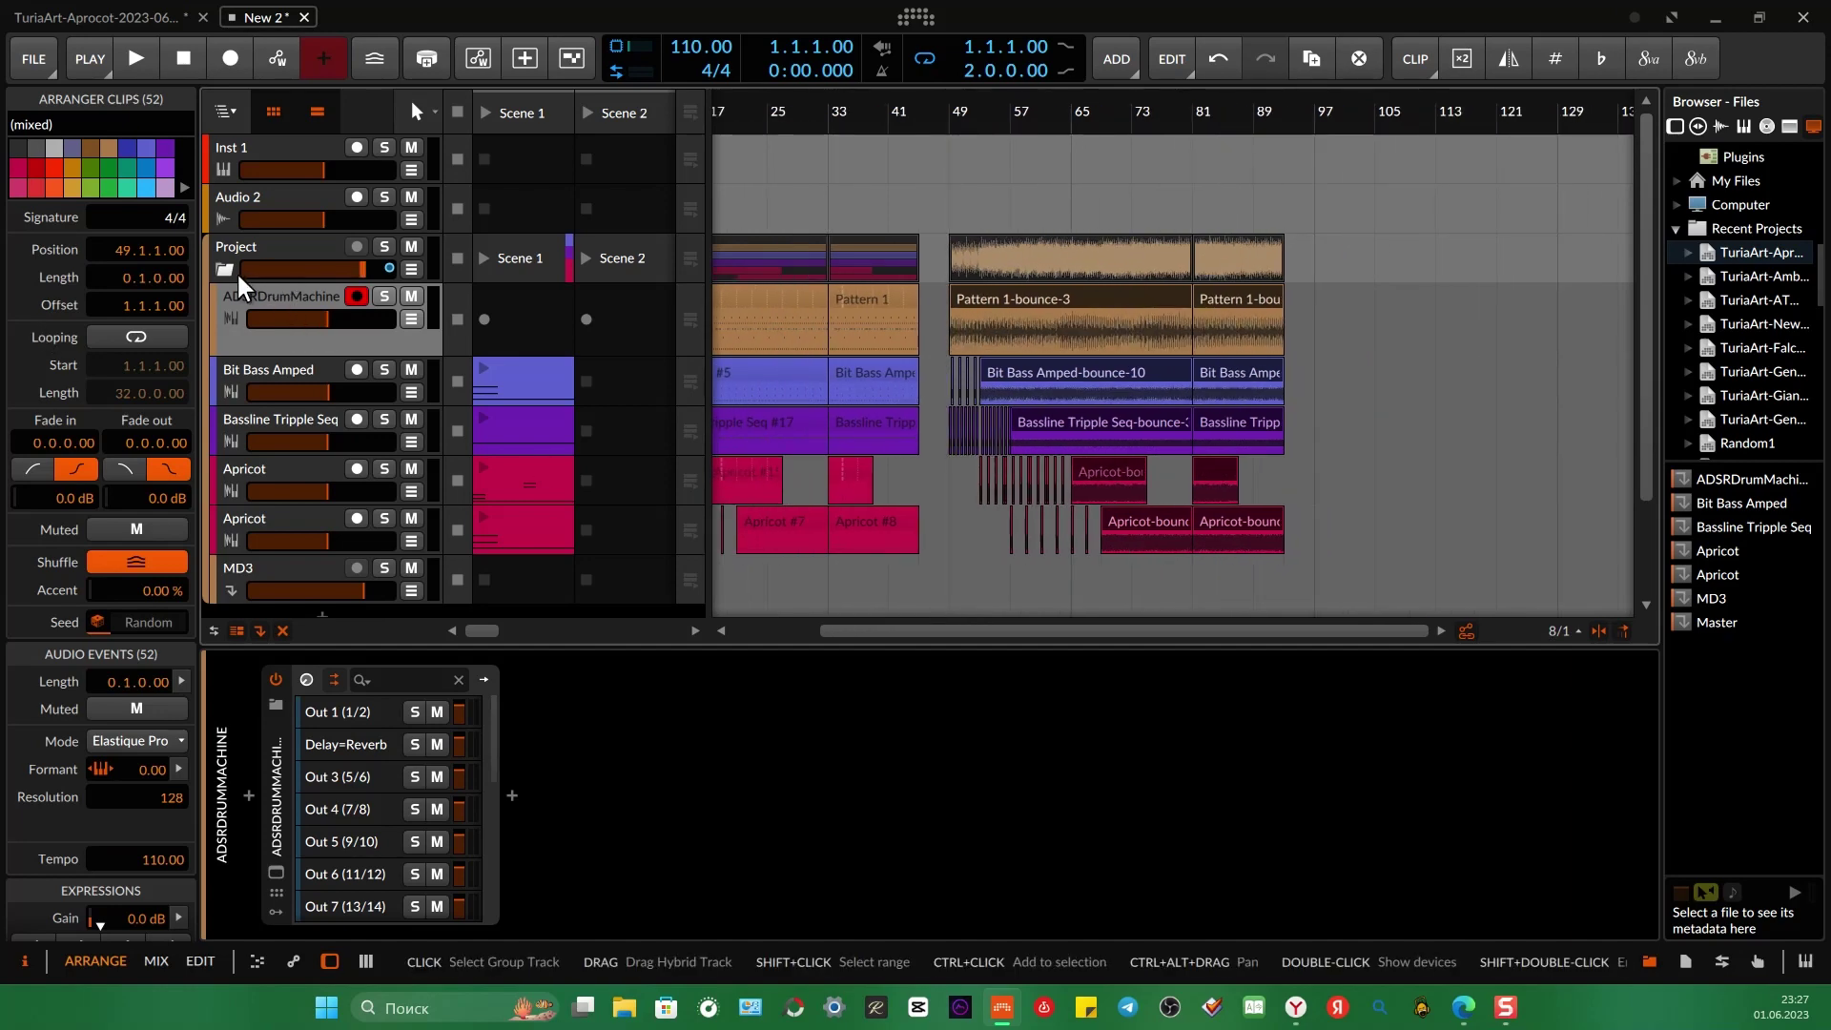
# Step: Fold the Project group track and duplicate it
pyautogui.doubleClick(281, 257)
pyautogui.click(281, 257)
pyautogui.rightClick(282, 258)
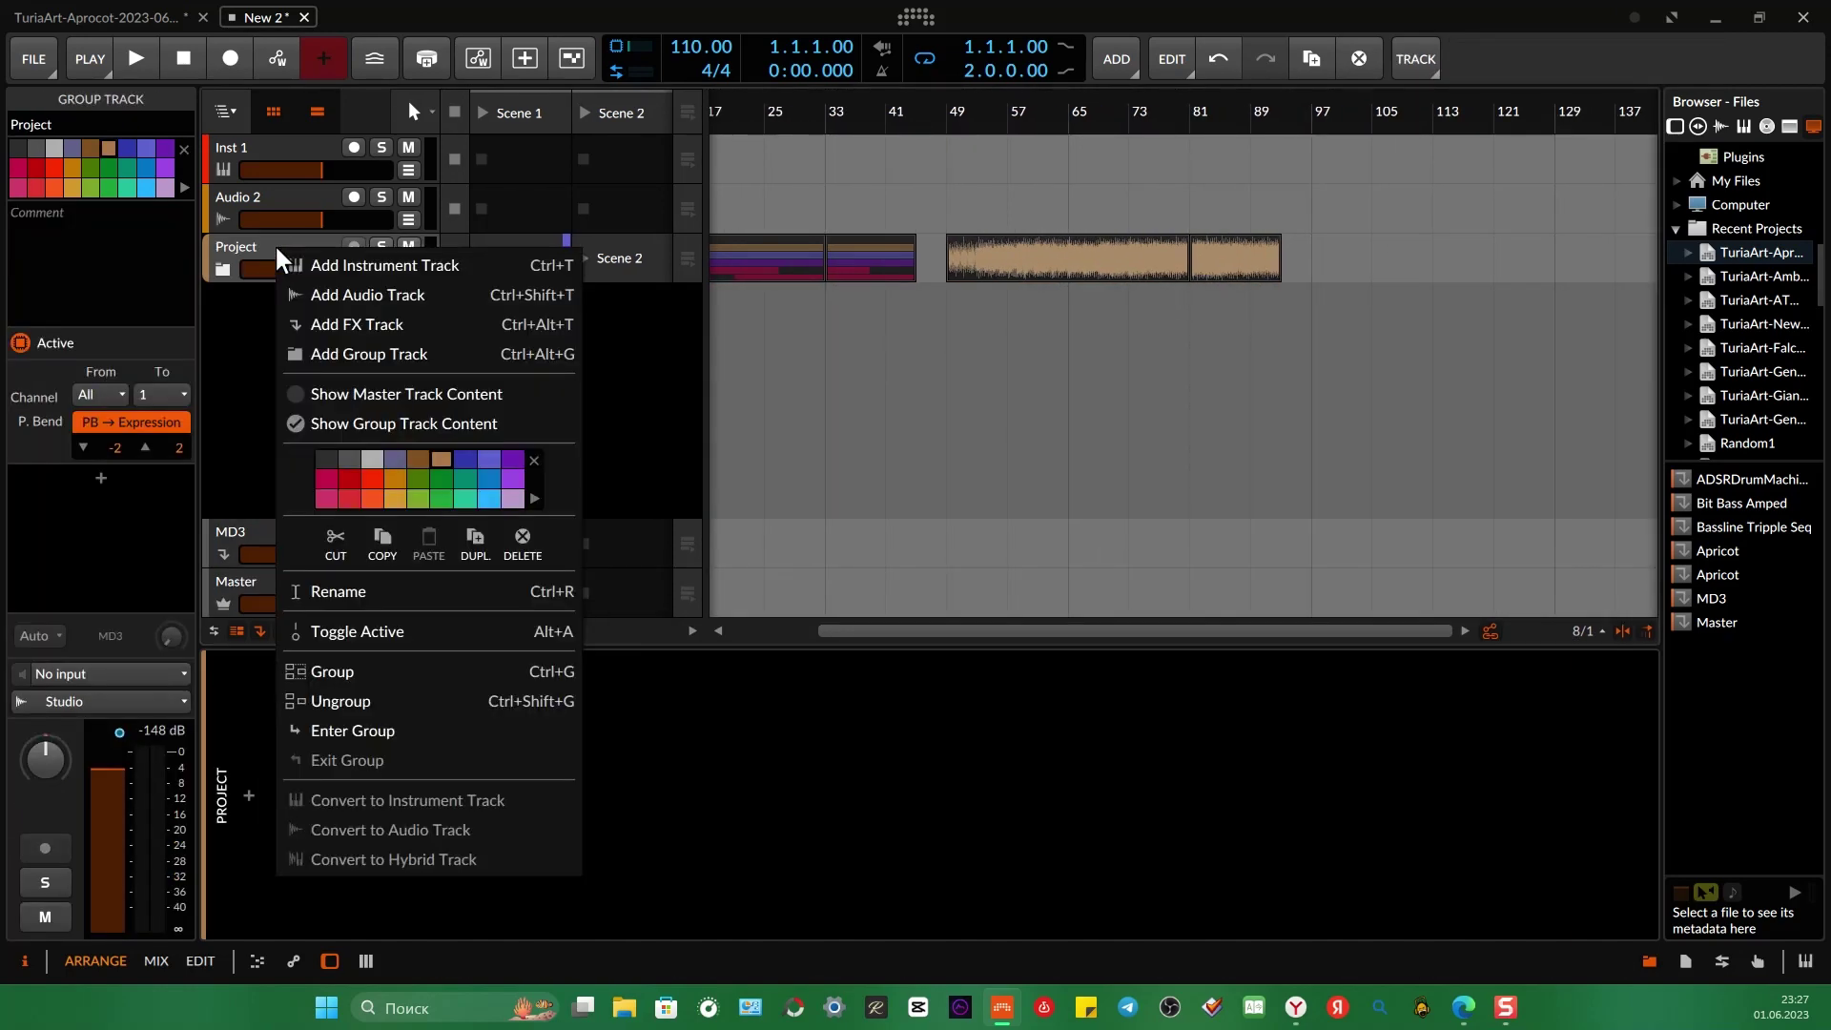
pyautogui.click(475, 542)
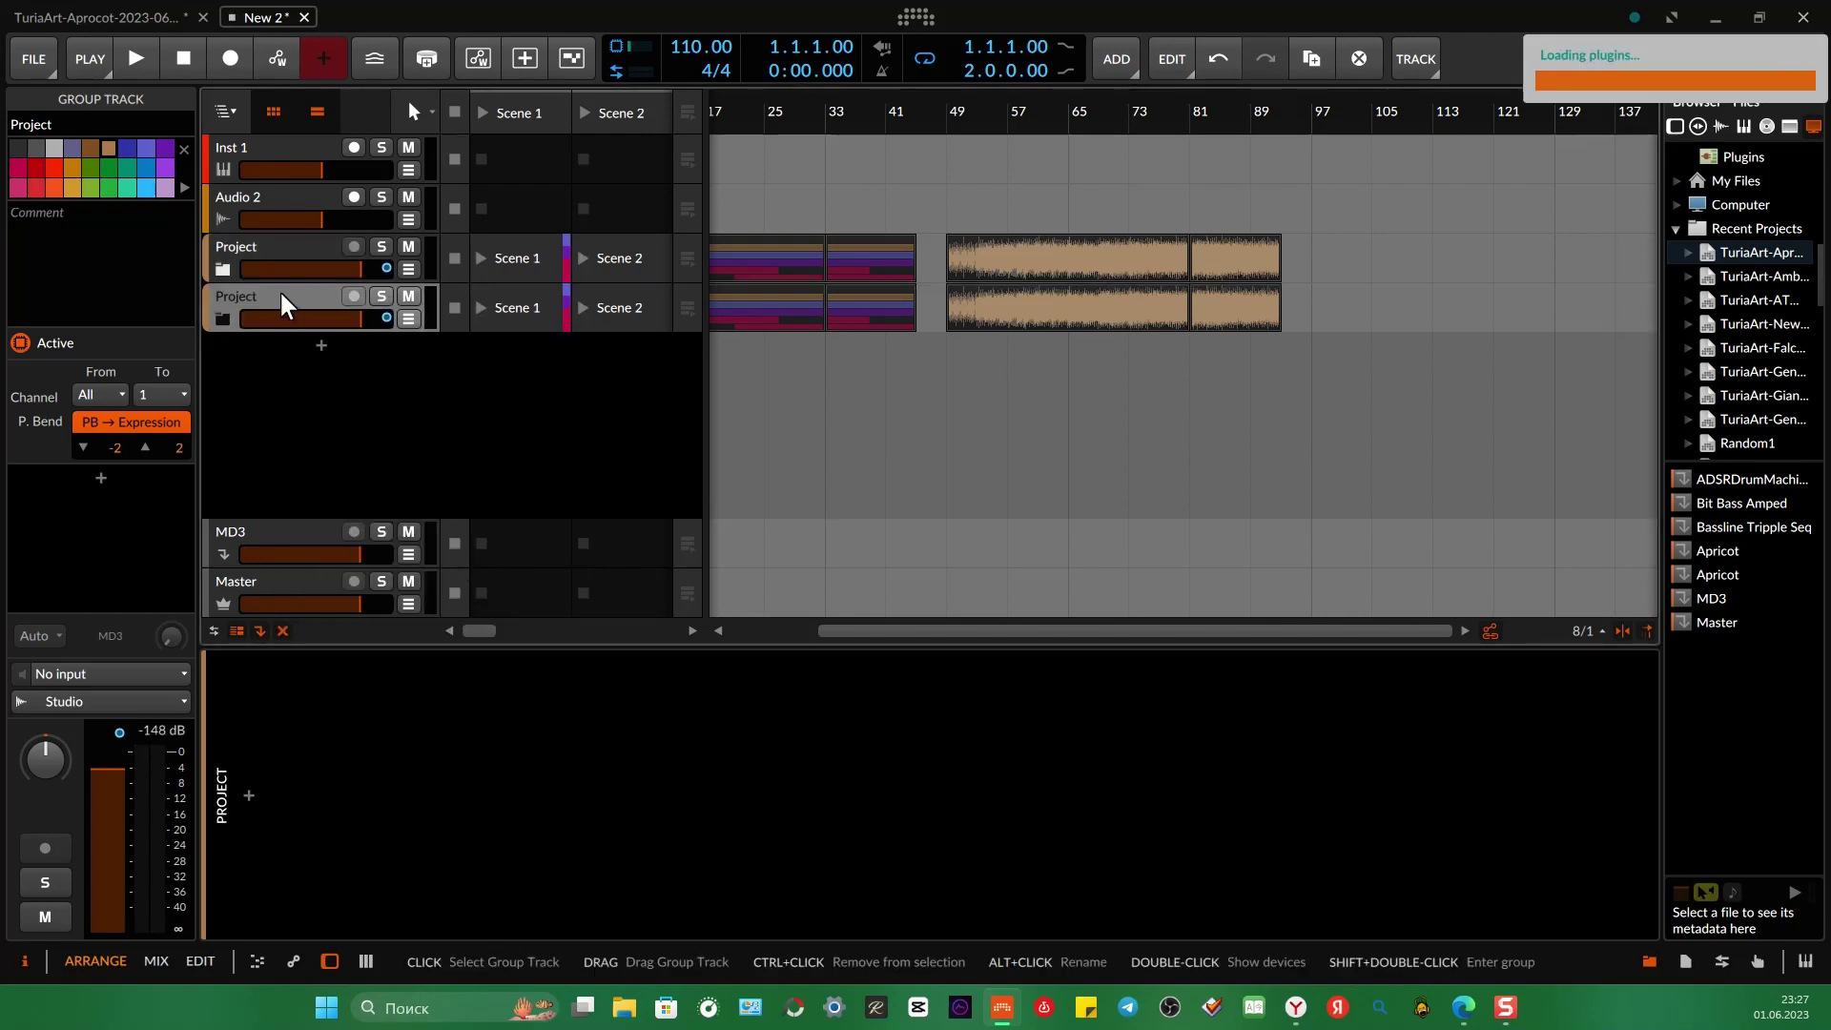
# Step: Unfold the duplicated Project group to show its child tracks, and select the original Project group
pyautogui.keyDown('ctrl'); pyautogui.click(283, 305); pyautogui.keyUp('ctrl')
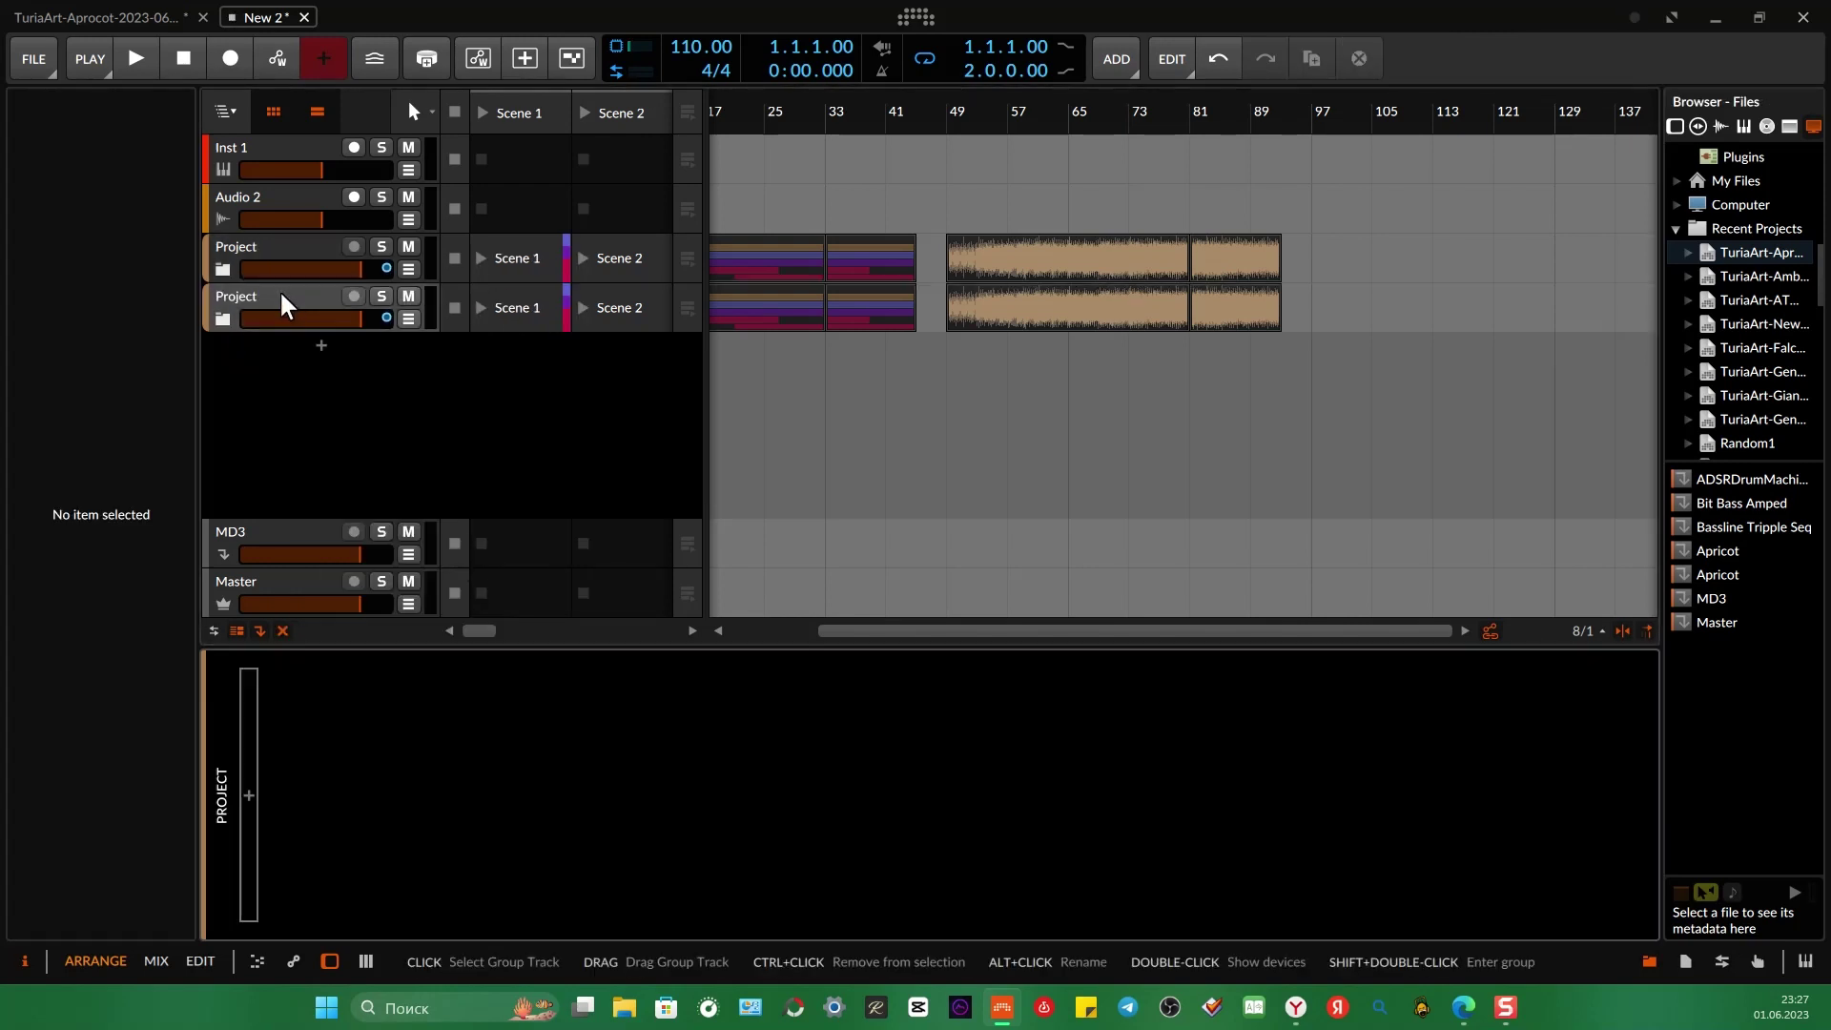
pyautogui.click(283, 305)
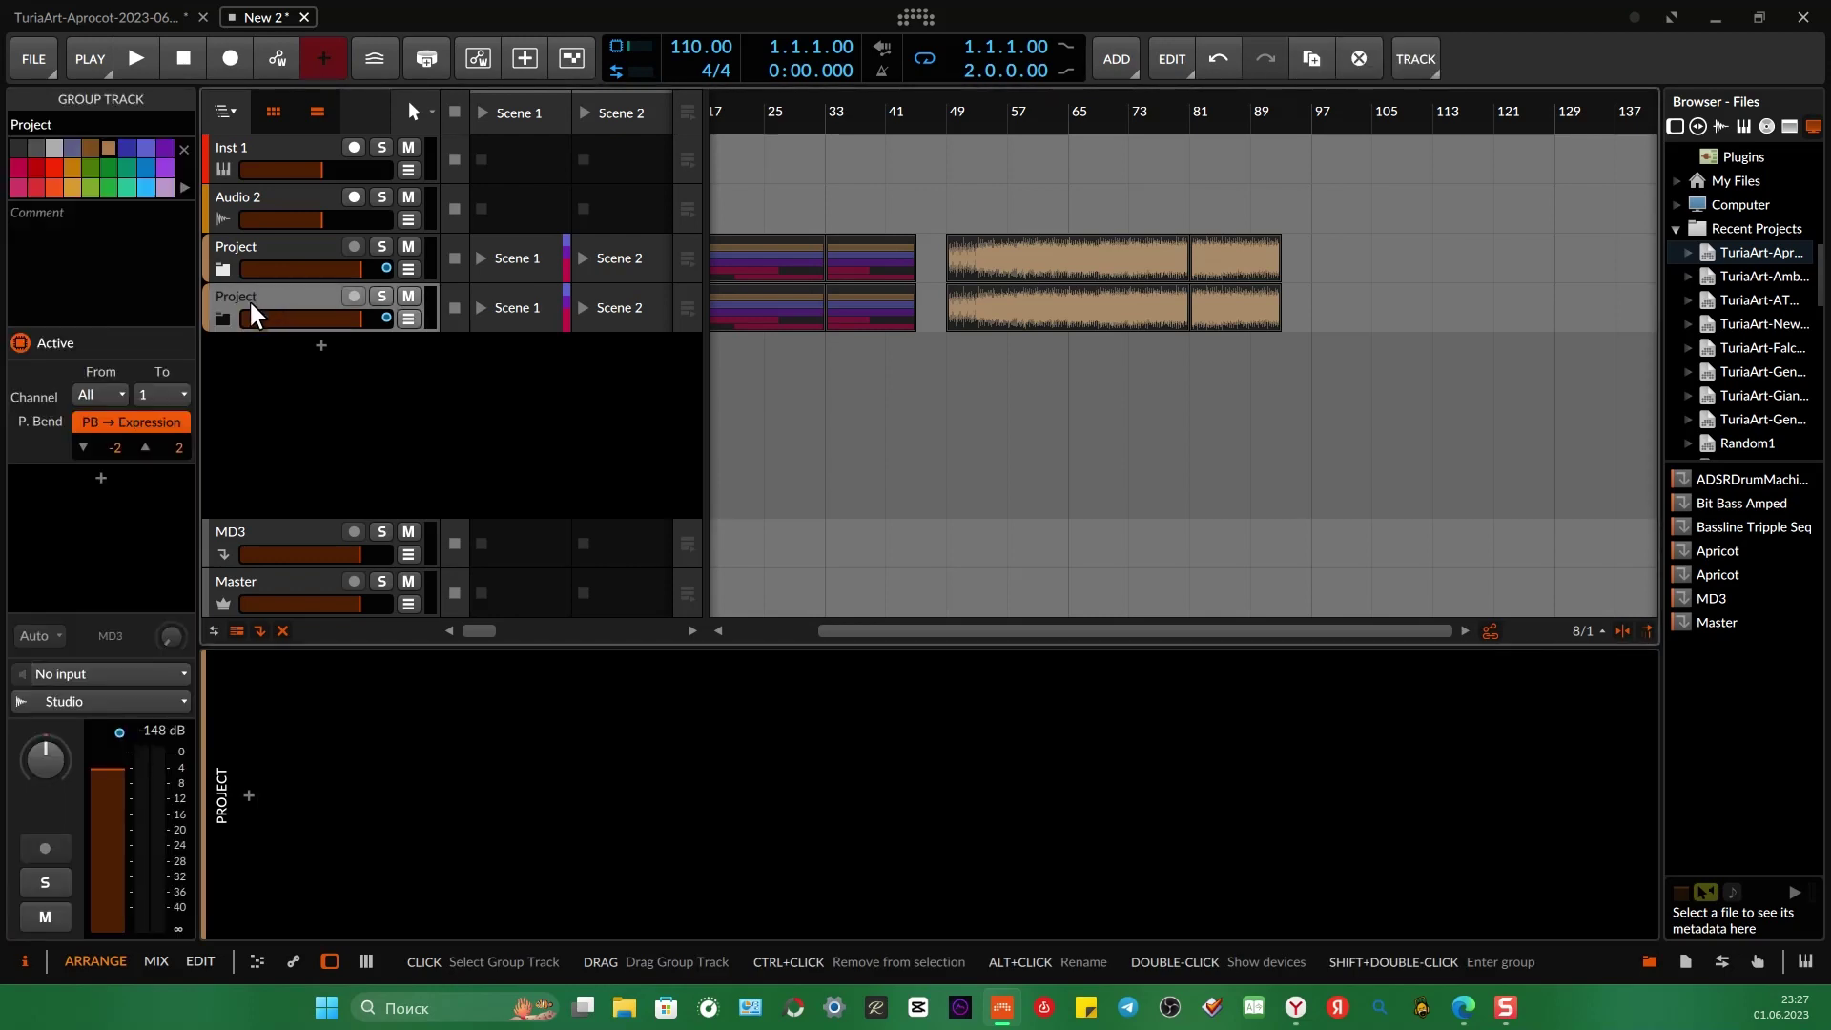
pyautogui.click(229, 317)
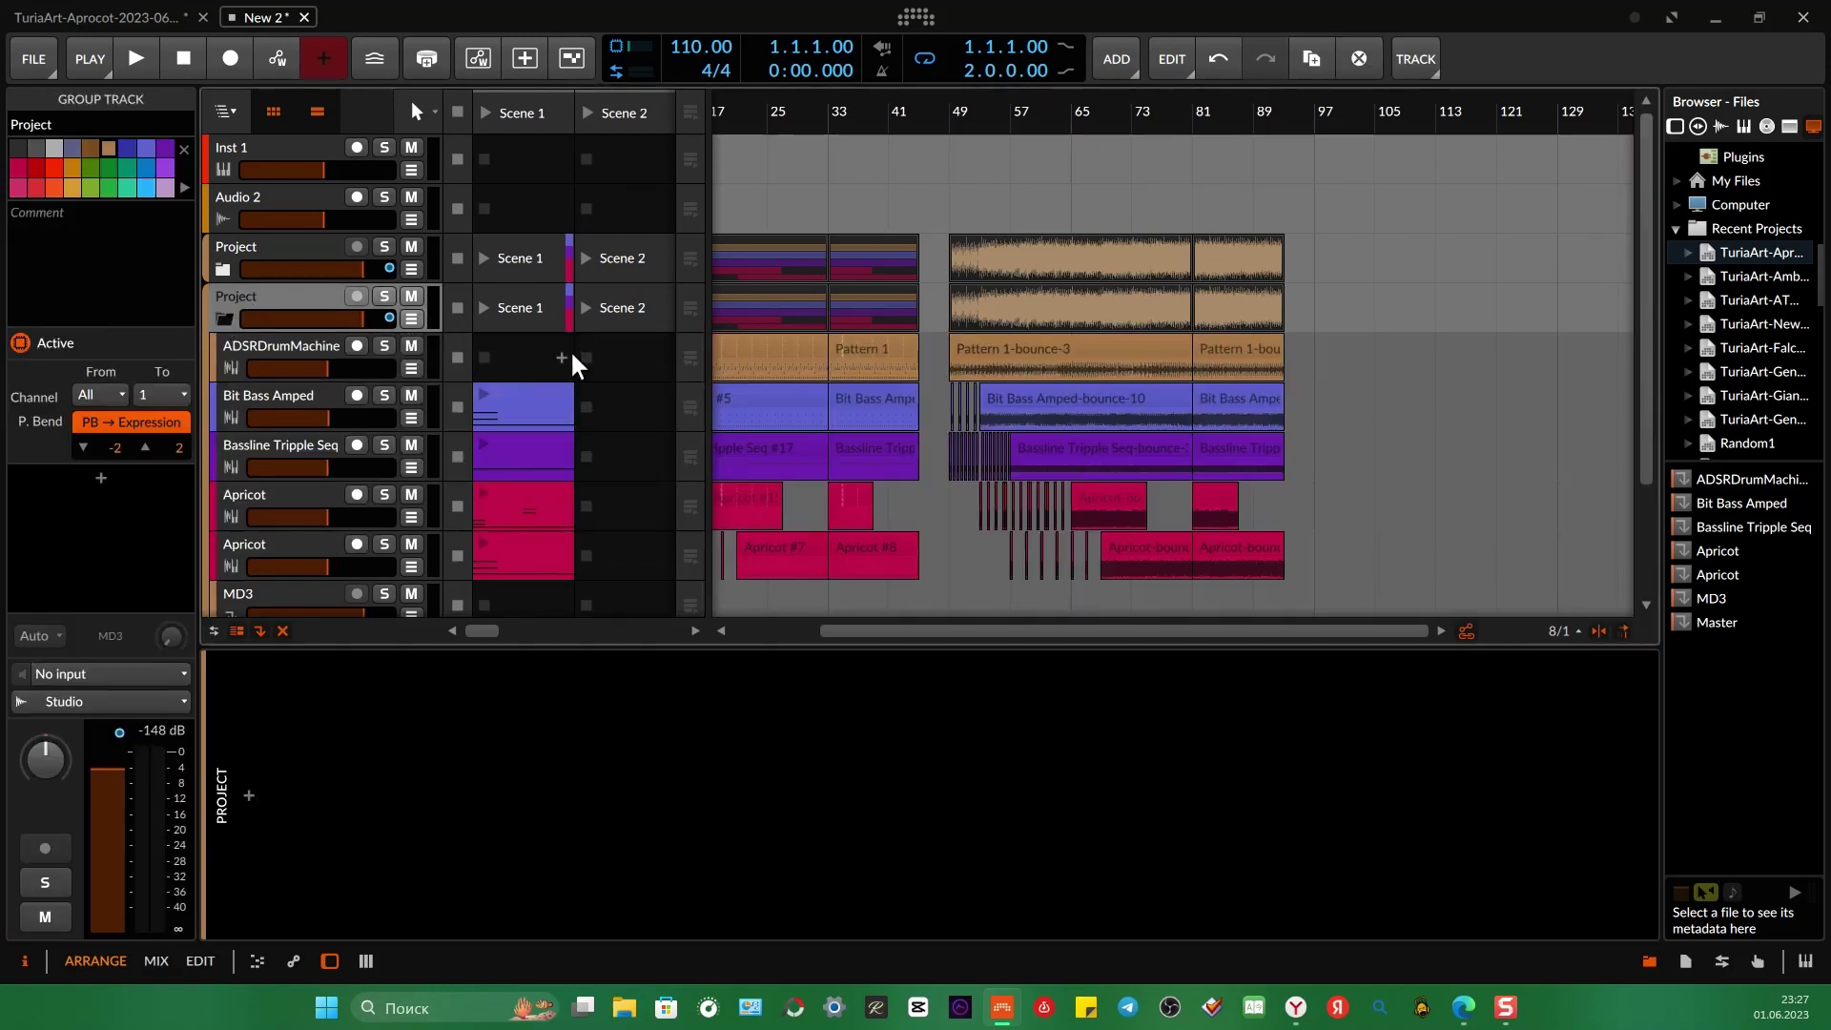
pyautogui.click(310, 251)
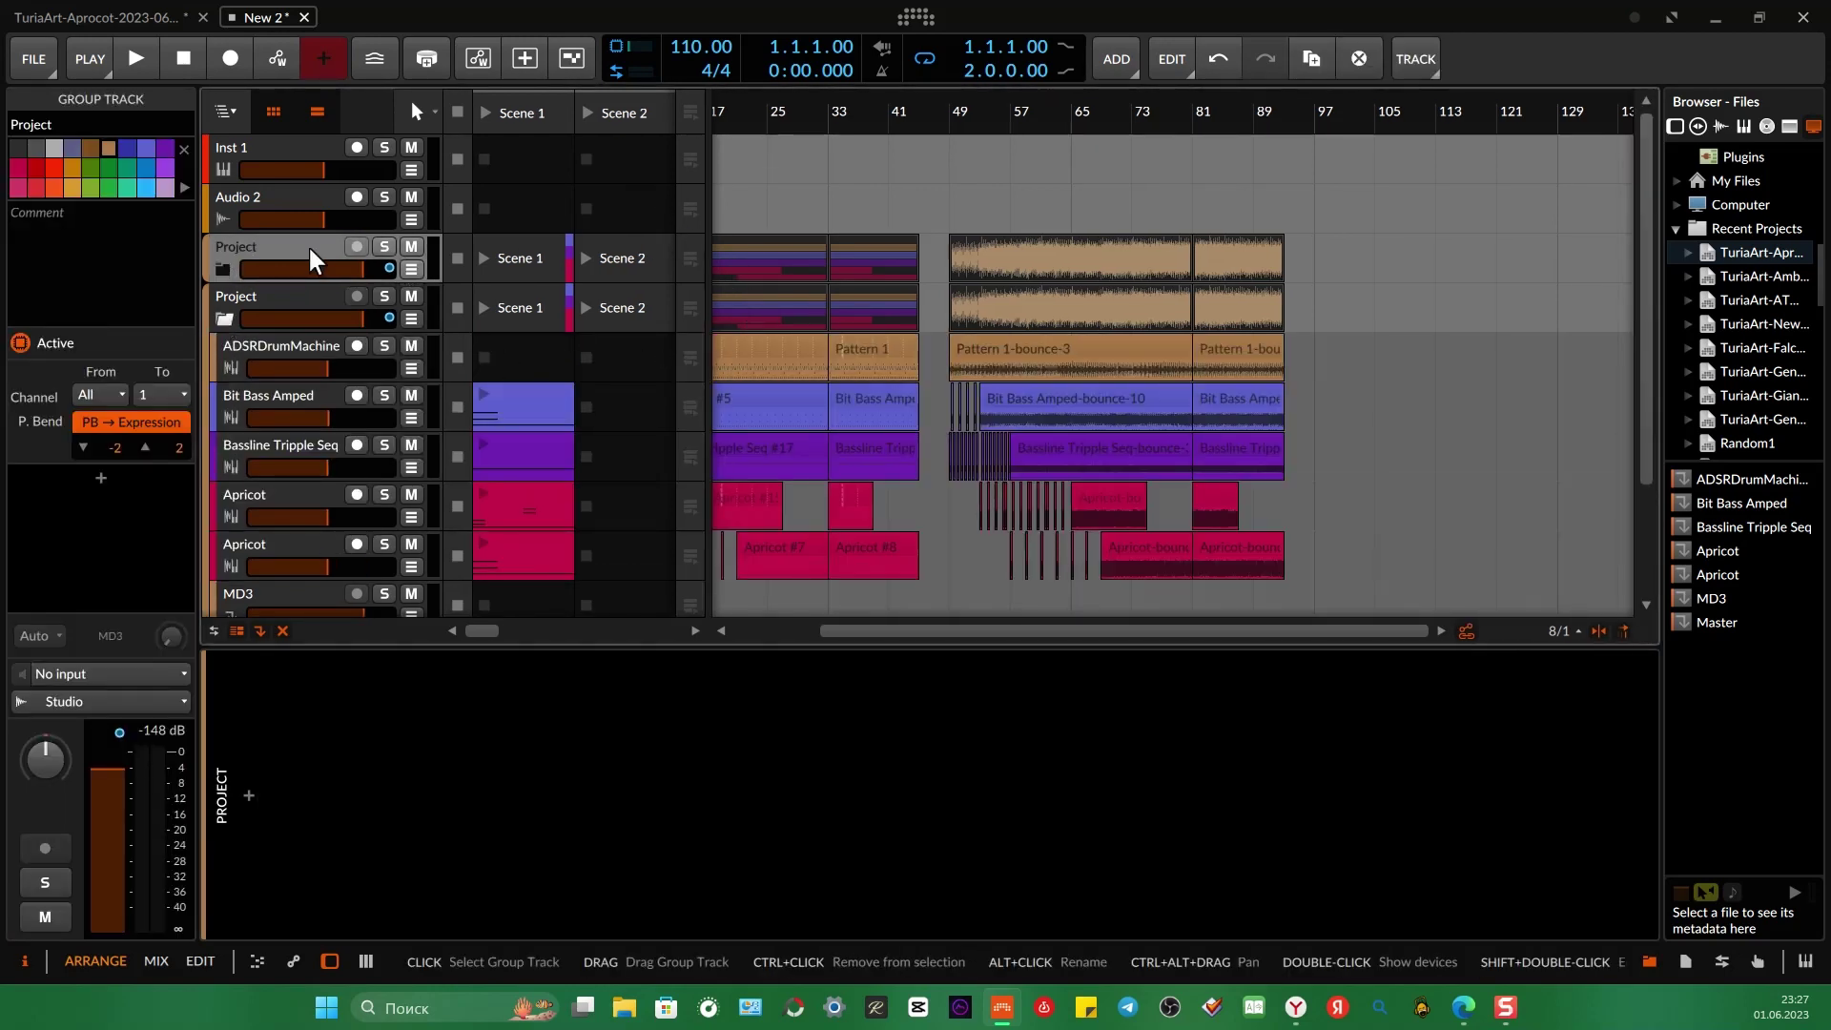
# Step: Delete the original clips before bar 49 from both Project groups and move the bounced clips to bar 1
pyautogui.moveTo(932, 391); pyautogui.dragTo(1186, 408)
pyautogui.moveTo(1039, 195); pyautogui.dragTo(752, 615)
pyautogui.press('Delete')
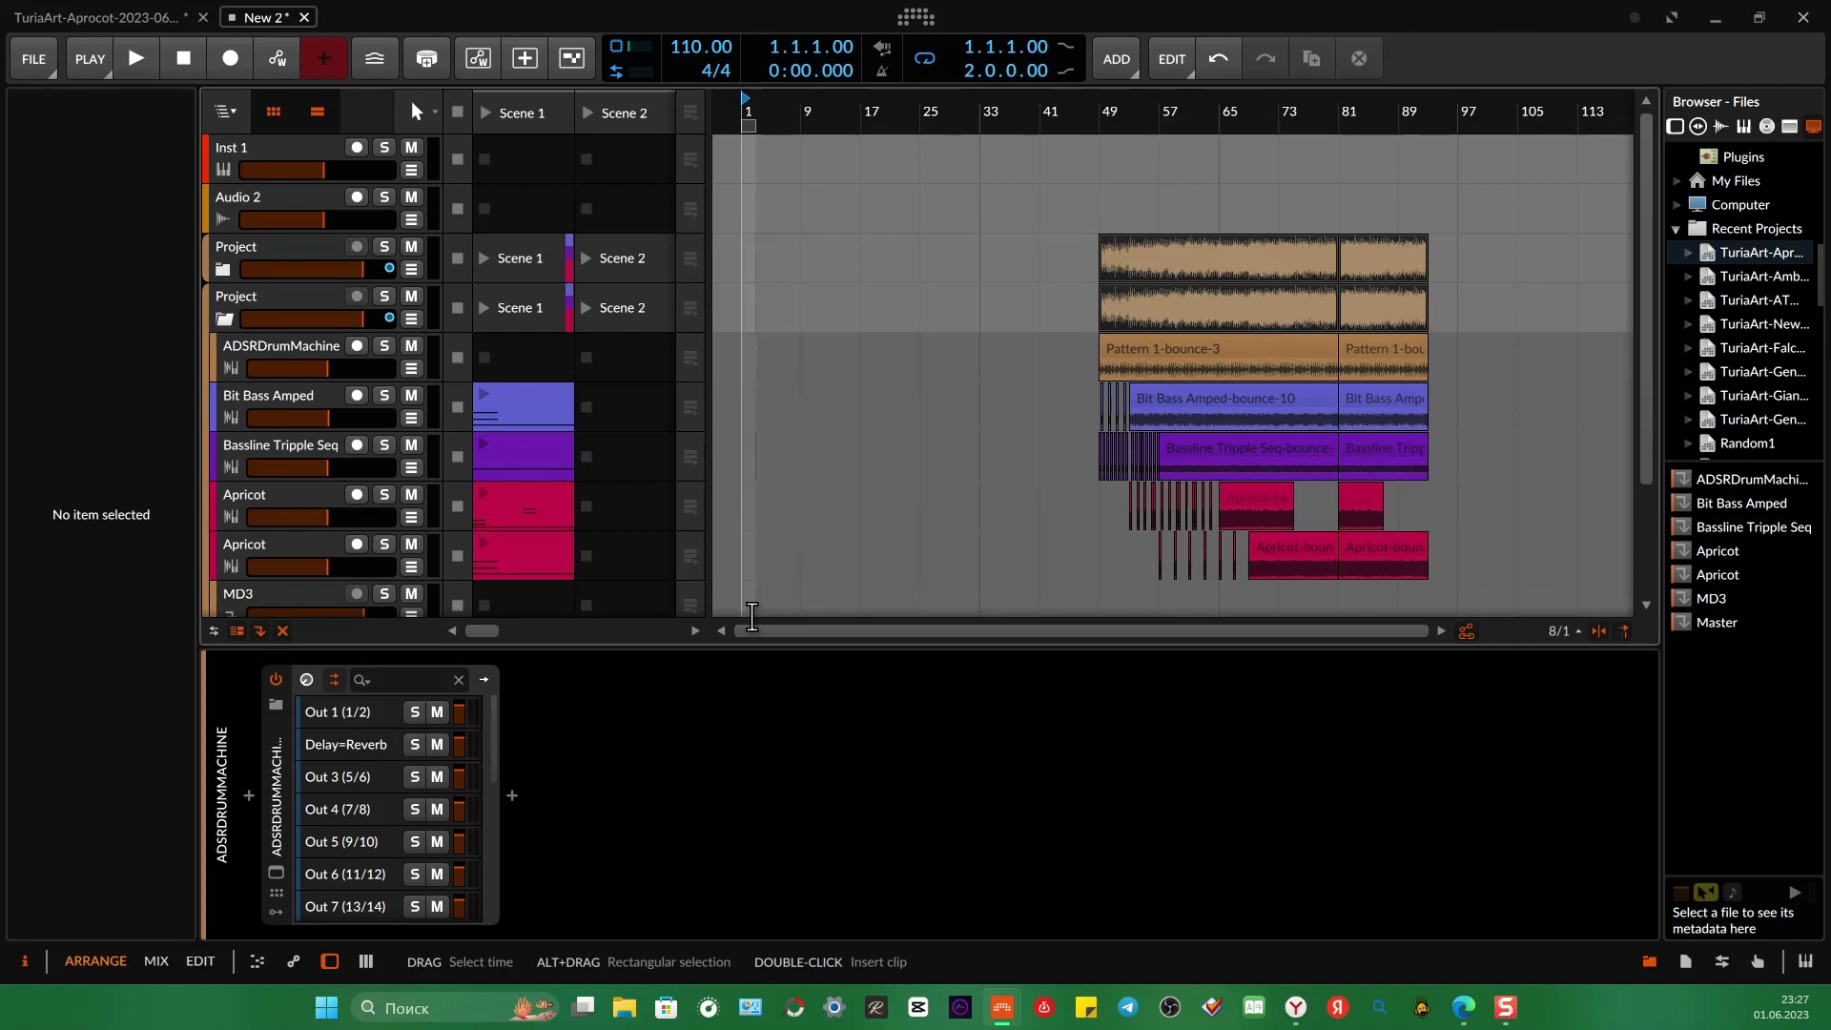
pyautogui.moveTo(1089, 201); pyautogui.dragTo(1142, 501)
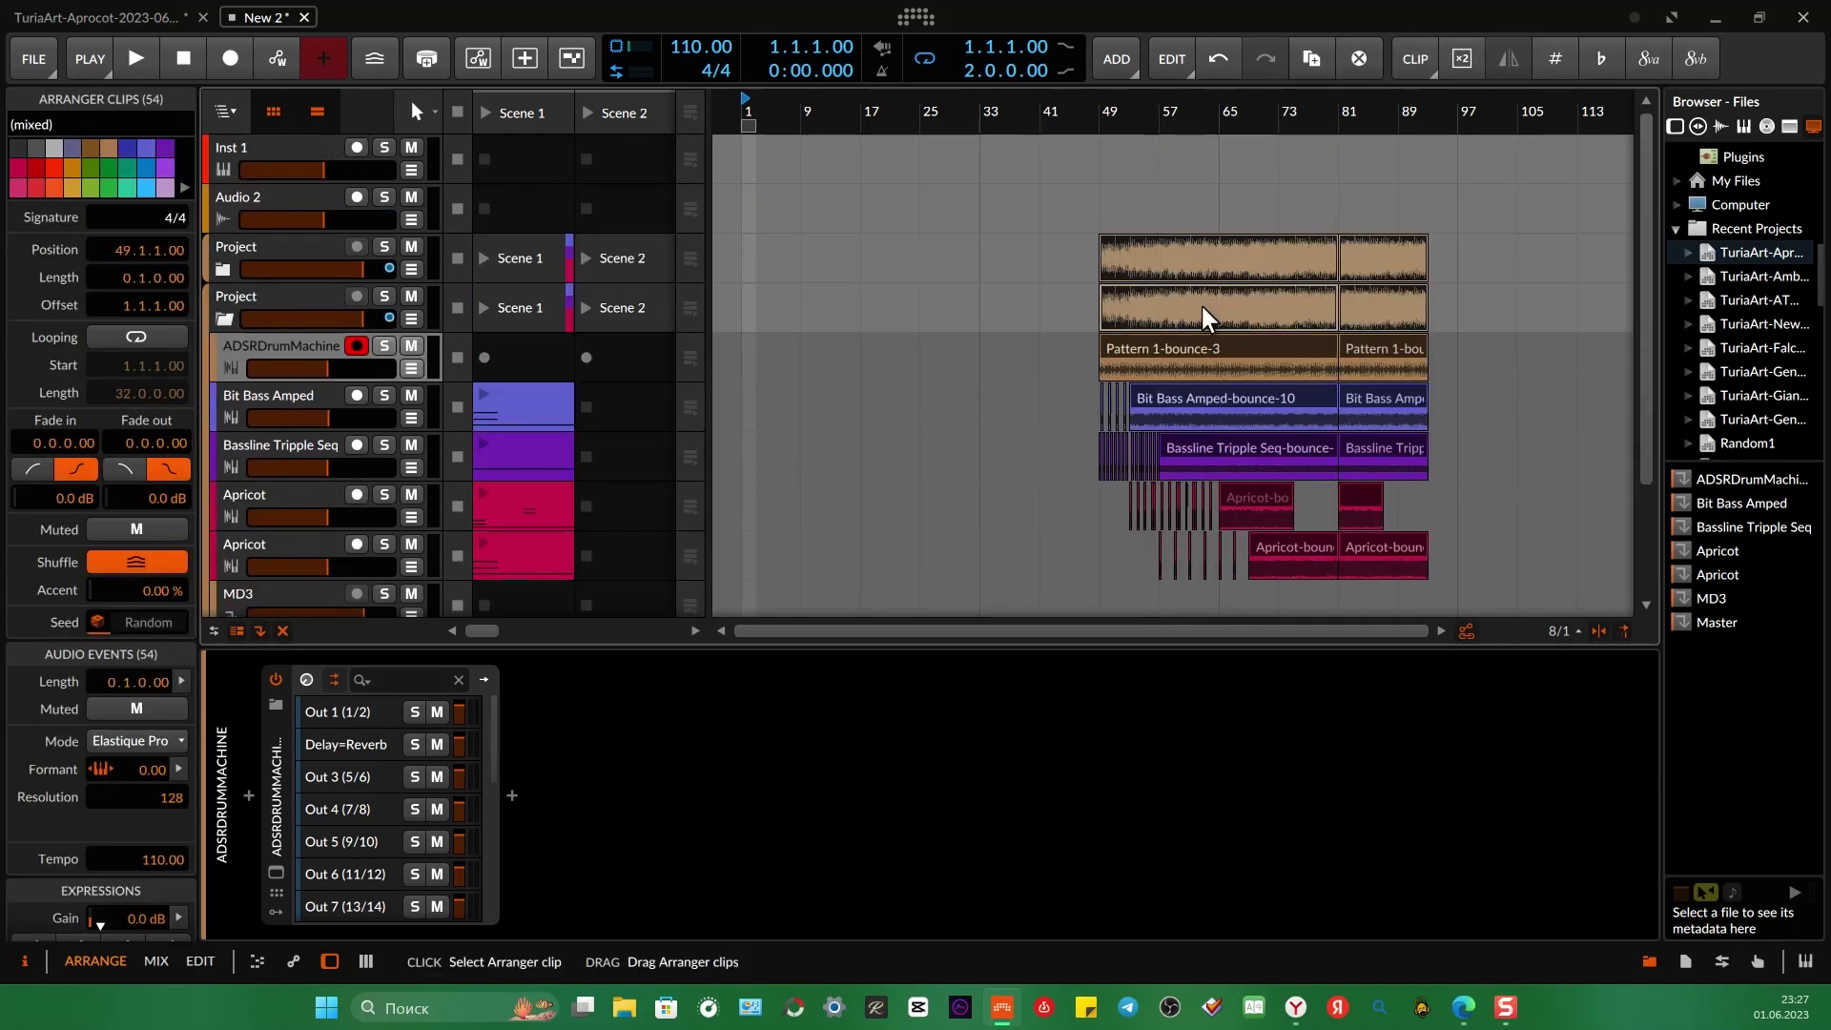
pyautogui.moveTo(1206, 310); pyautogui.dragTo(845, 292)
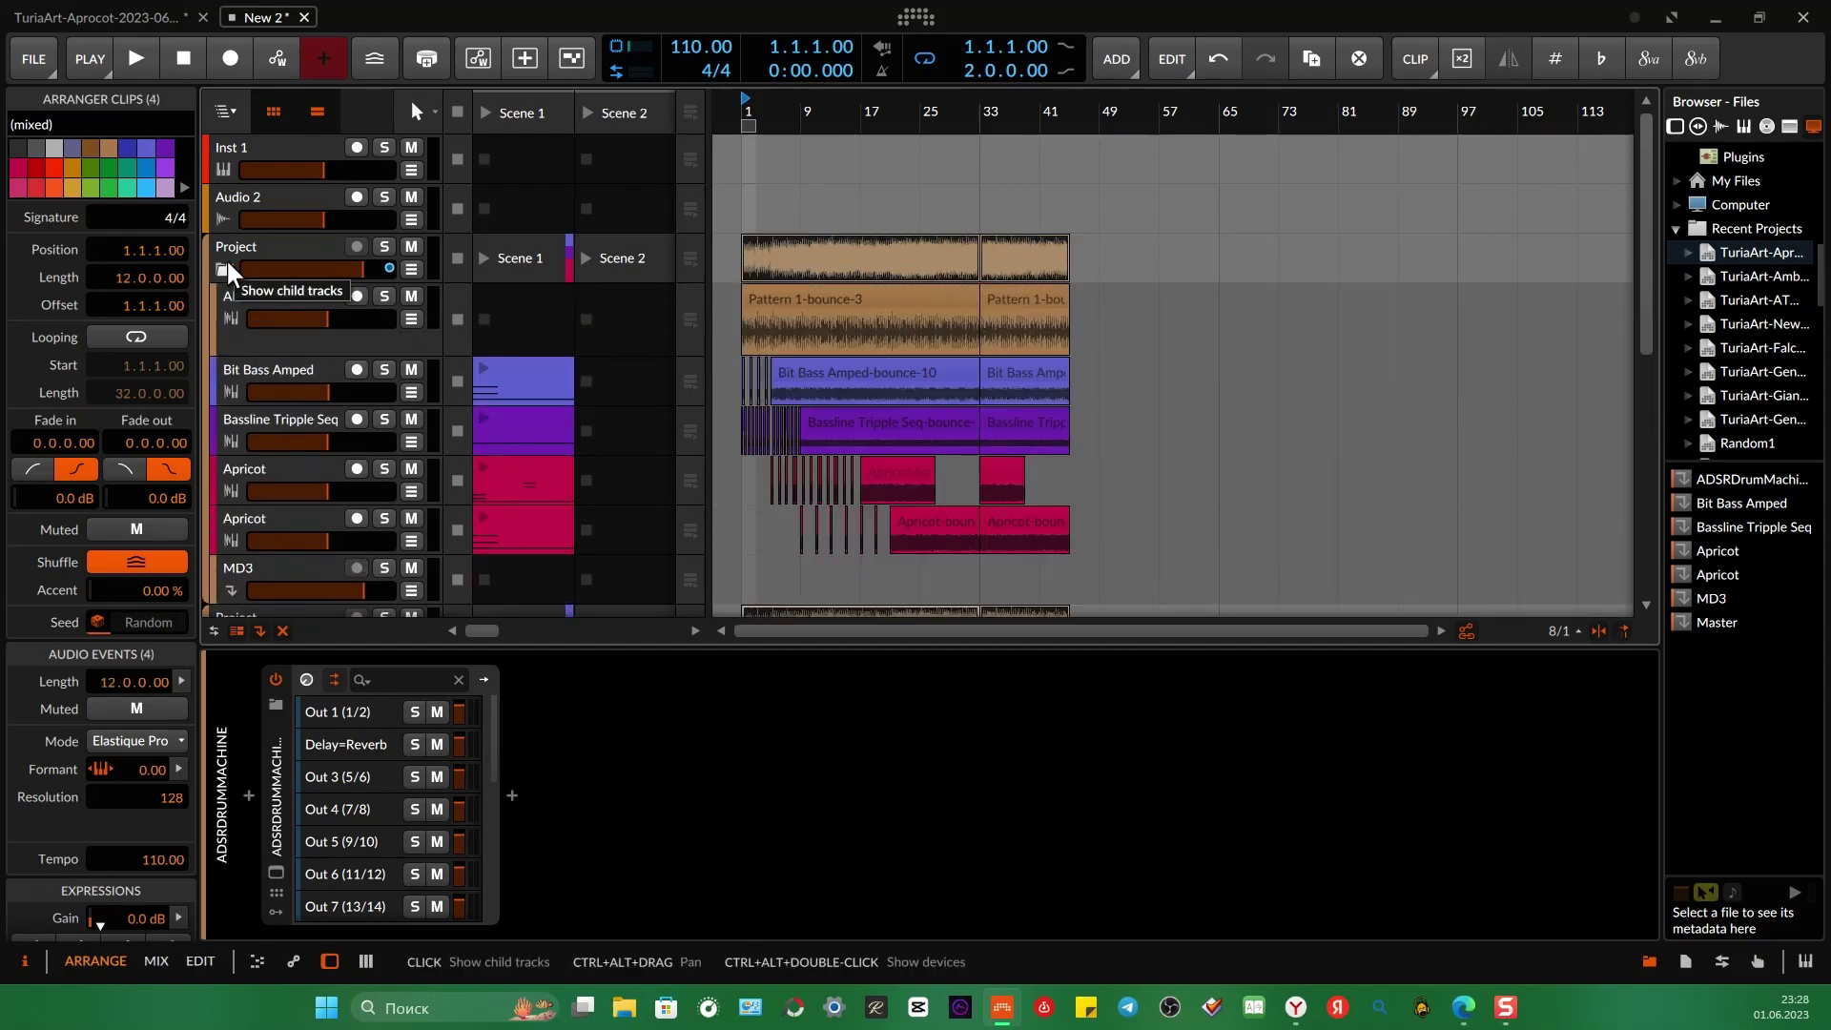
# Step: Undo the move of the bounced clips and the deletion of the original clips
pyautogui.click(1219, 59)
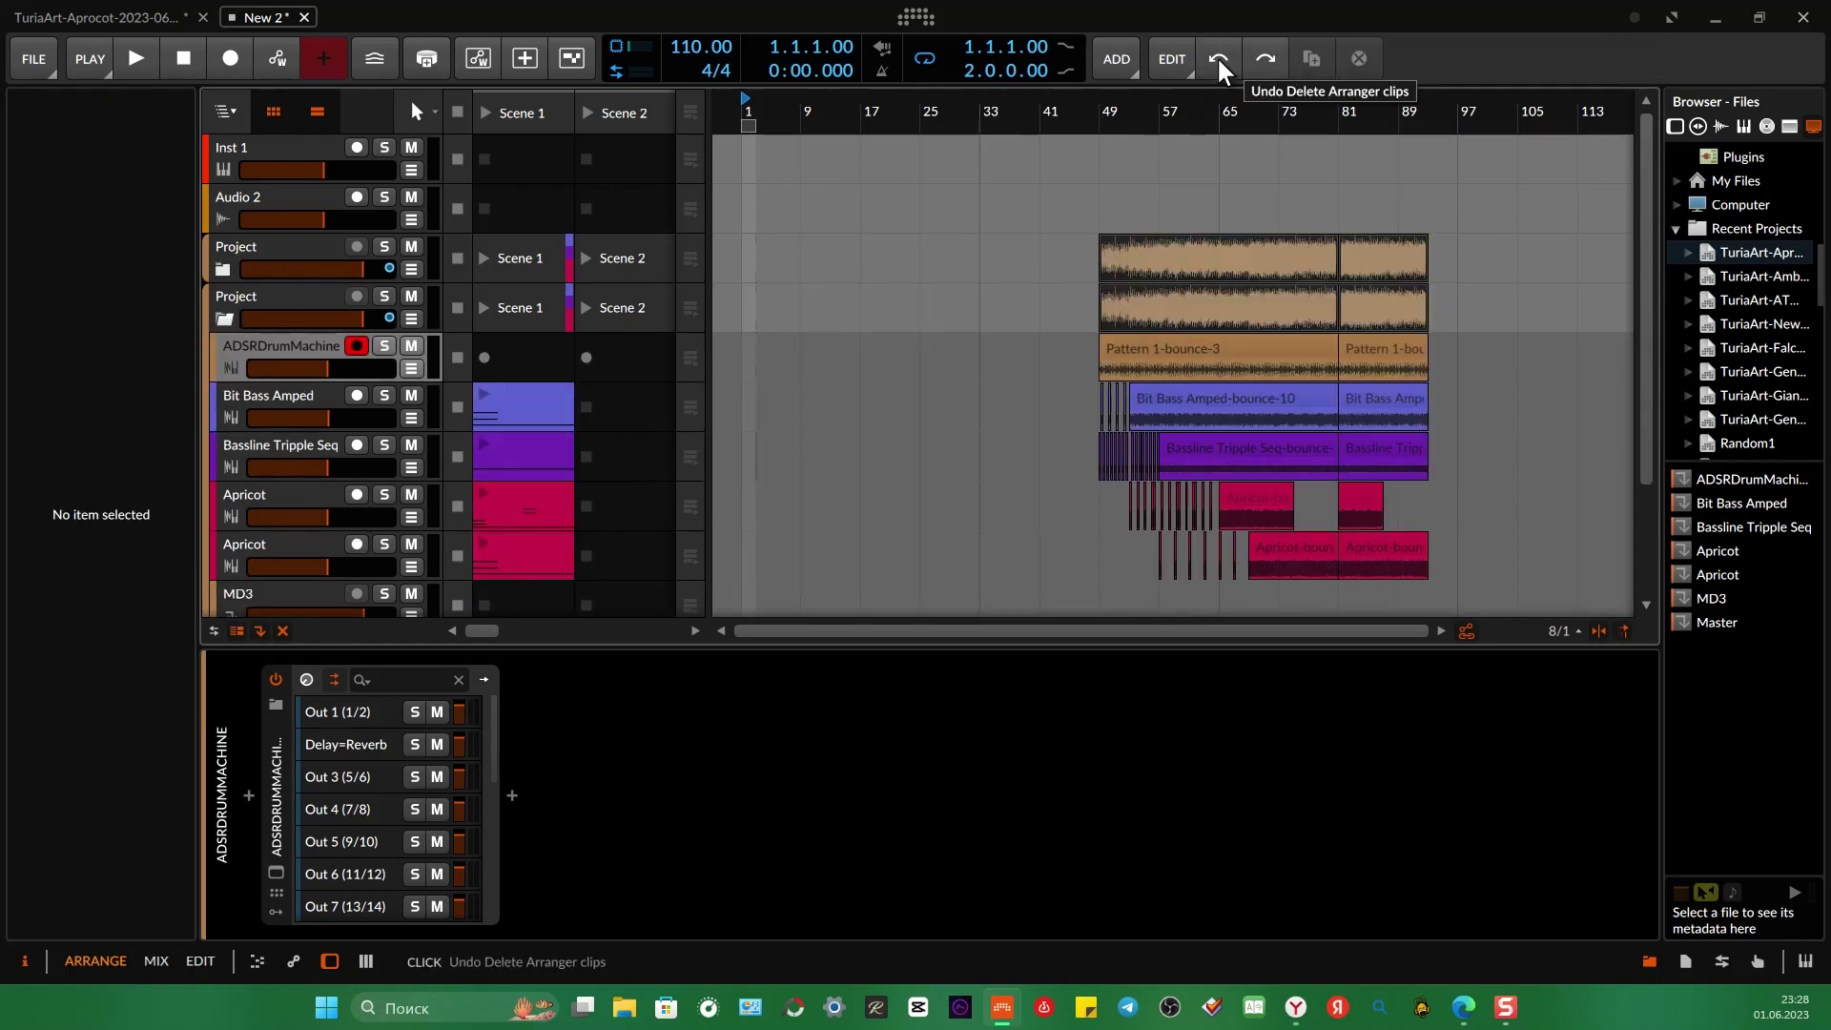
pyautogui.click(1218, 61)
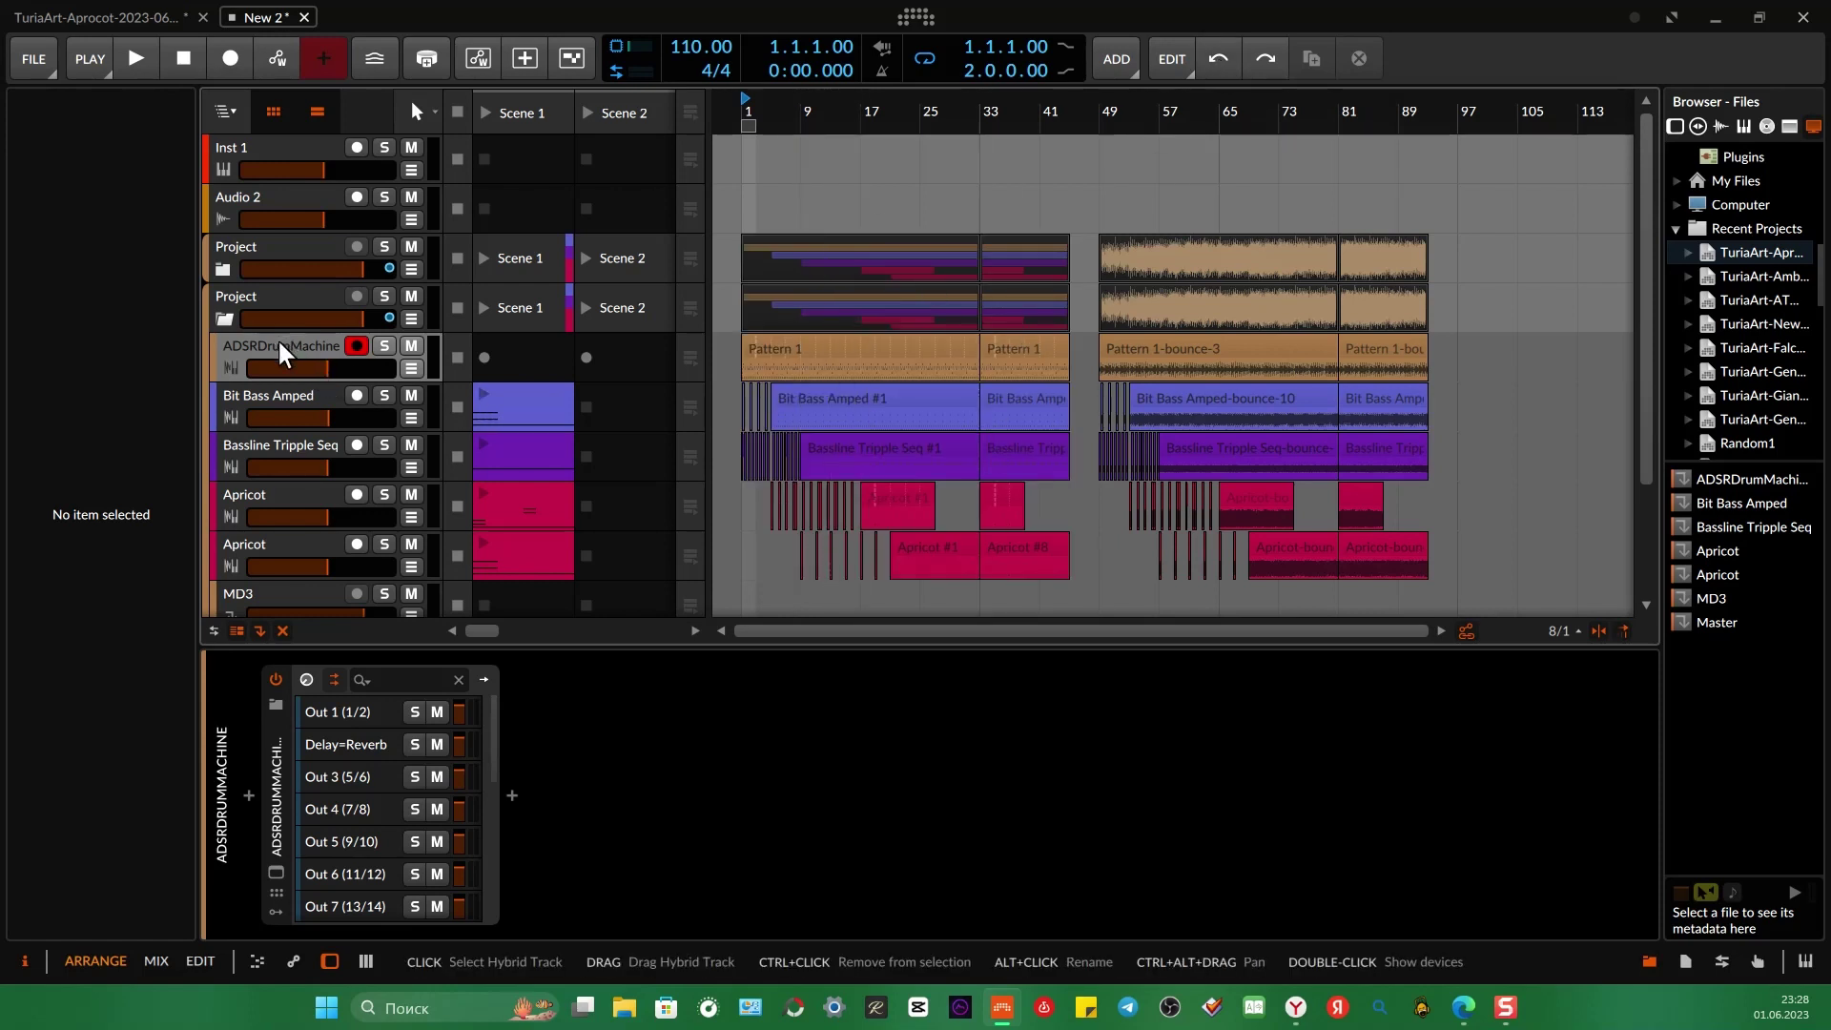
# Step: Deactivate the original Project group track and select the duplicated Project group
pyautogui.click(259, 303)
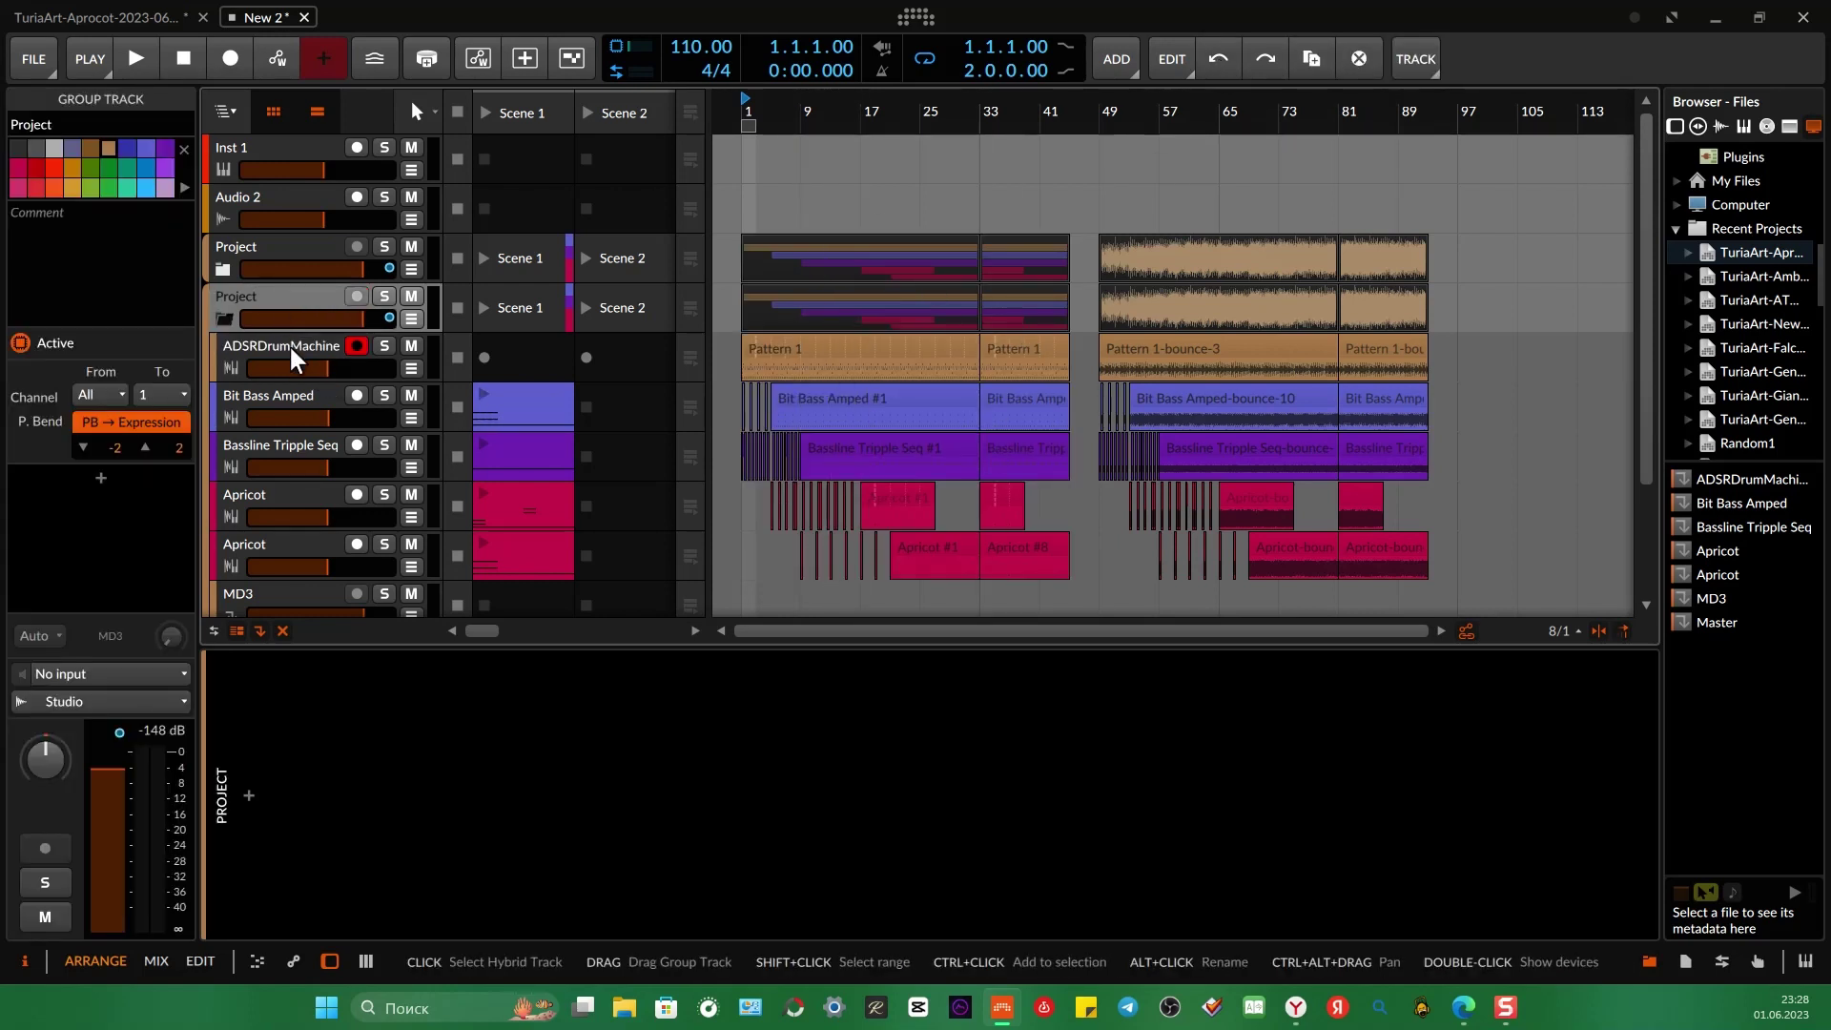
pyautogui.rightClick(268, 255)
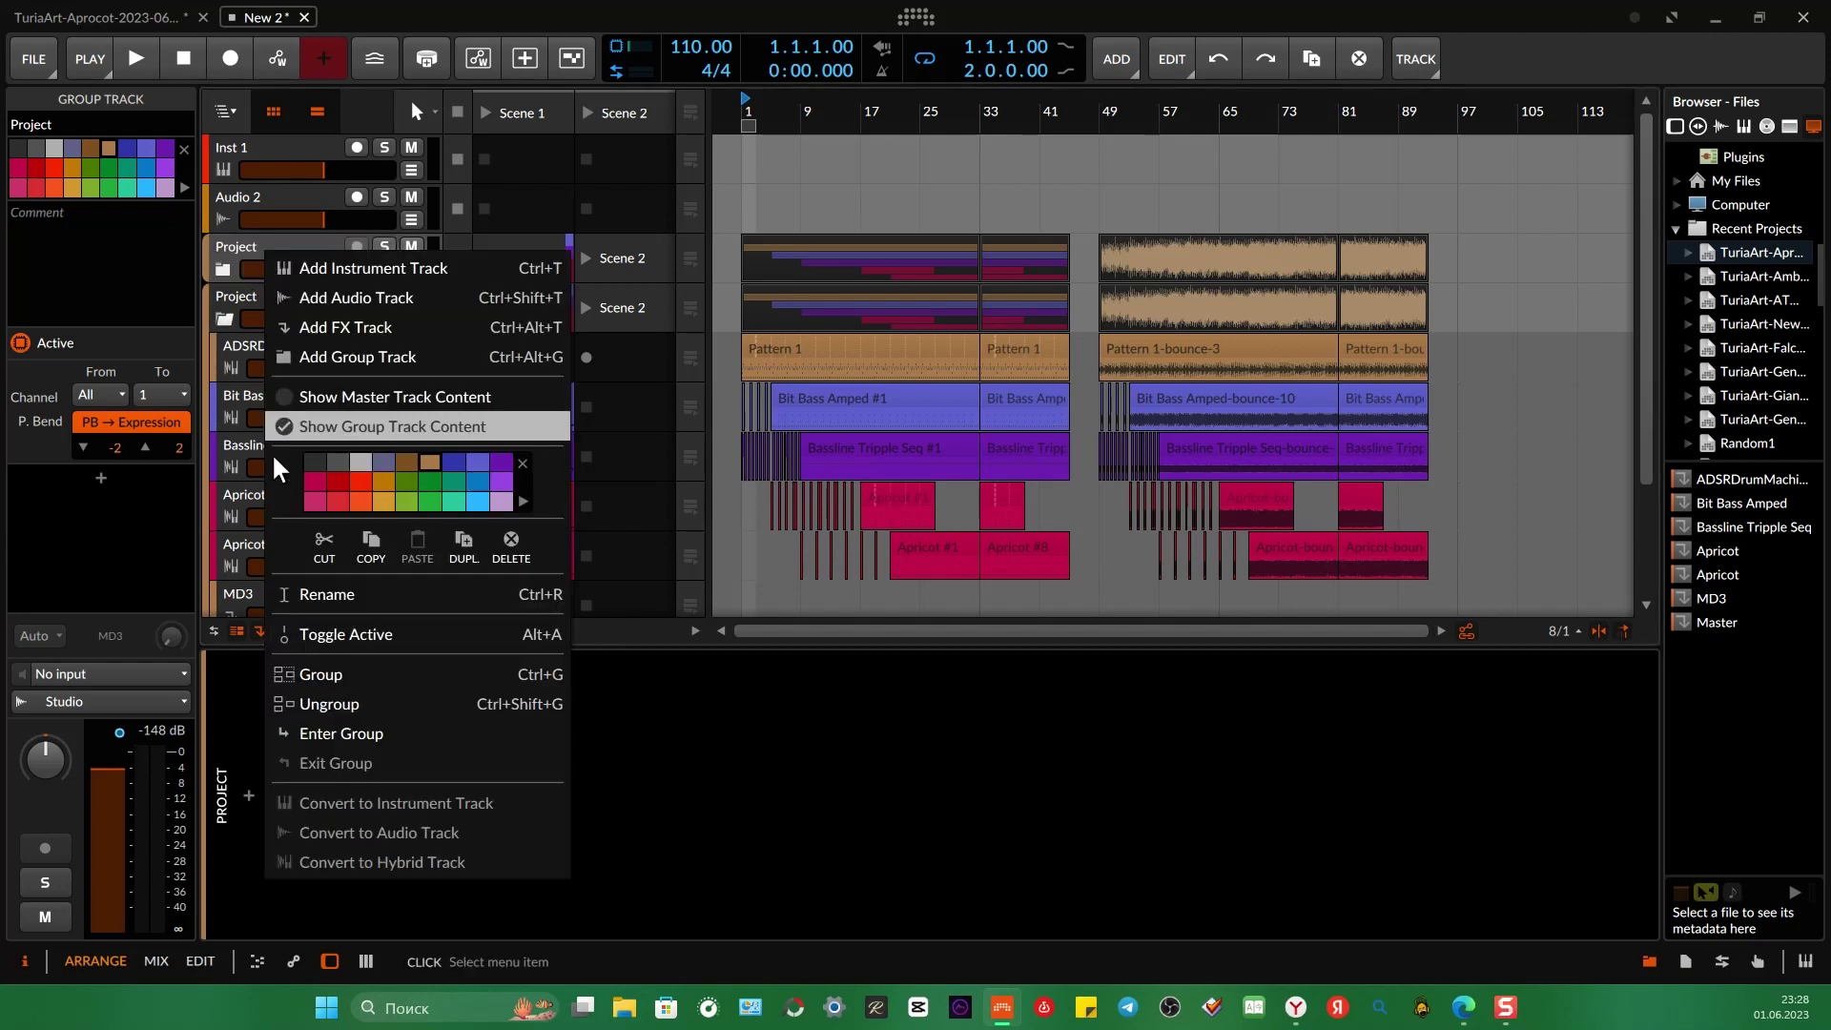
pyautogui.click(329, 635)
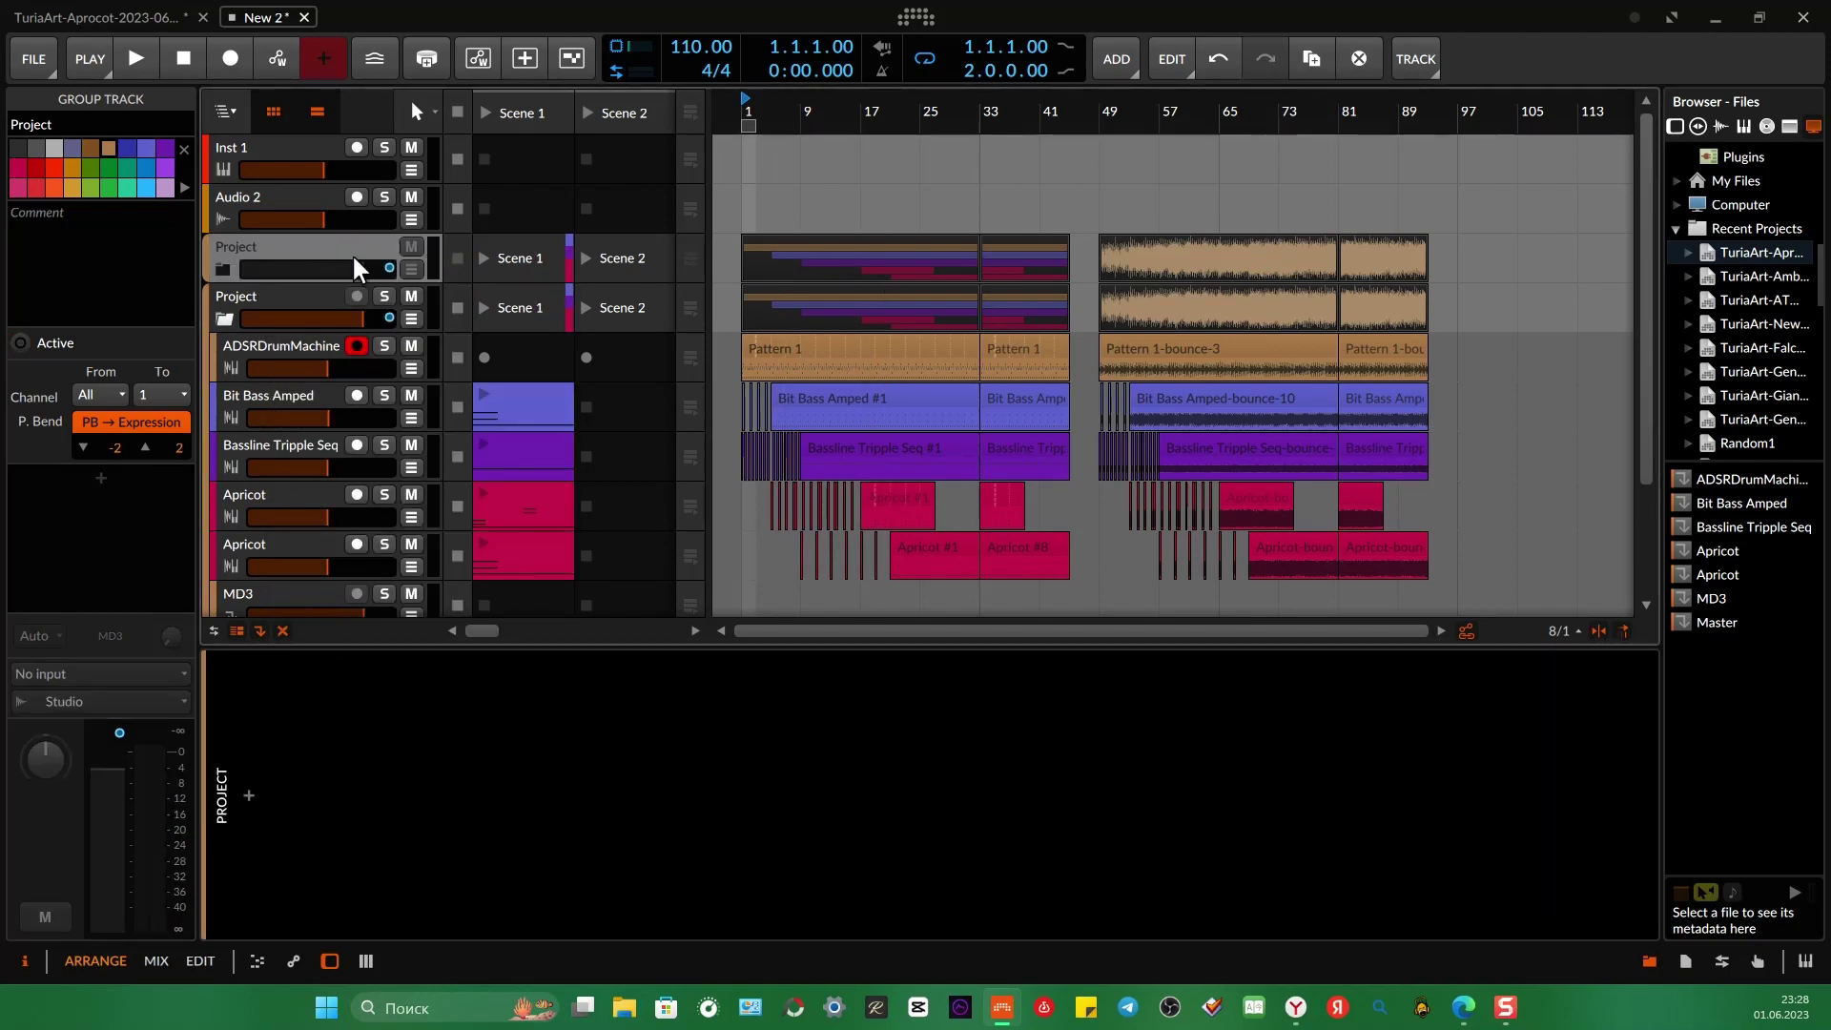
pyautogui.click(222, 271)
pyautogui.click(222, 271)
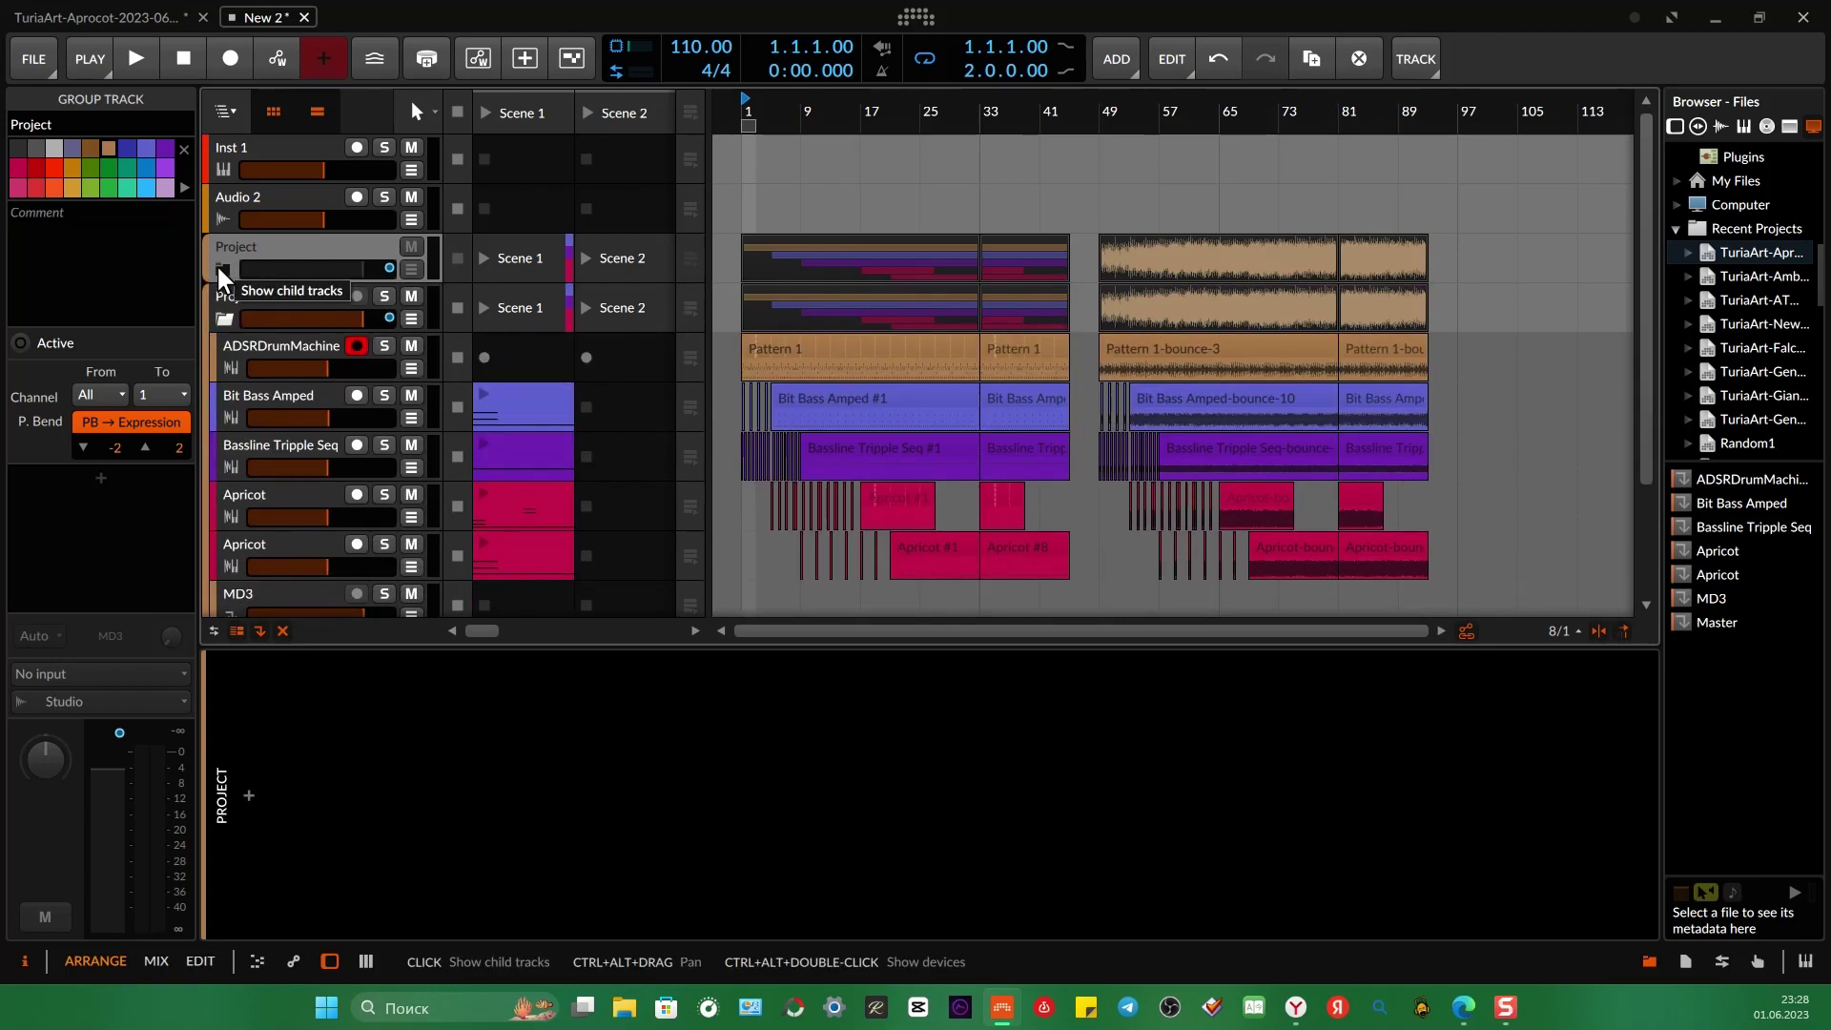
pyautogui.click(275, 305)
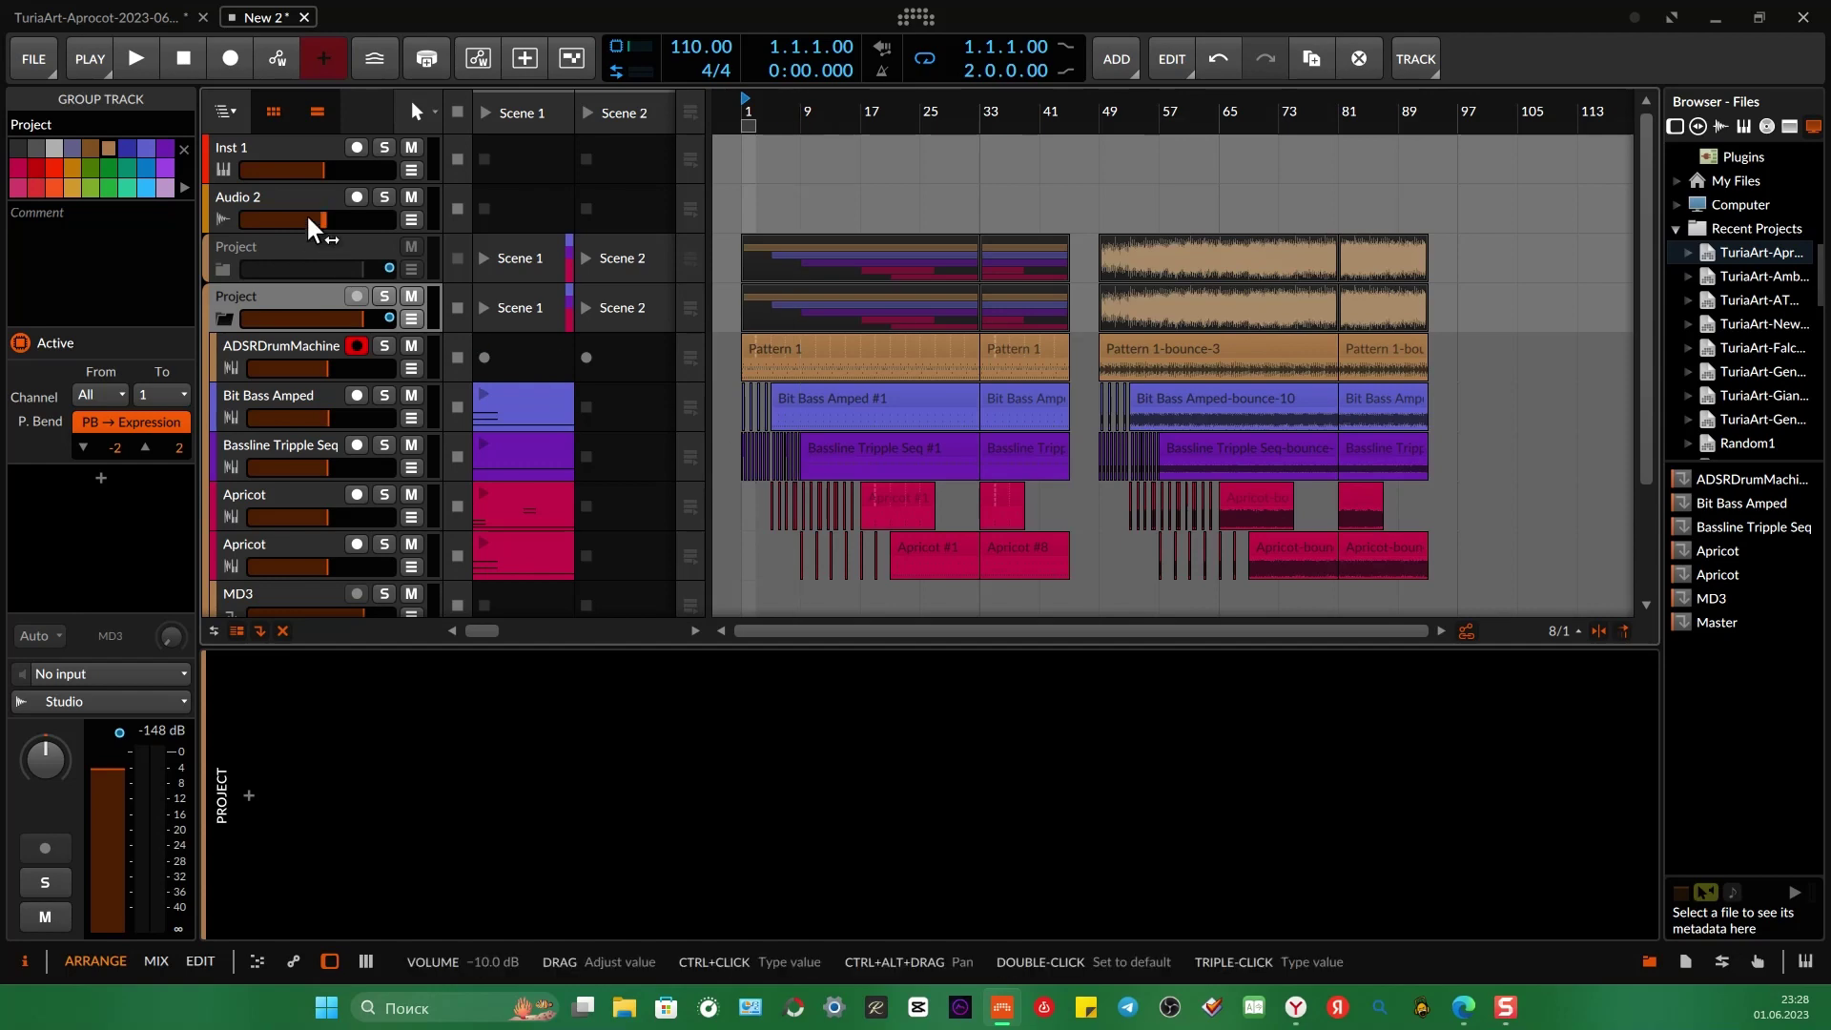
# Step: Enter the duplicated Project group so only its tracks show, and enlarge the arranger area
pyautogui.click(226, 112)
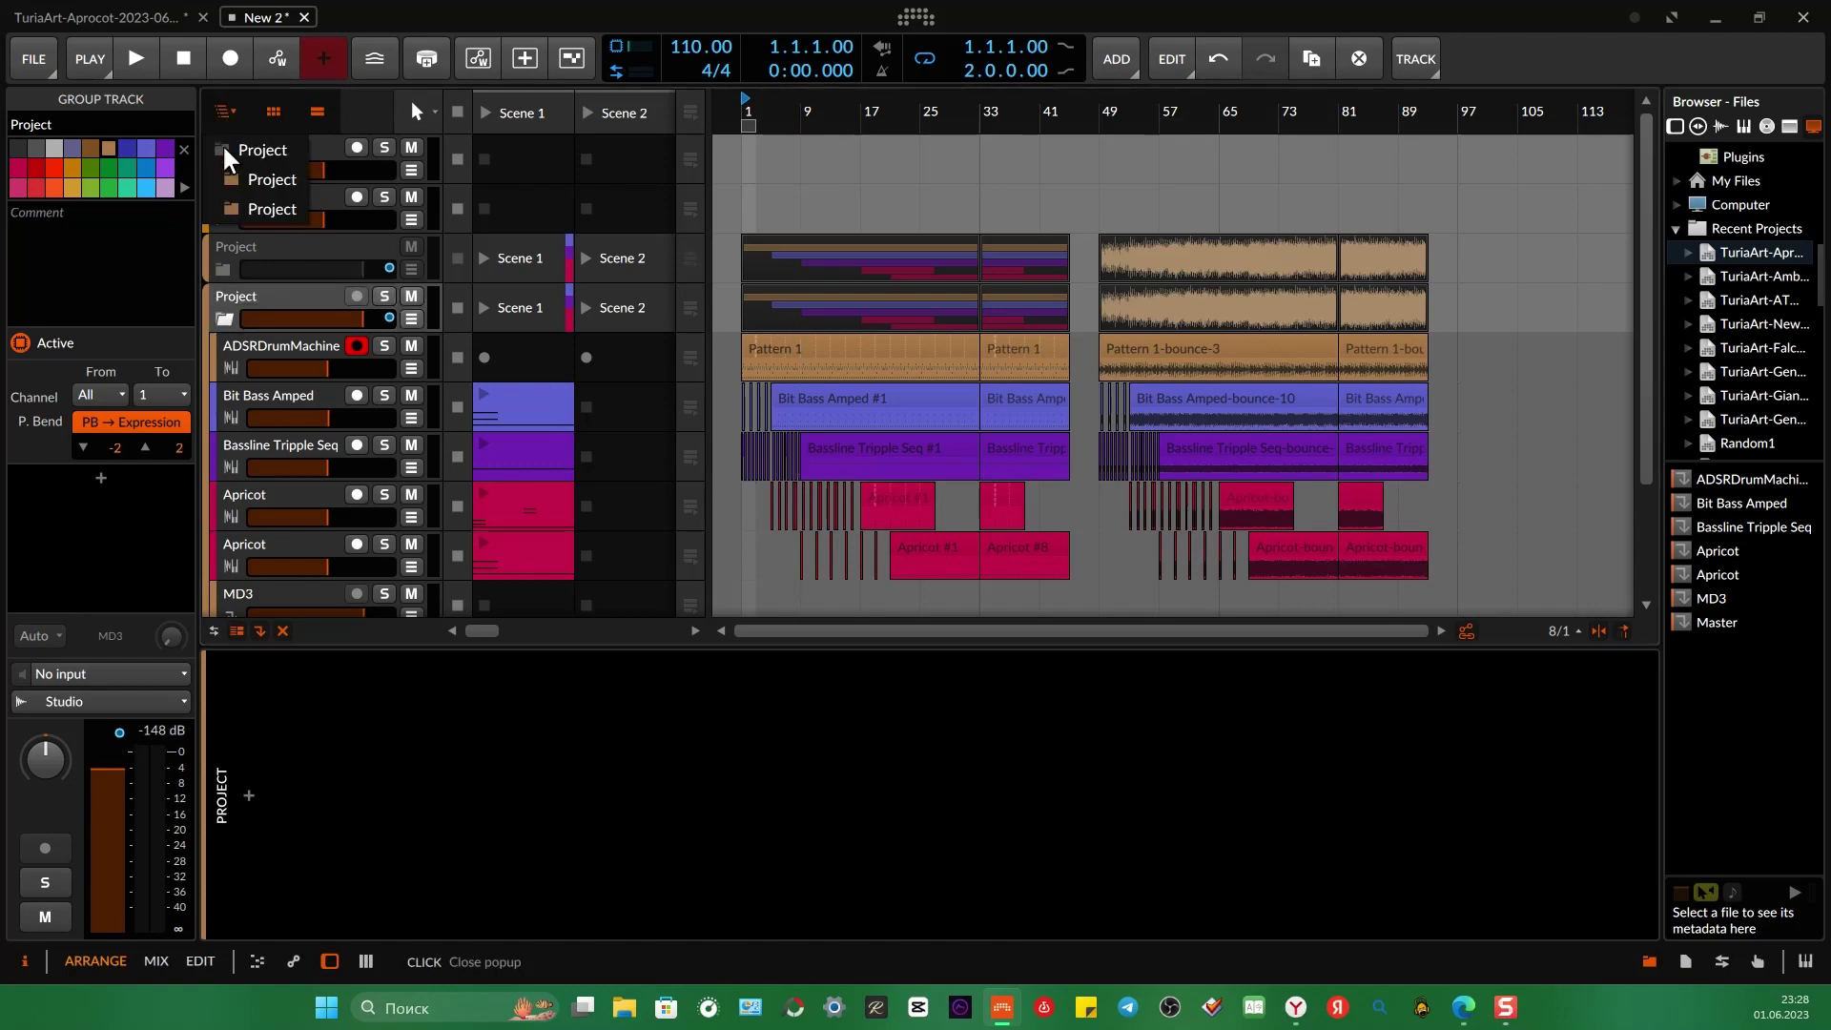
pyautogui.click(249, 210)
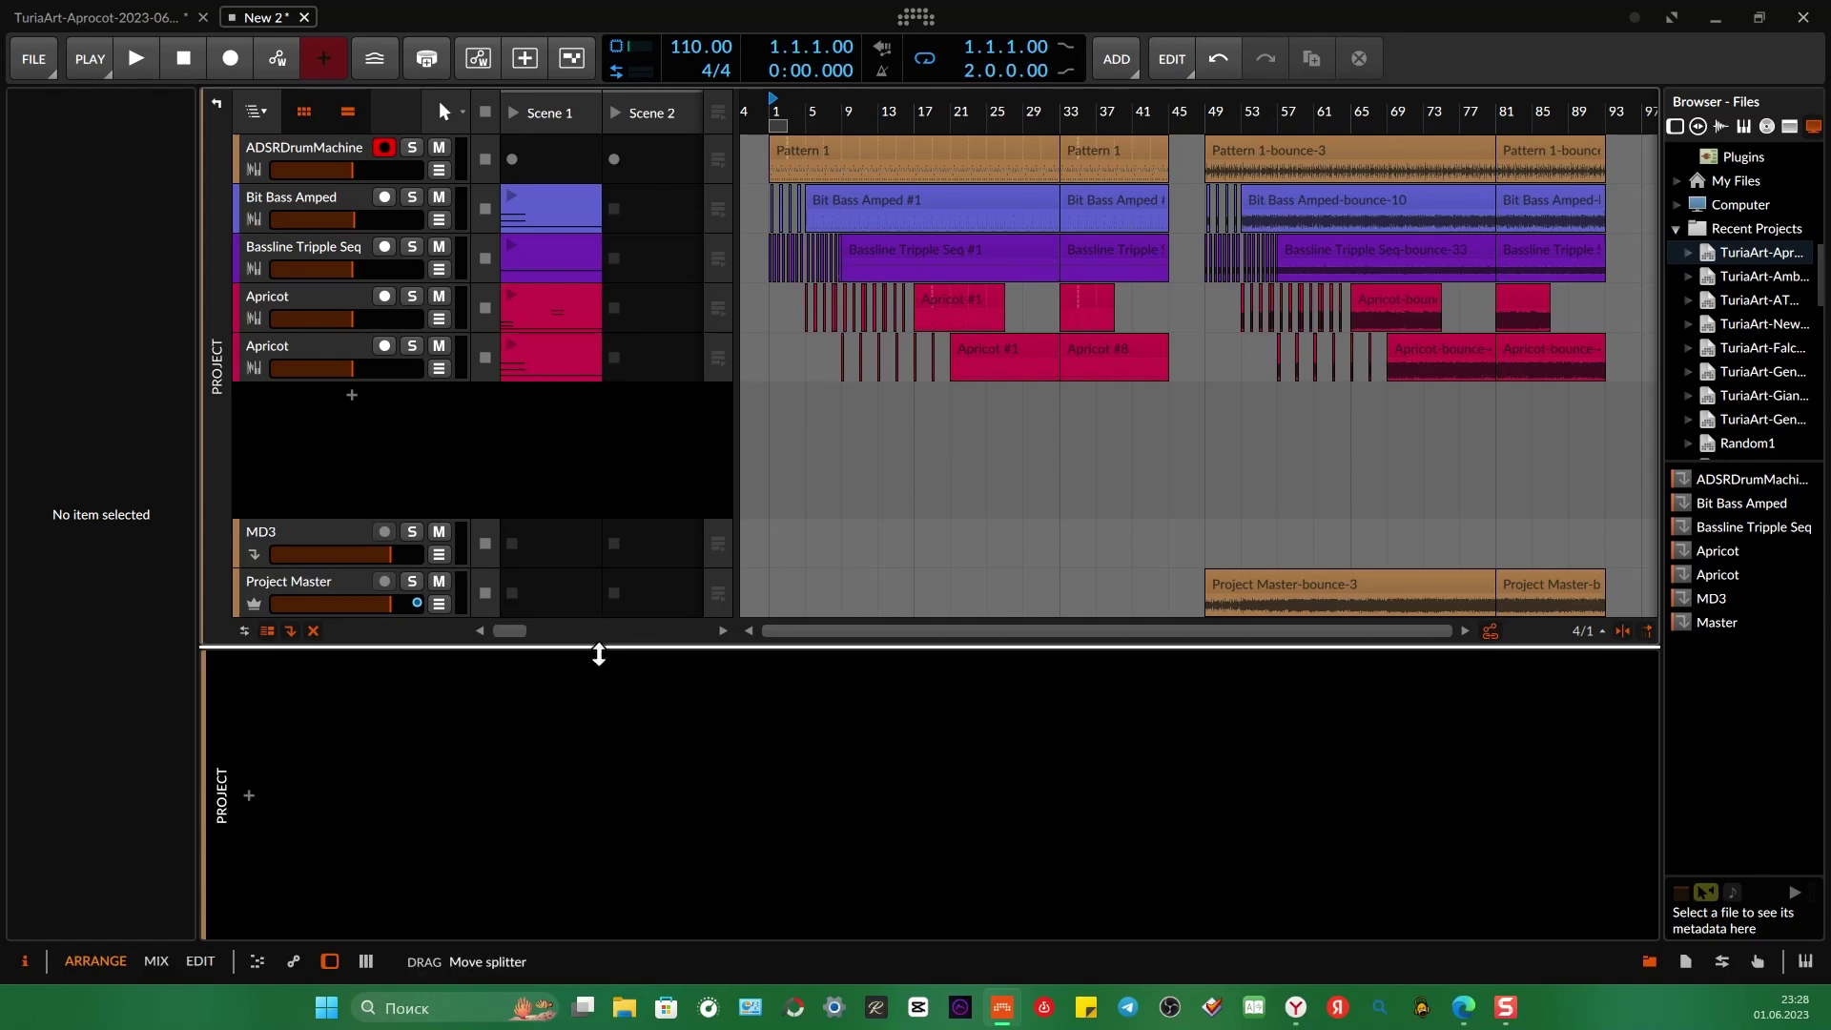
pyautogui.moveTo(597, 655); pyautogui.dragTo(578, 809)
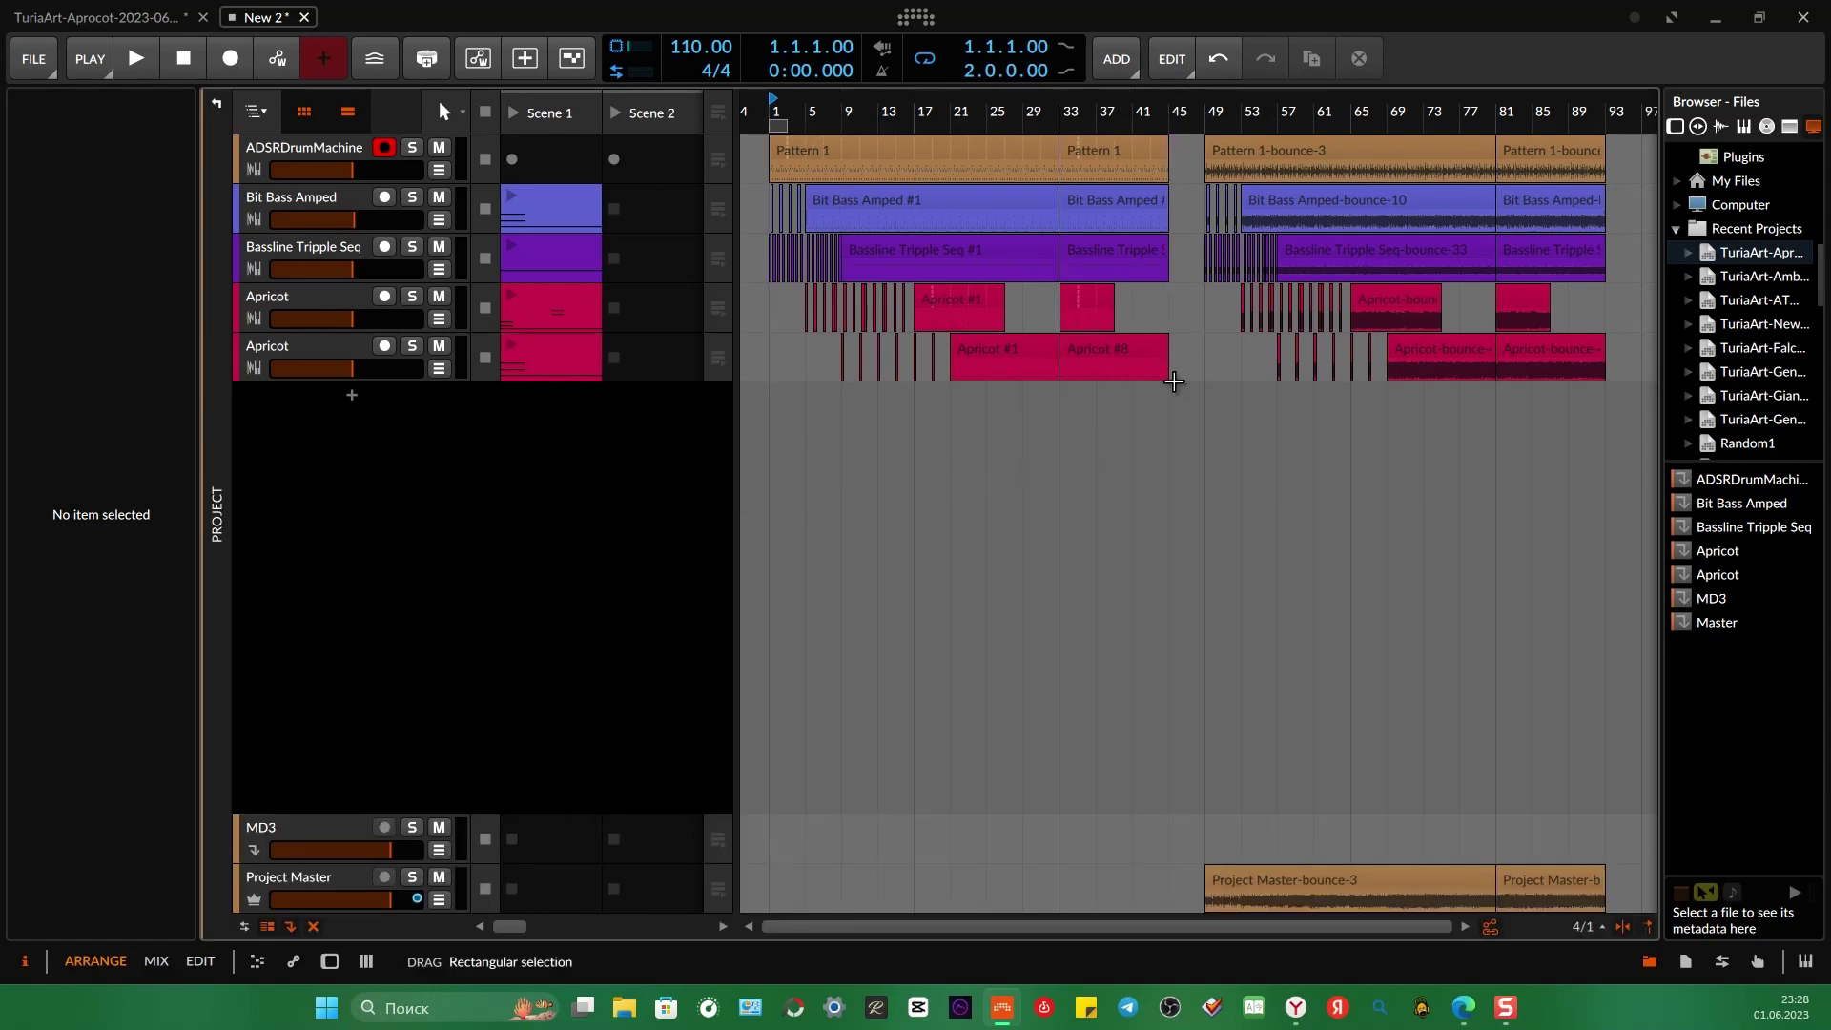
# Step: Delete the original clips before bar 49 in the group and move its tracks' bounced clips to bar 1
pyautogui.moveTo(1173, 381); pyautogui.dragTo(766, 100)
pyautogui.press('Delete')
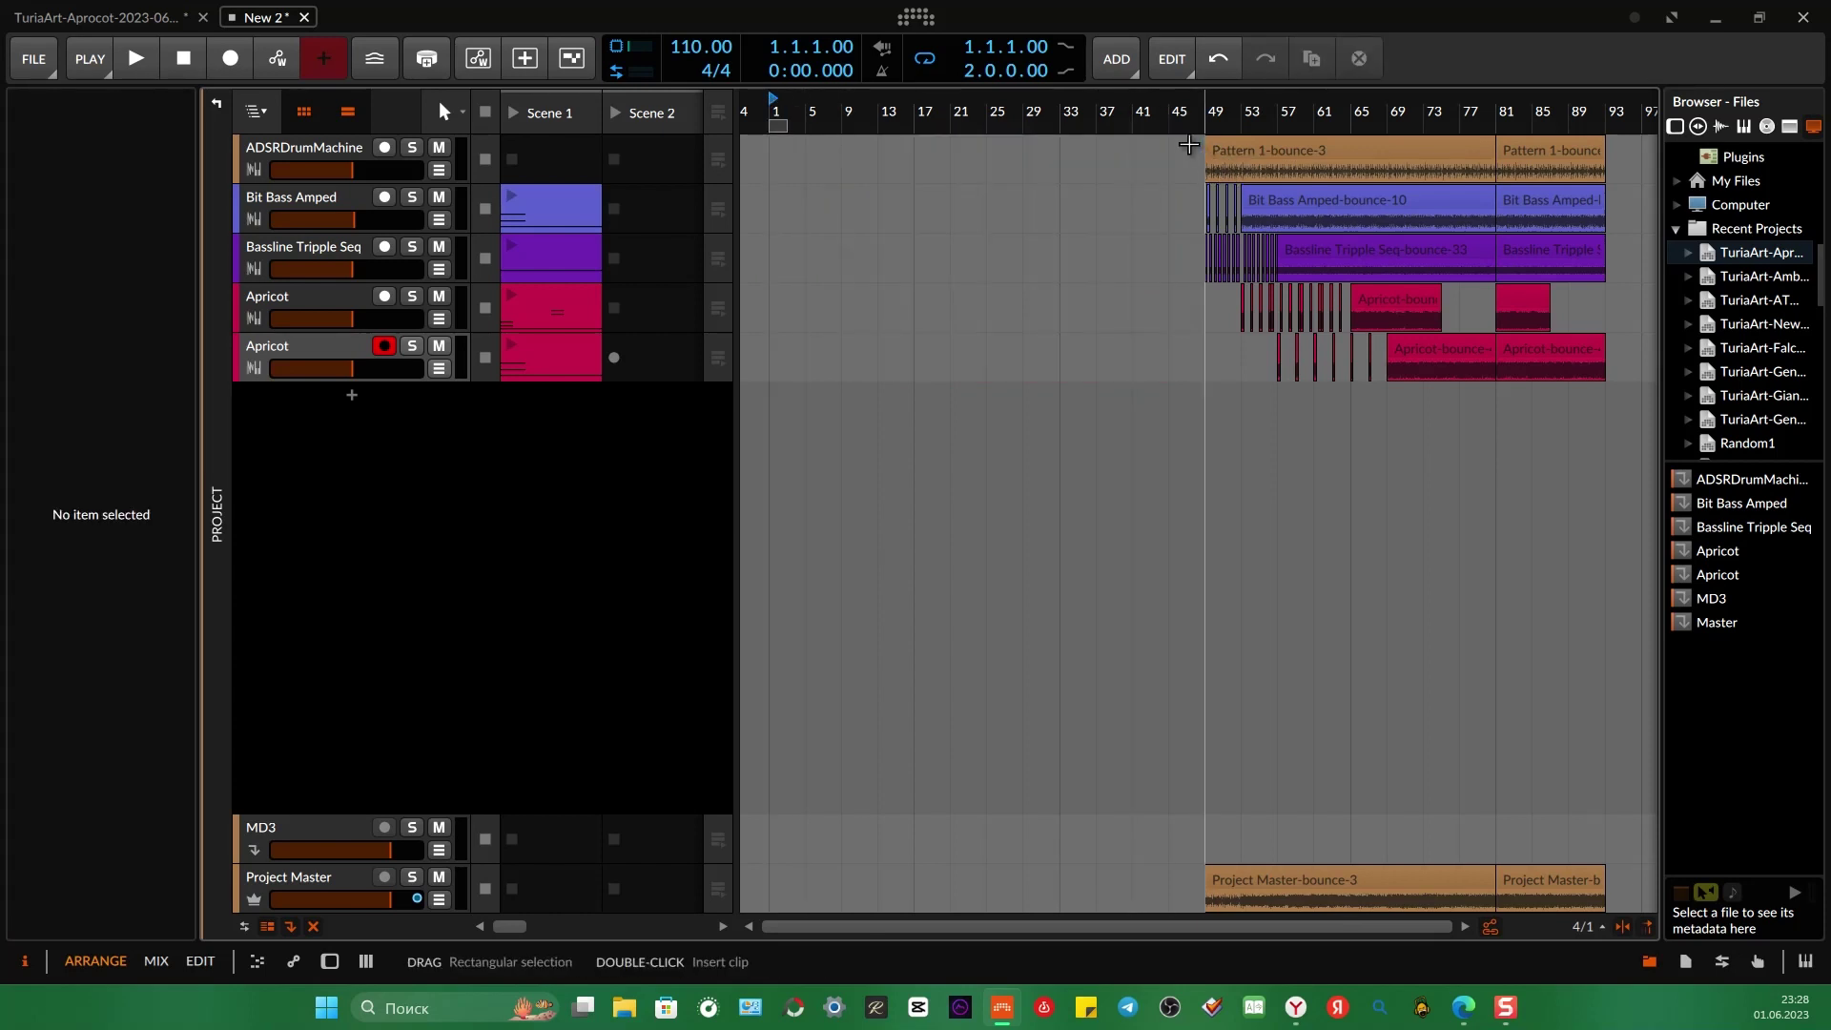
pyautogui.moveTo(1192, 122); pyautogui.dragTo(1607, 463)
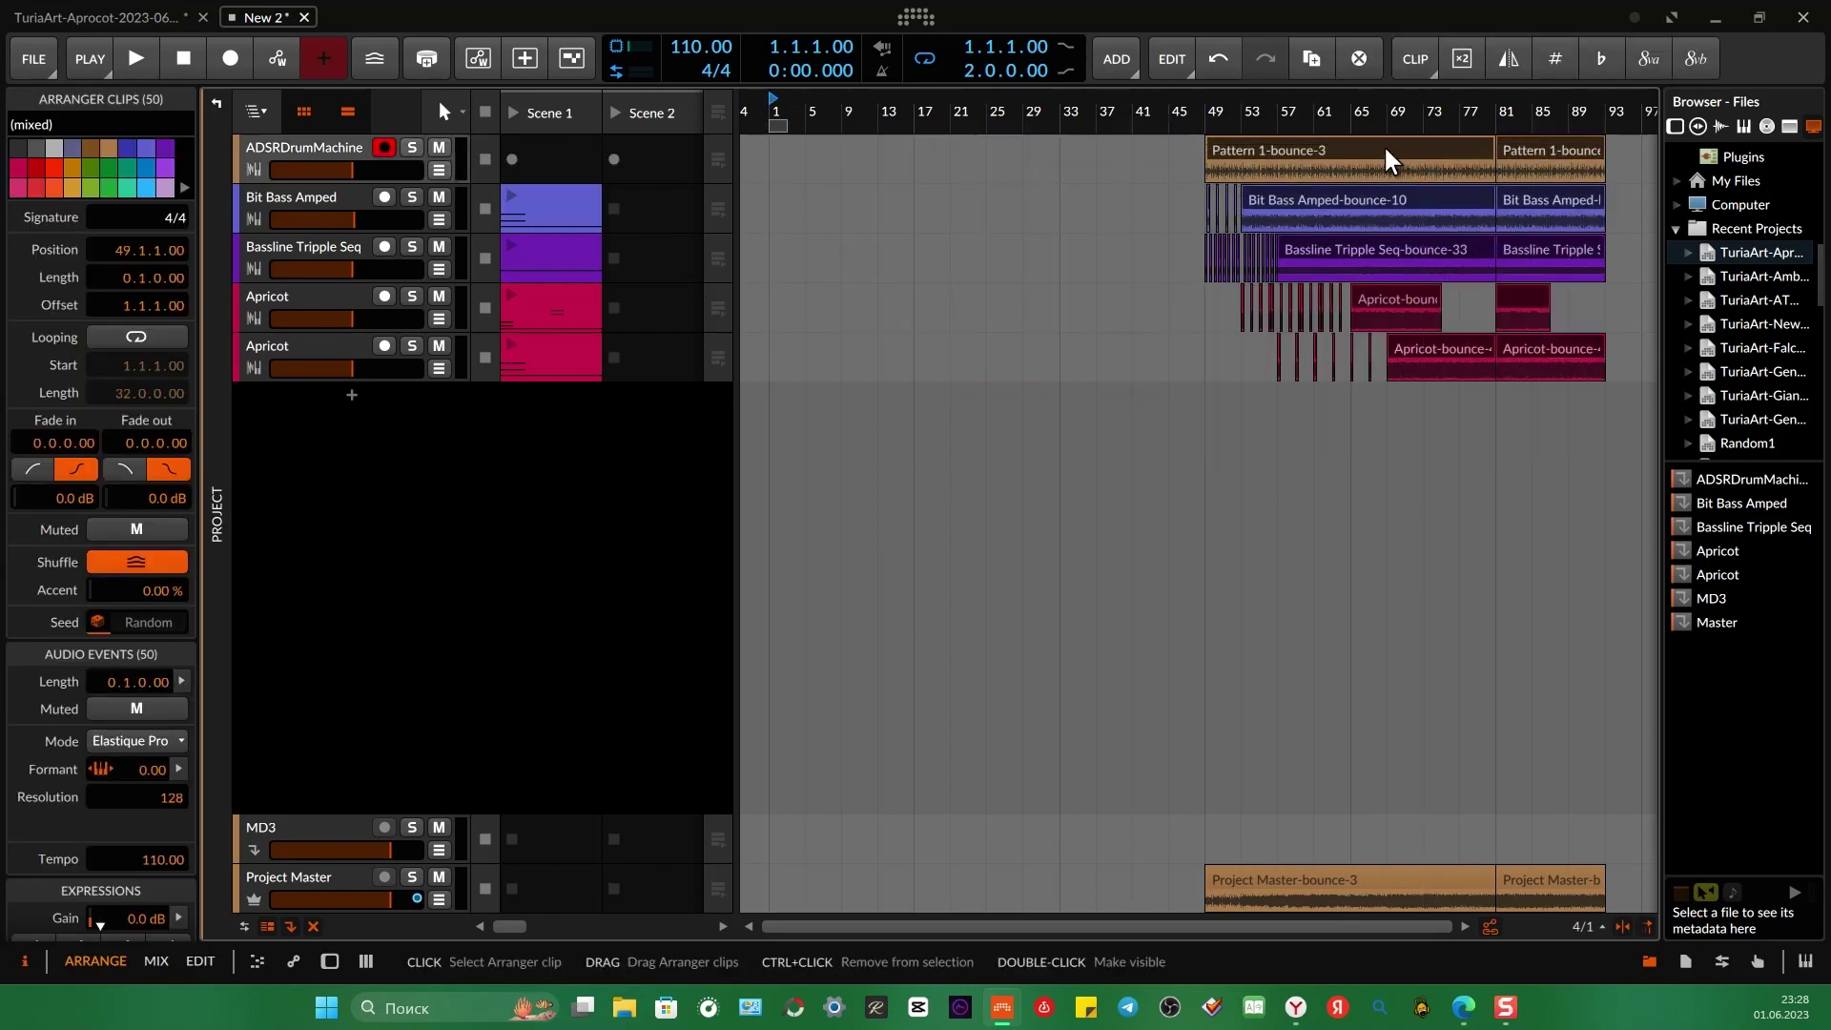
pyautogui.moveTo(1405, 165); pyautogui.dragTo(970, 165)
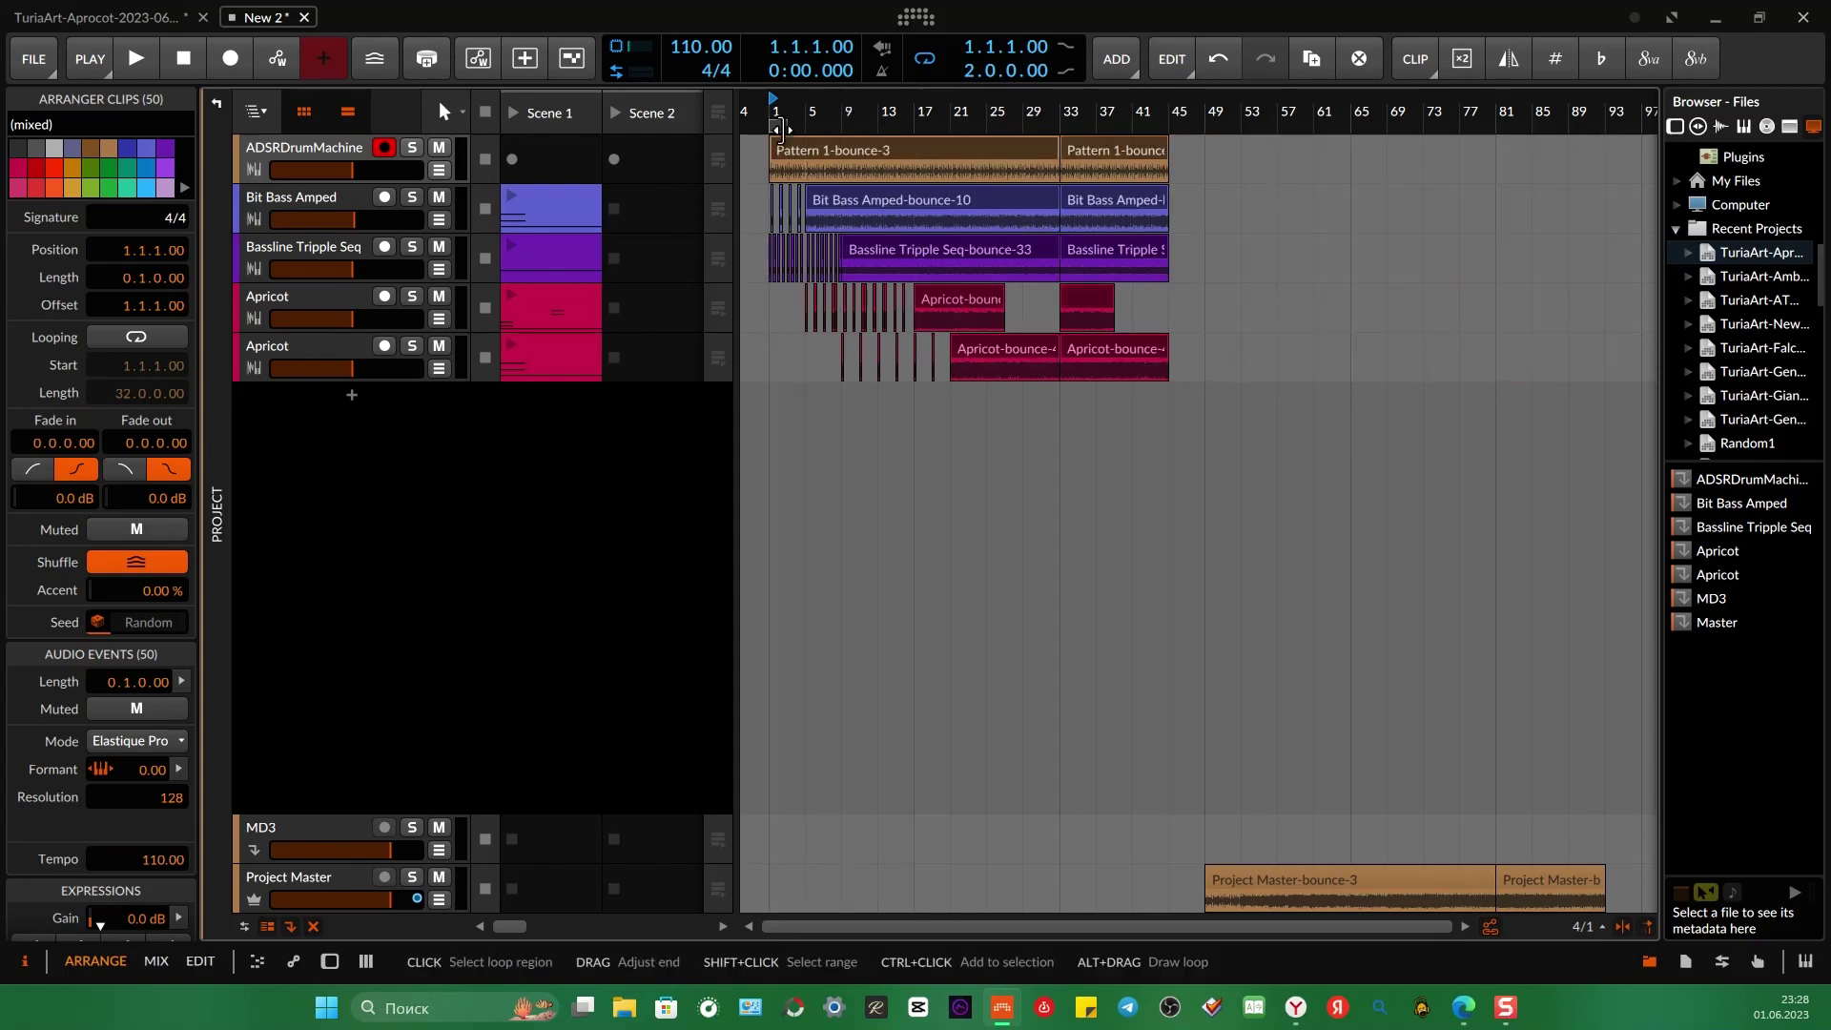
# Step: Set the loop region to the moved bounced clips and check the DSP performance graph
pyautogui.rightClick(807, 143)
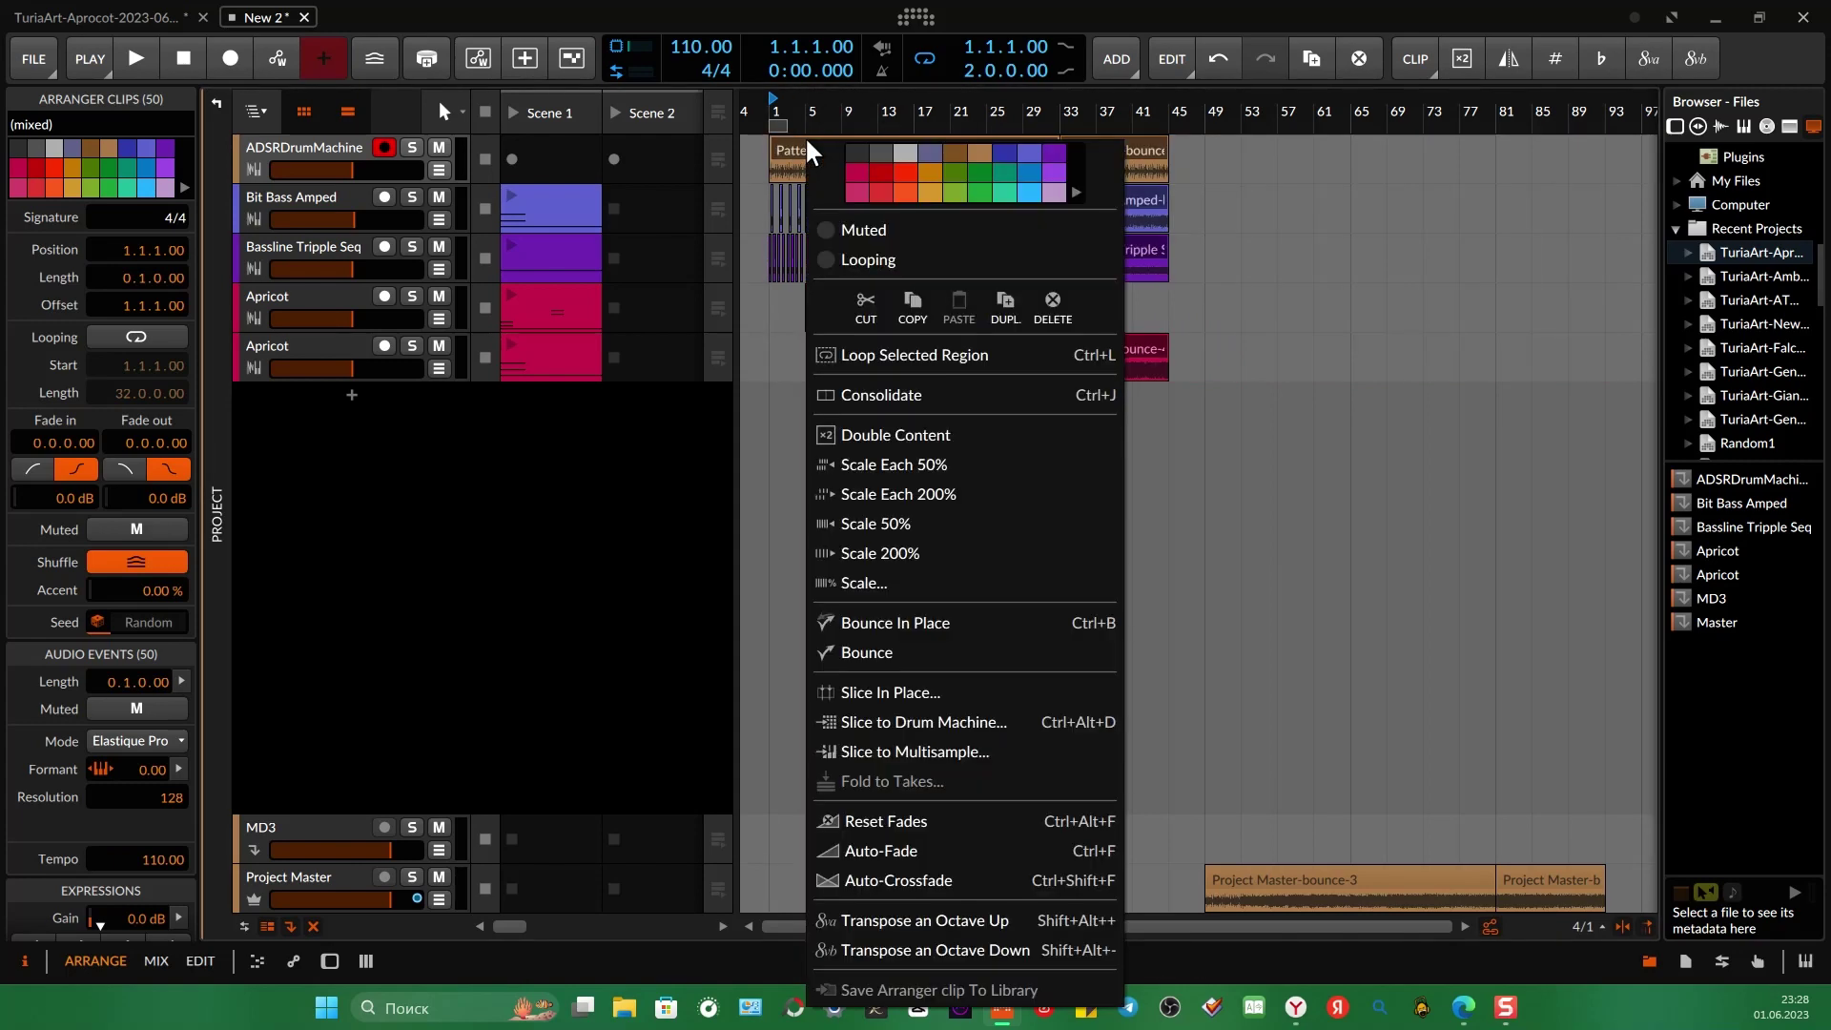
pyautogui.click(914, 355)
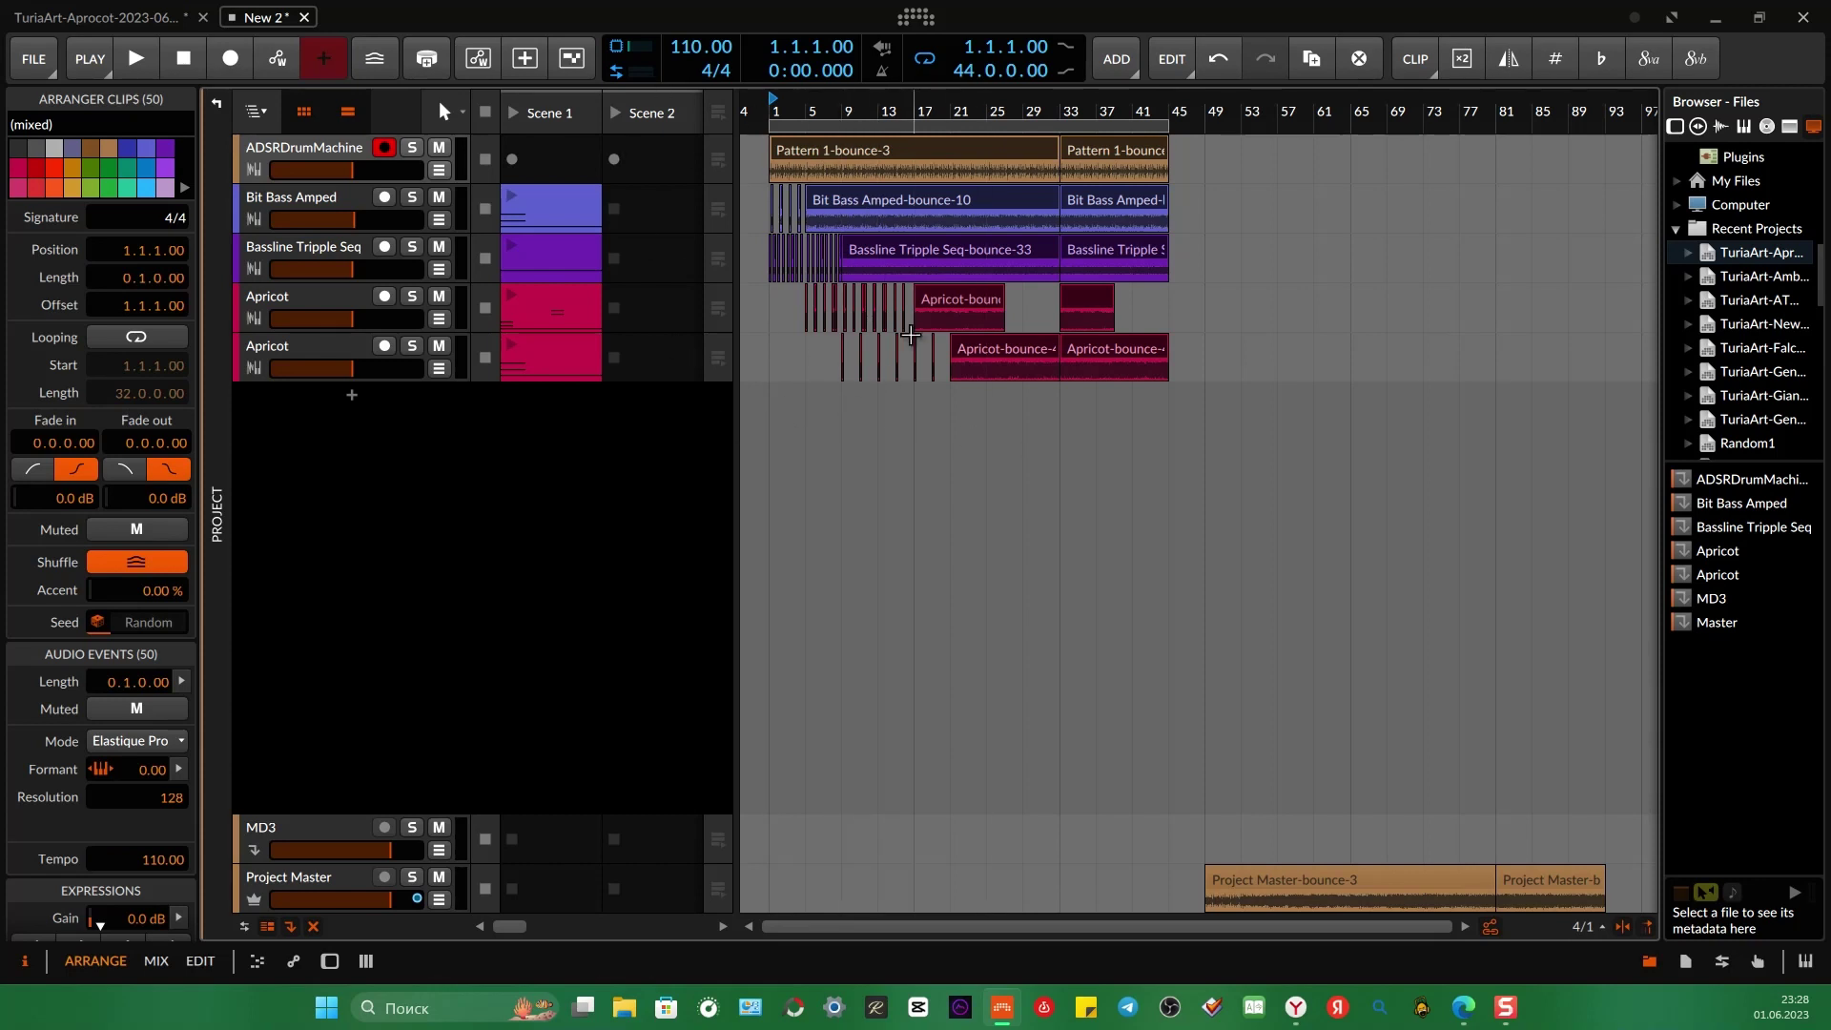
pyautogui.click(625, 62)
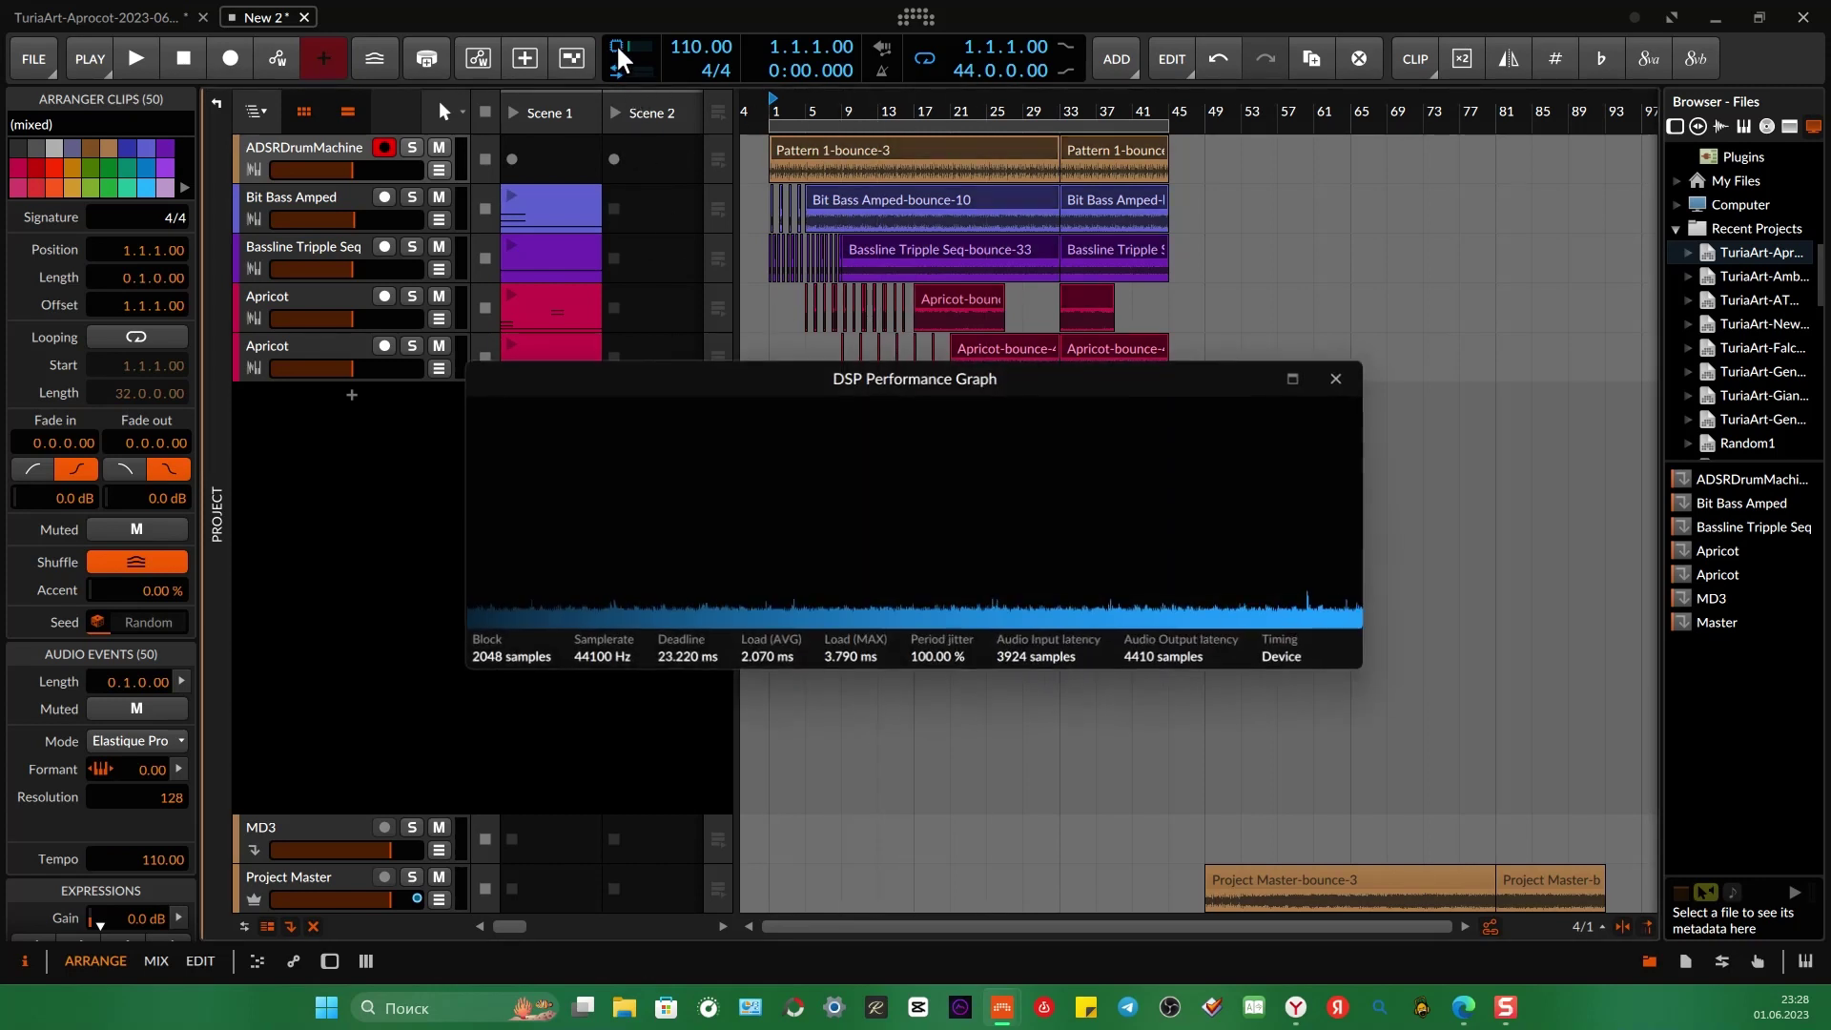
pyautogui.click(1344, 377)
# Step: Open the Pattern 1-bounce-3 clip in an enlarged audio editor
pyautogui.scroll(8, 806, 428)
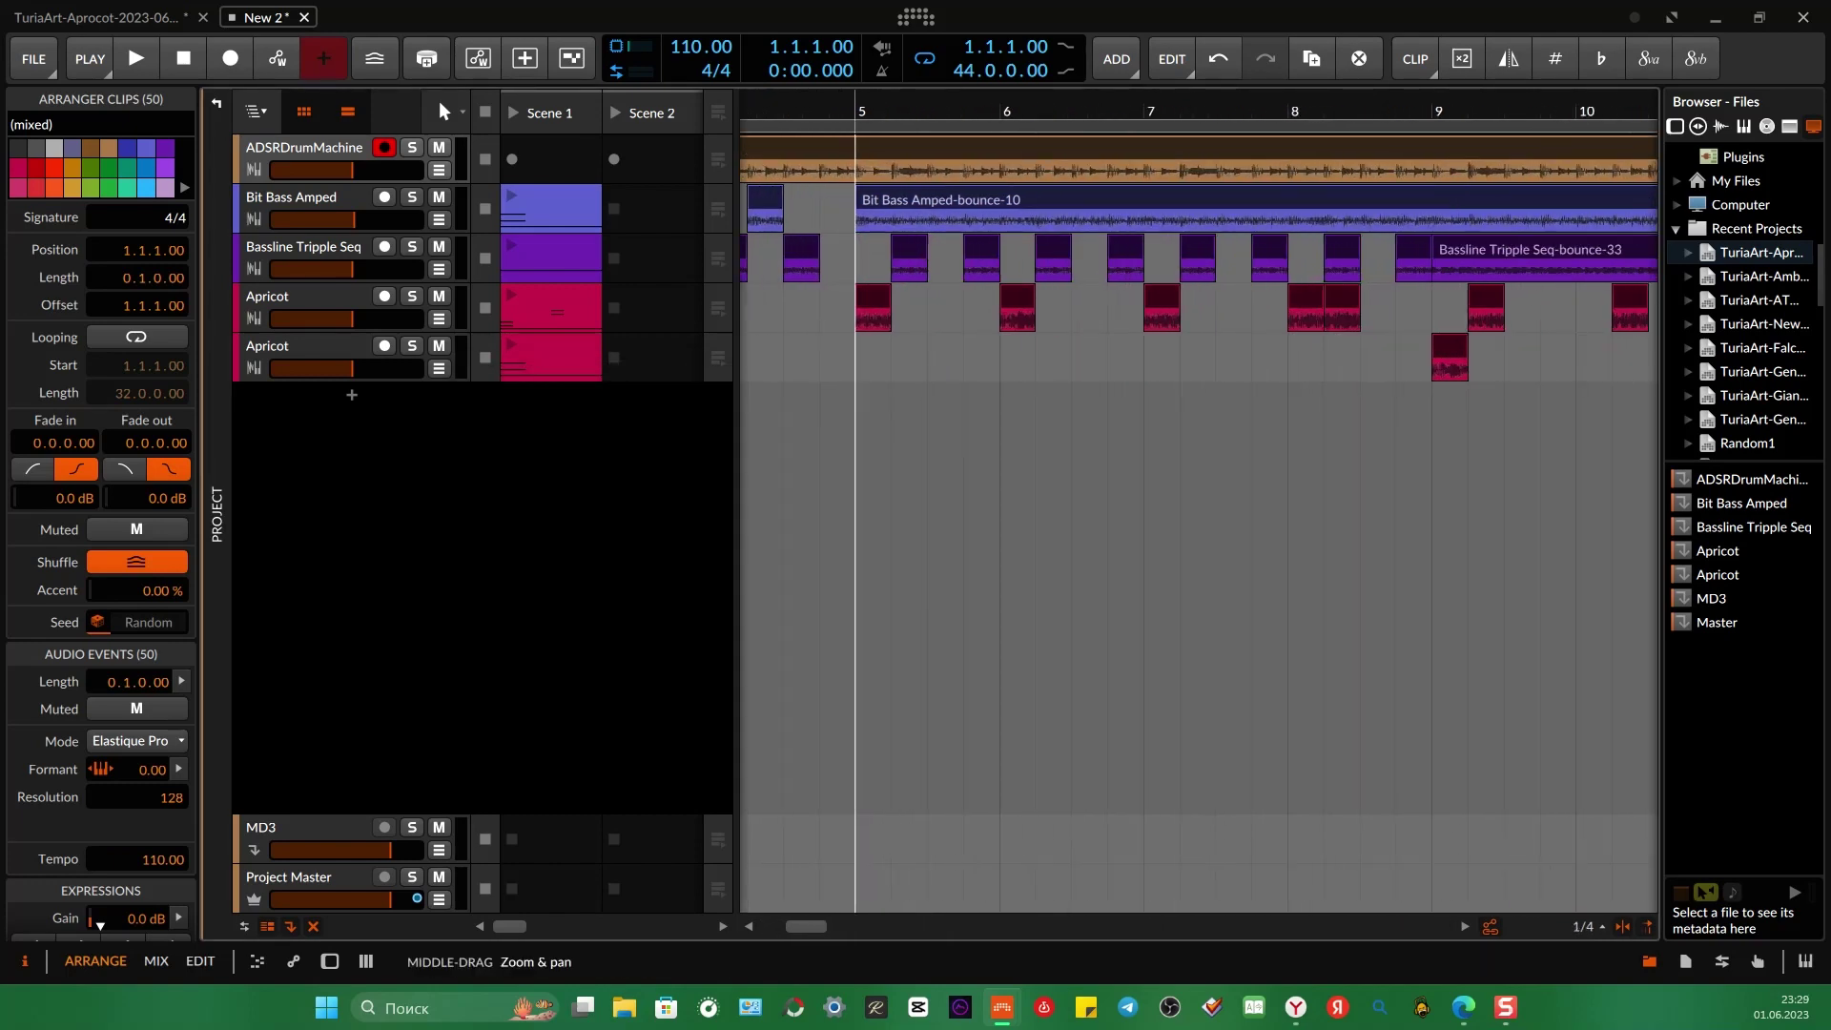
pyautogui.doubleClick(804, 165)
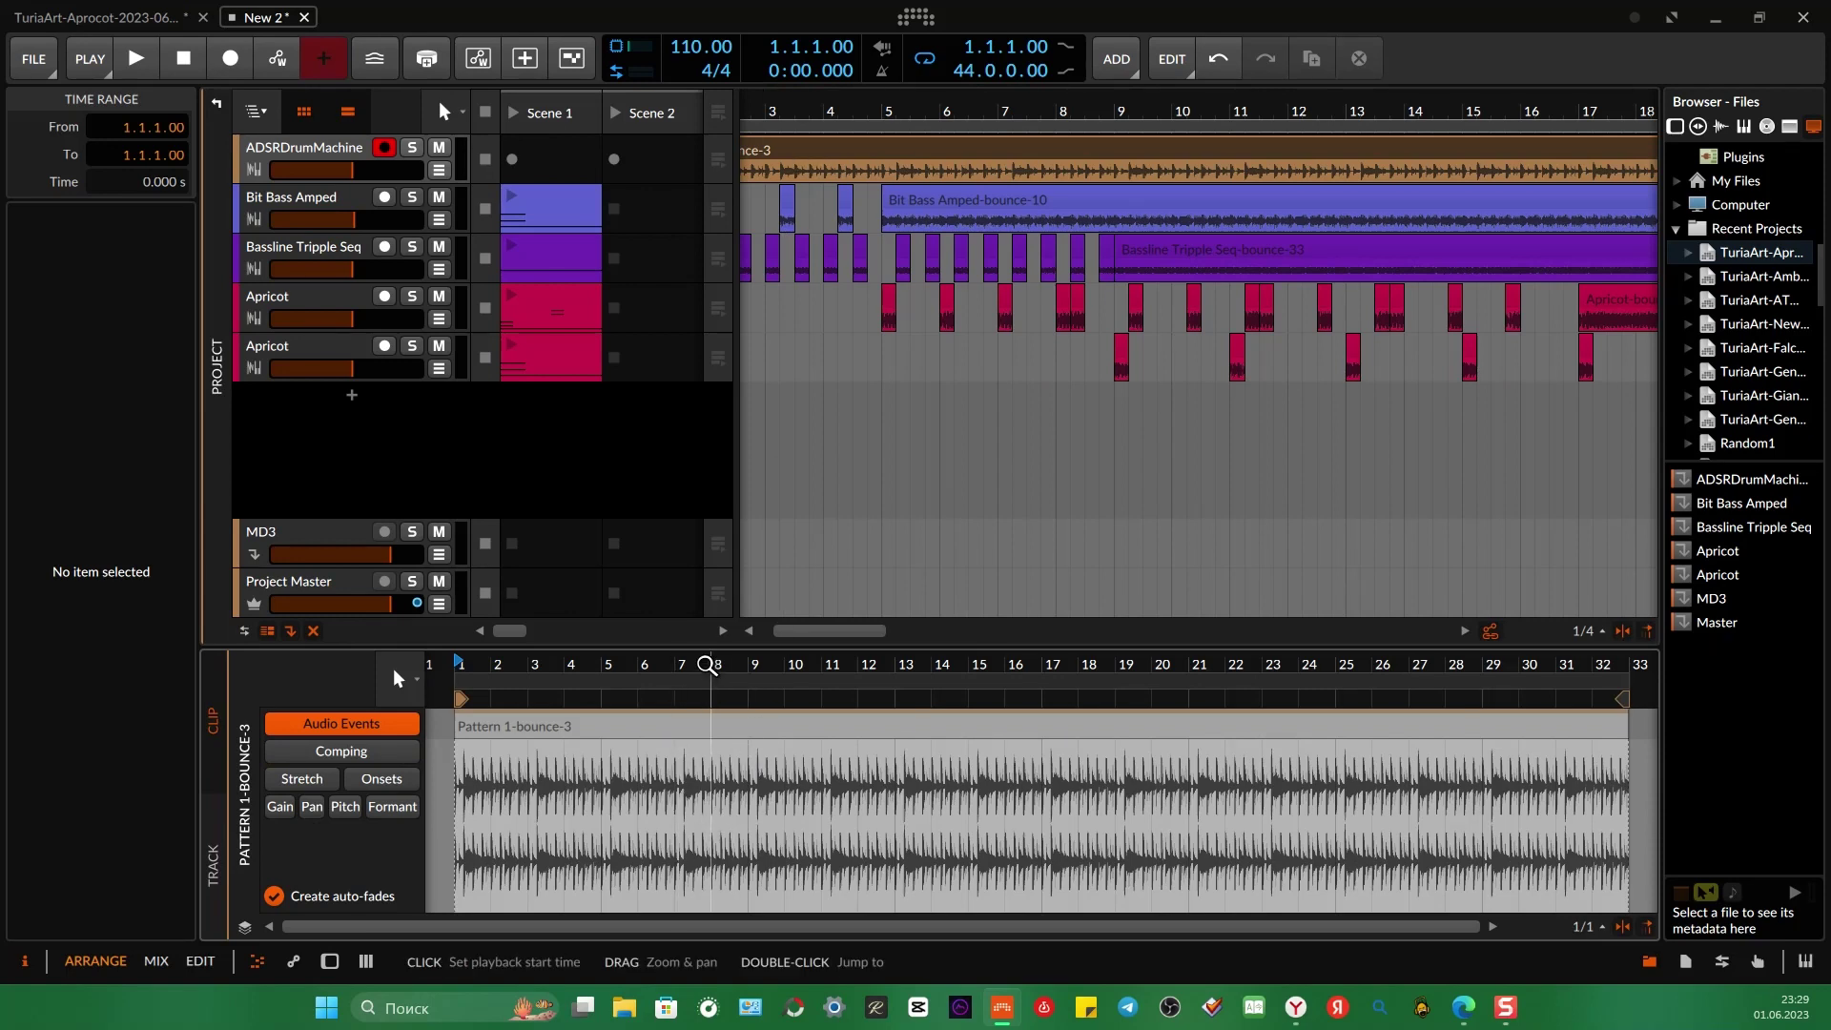
pyautogui.moveTo(687, 651); pyautogui.dragTo(686, 323)
pyautogui.scroll(-5, 673, 572)
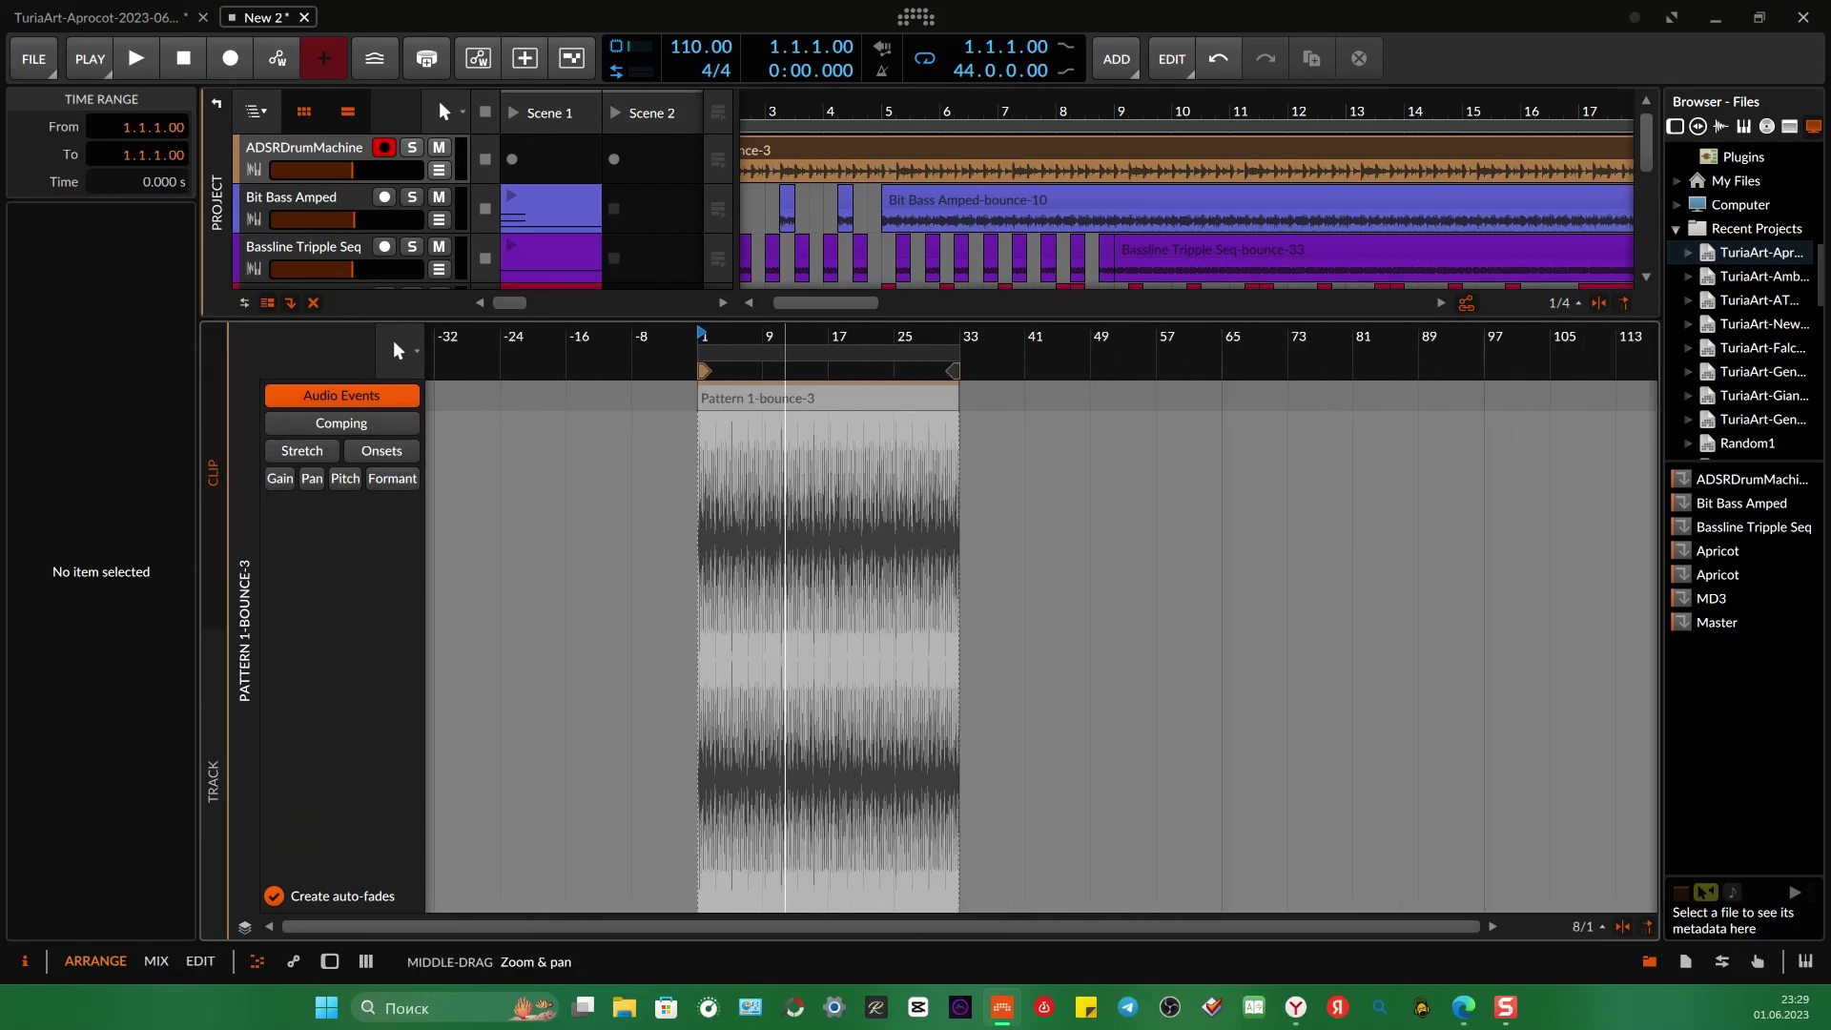
pyautogui.scroll(4, 687, 572)
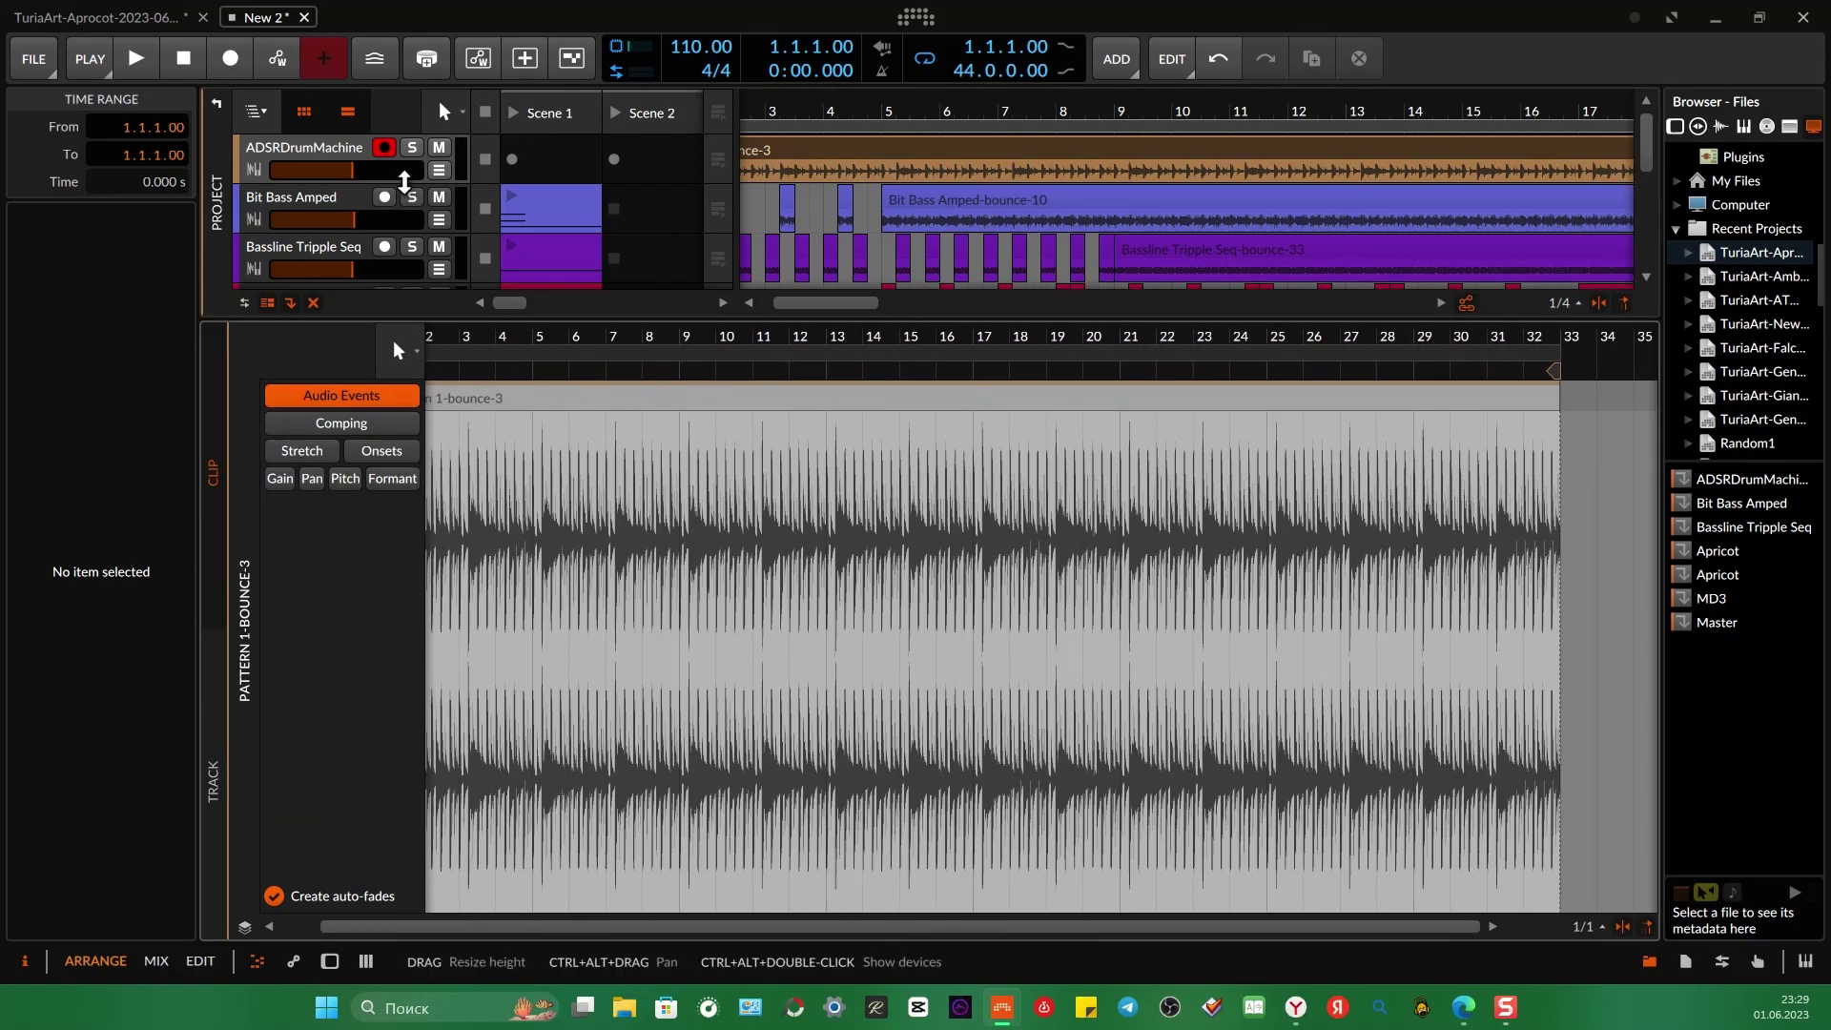
# Step: Solo the ADSRDrumMachine track and play back the bounced drum clip from bar 1
pyautogui.click(410, 150)
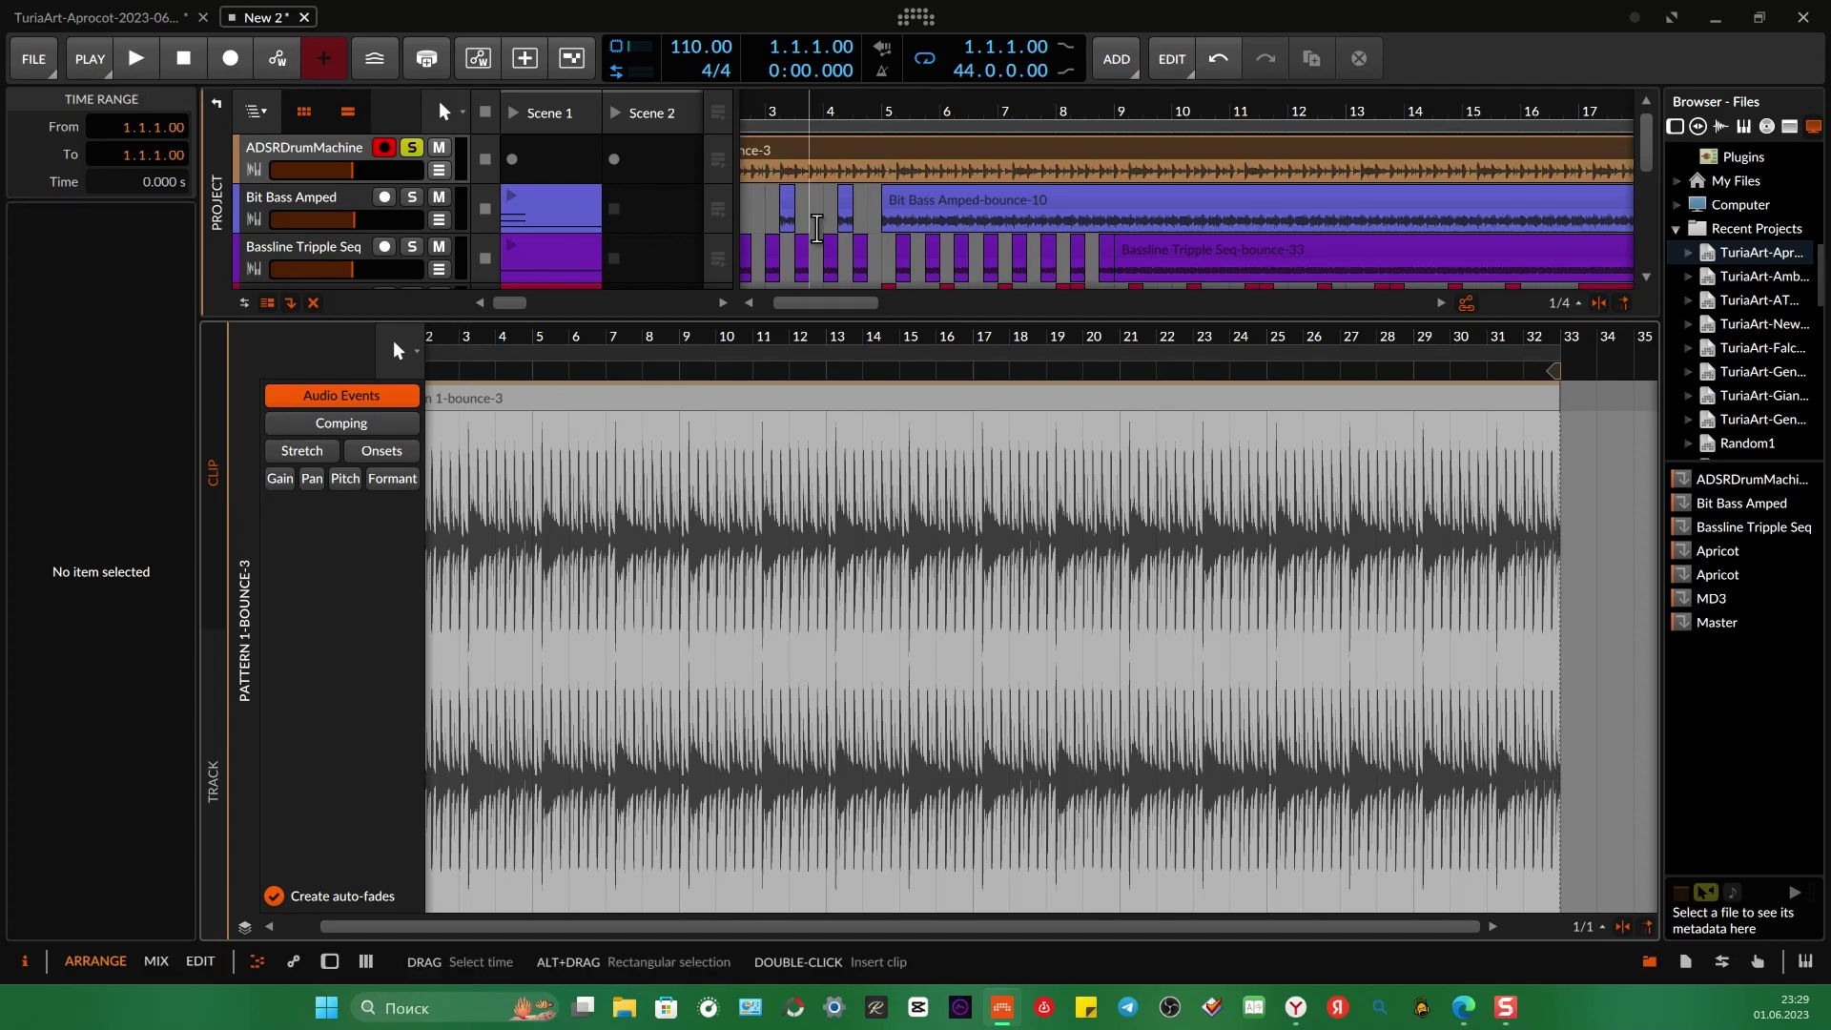
pyautogui.moveTo(807, 112); pyautogui.dragTo(802, 96)
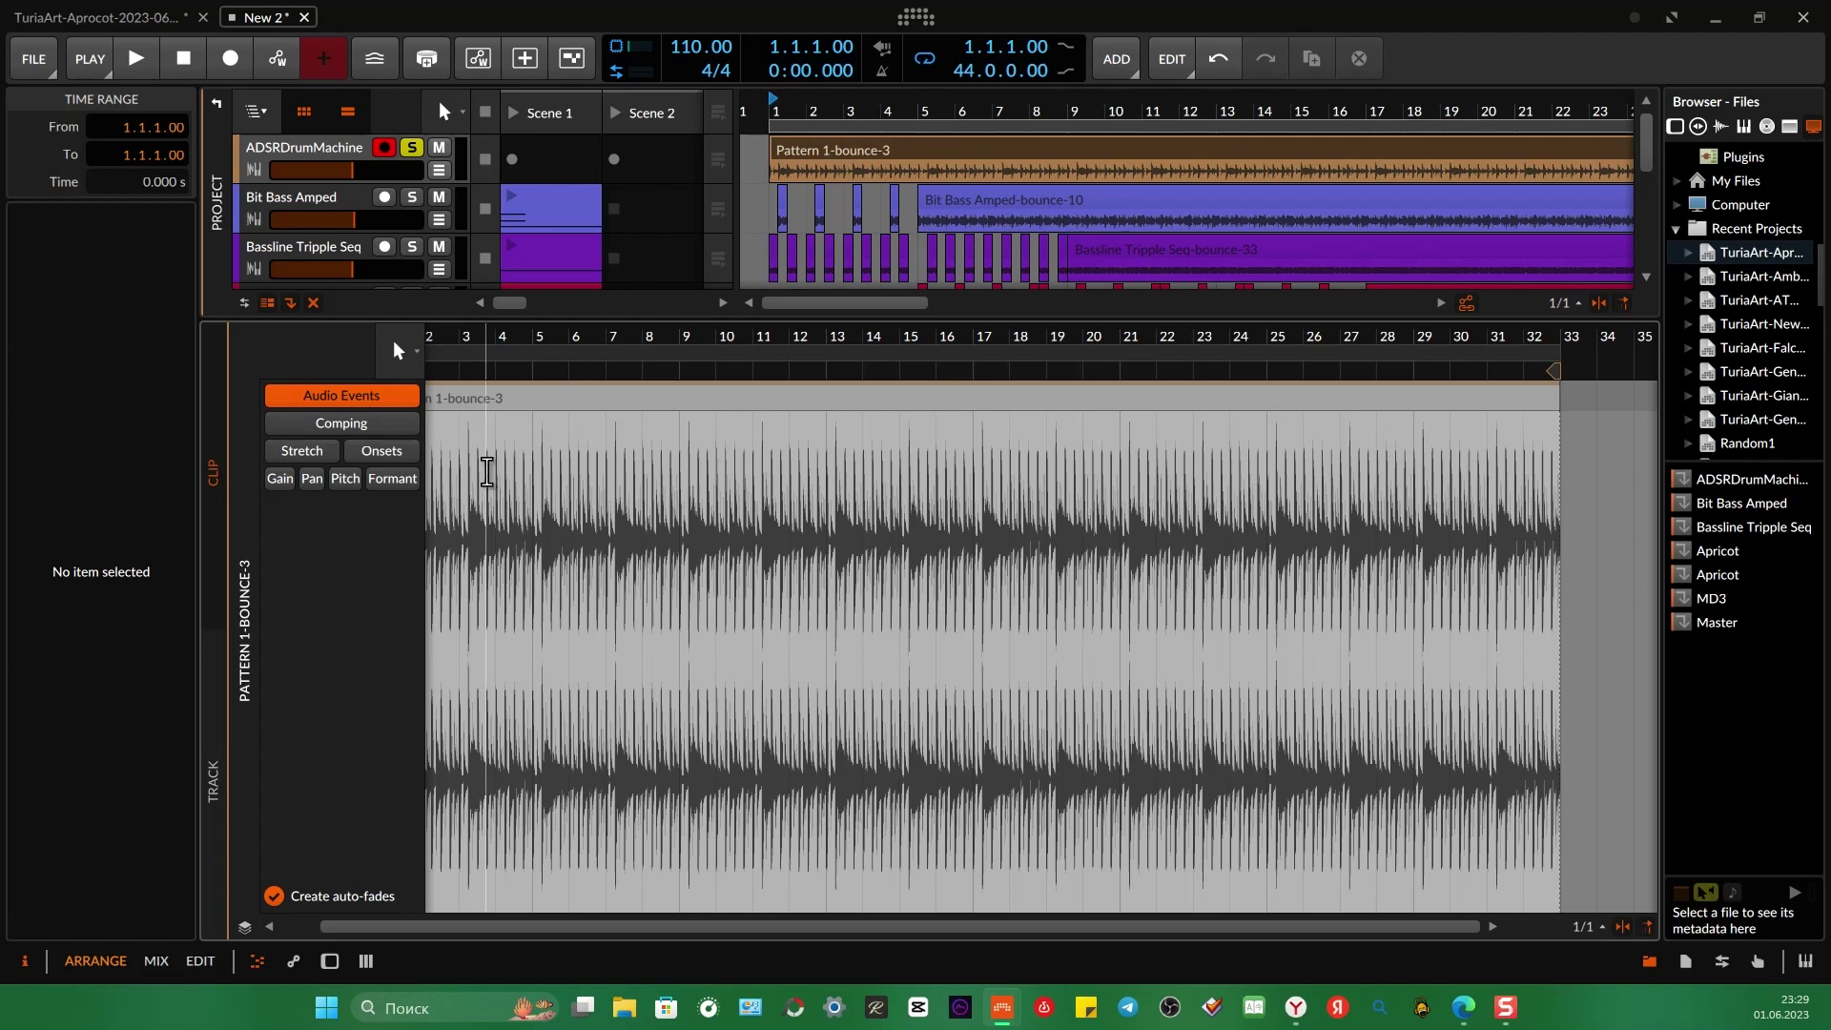
pyautogui.moveTo(625, 362); pyautogui.dragTo(631, 335)
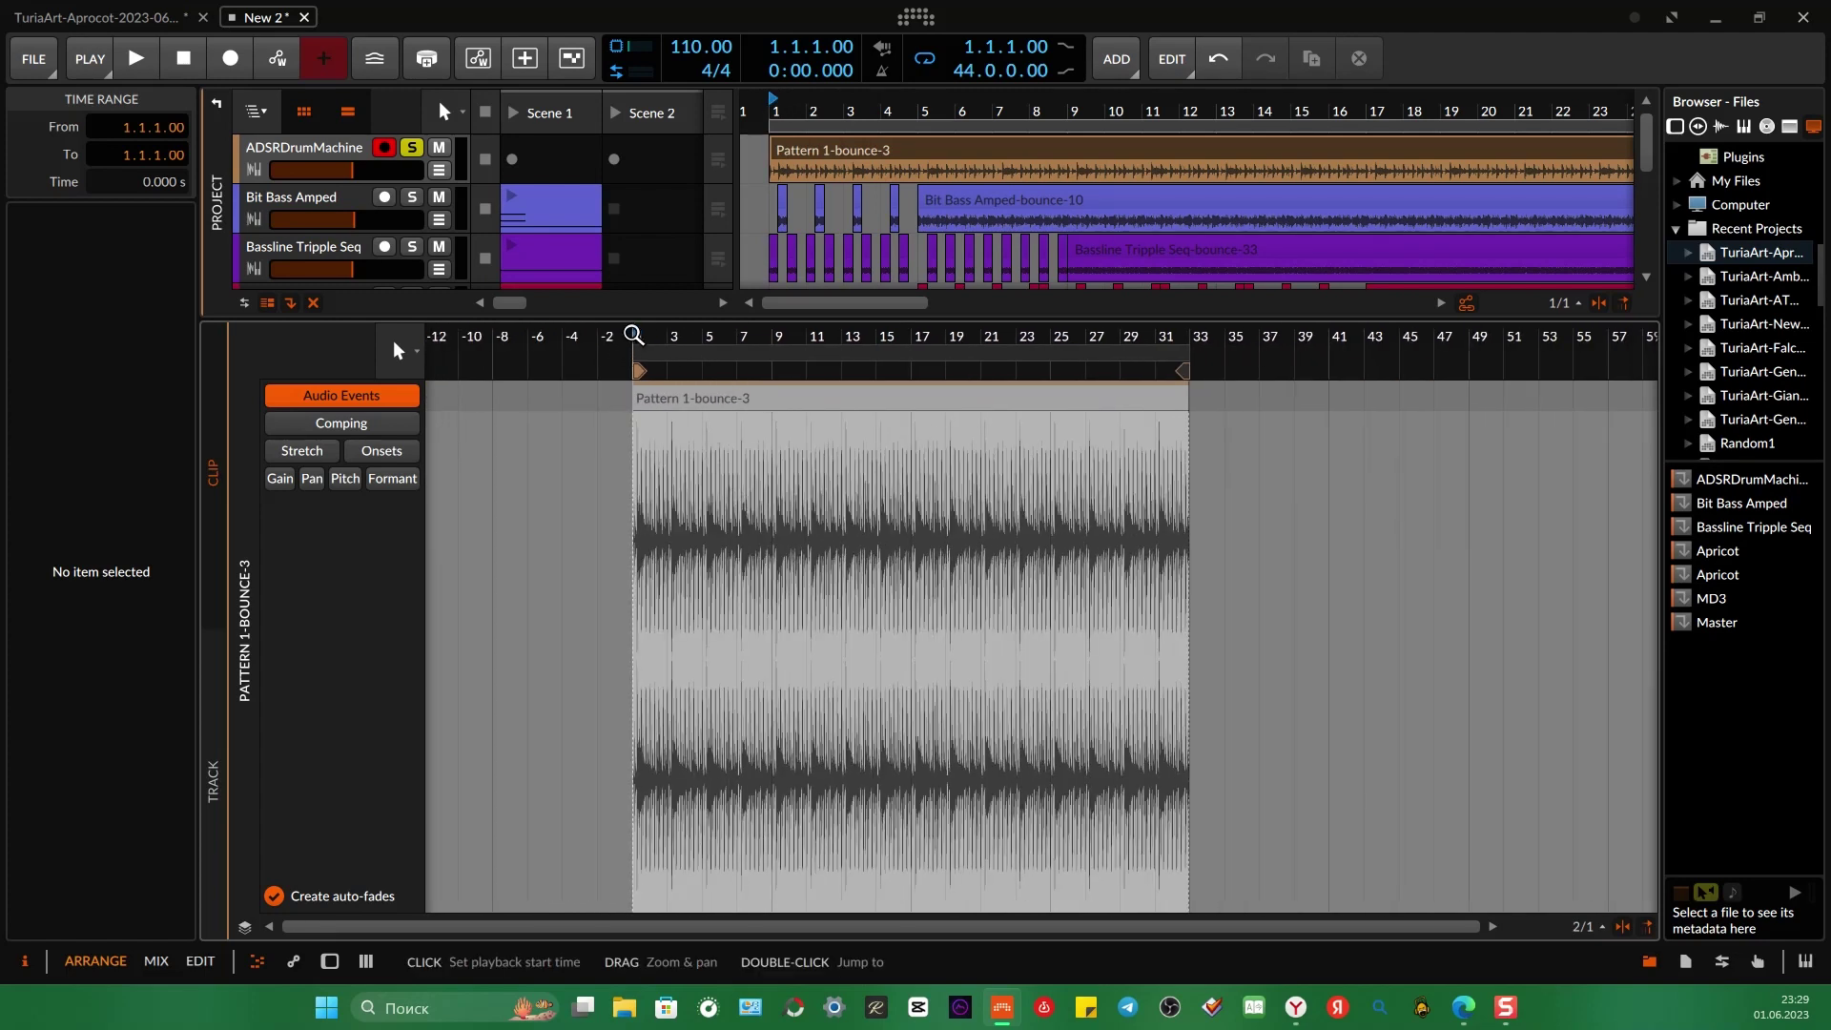
pyautogui.press('space')
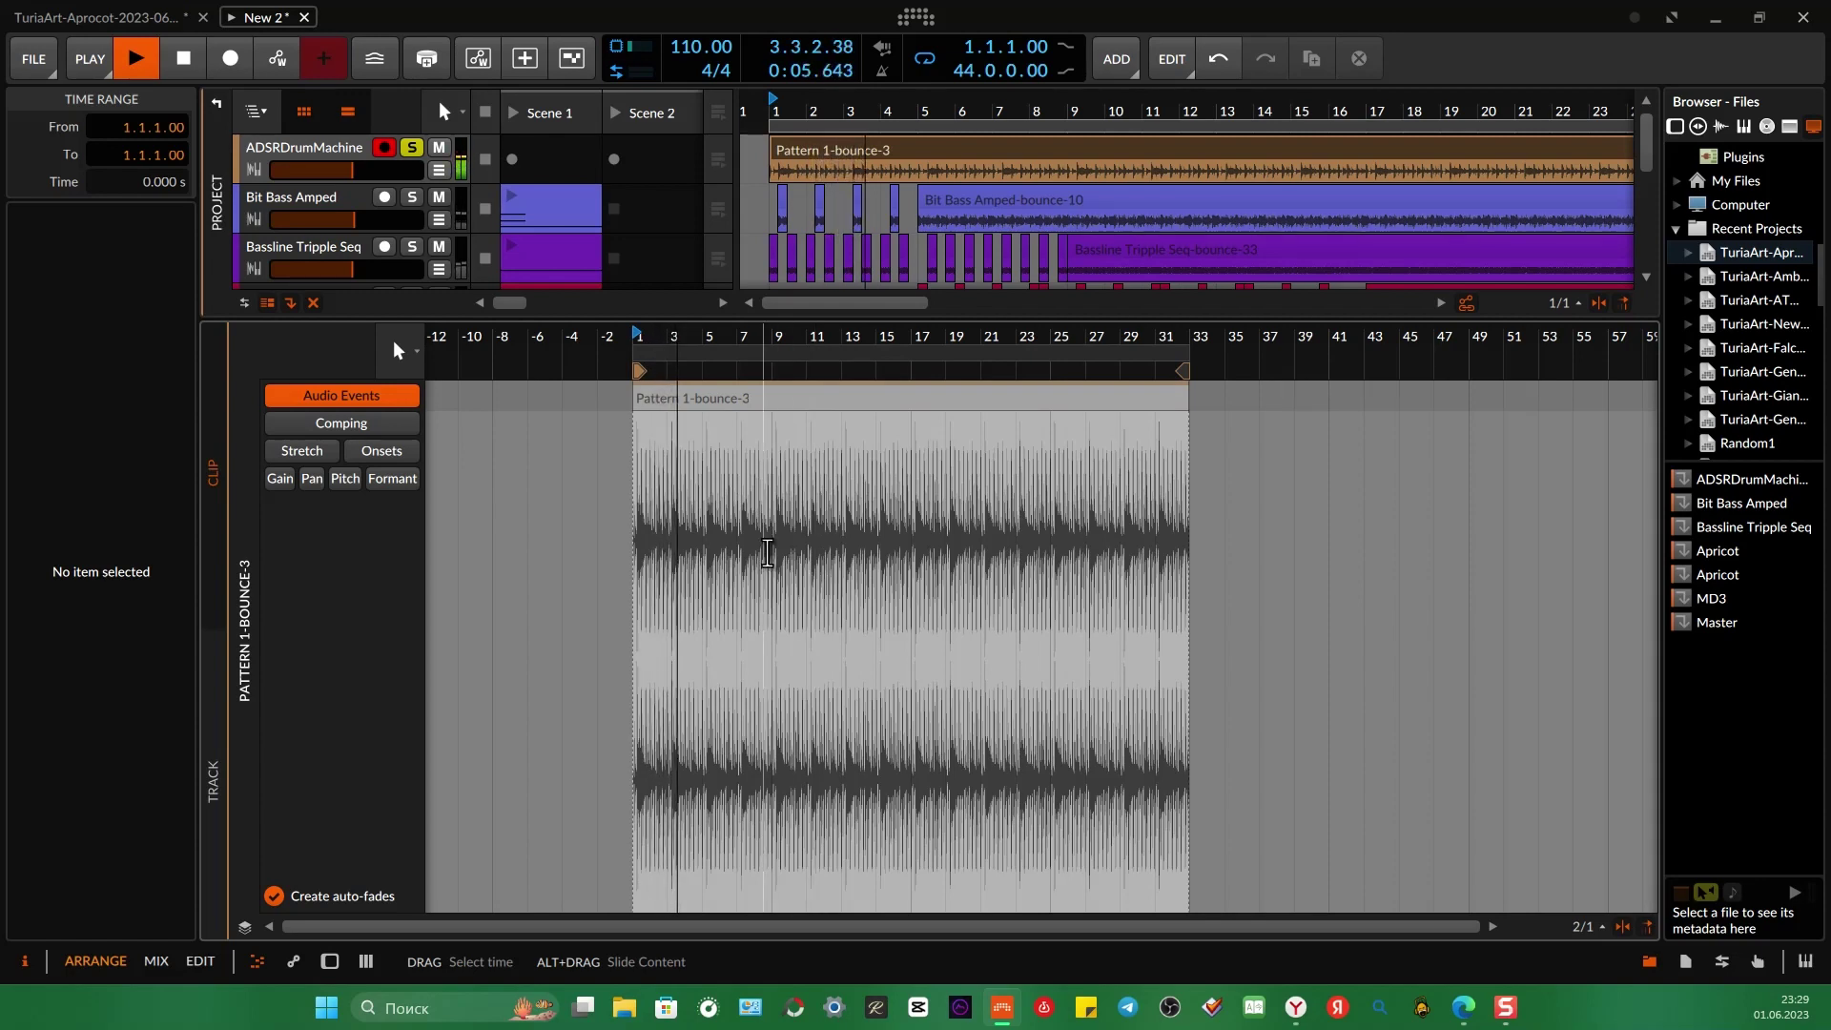
pyautogui.moveTo(711, 349); pyautogui.dragTo(709, 406)
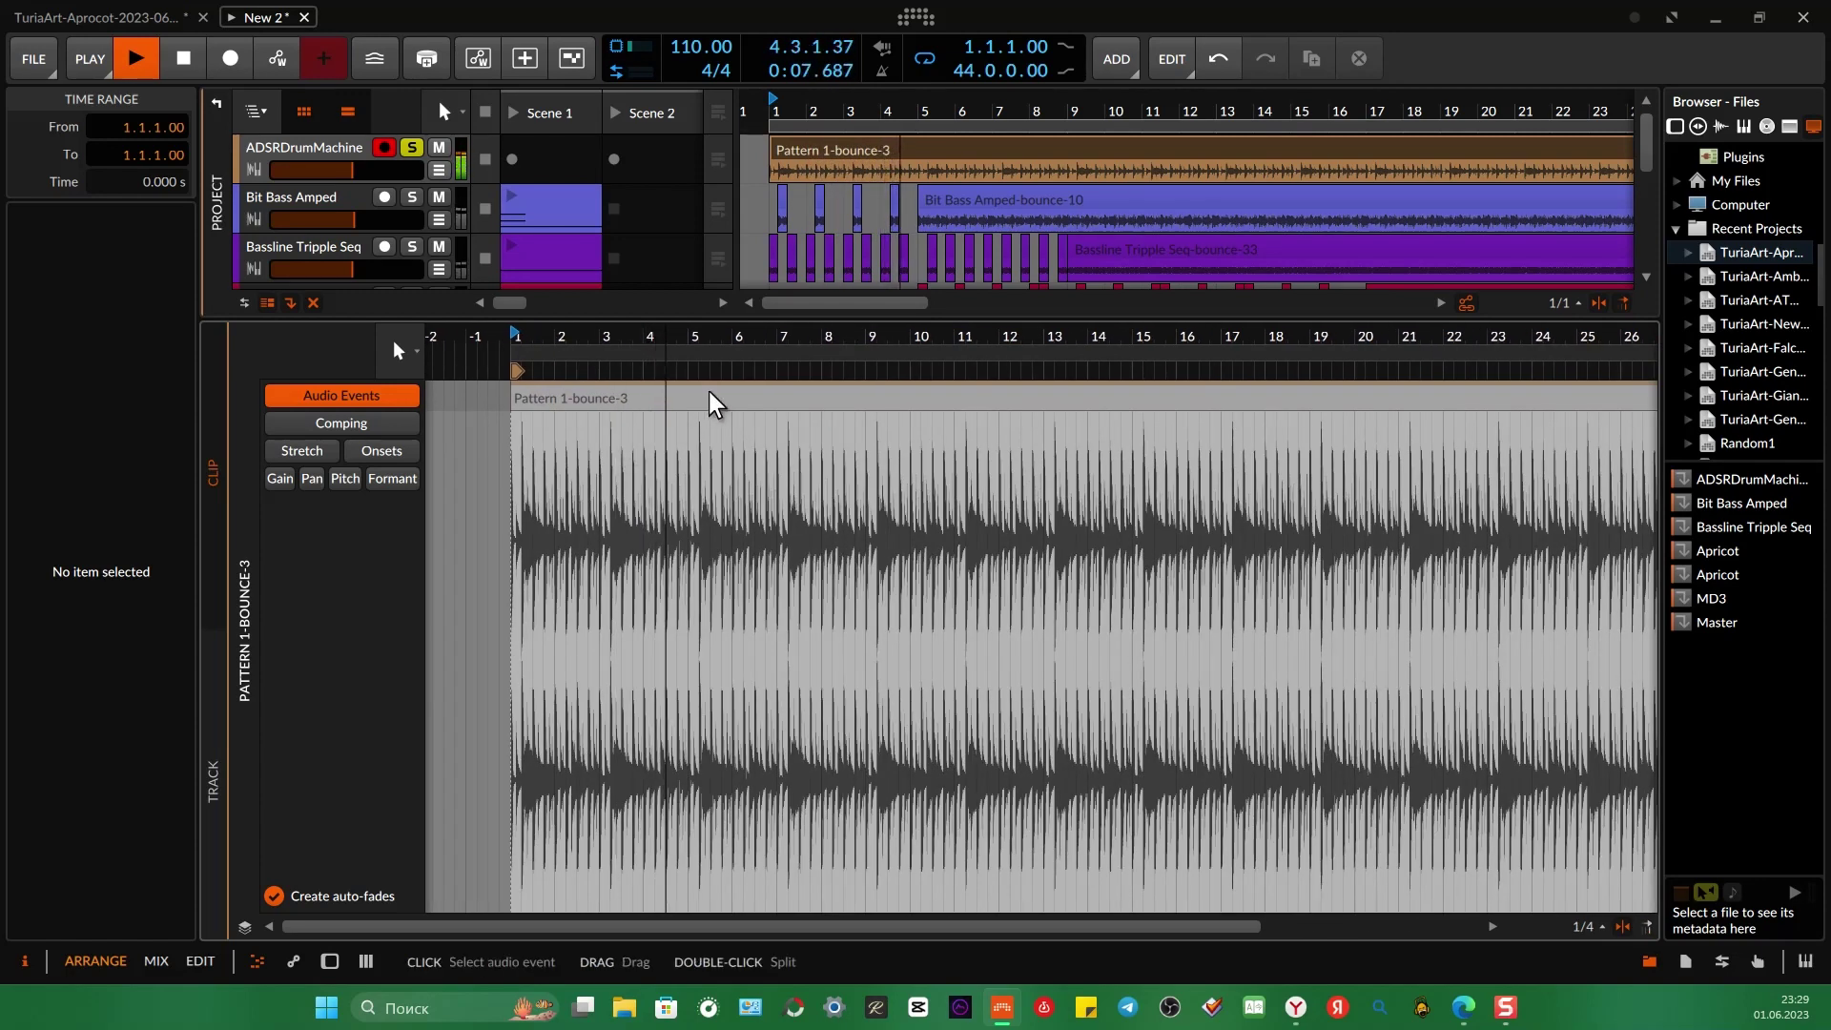
# Step: Split the Pattern 1-bounce-3 audio event at 6.2.3 and shift the boundary between both parts to about bar 7
pyautogui.doubleClick(747, 399)
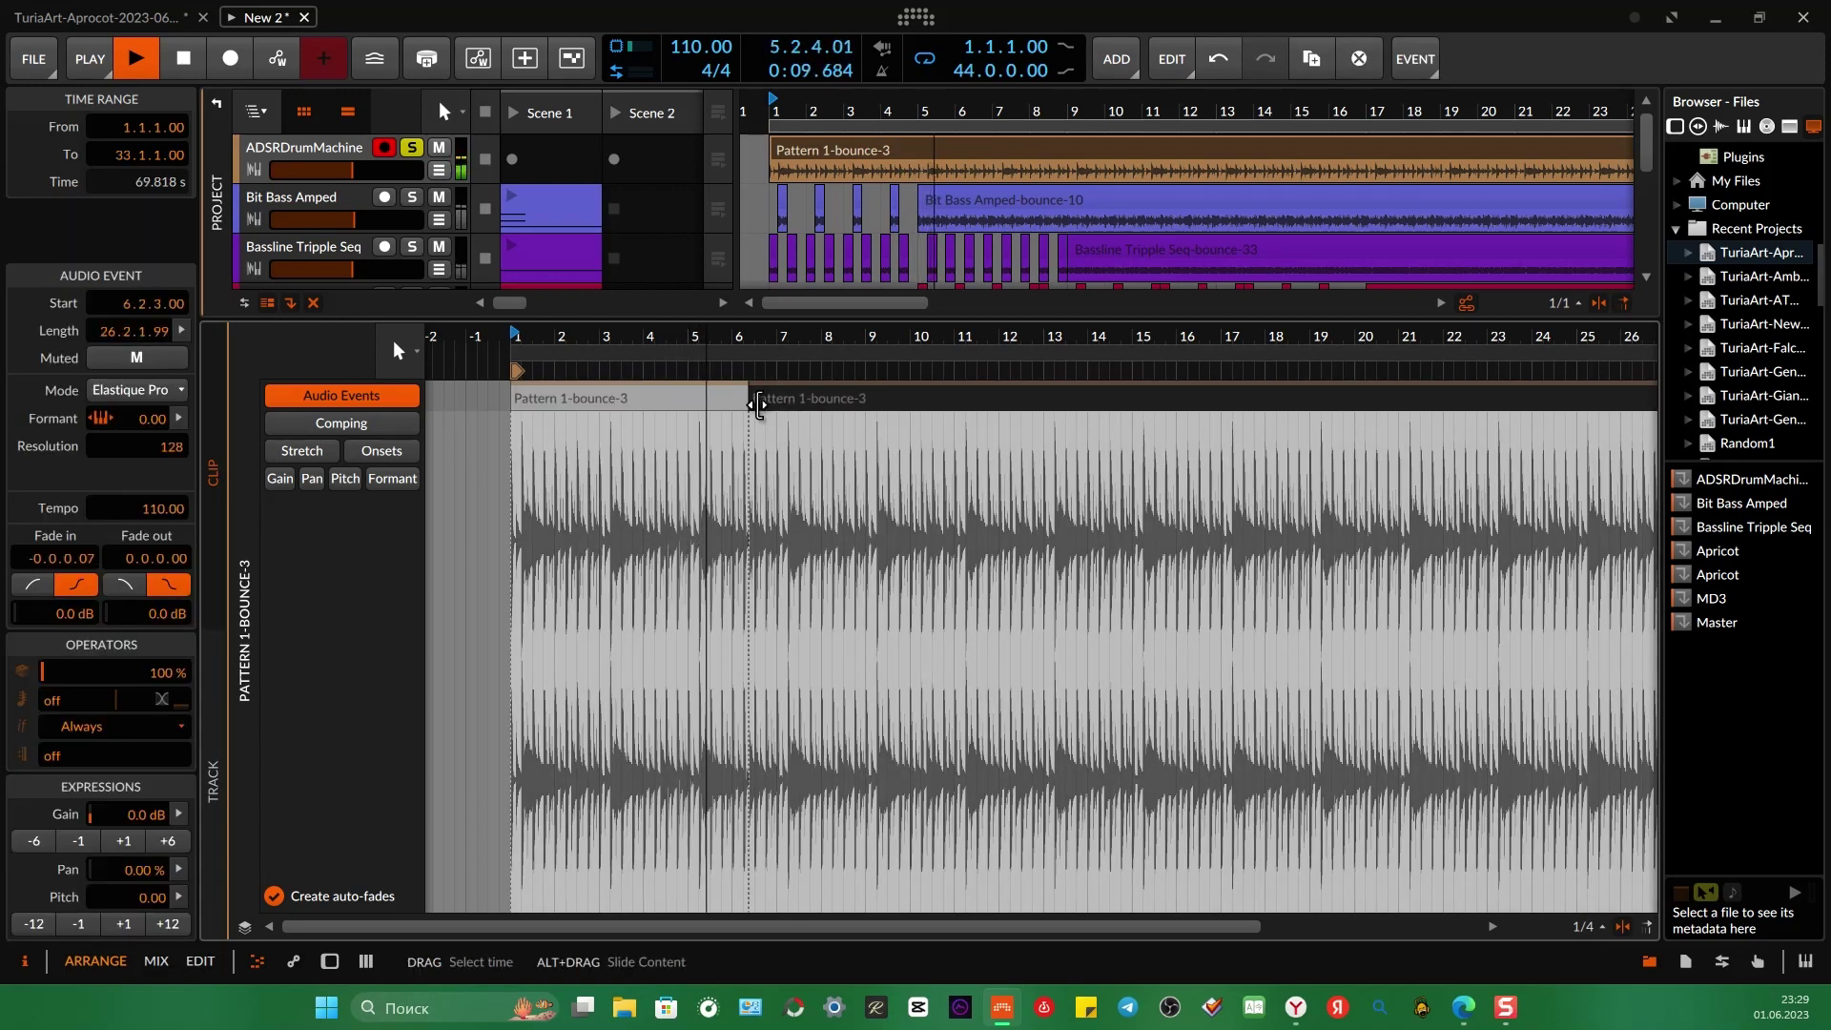
pyautogui.moveTo(747, 399)
pyautogui.mouseDown()
pyautogui.moveTo(794, 421)
pyautogui.moveTo(781, 408)
pyautogui.mouseUp()
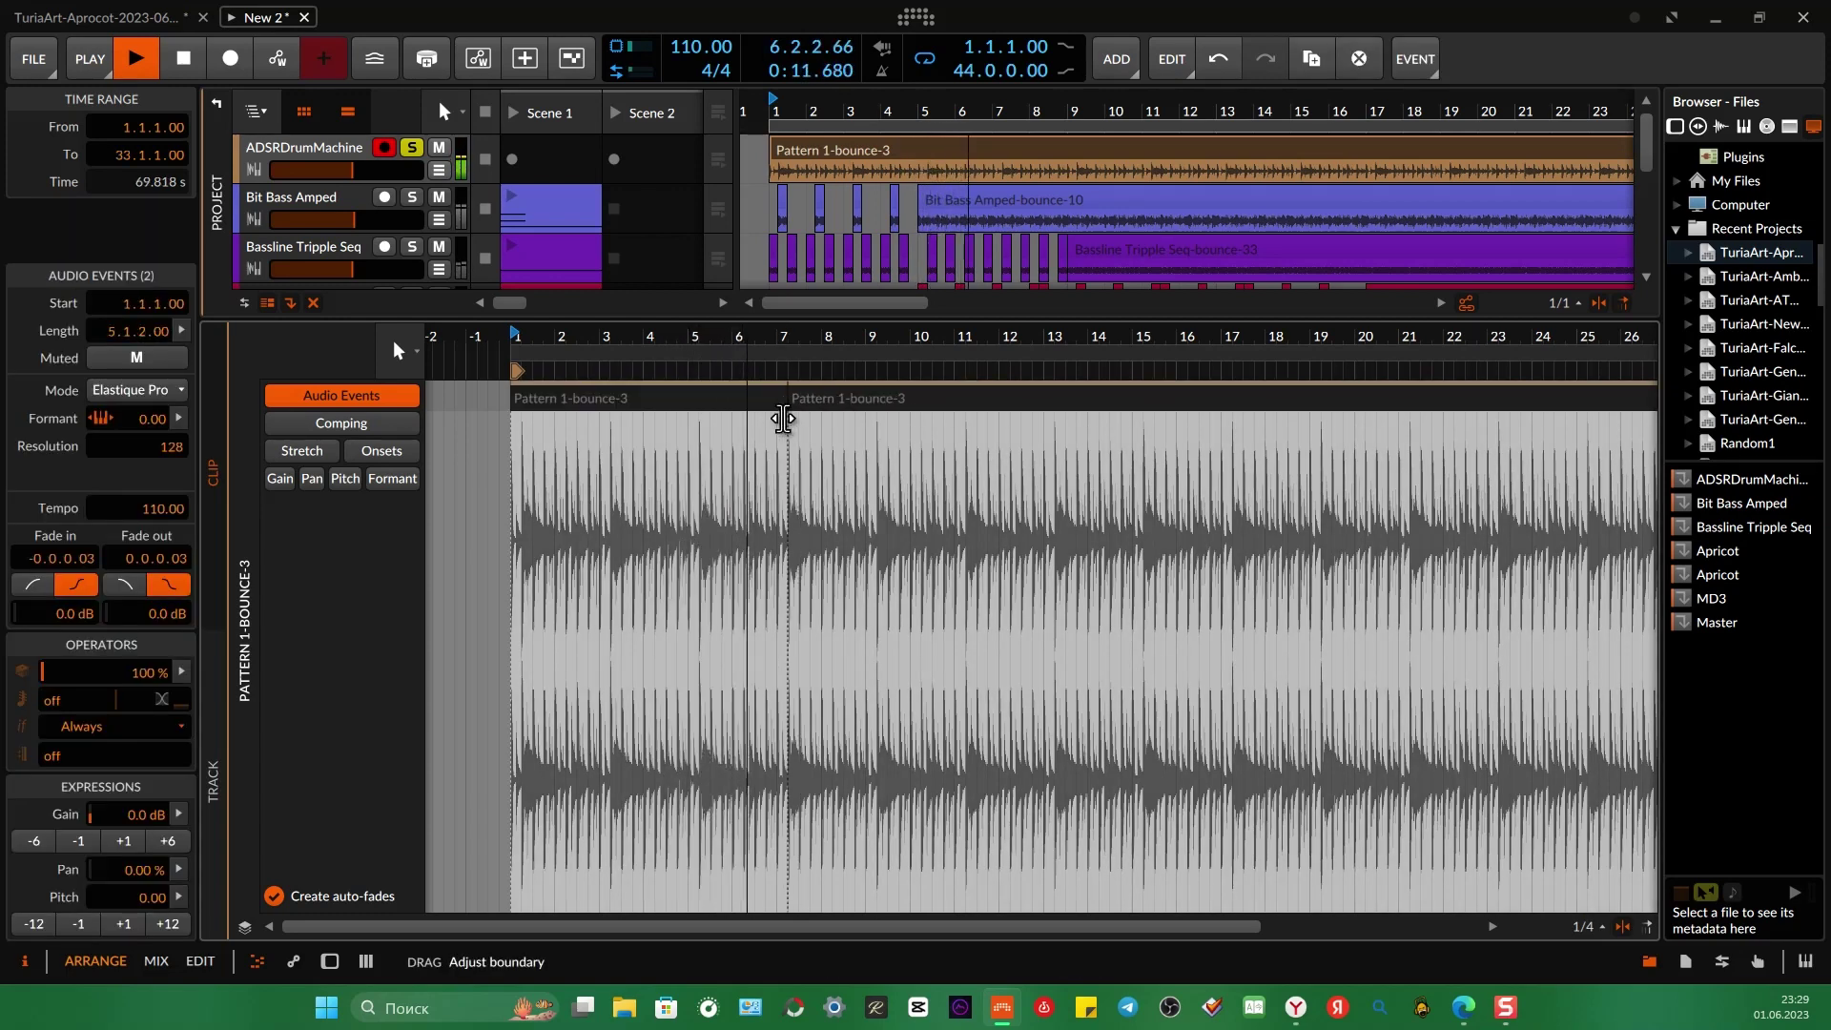
pyautogui.click(752, 449)
# Step: Try repeat counts of 10 and 16 on the first audio event during playback, and settle on 14
pyautogui.click(630, 408)
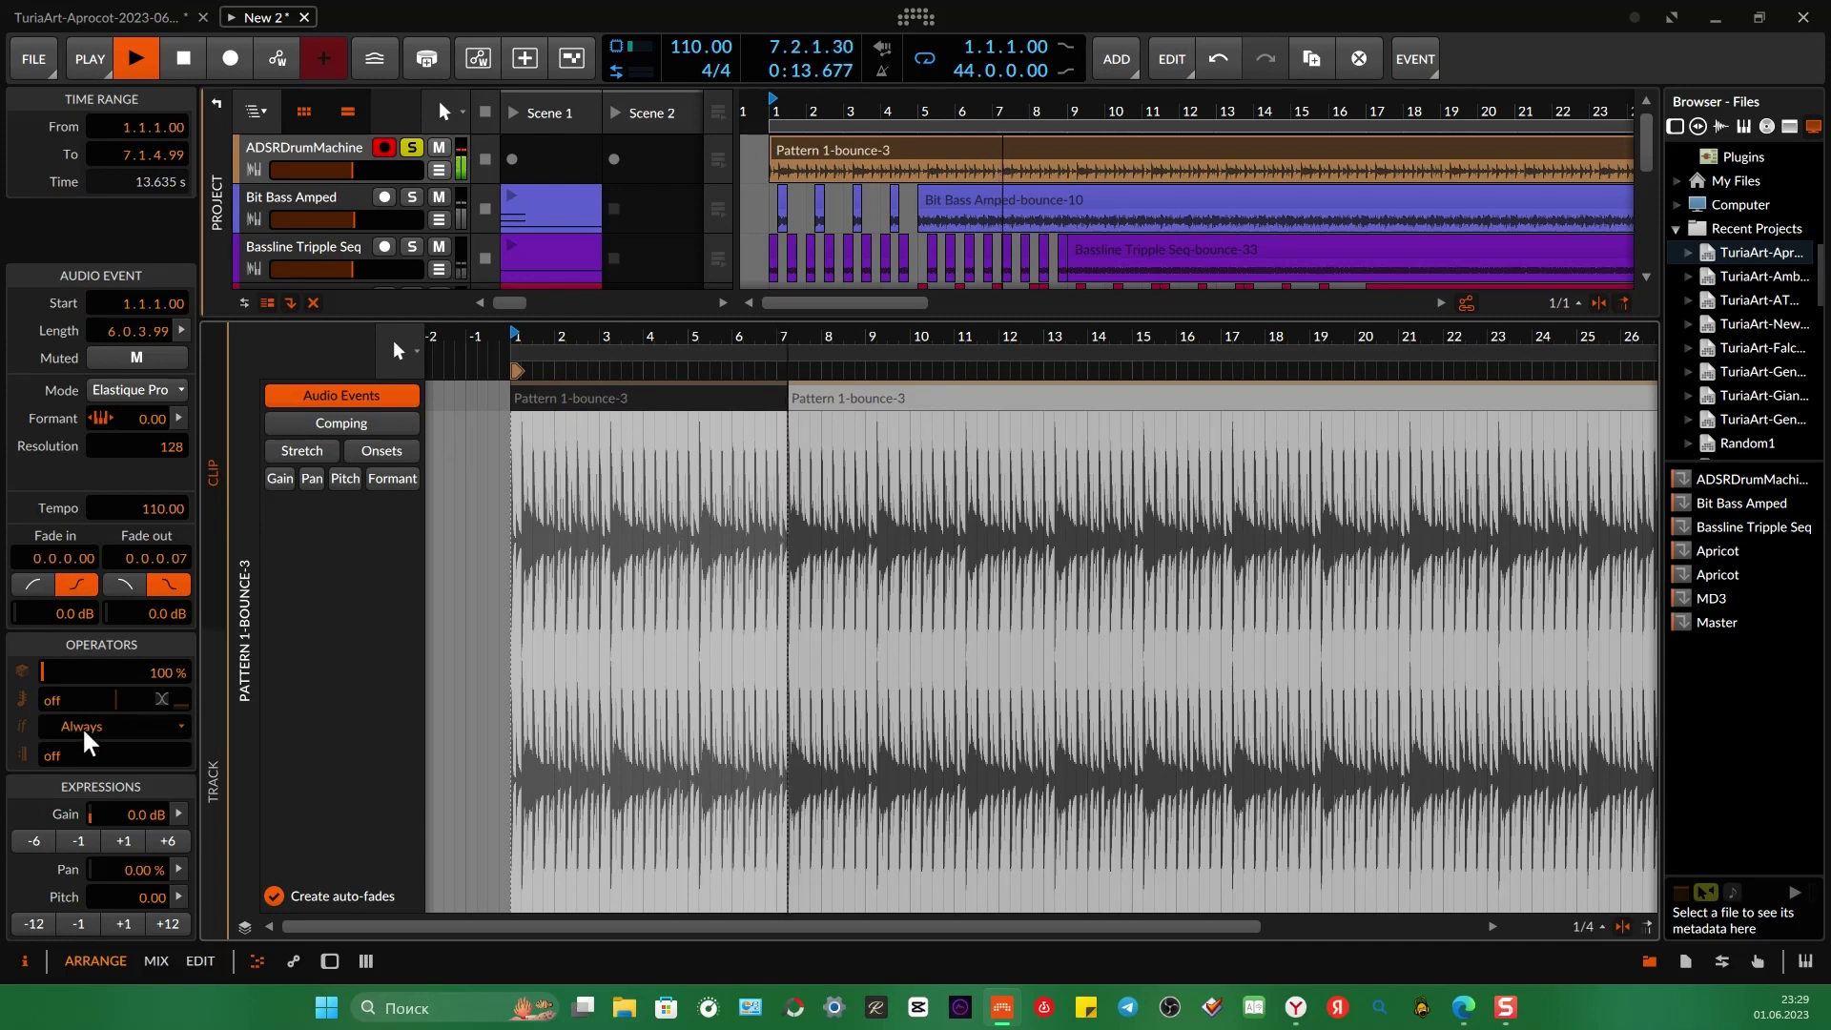
pyautogui.moveTo(67, 700); pyautogui.dragTo(67, 654)
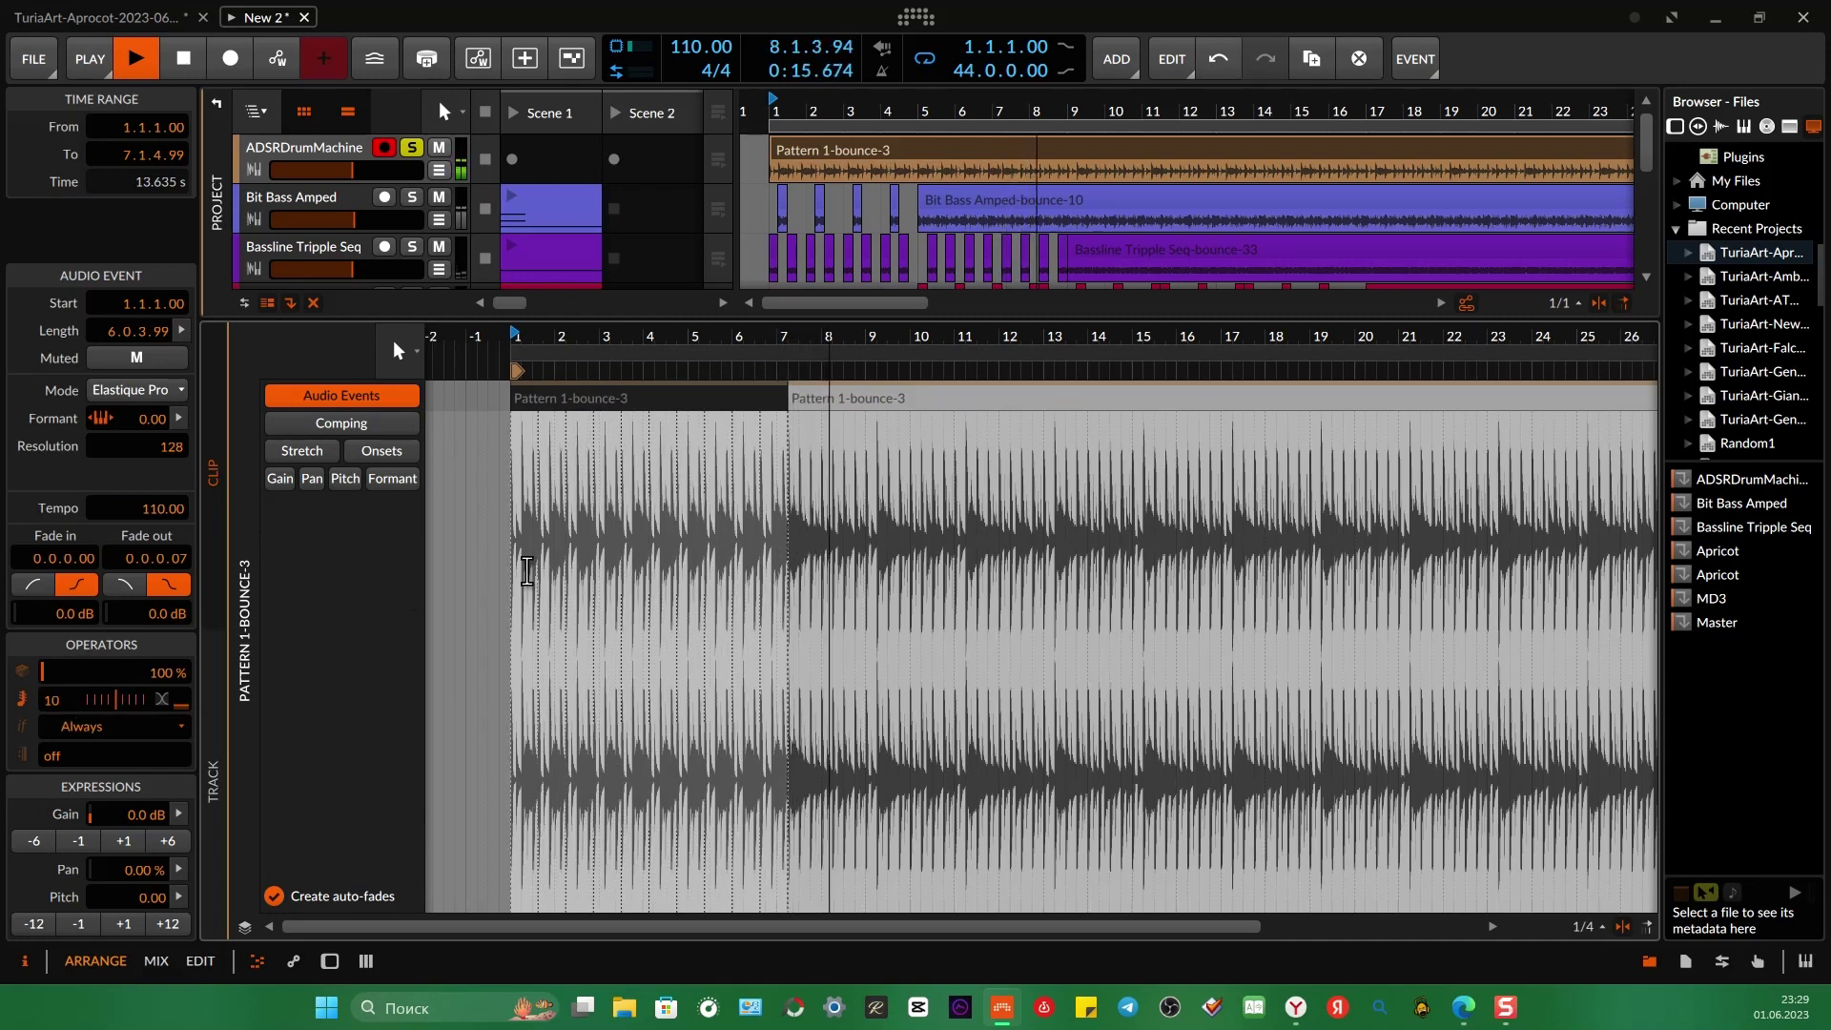
pyautogui.click(513, 336)
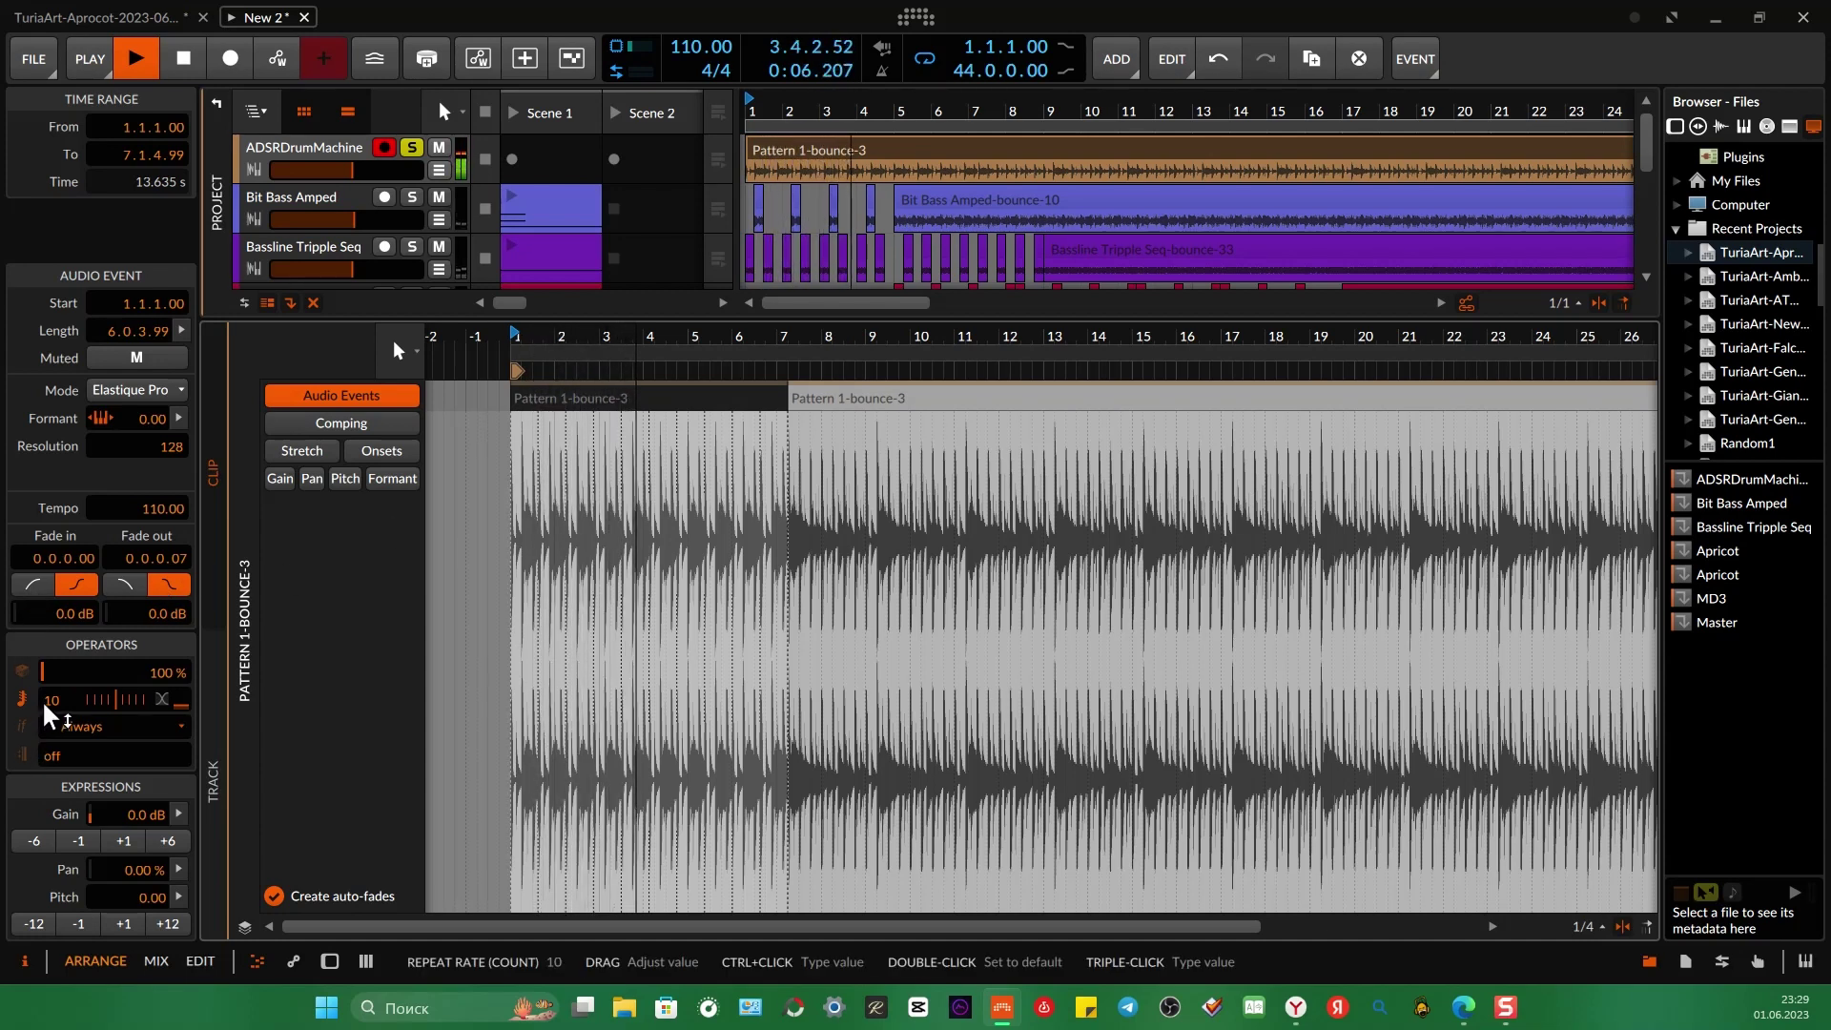
pyautogui.moveTo(45, 702); pyautogui.dragTo(46, 662)
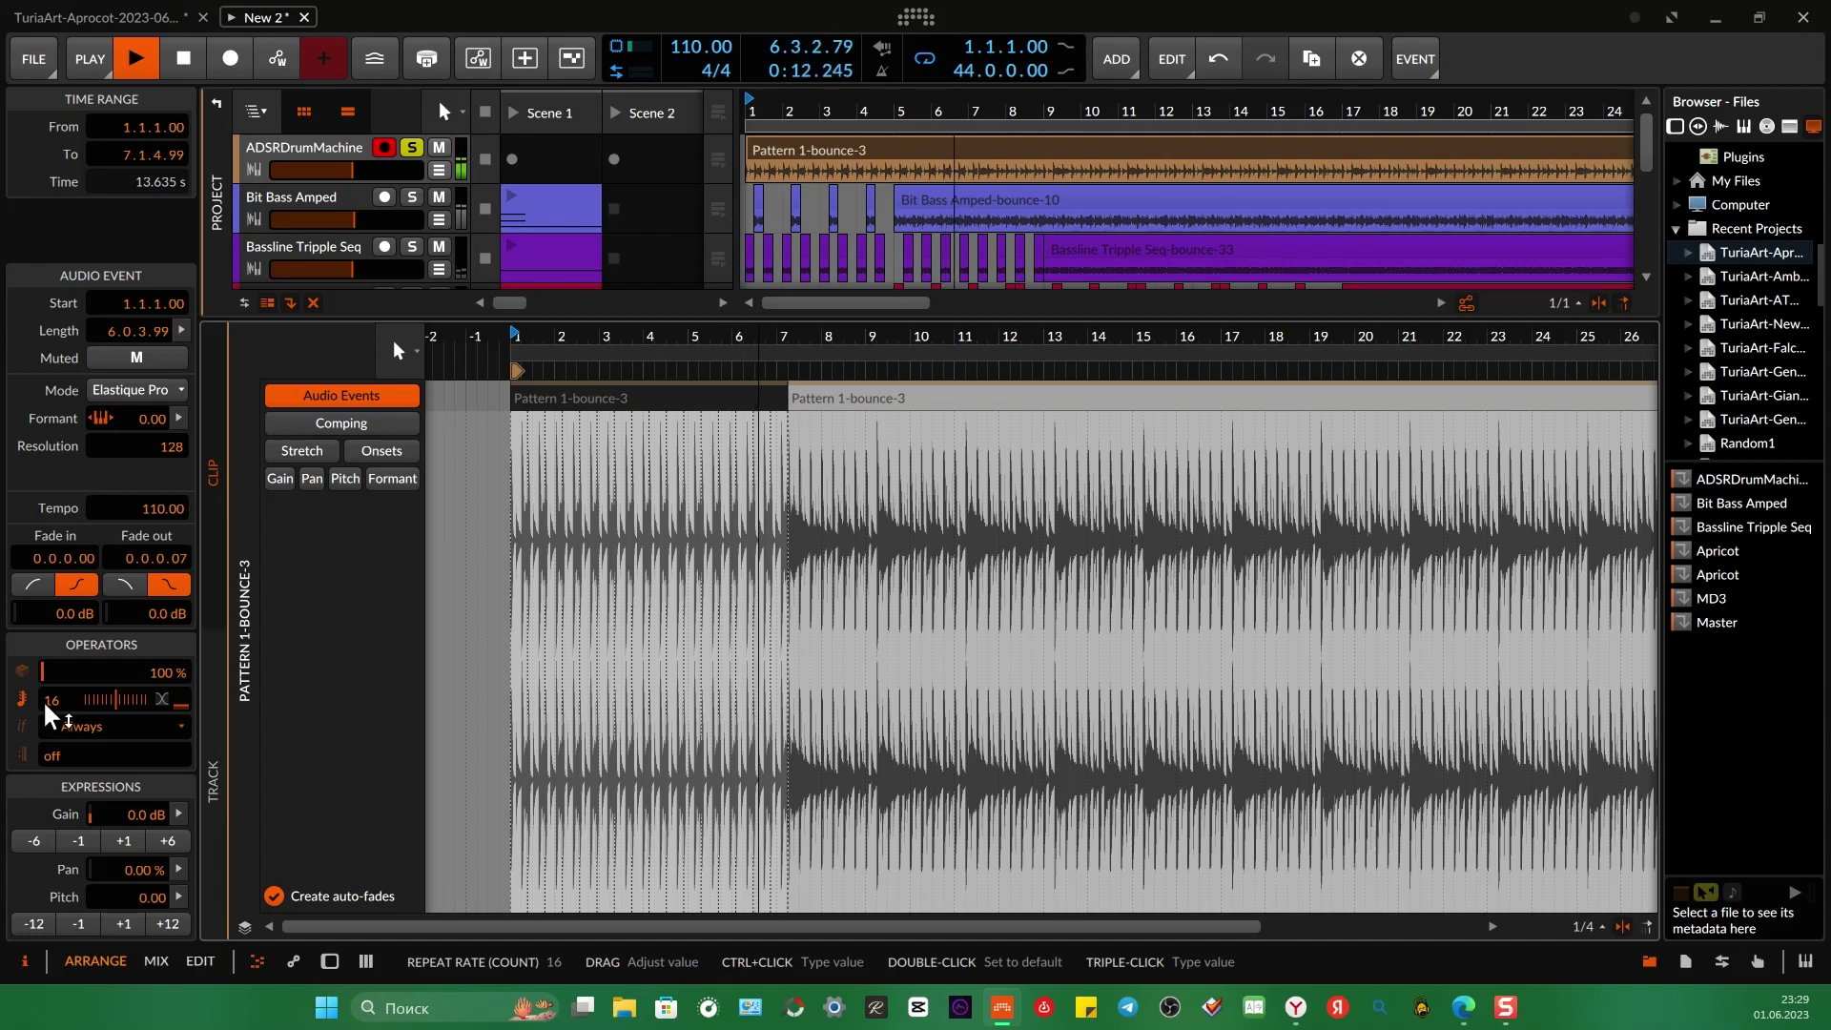
pyautogui.moveTo(46, 713); pyautogui.dragTo(46, 725)
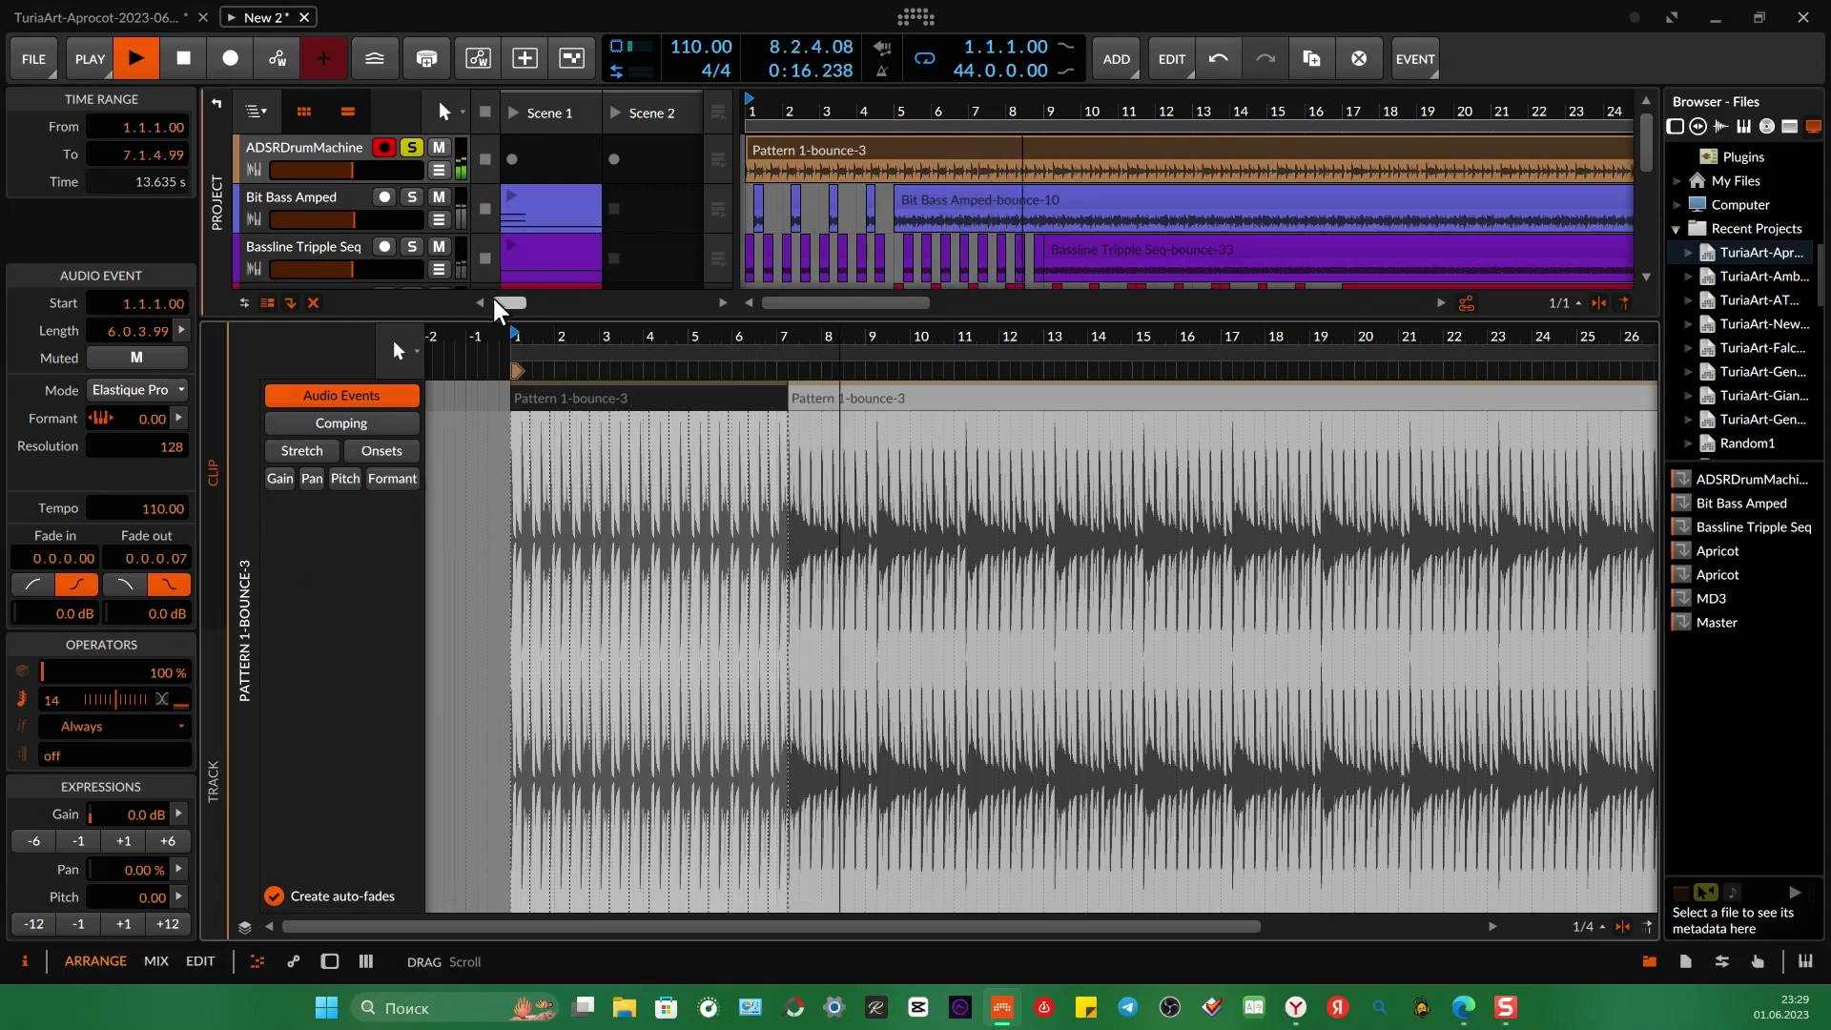
# Step: Shrink the clip editor and solo the upper Apricot track instead of ADSRDrumMachine
pyautogui.moveTo(458, 324); pyautogui.dragTo(458, 732)
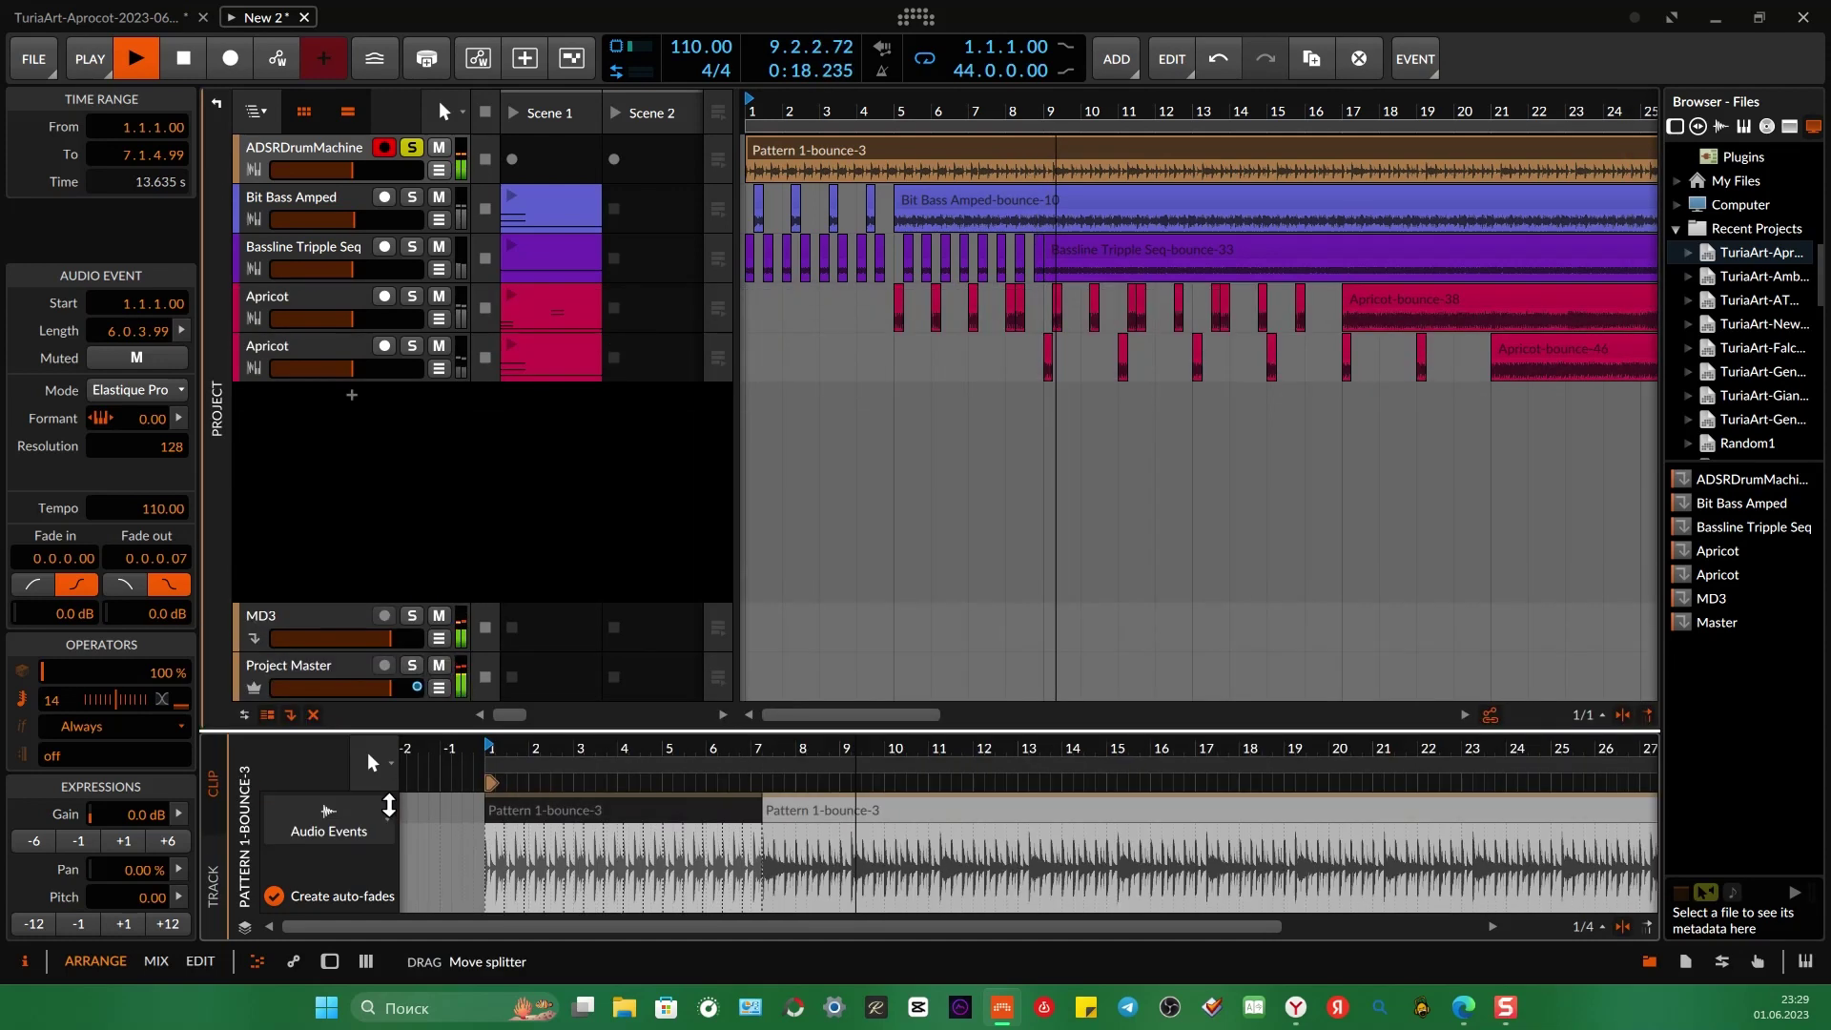
pyautogui.click(1056, 307)
pyautogui.click(412, 147)
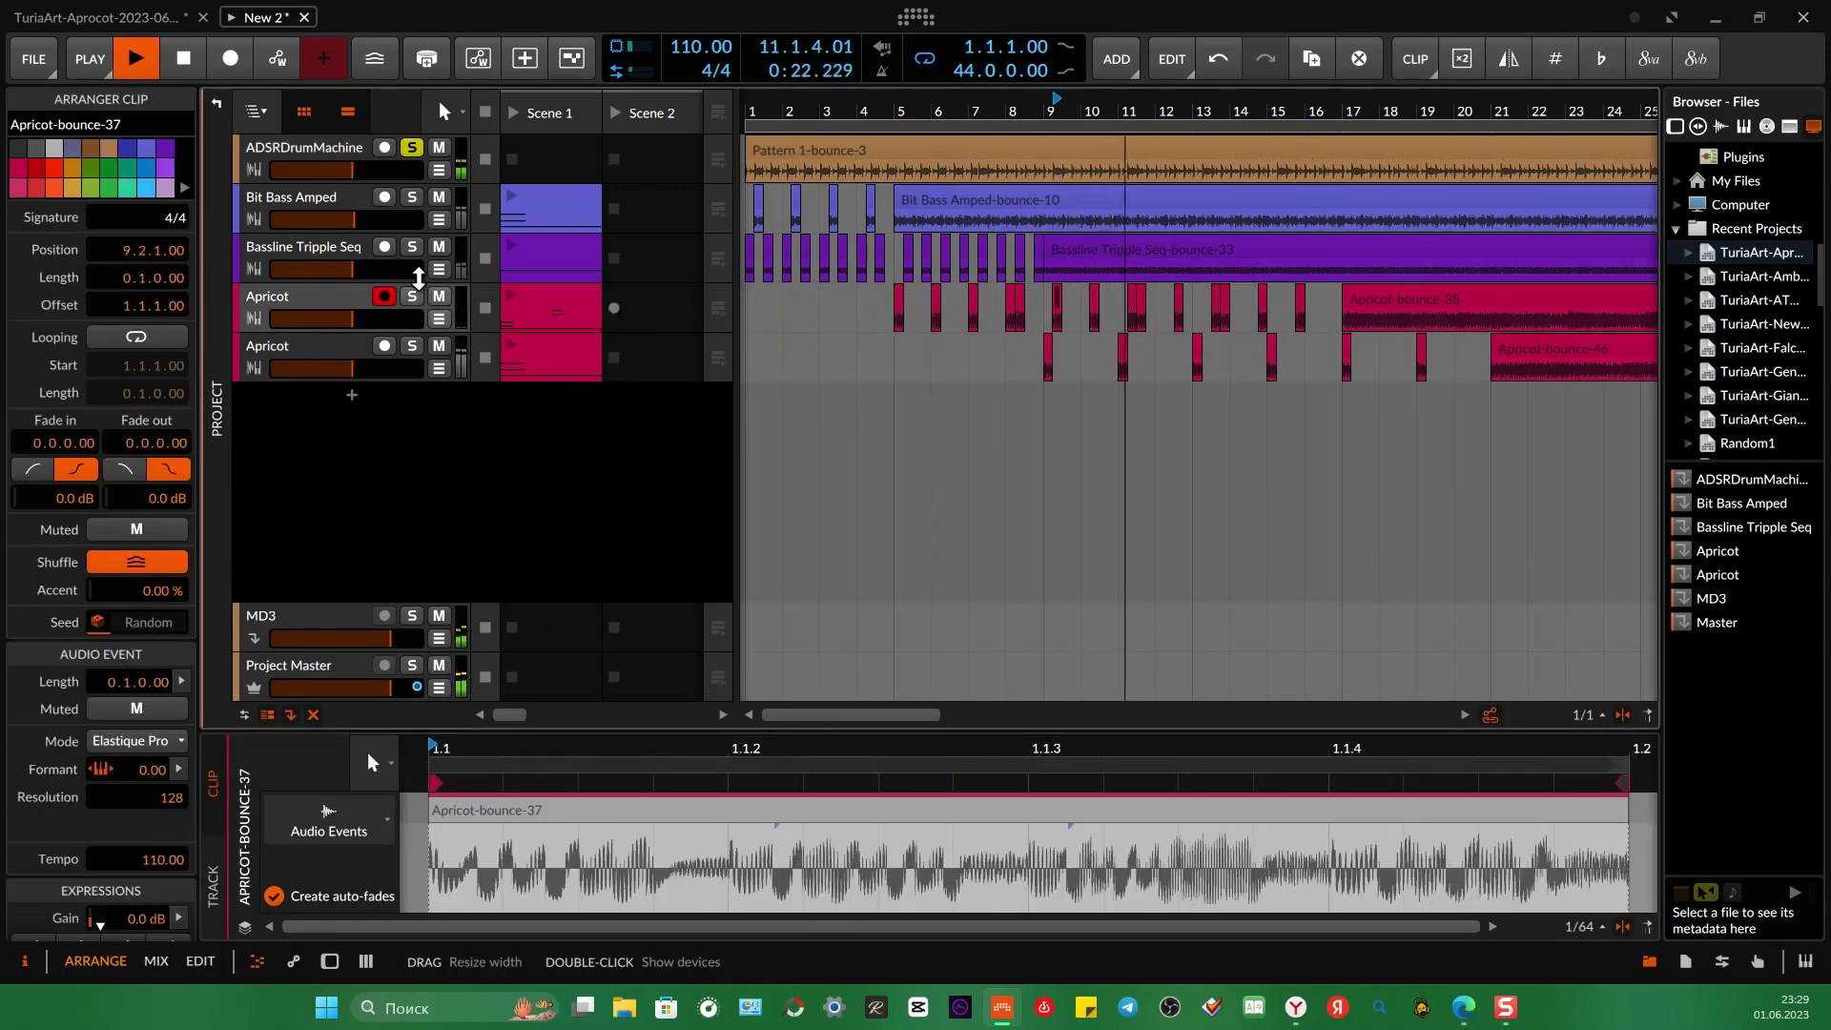
pyautogui.click(411, 296)
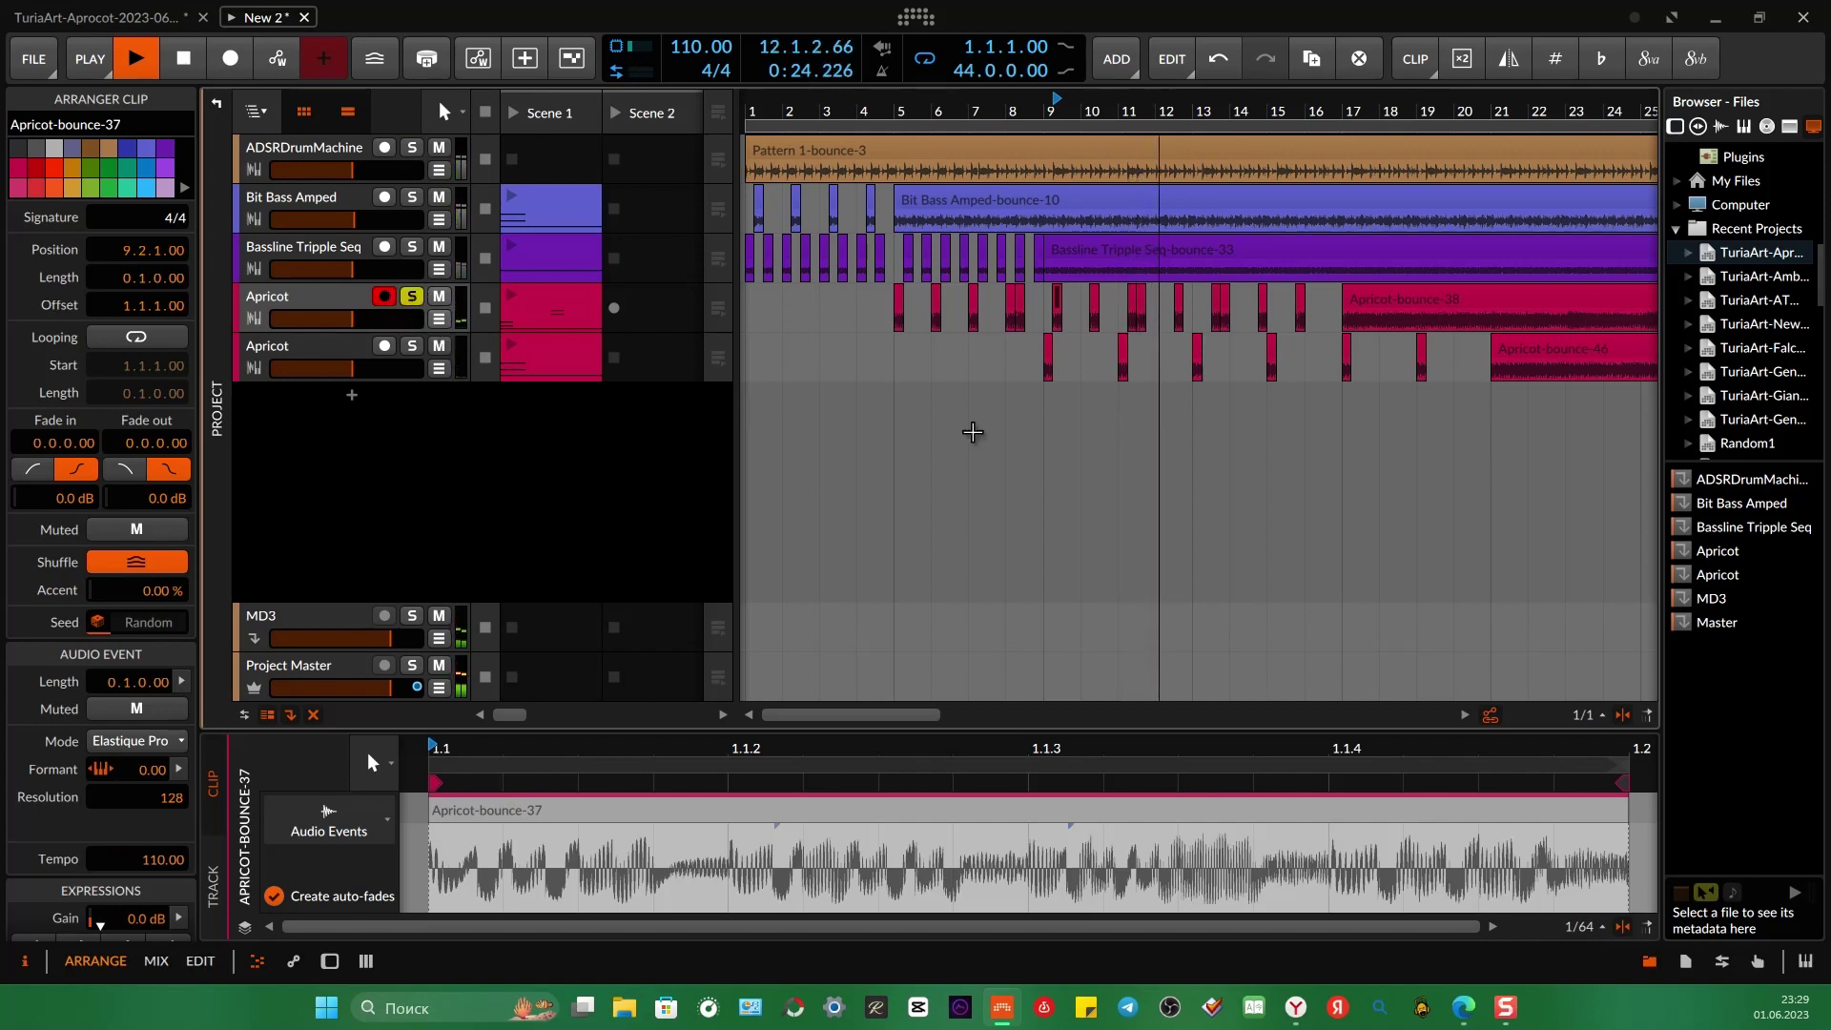
# Step: Show the Apricot-bounce-38 clip at bar 17 in an enlarged audio editor
pyautogui.click(1374, 310)
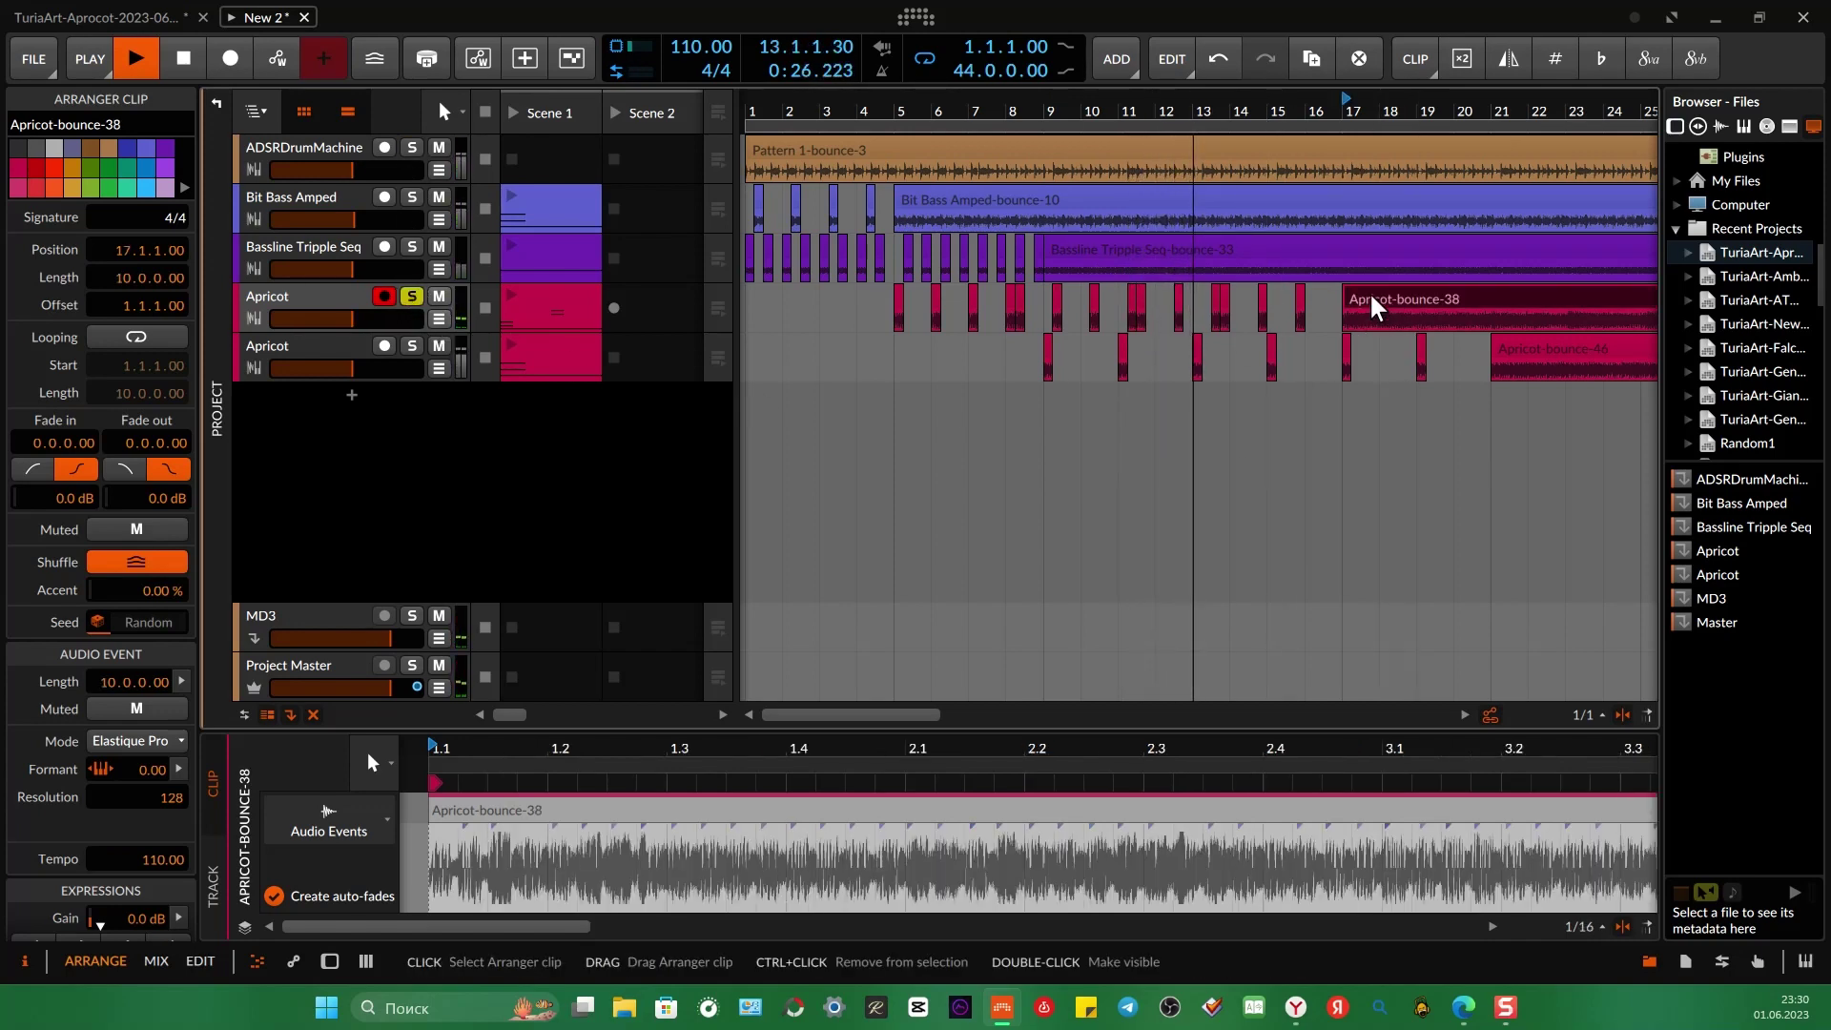
pyautogui.moveTo(1034, 733); pyautogui.dragTo(1049, 348)
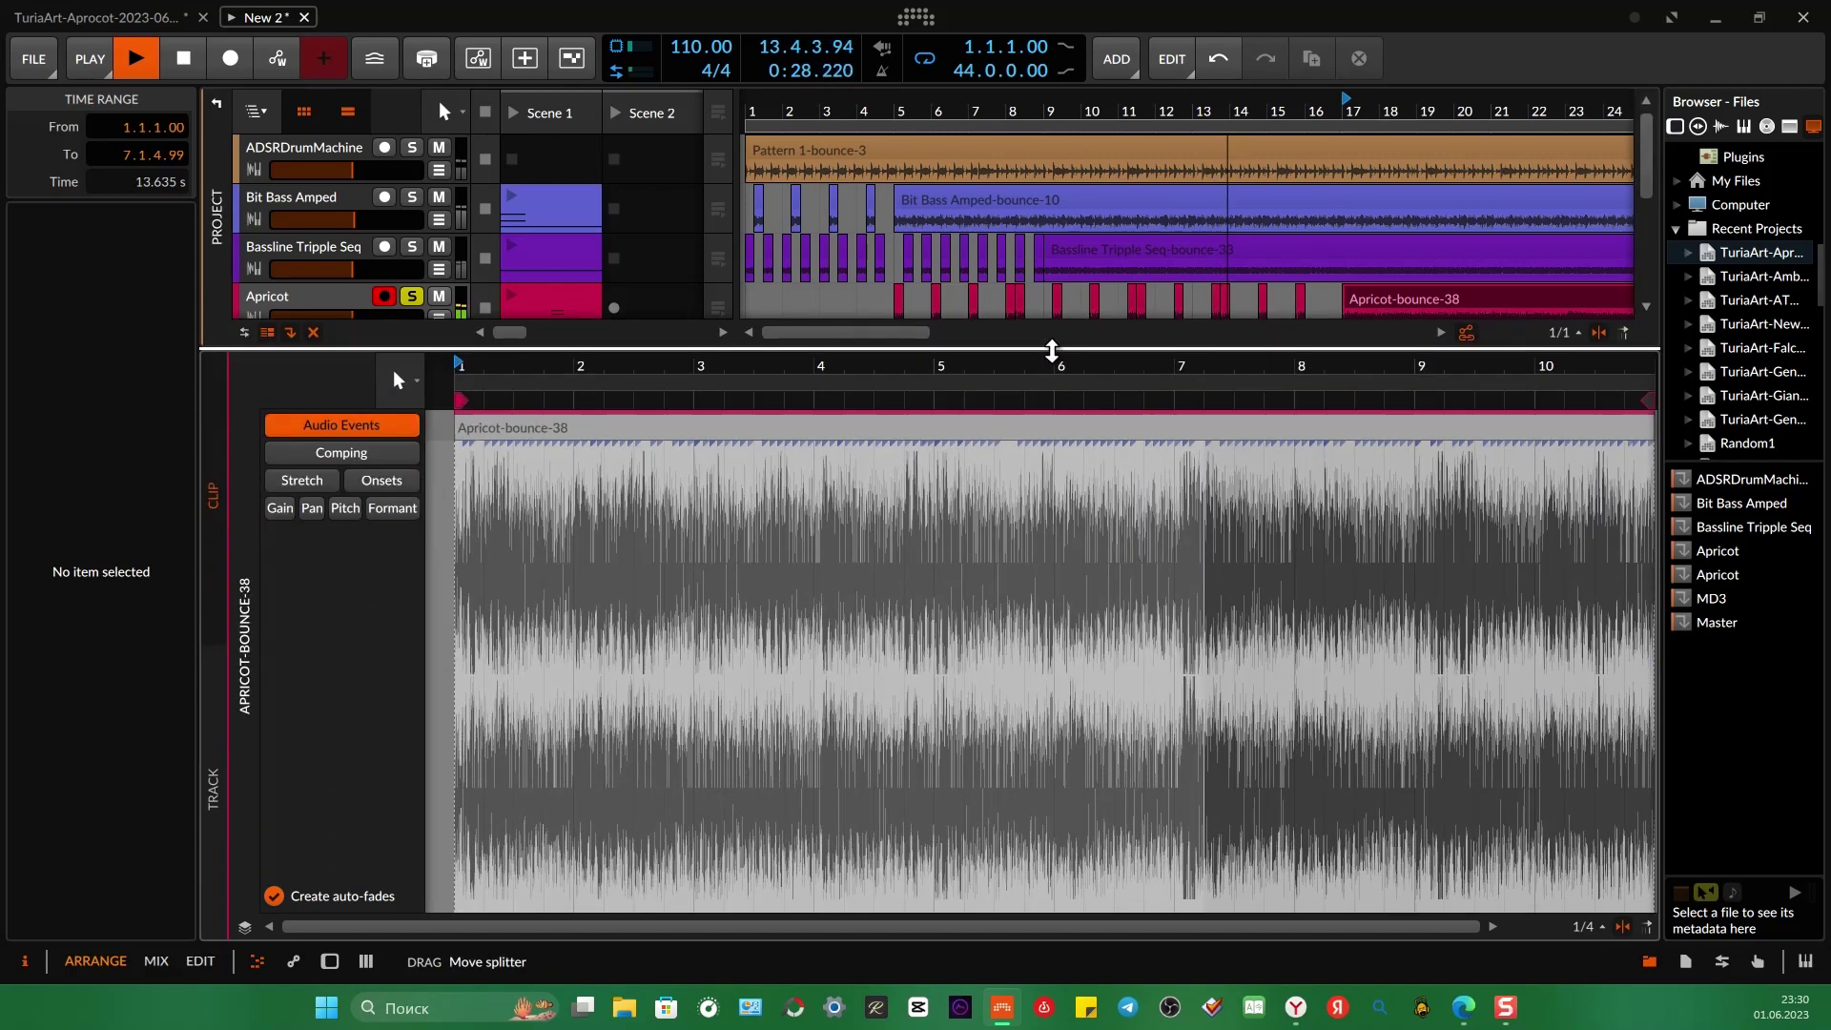
# Step: Play part of the Apricot-bounce-38 clip from about bar 3.3, shrink its editor until all tracks fit above, and stop playback
pyautogui.scroll(-3, 1046, 629)
pyautogui.scroll(5, 1047, 629)
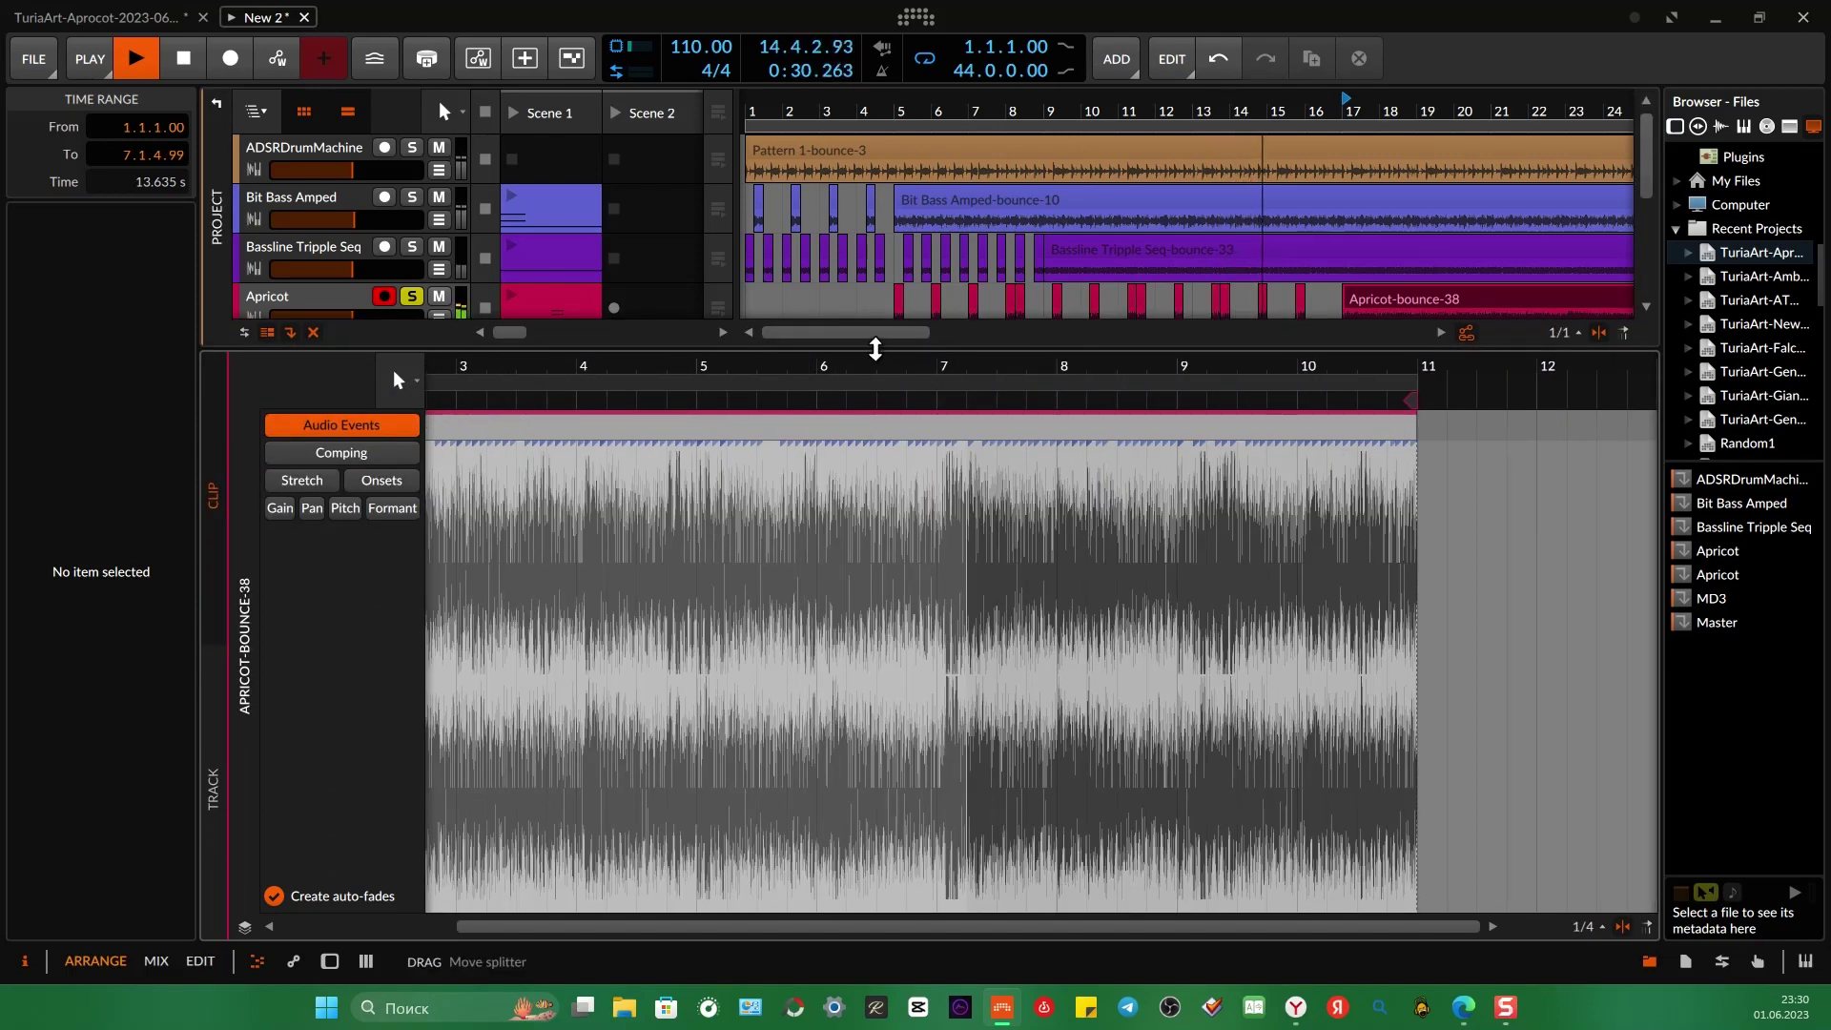
pyautogui.moveTo(827, 353); pyautogui.dragTo(806, 467)
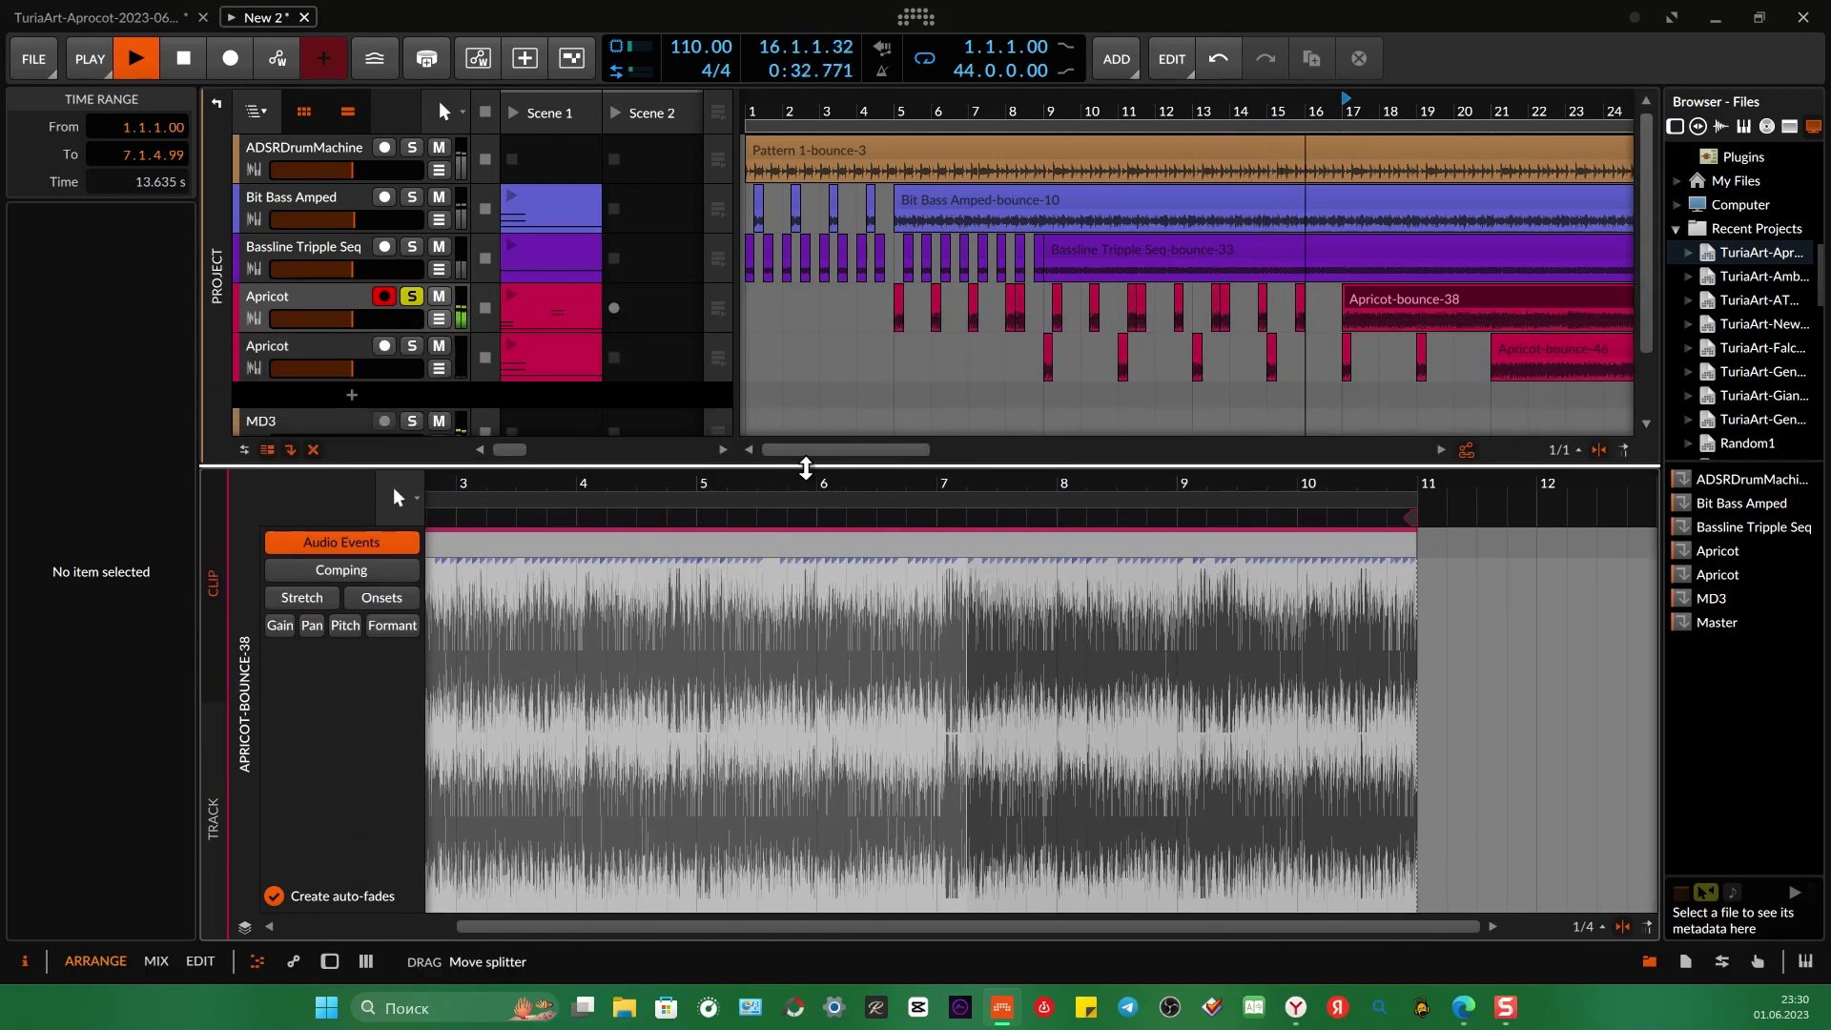
pyautogui.click(515, 484)
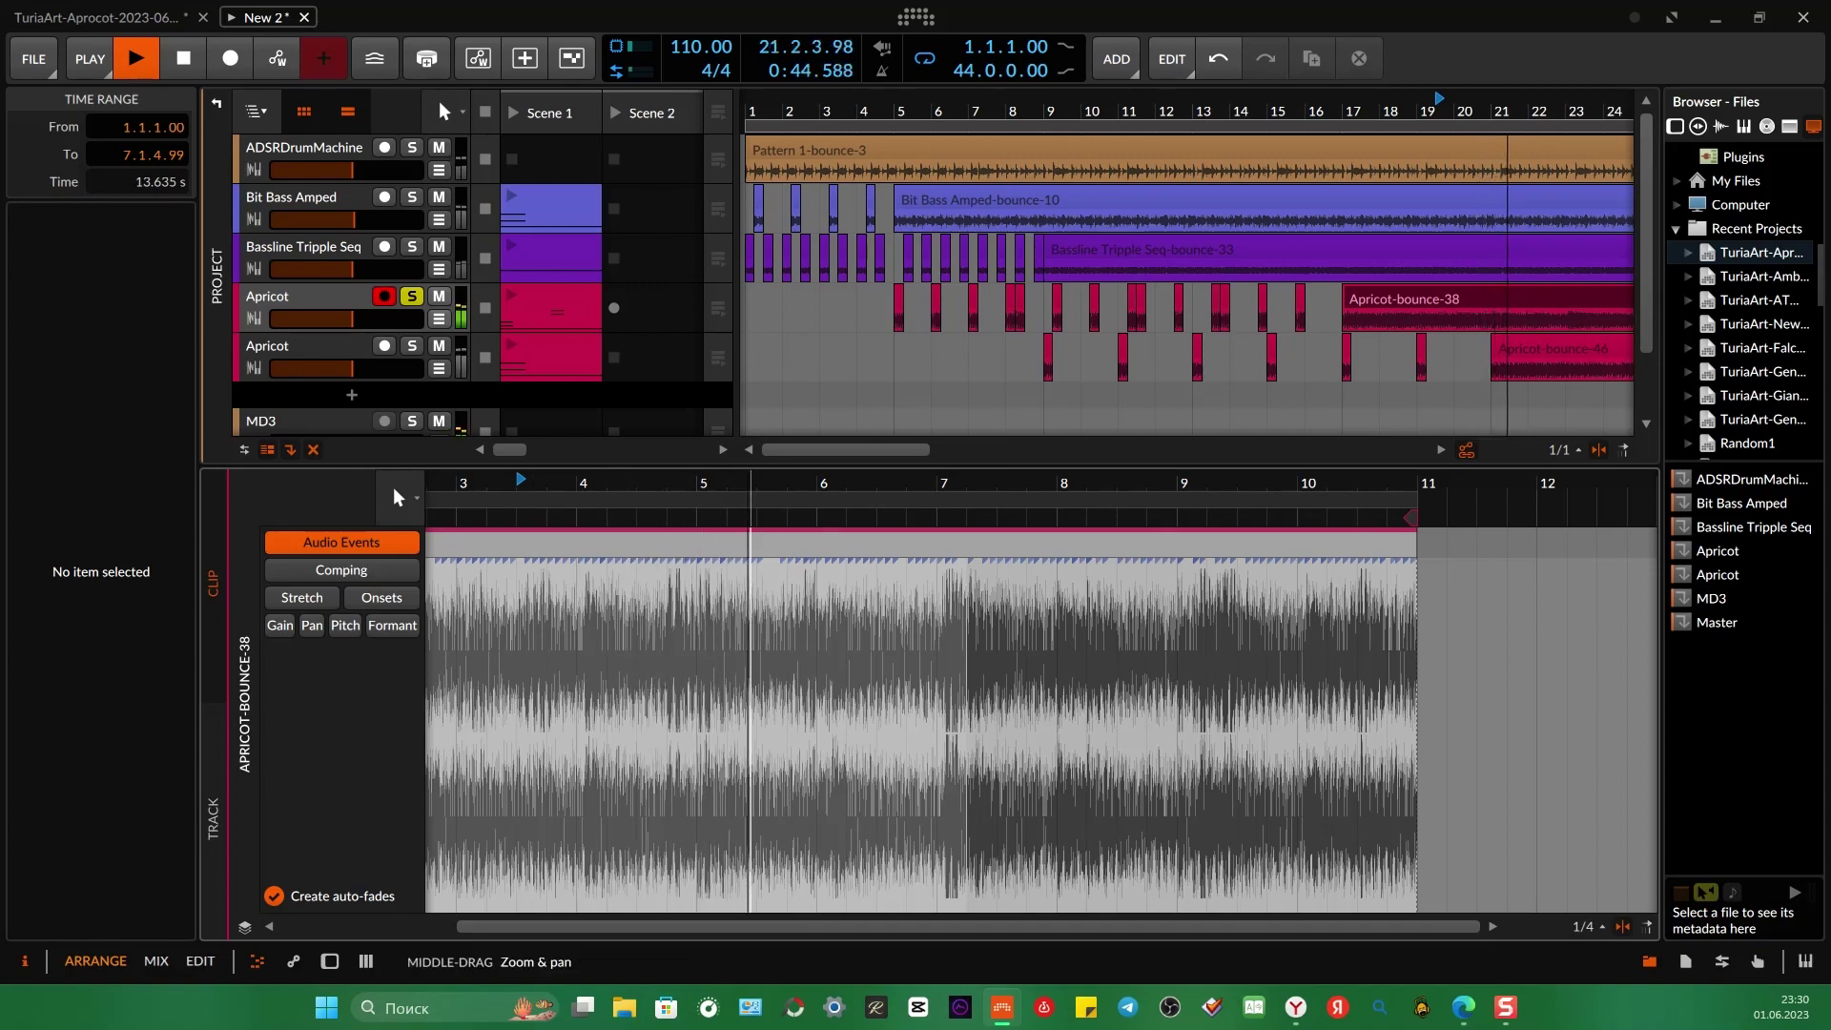
pyautogui.scroll(6, 1093, 625)
pyautogui.scroll(-10, 1093, 625)
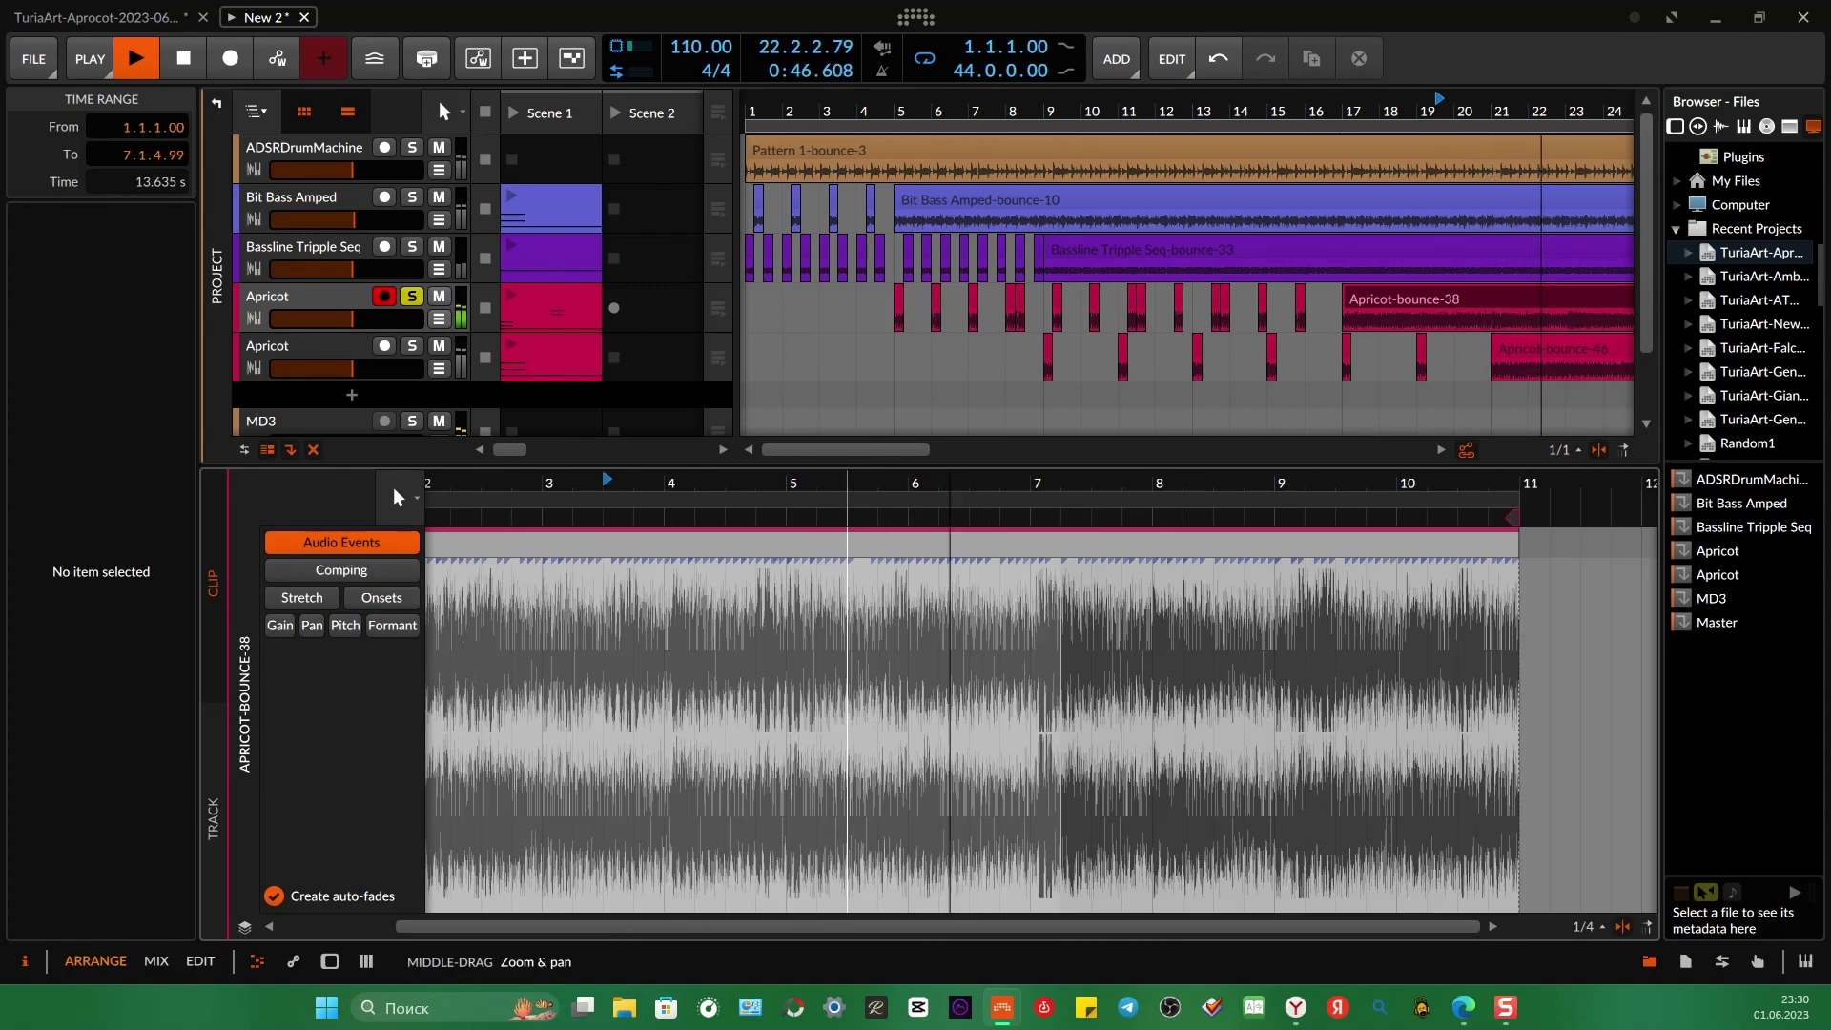
pyautogui.moveTo(608, 468); pyautogui.dragTo(608, 651)
pyautogui.click(136, 58)
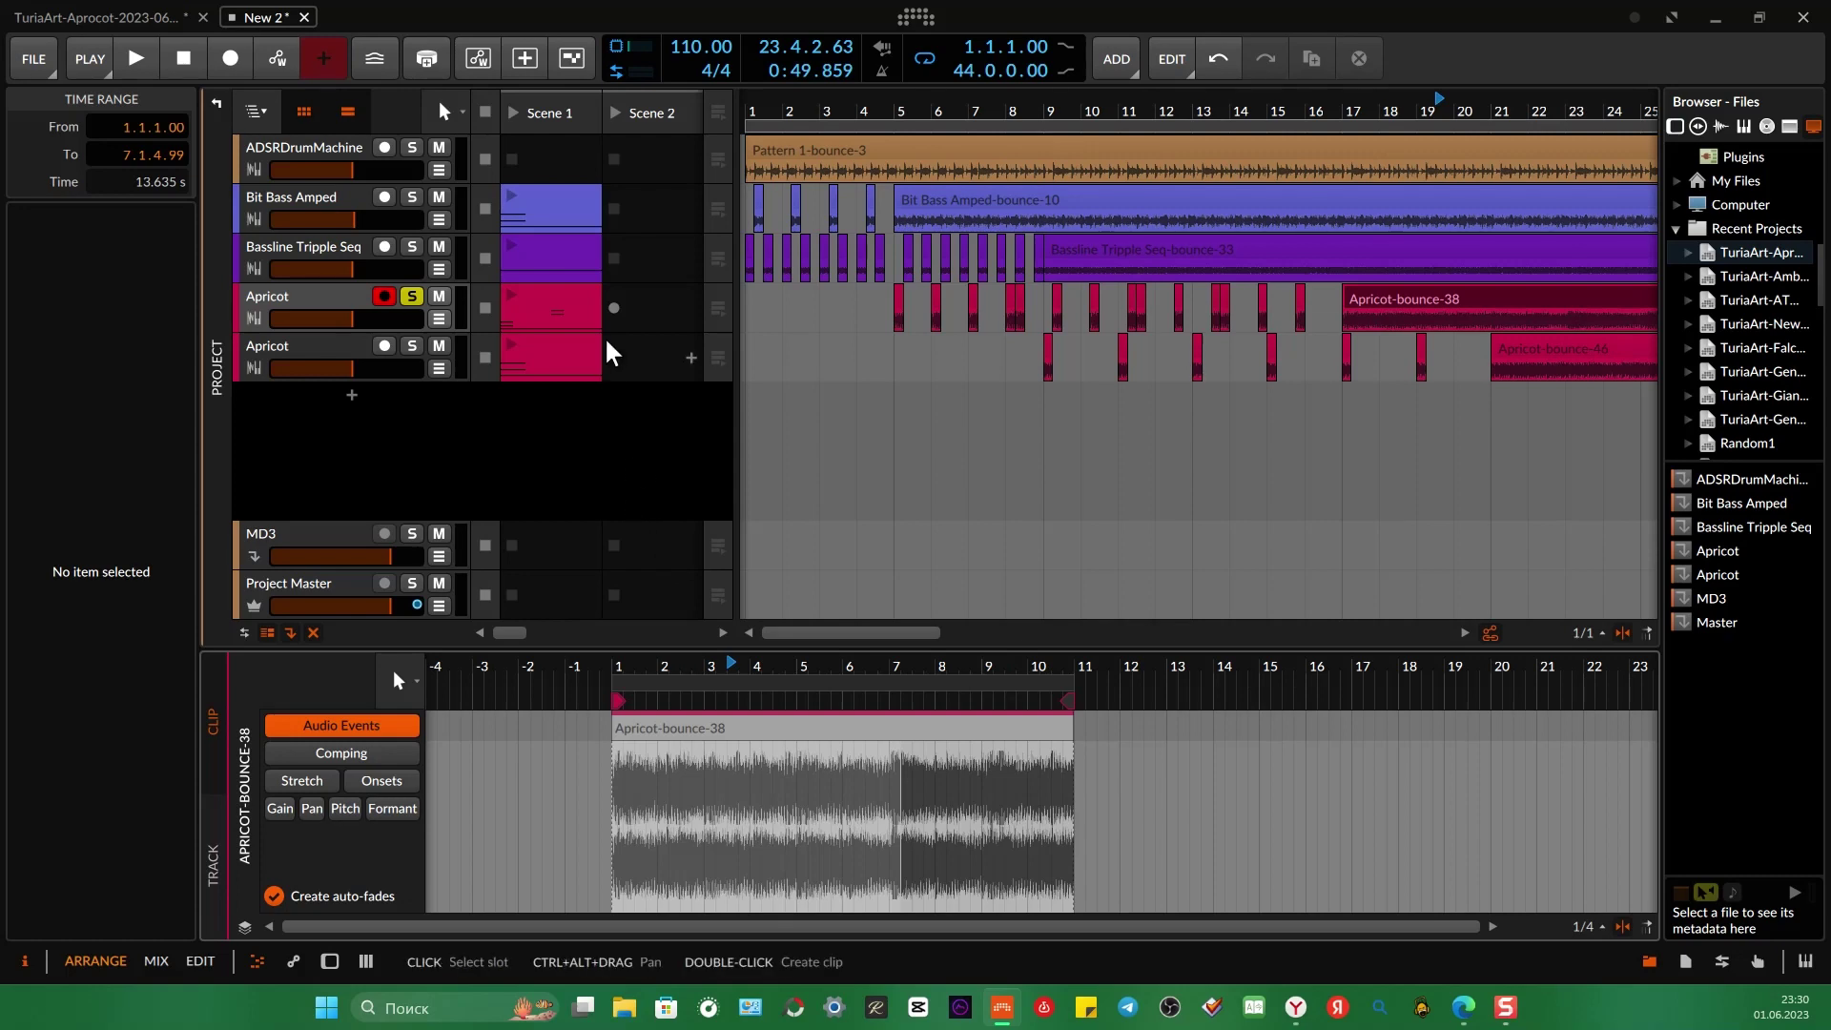
# Step: Try the option to use a template for new projects in the Behavior settings, switch it back off, and close the settings
pyautogui.click(914, 19)
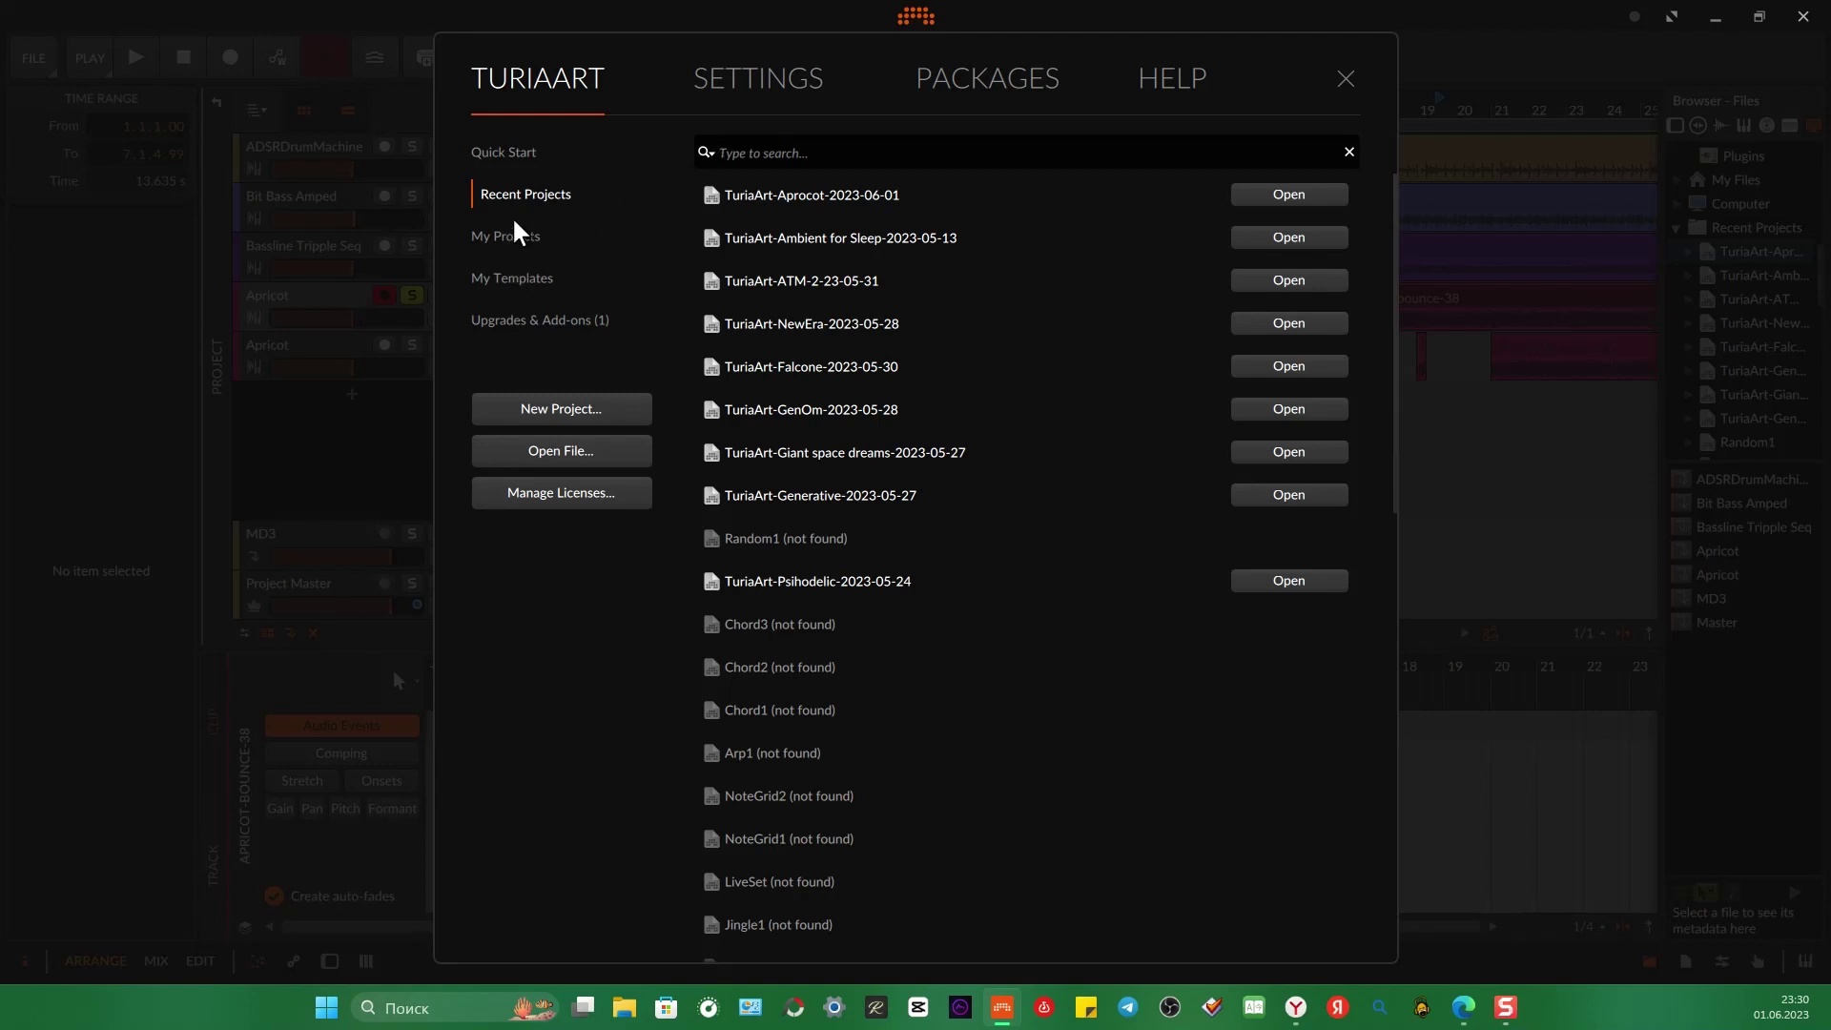
pyautogui.click(805, 74)
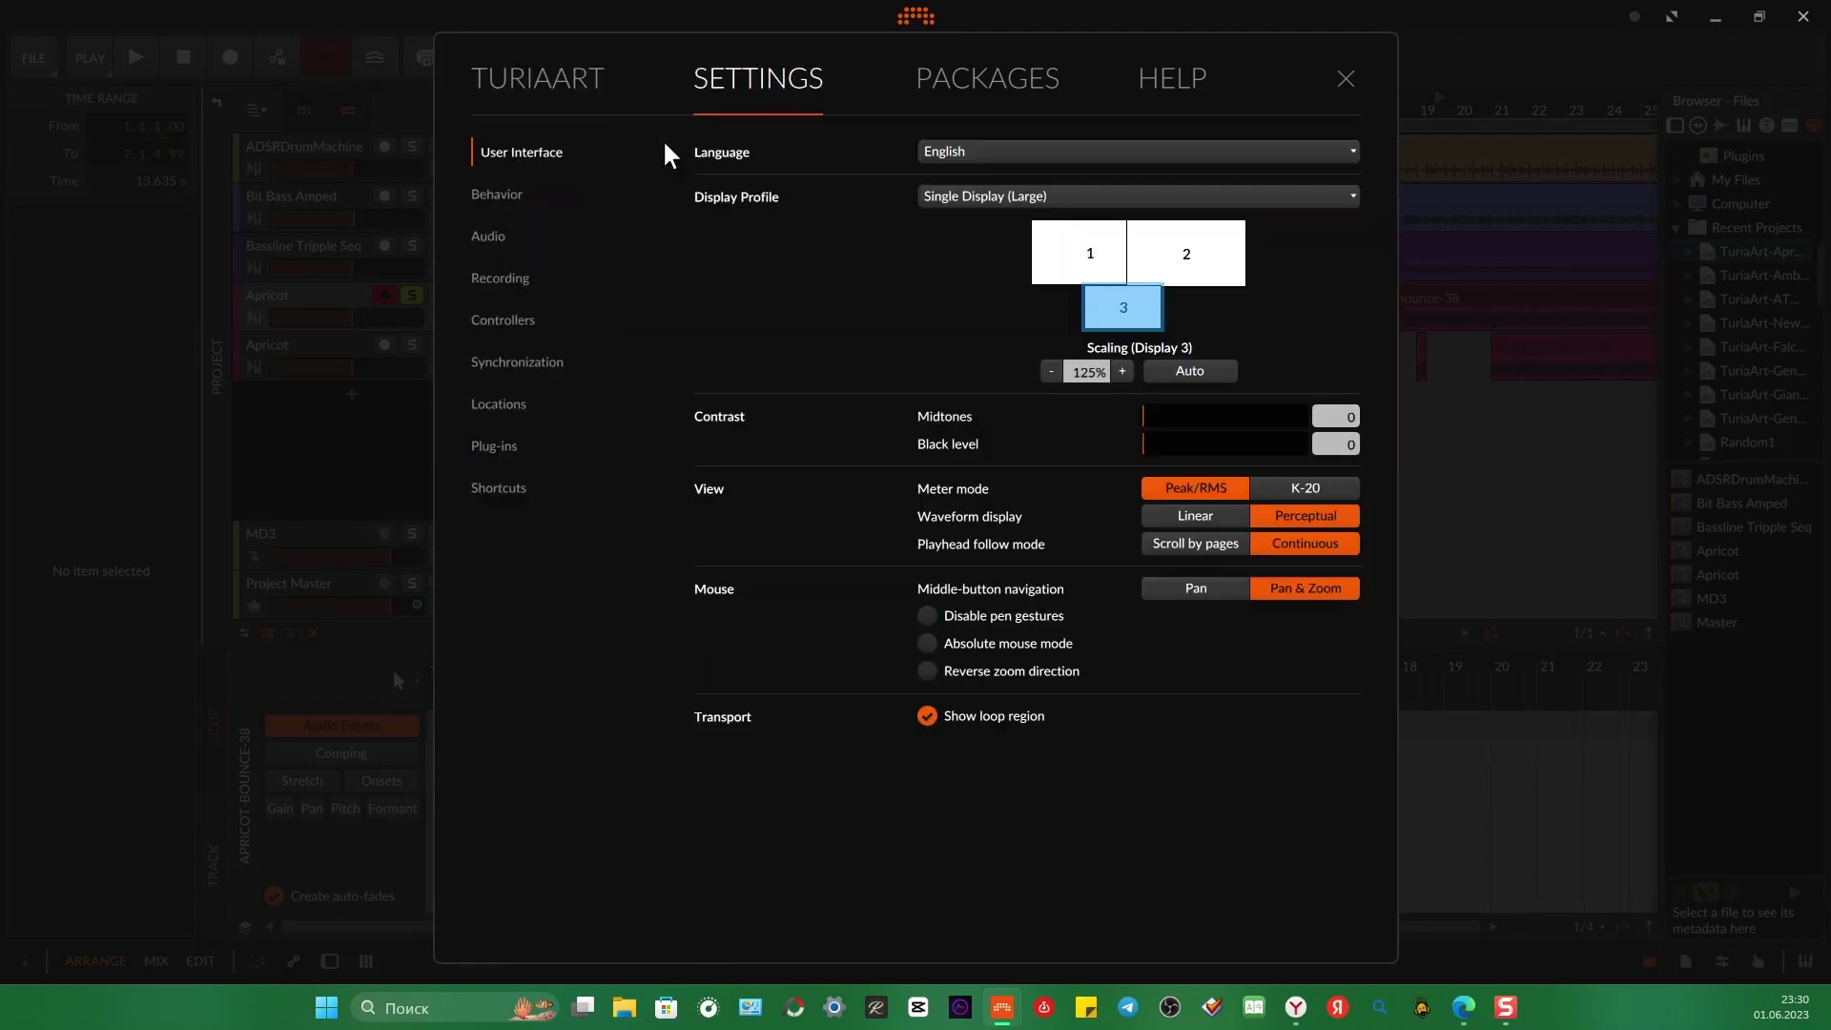
pyautogui.click(493, 198)
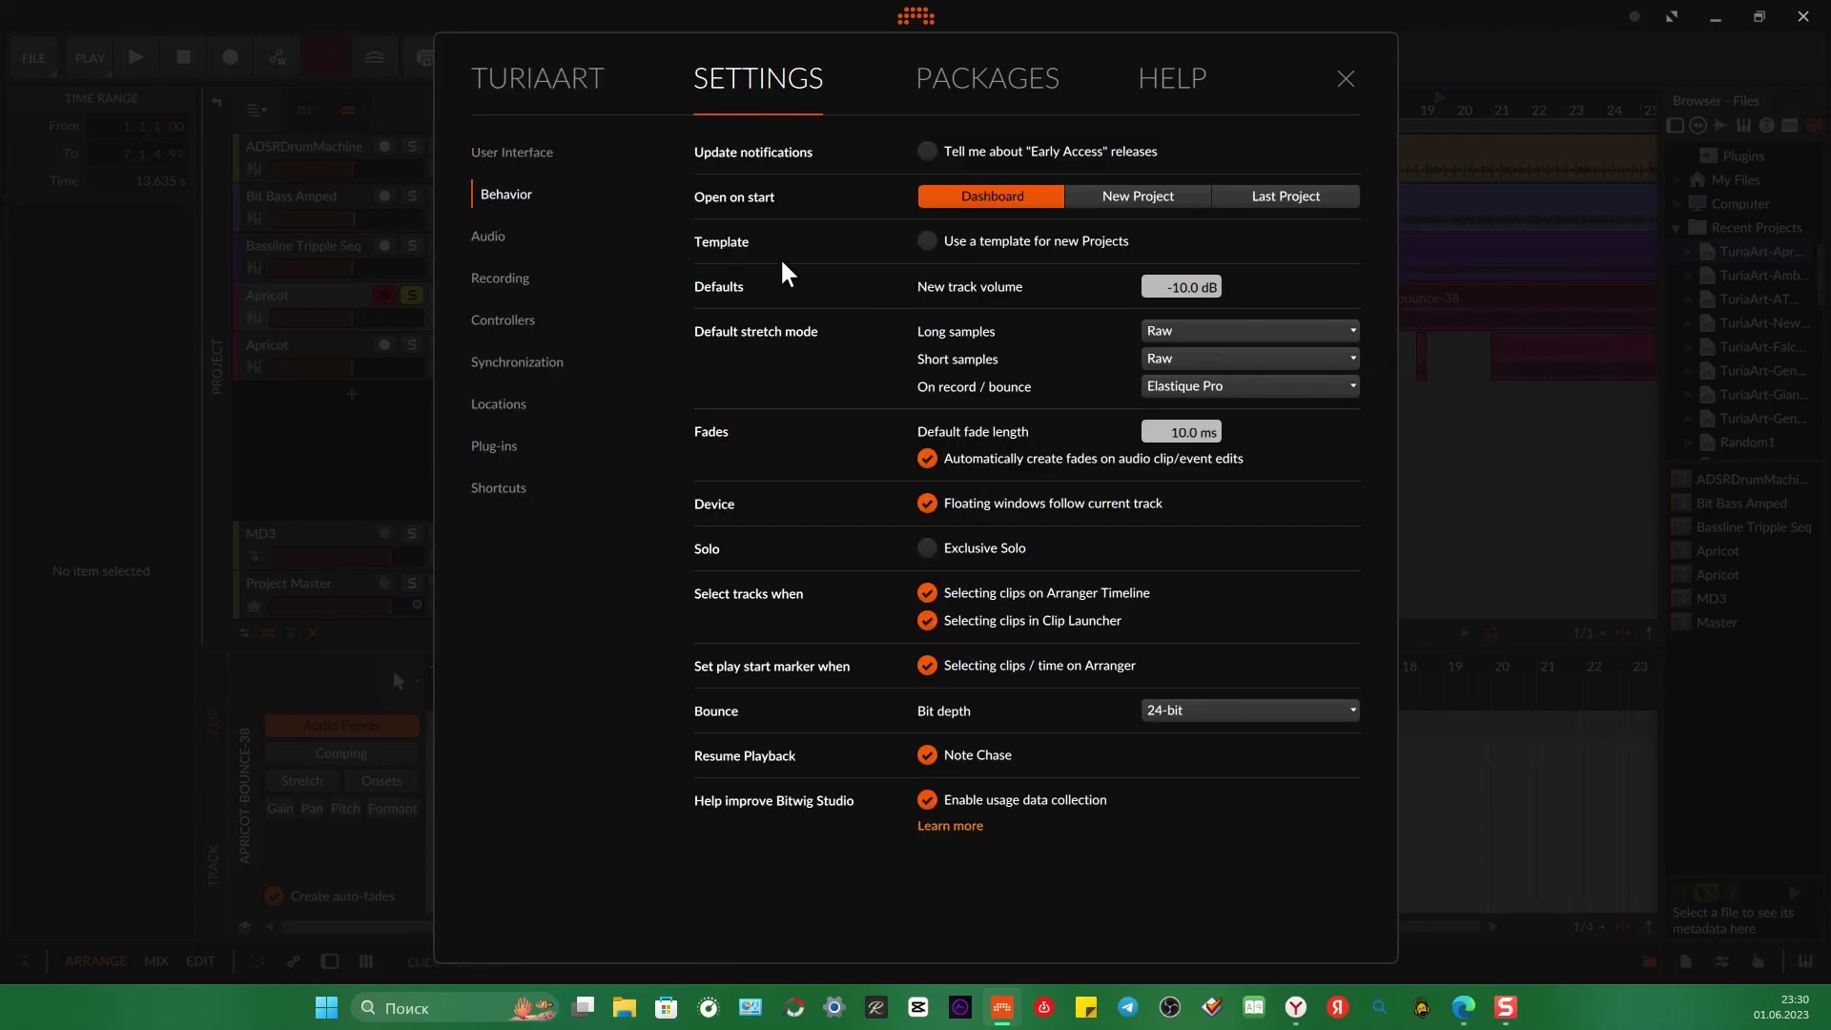
pyautogui.click(931, 246)
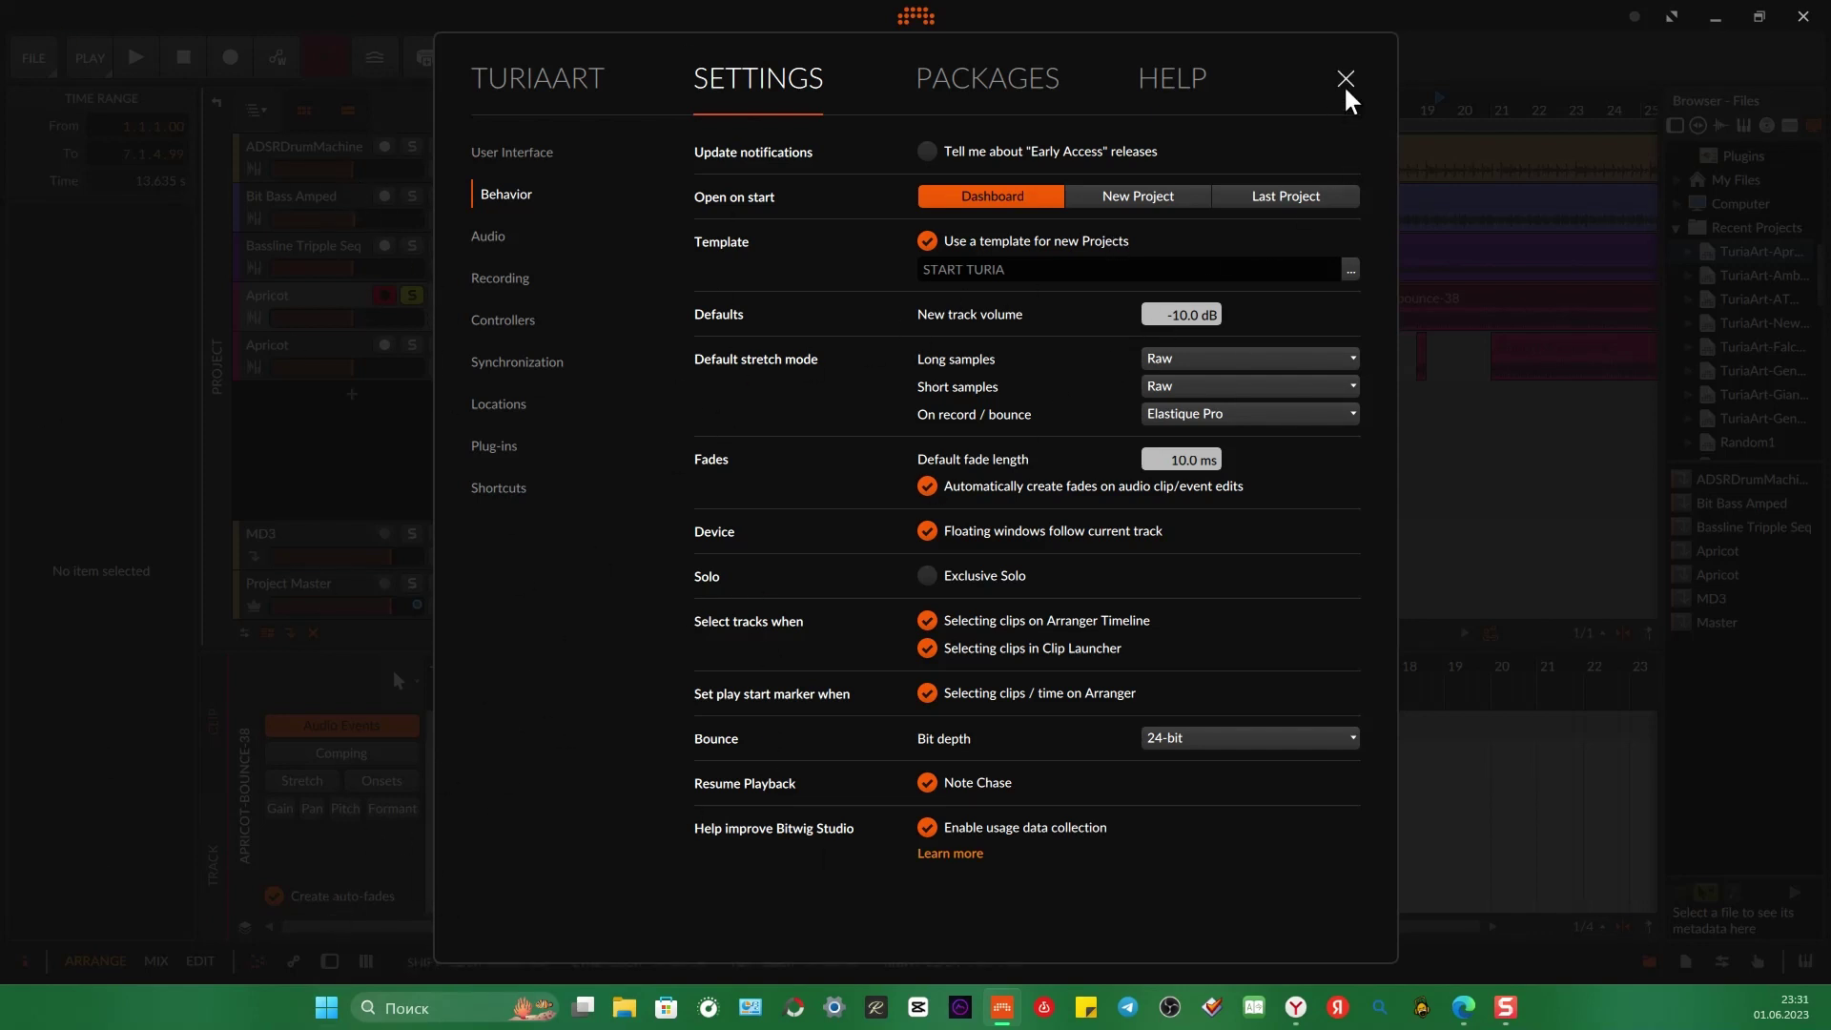
pyautogui.click(927, 241)
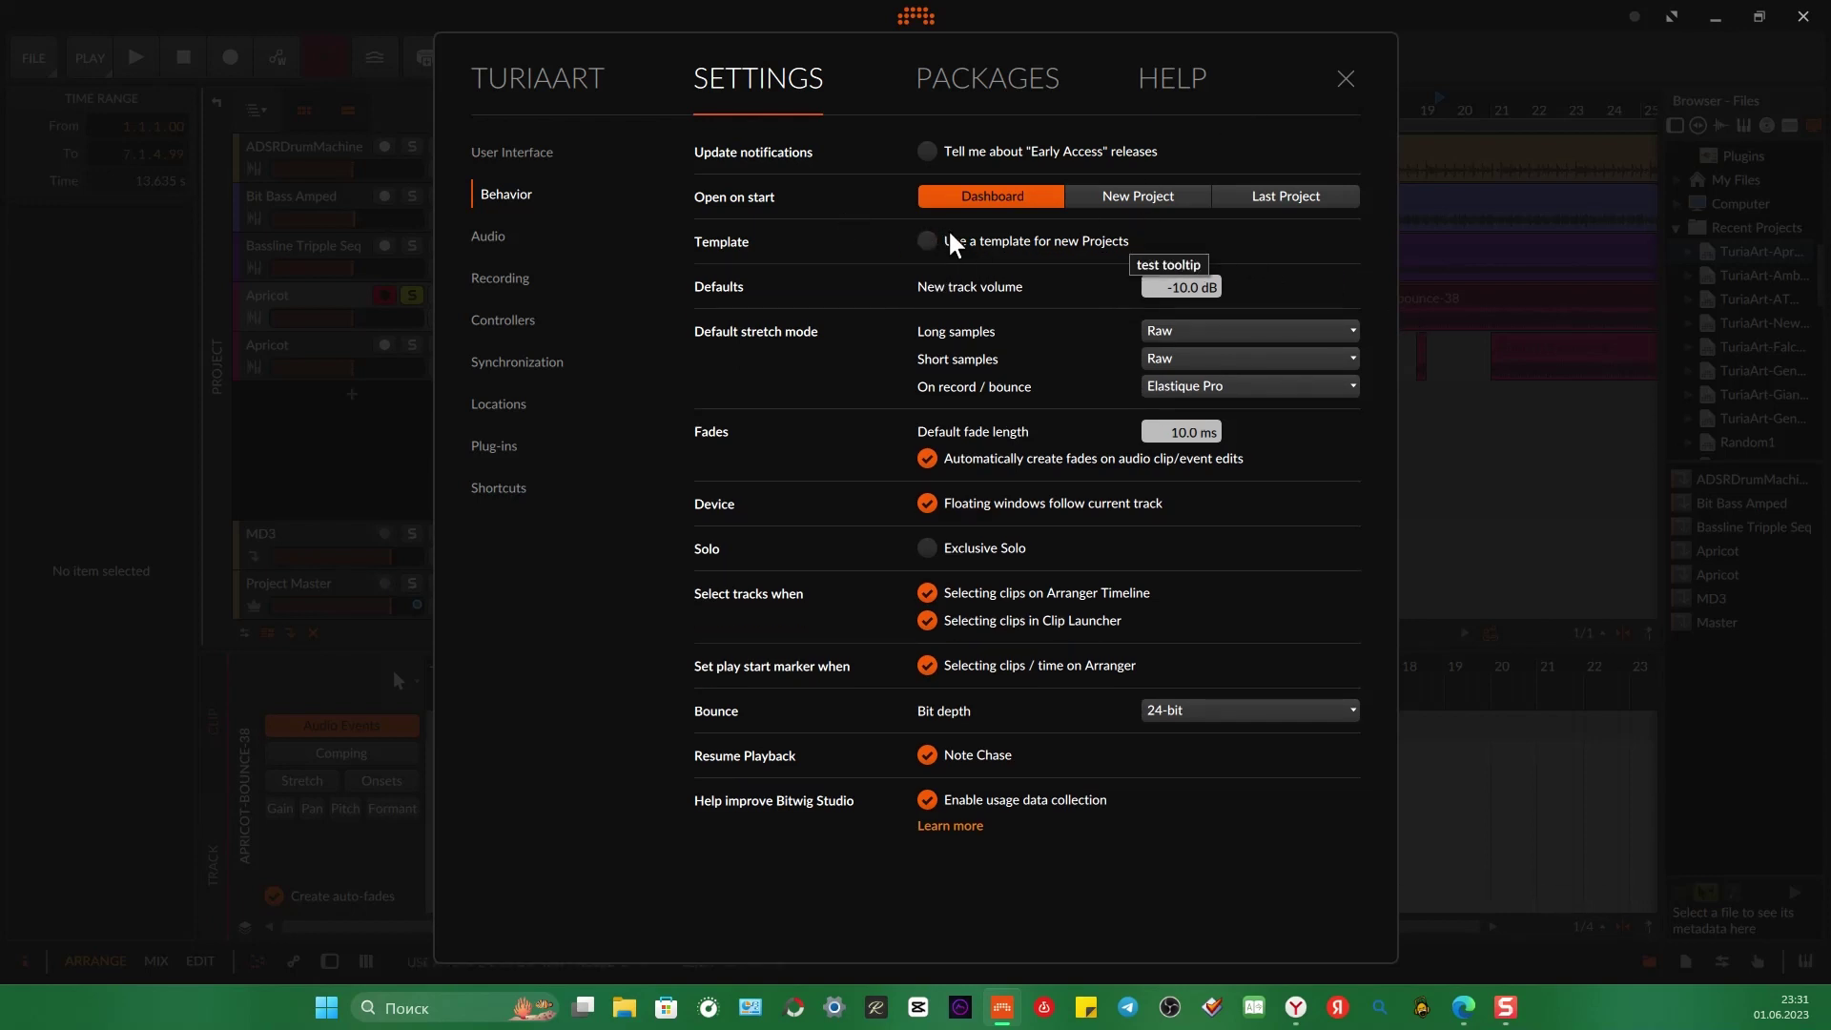
pyautogui.click(1346, 79)
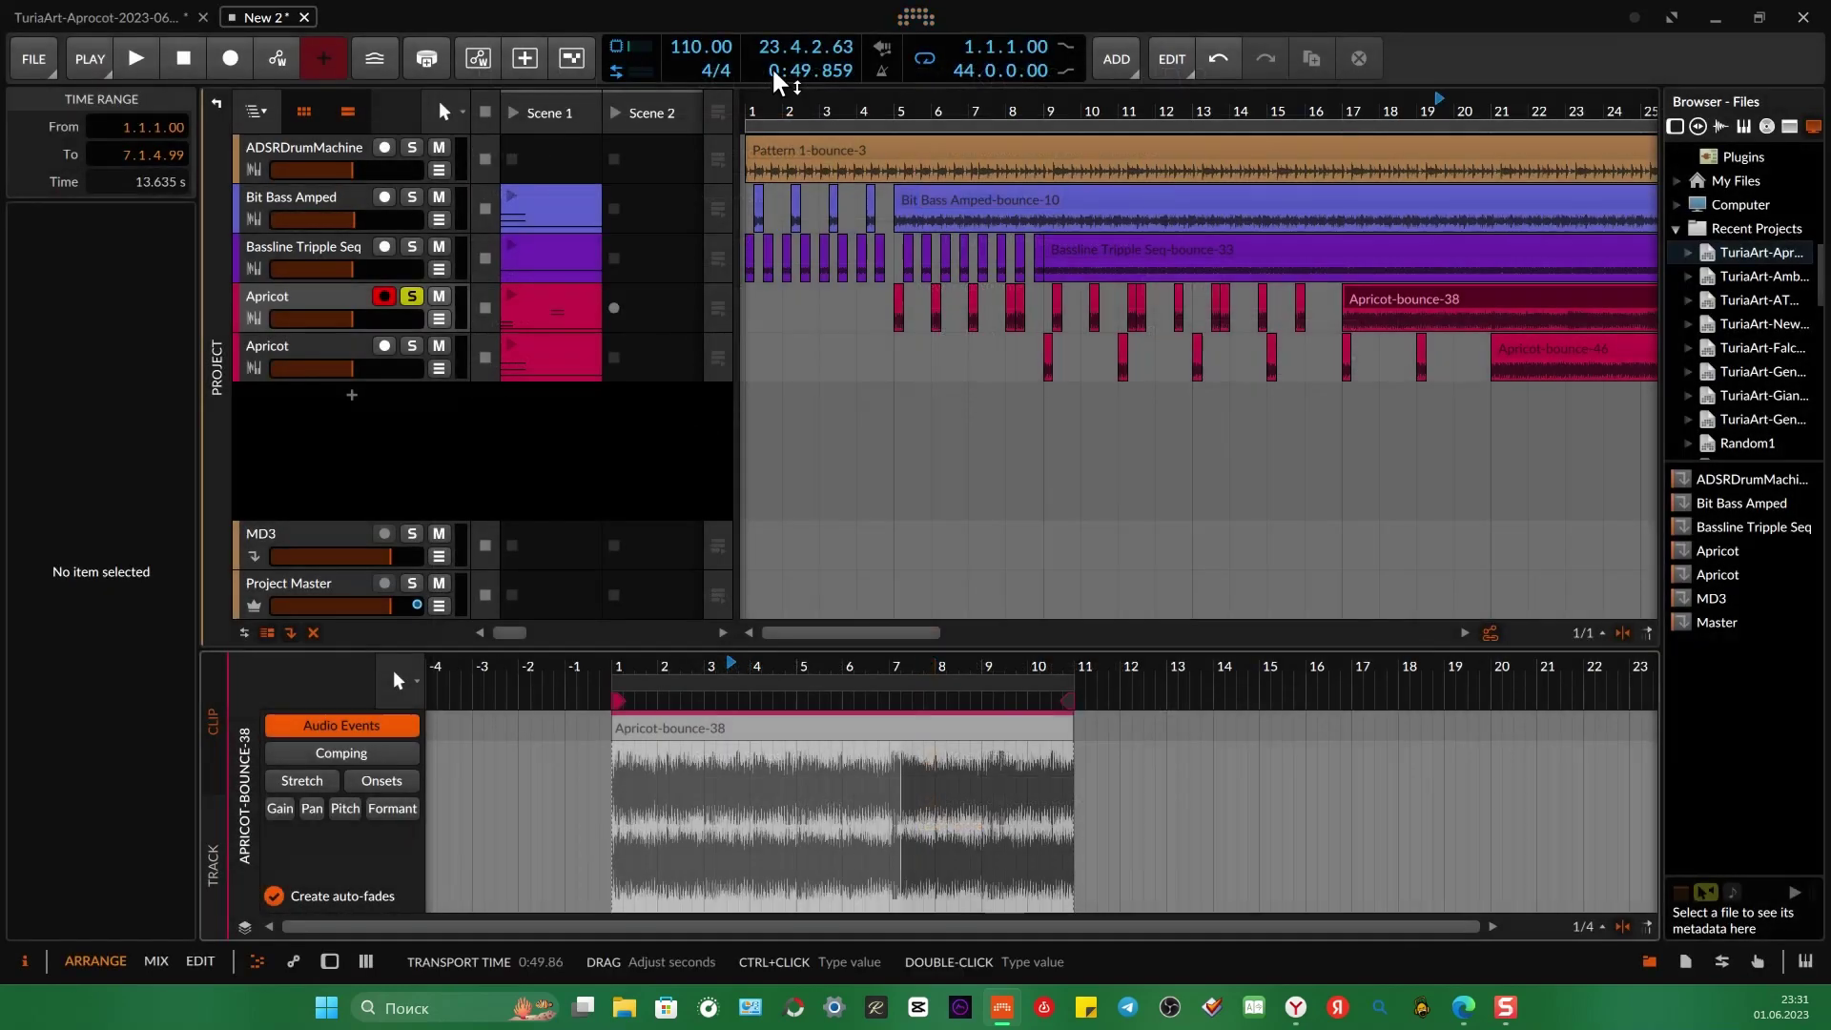
# Step: Create a new project, show the file browser, and enlarge its list of locations
pyautogui.click(34, 58)
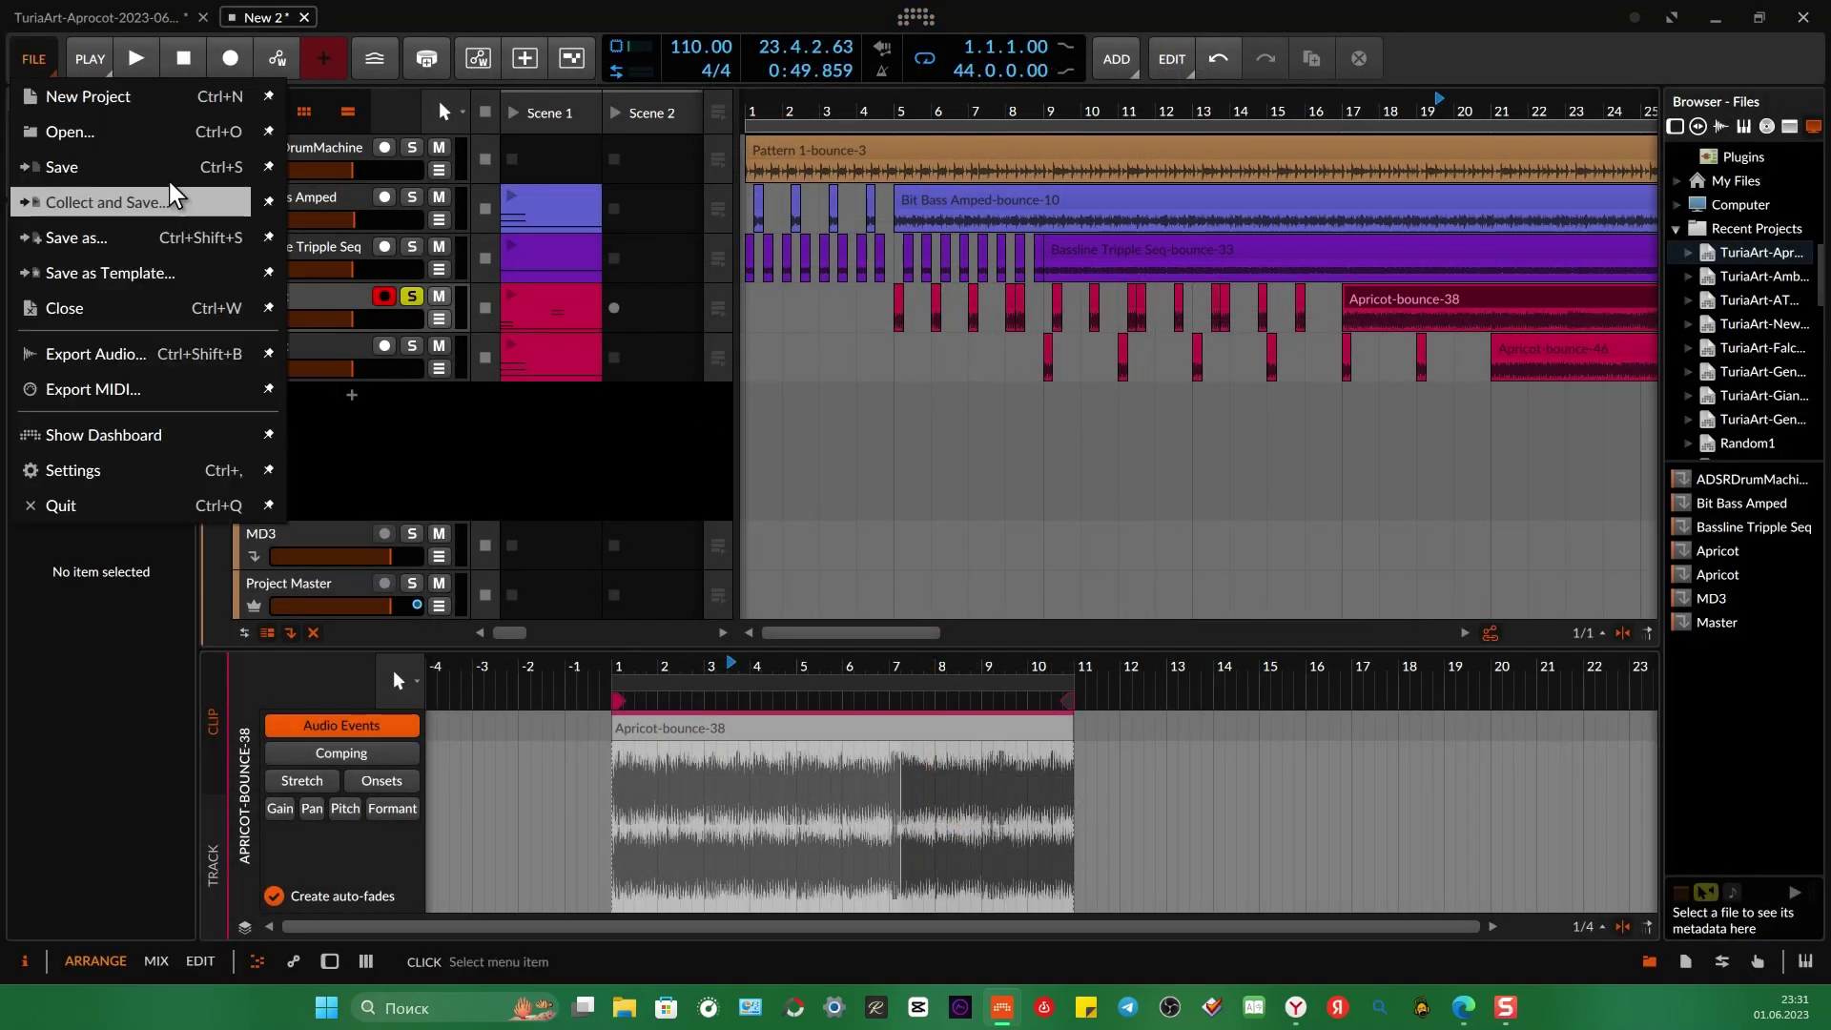
pyautogui.click(88, 96)
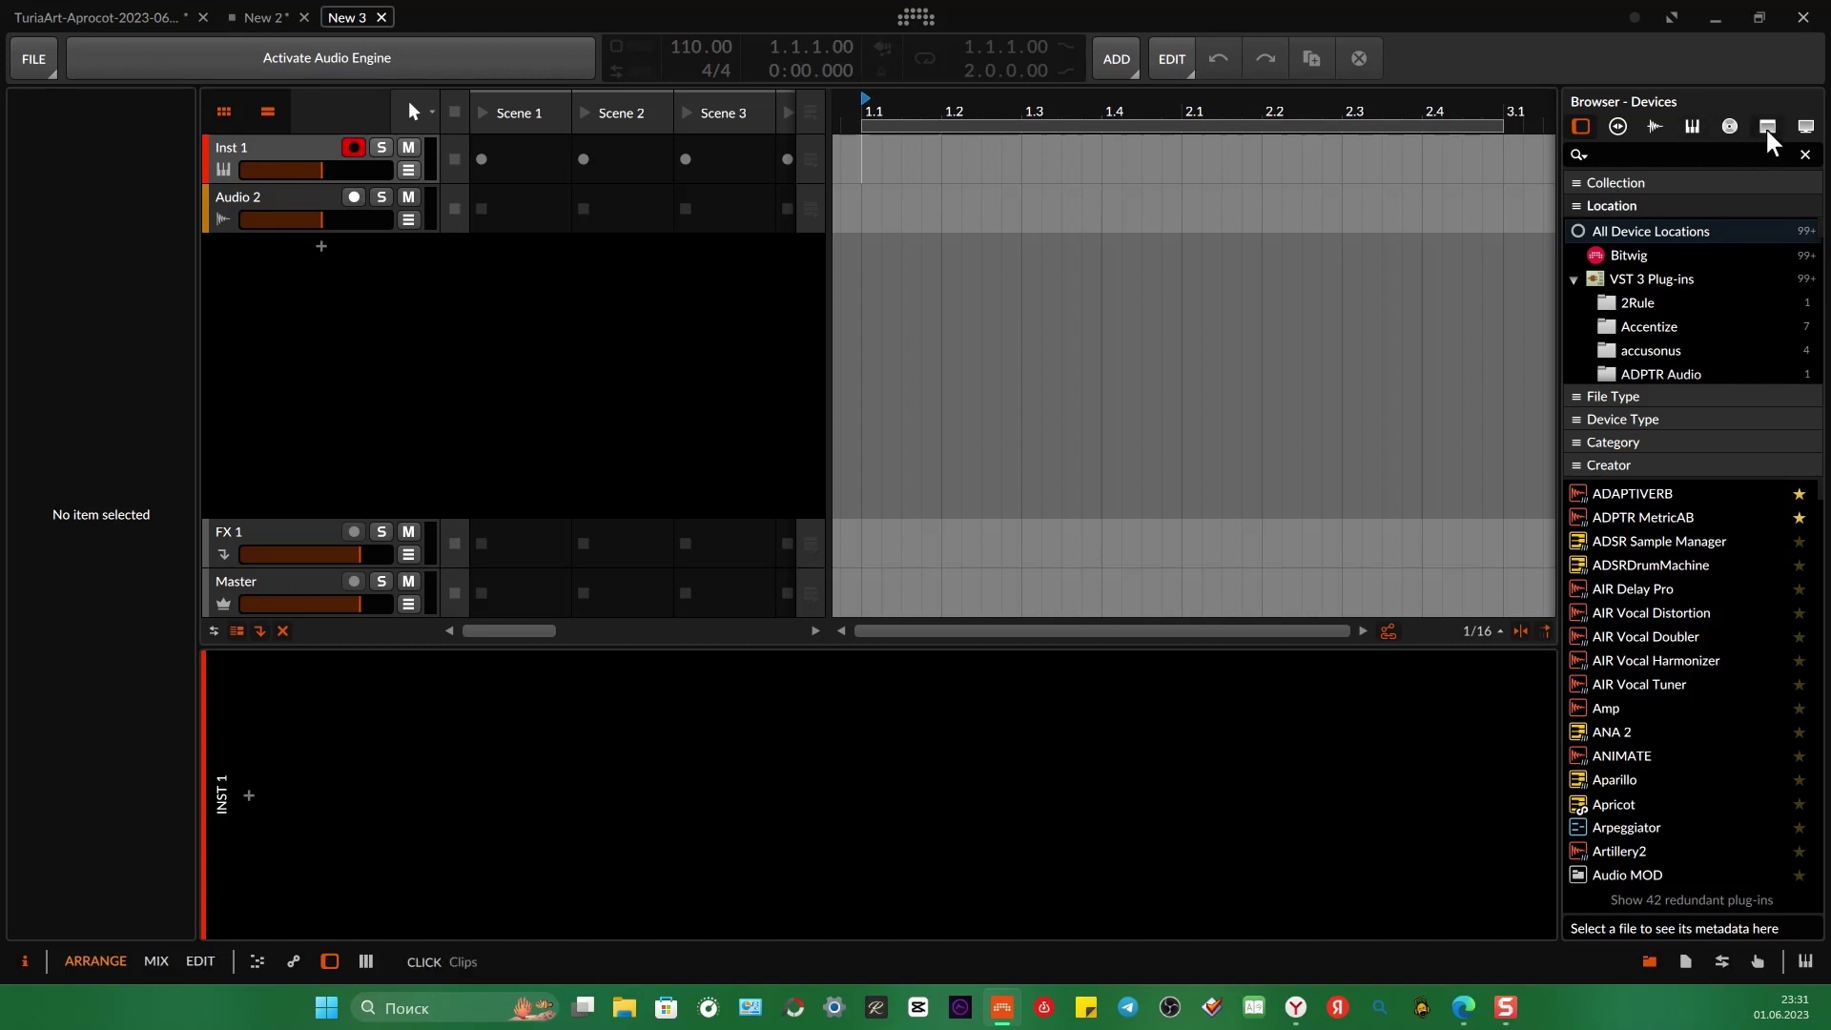
pyautogui.click(1805, 127)
pyautogui.scroll(-5, 1634, 356)
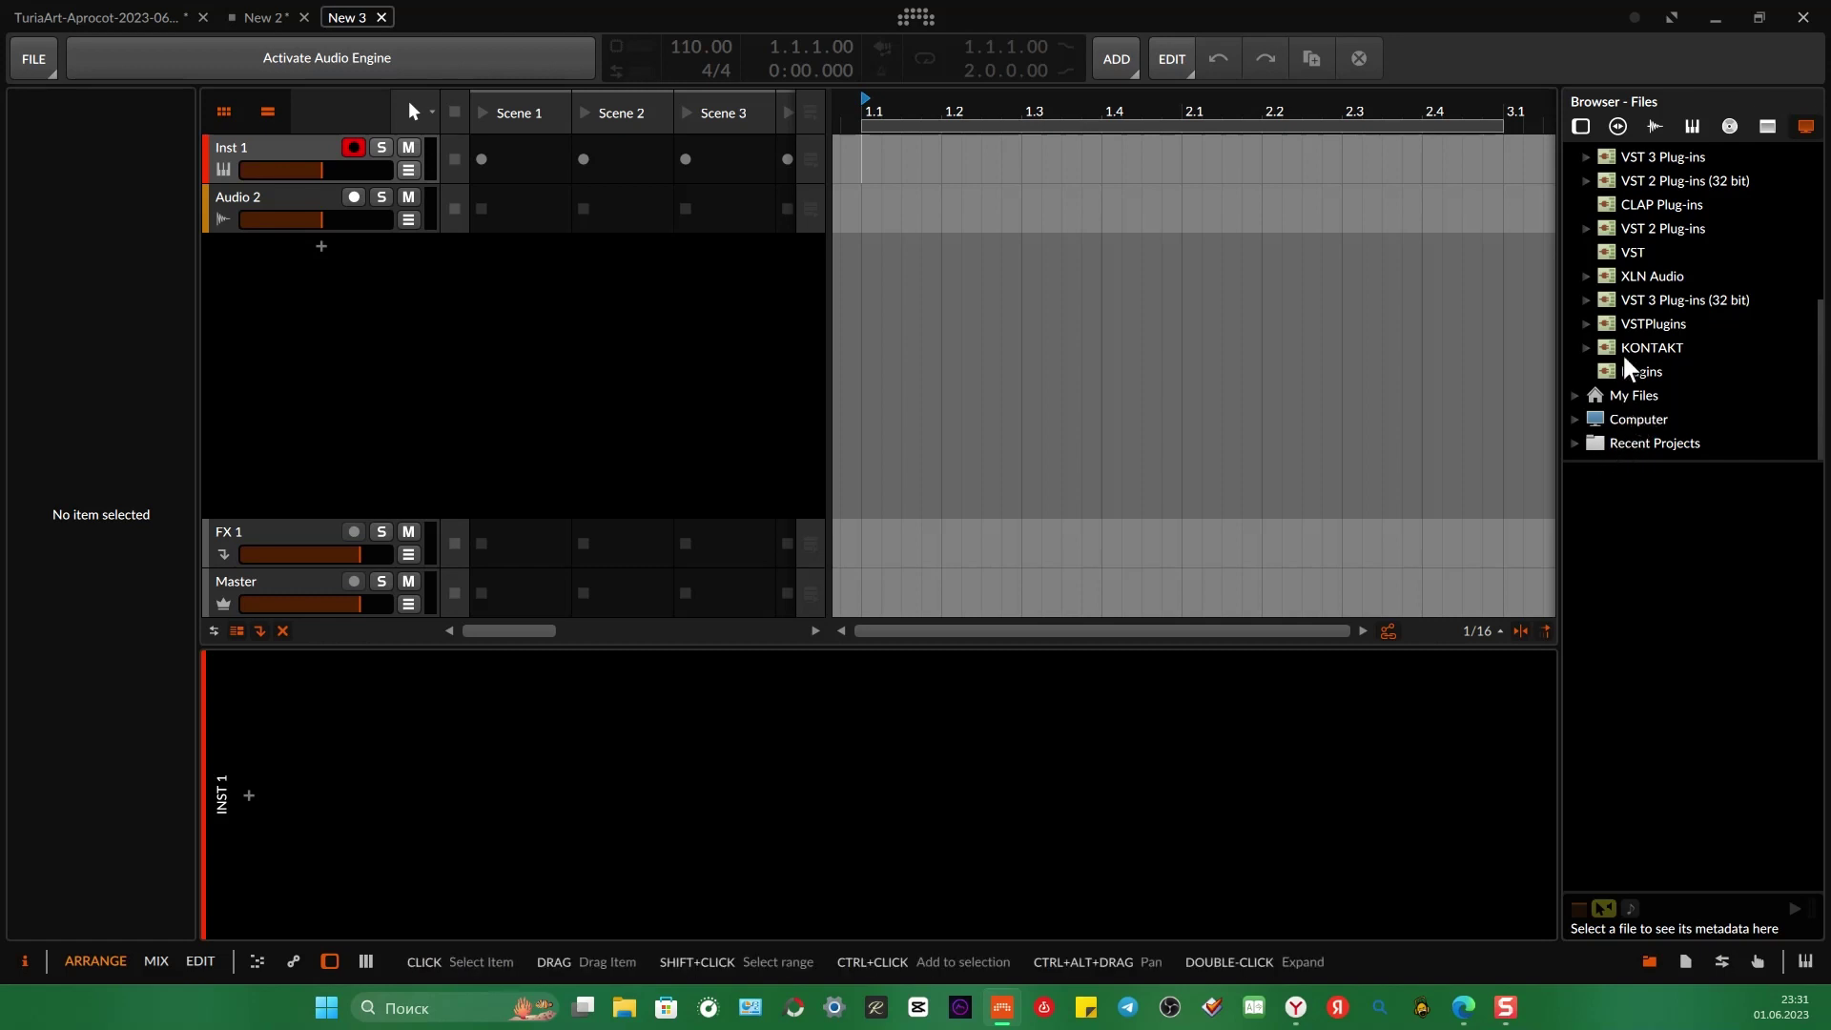
pyautogui.scroll(5, 1627, 359)
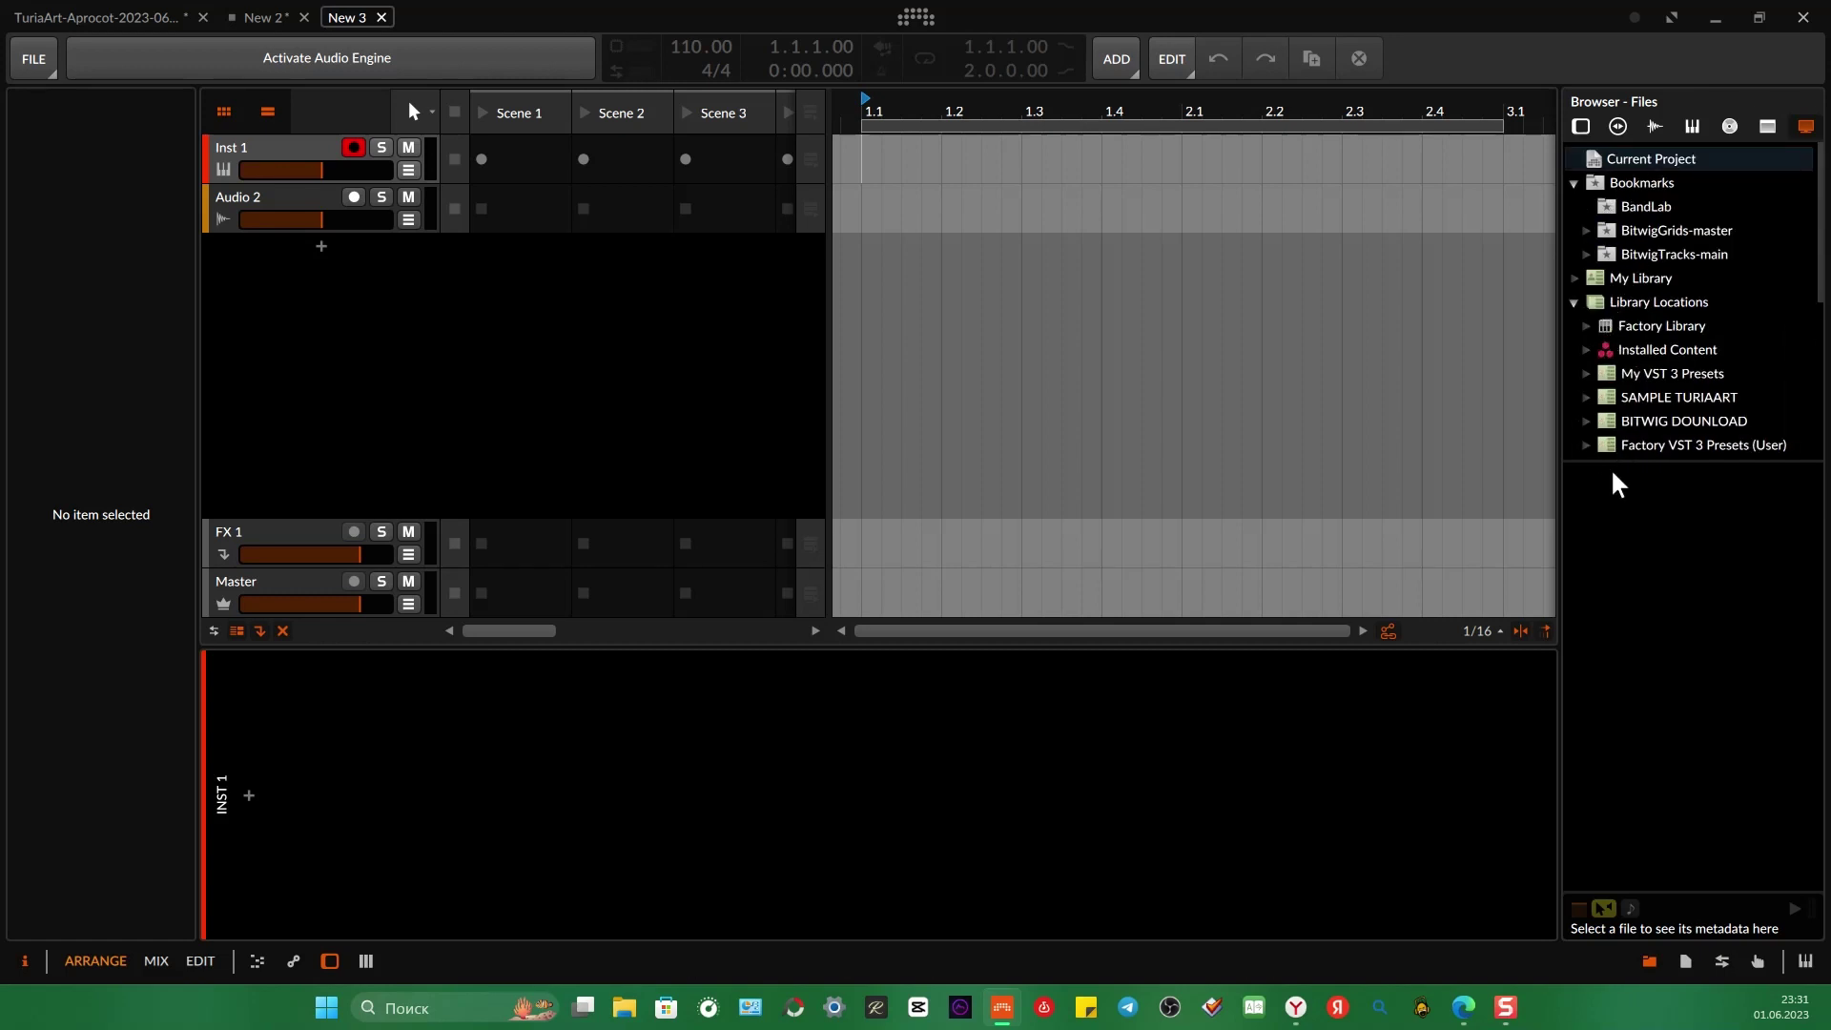
pyautogui.moveTo(1616, 467)
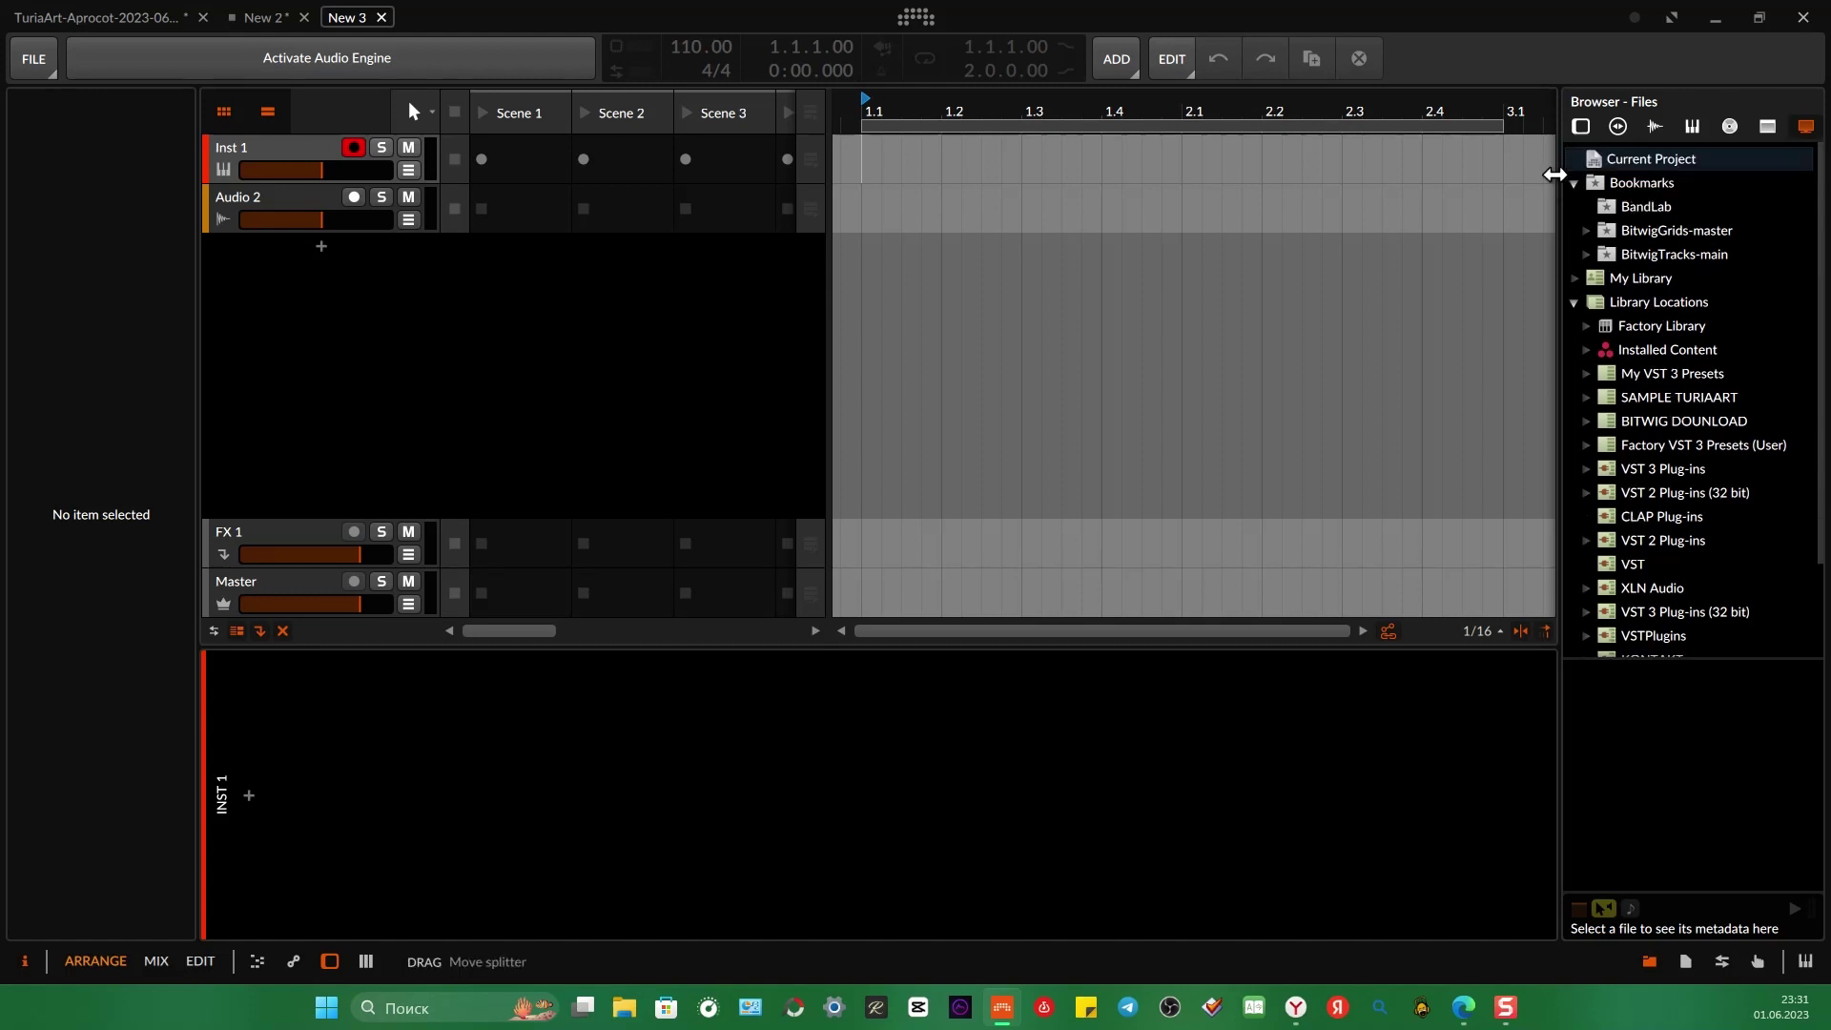
pyautogui.scroll(-3, 1628, 417)
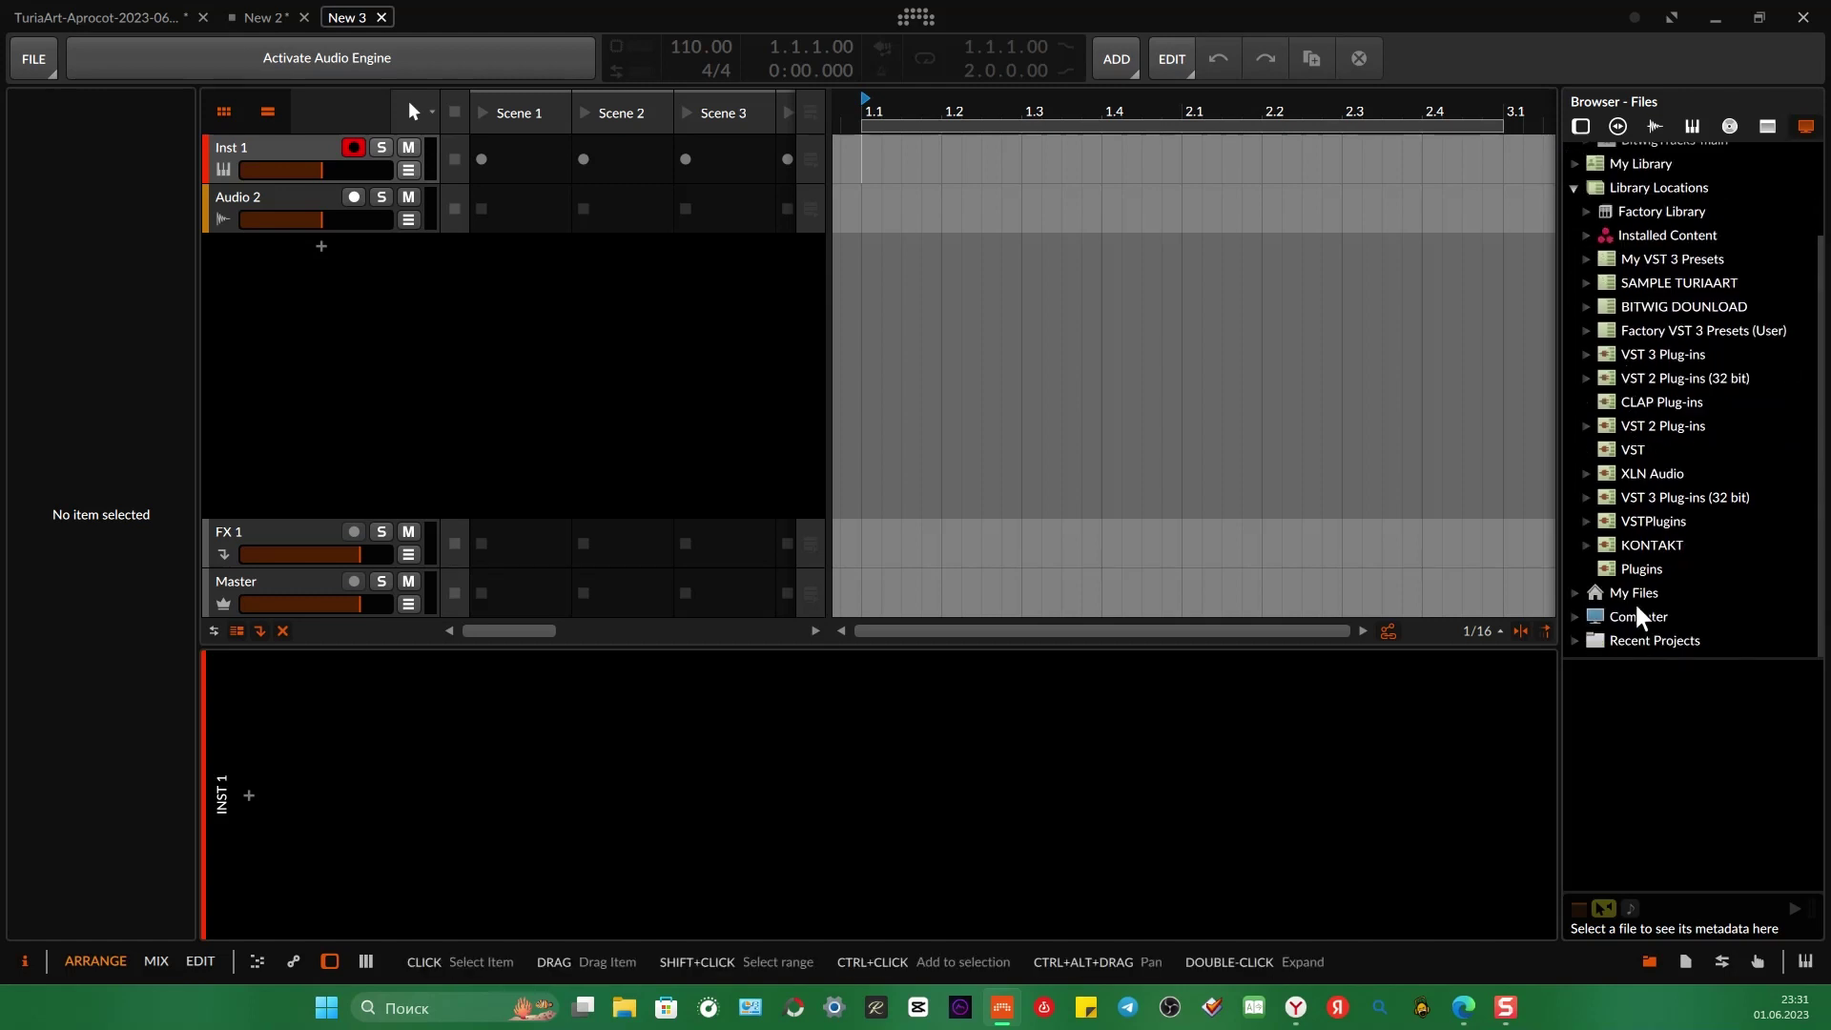
# Step: Expand My Files, Computer and the 500 GB (D:) drive in the file browser
pyautogui.click(1583, 593)
pyautogui.scroll(-7, 1615, 401)
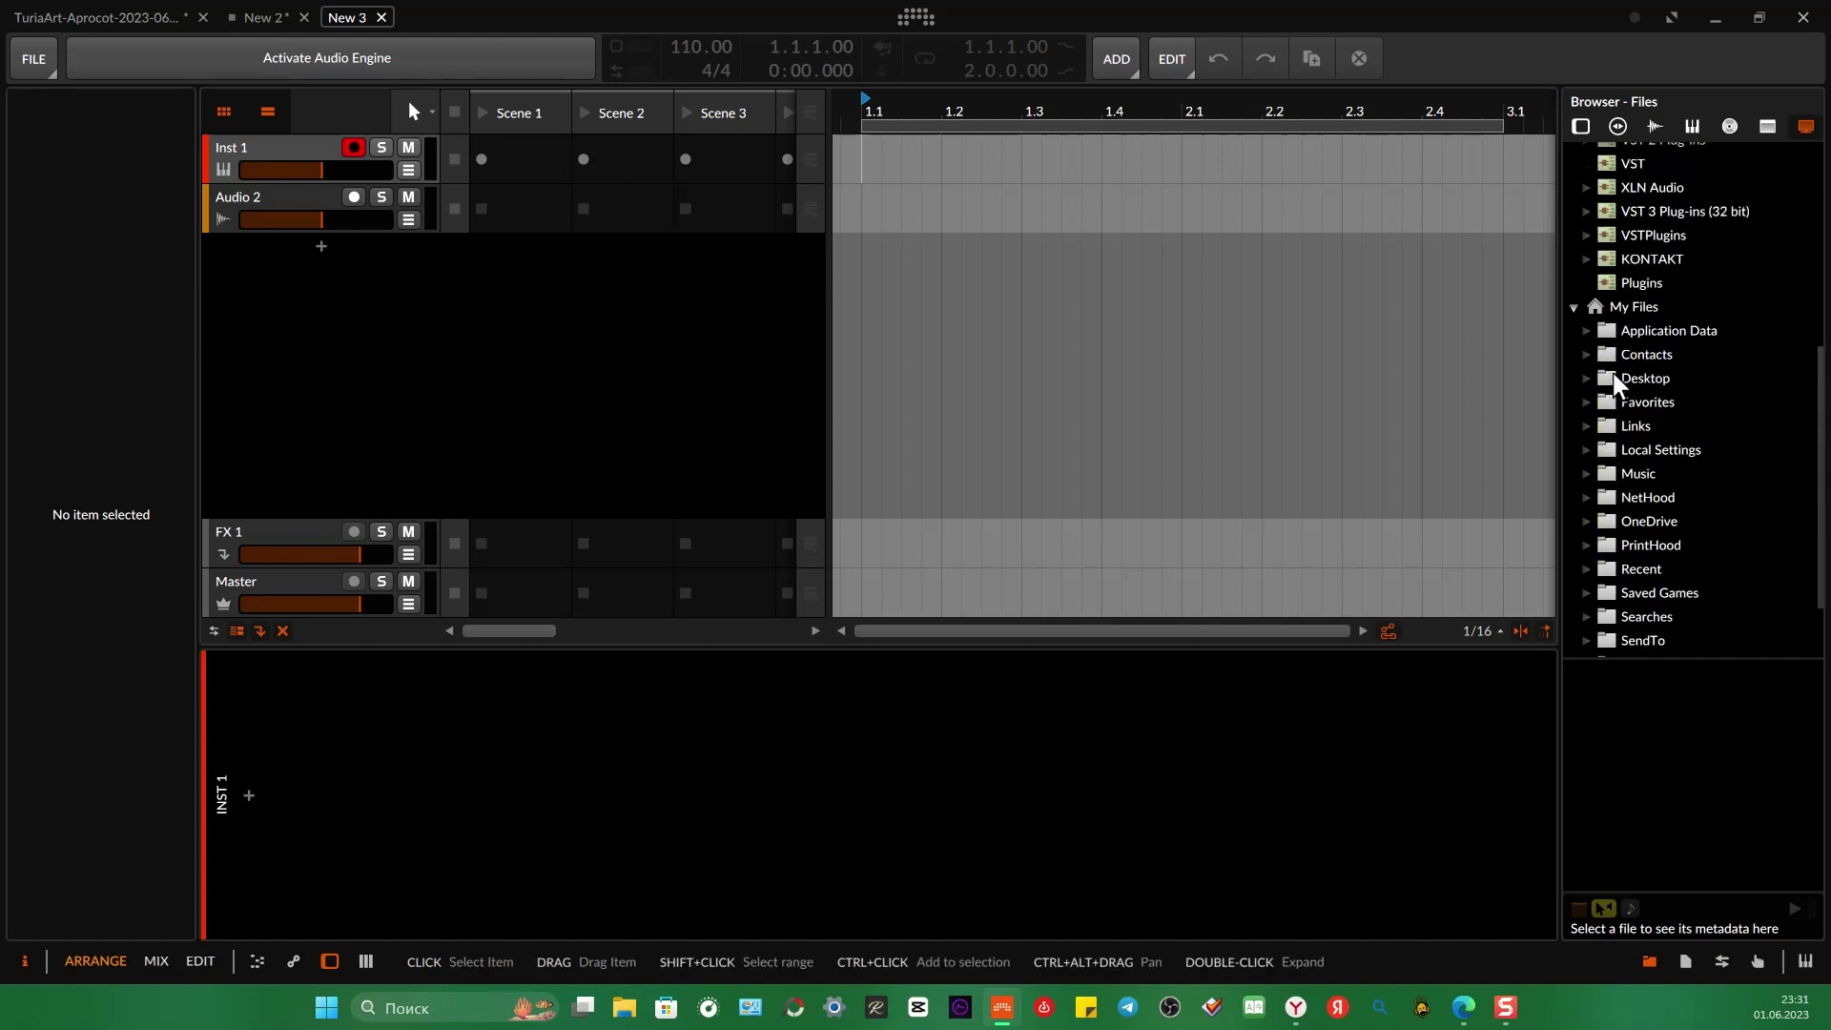
pyautogui.scroll(-2, 1614, 382)
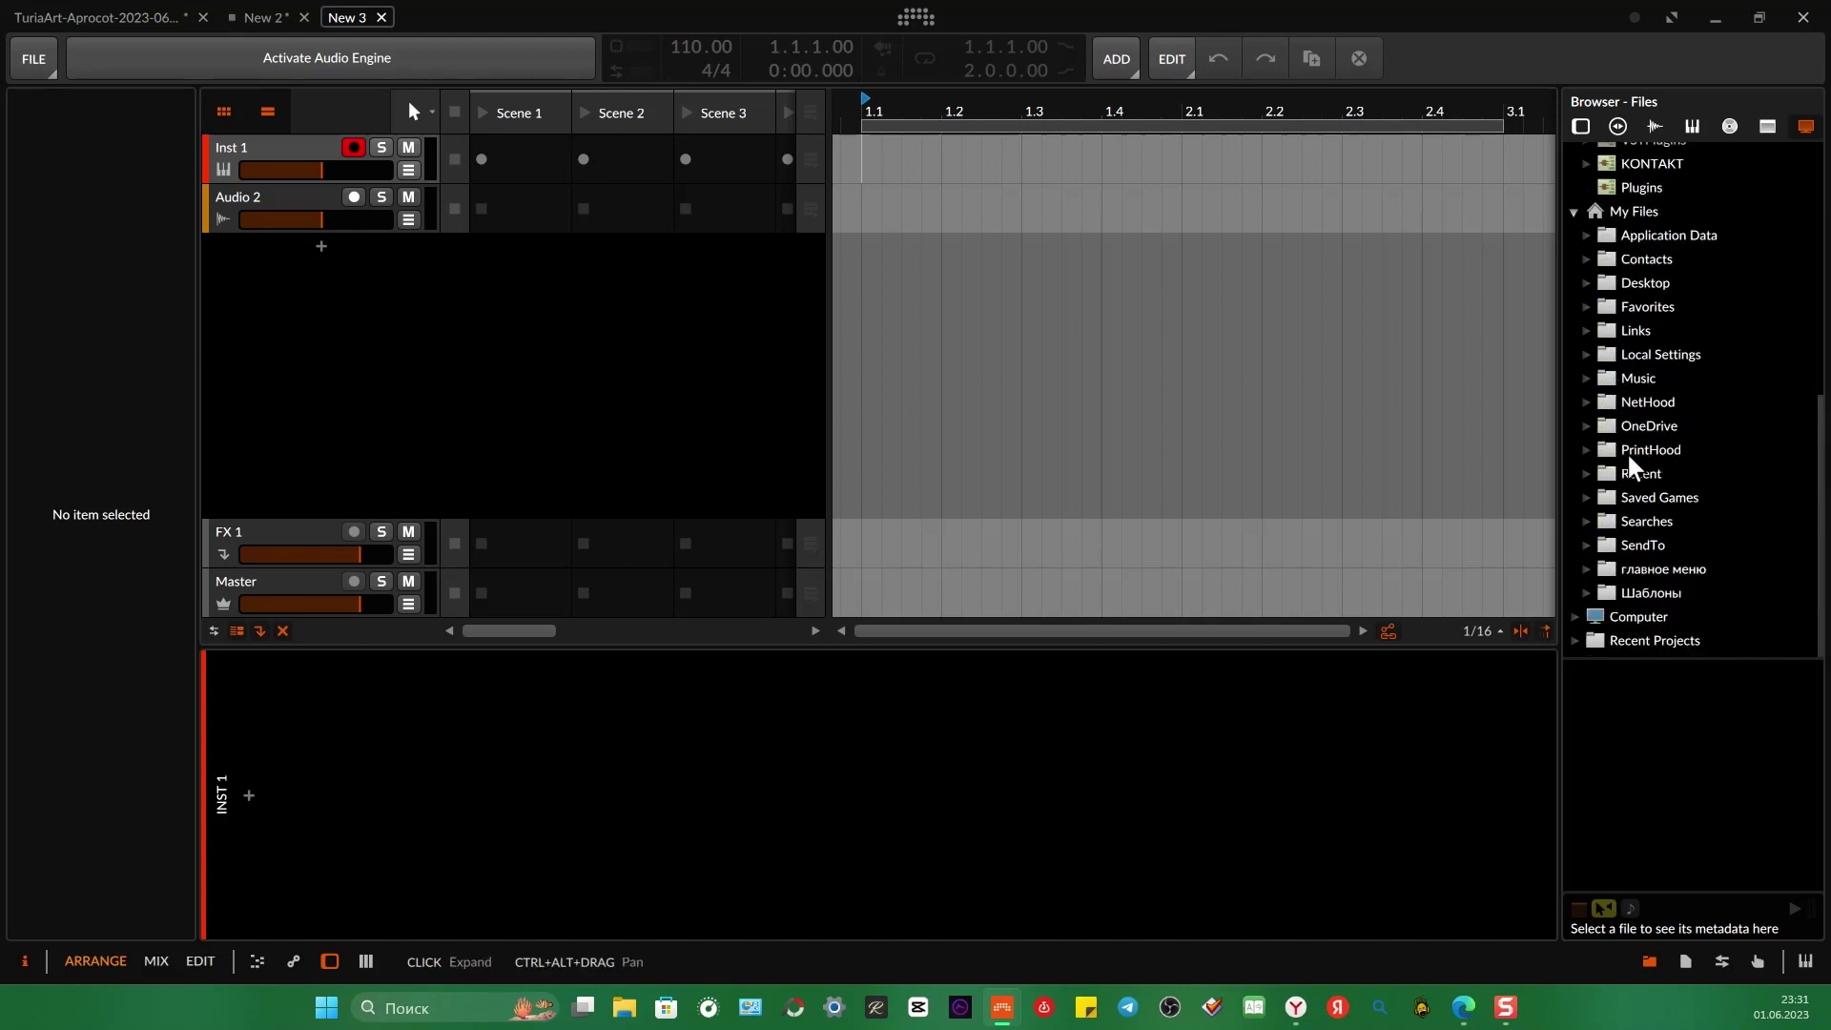
pyautogui.click(1576, 617)
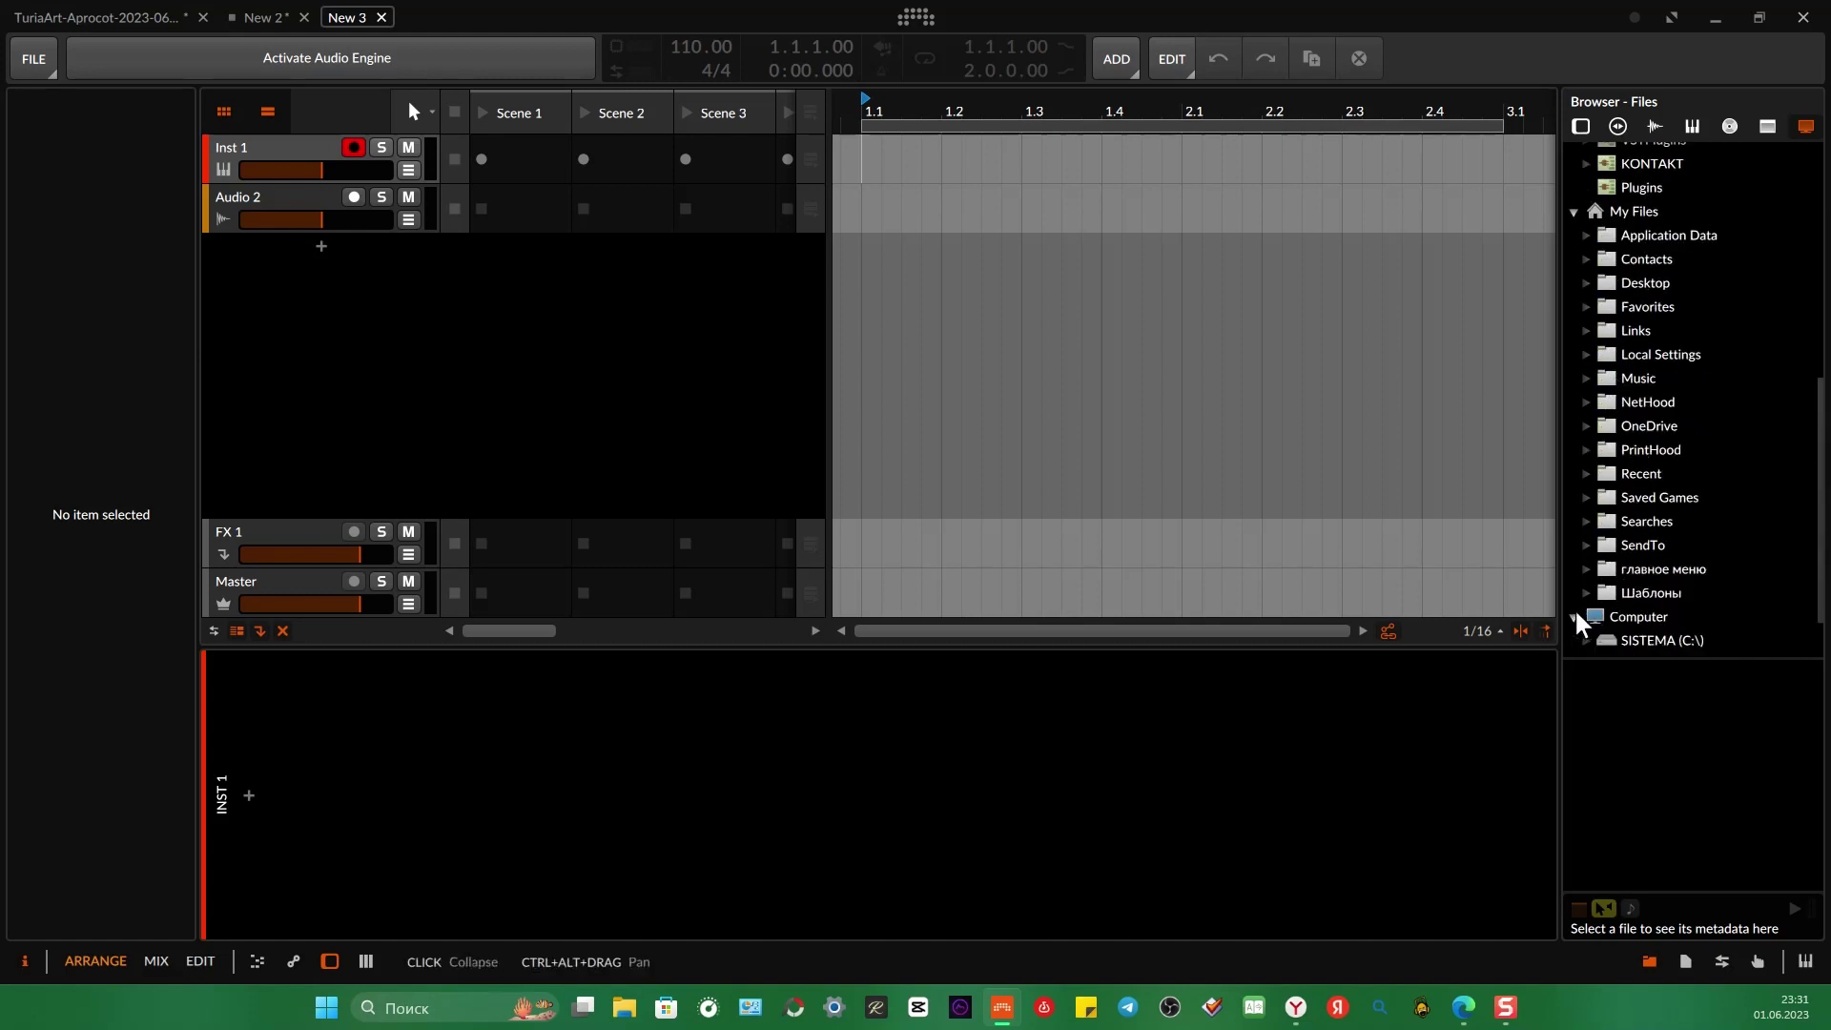
pyautogui.scroll(-2, 1639, 405)
pyautogui.click(1587, 594)
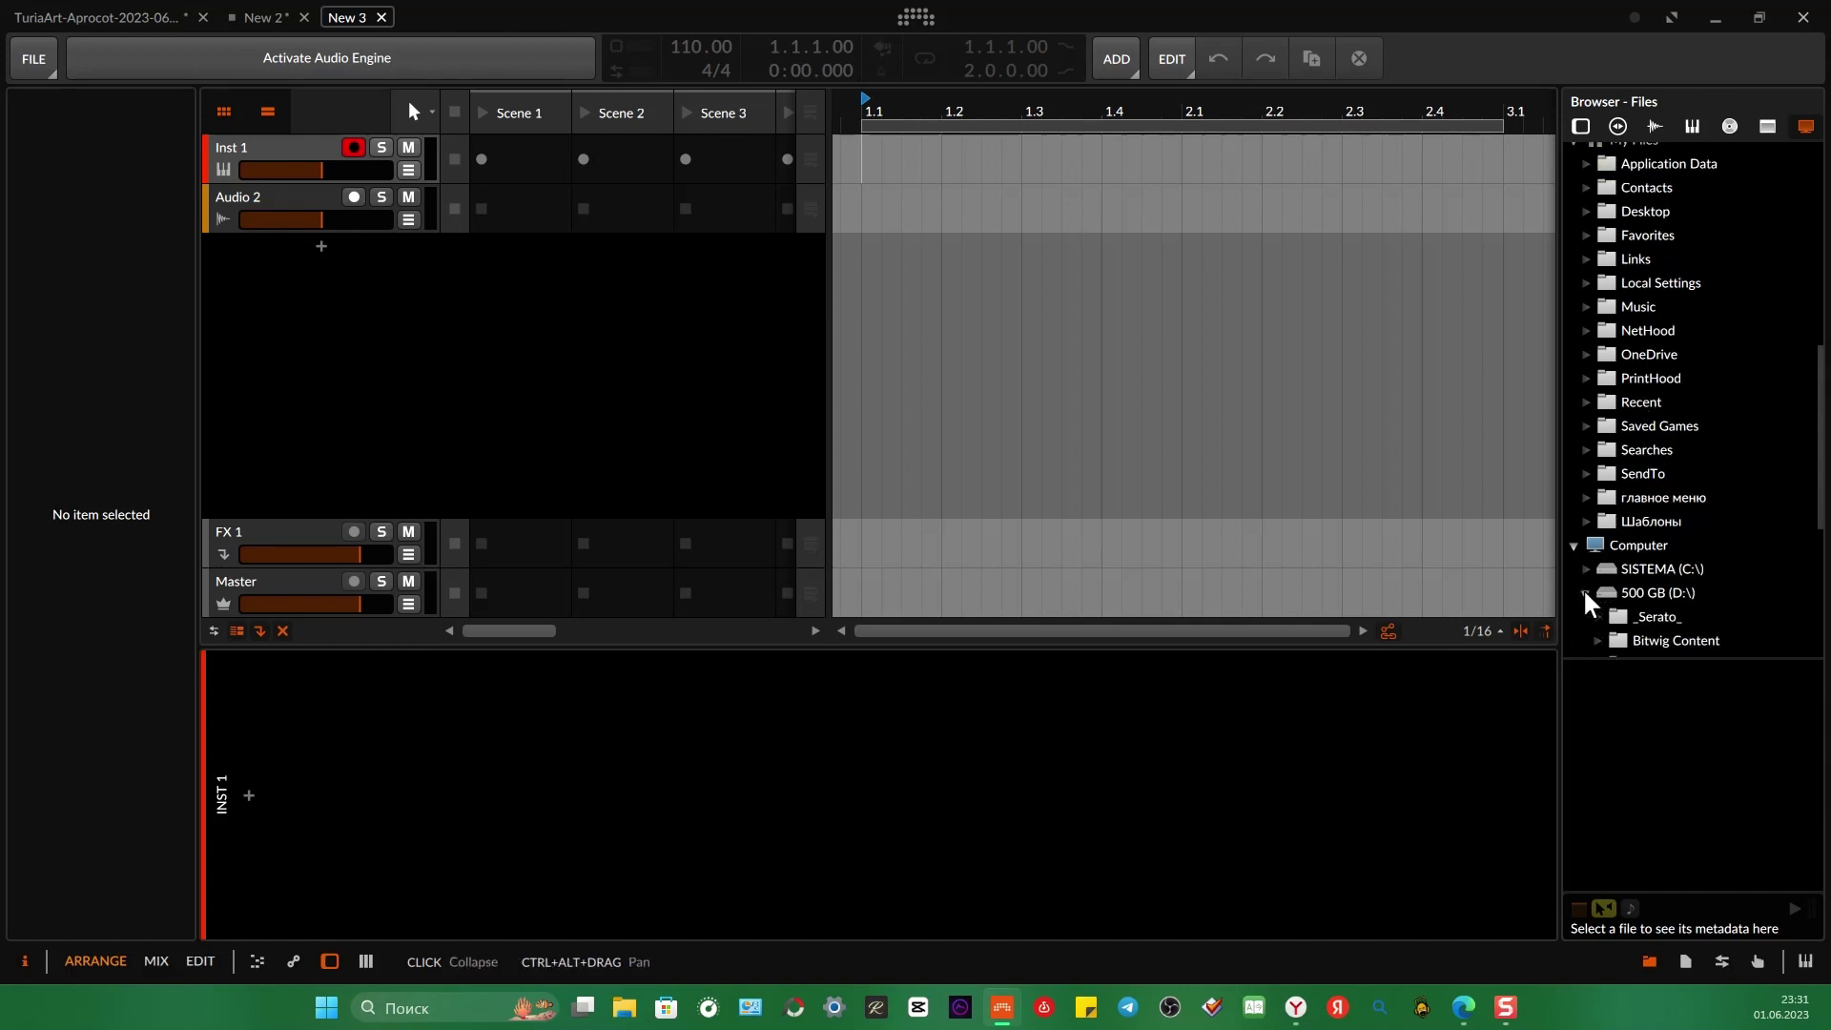
pyautogui.scroll(-3, 1626, 426)
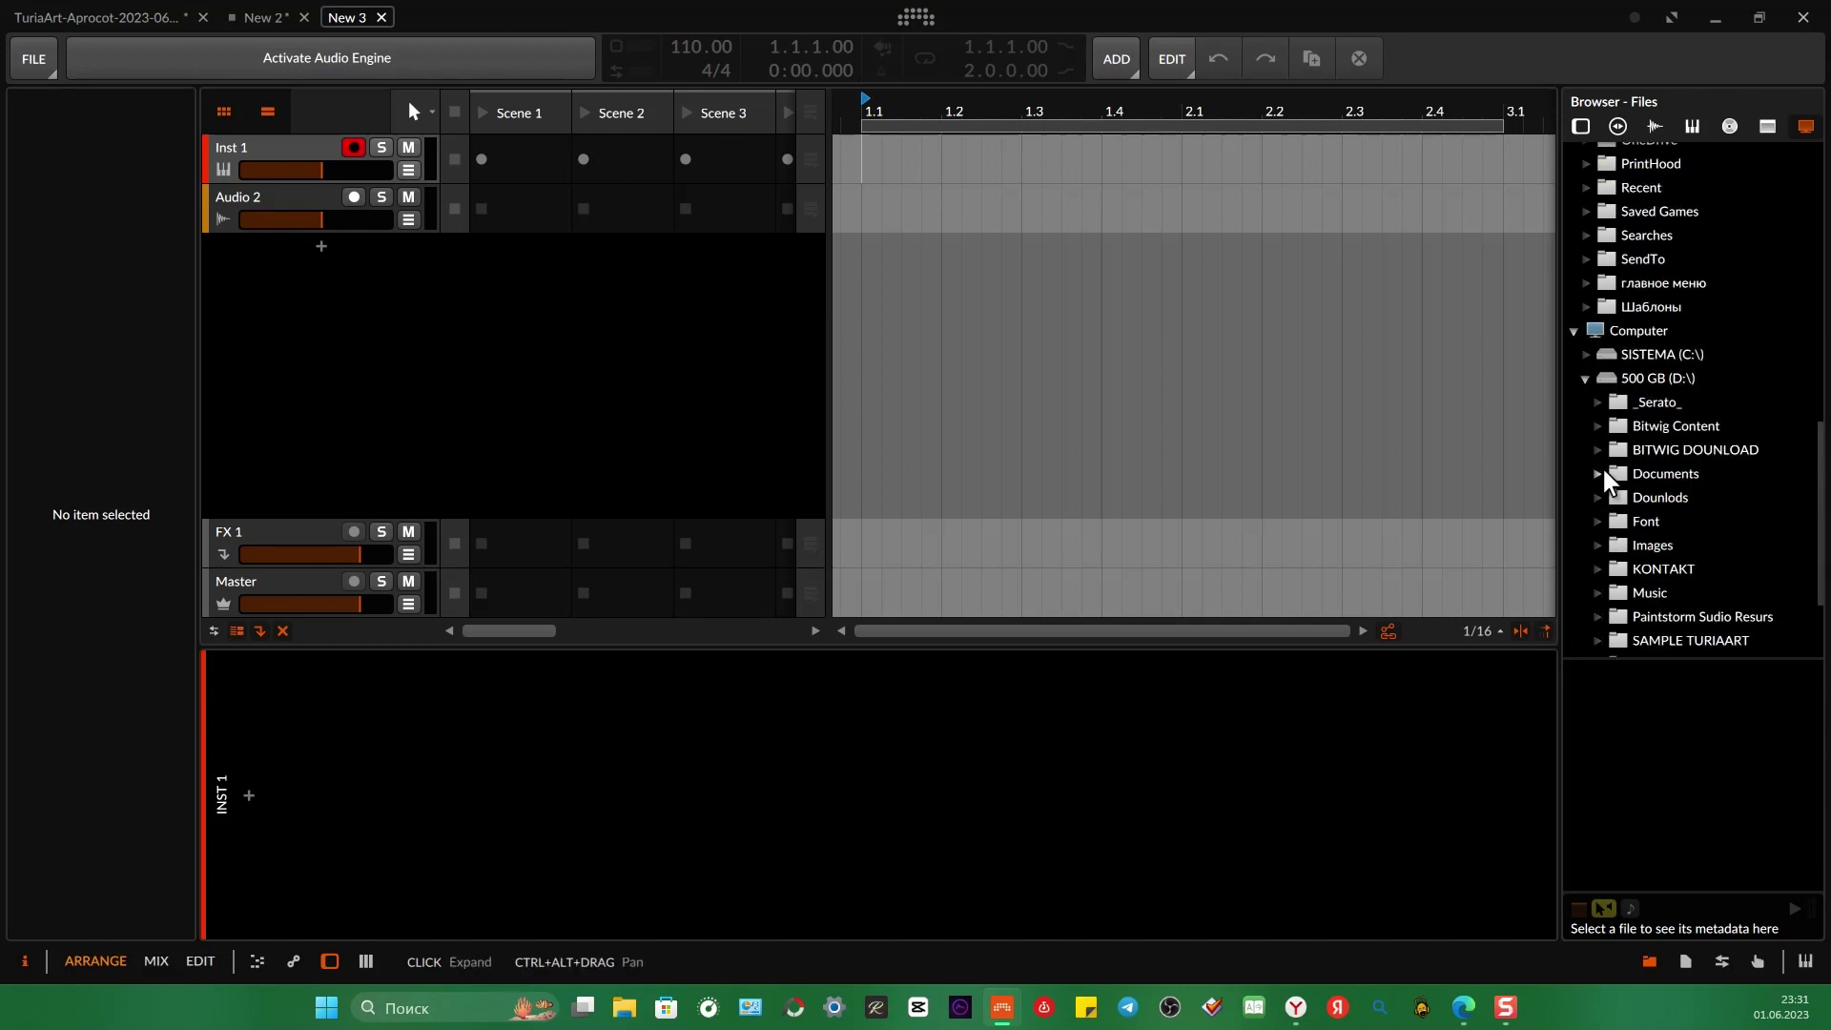
# Step: Show the contents of Documents\Bitwig Studio\Library\Templates on drive D in an enlarged file list
pyautogui.click(1597, 474)
pyautogui.scroll(-4, 1622, 449)
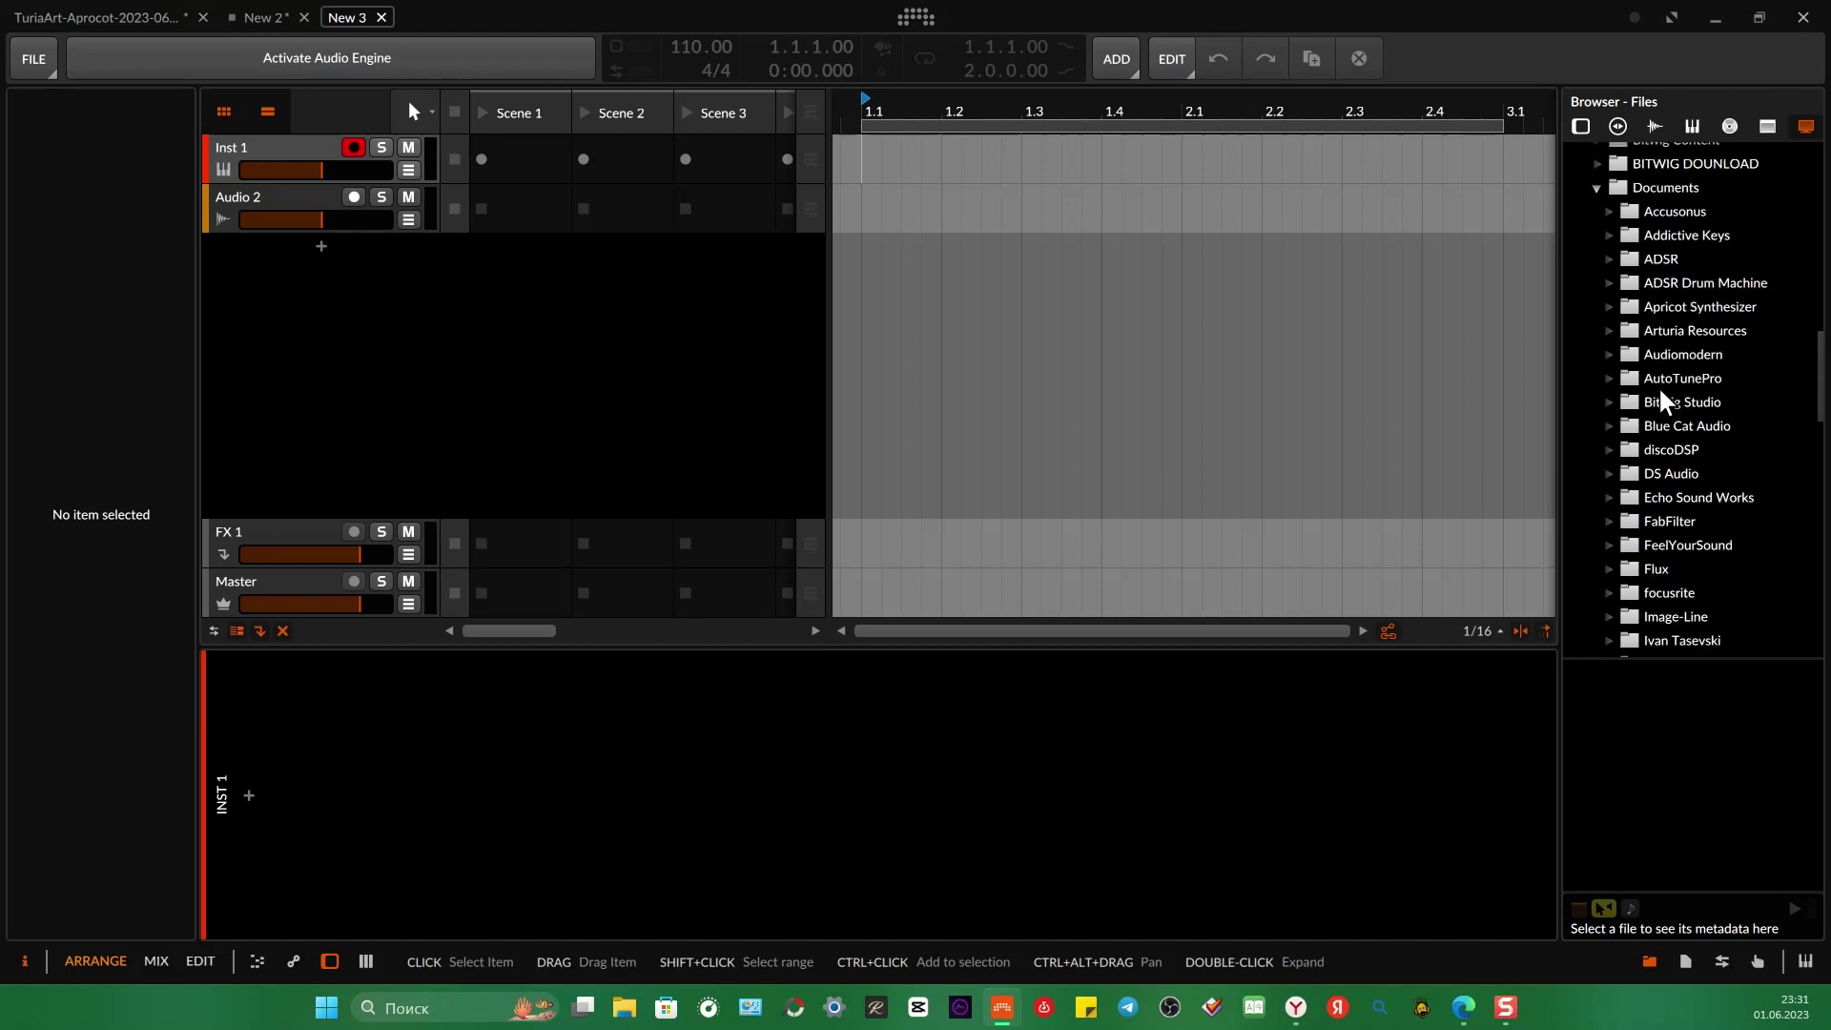
pyautogui.click(1609, 403)
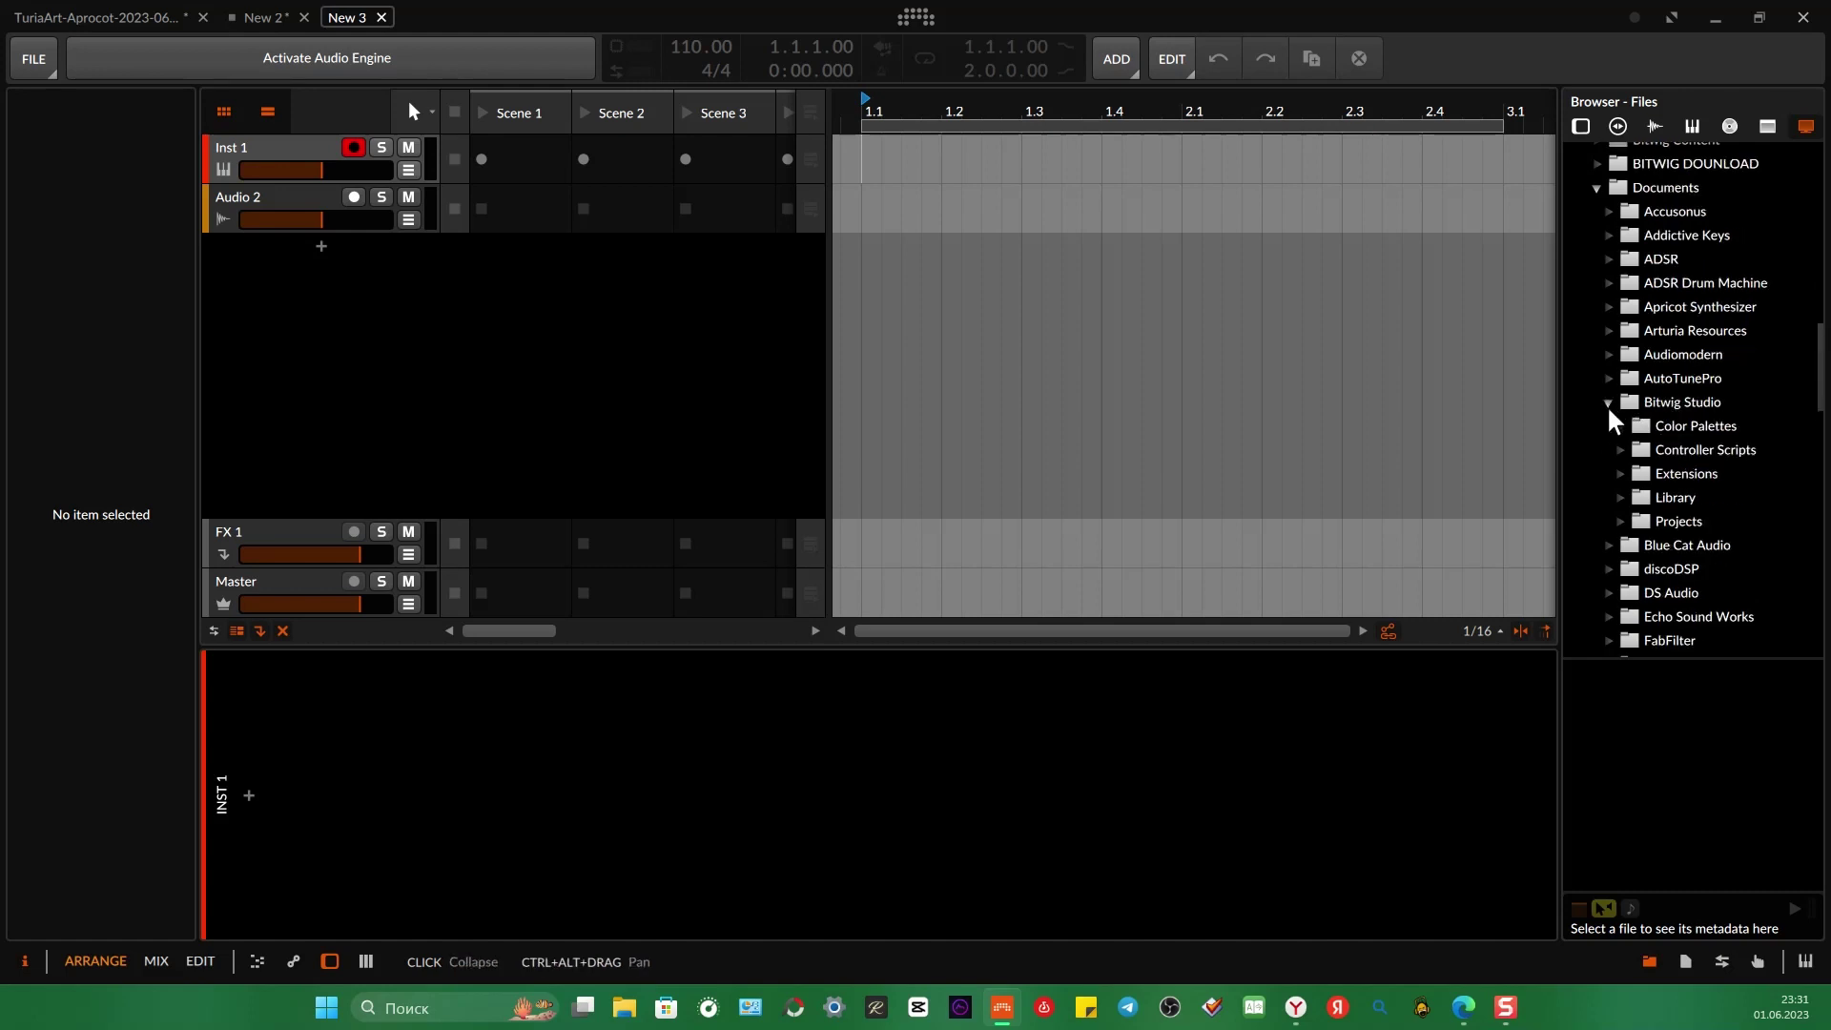
pyautogui.click(1619, 500)
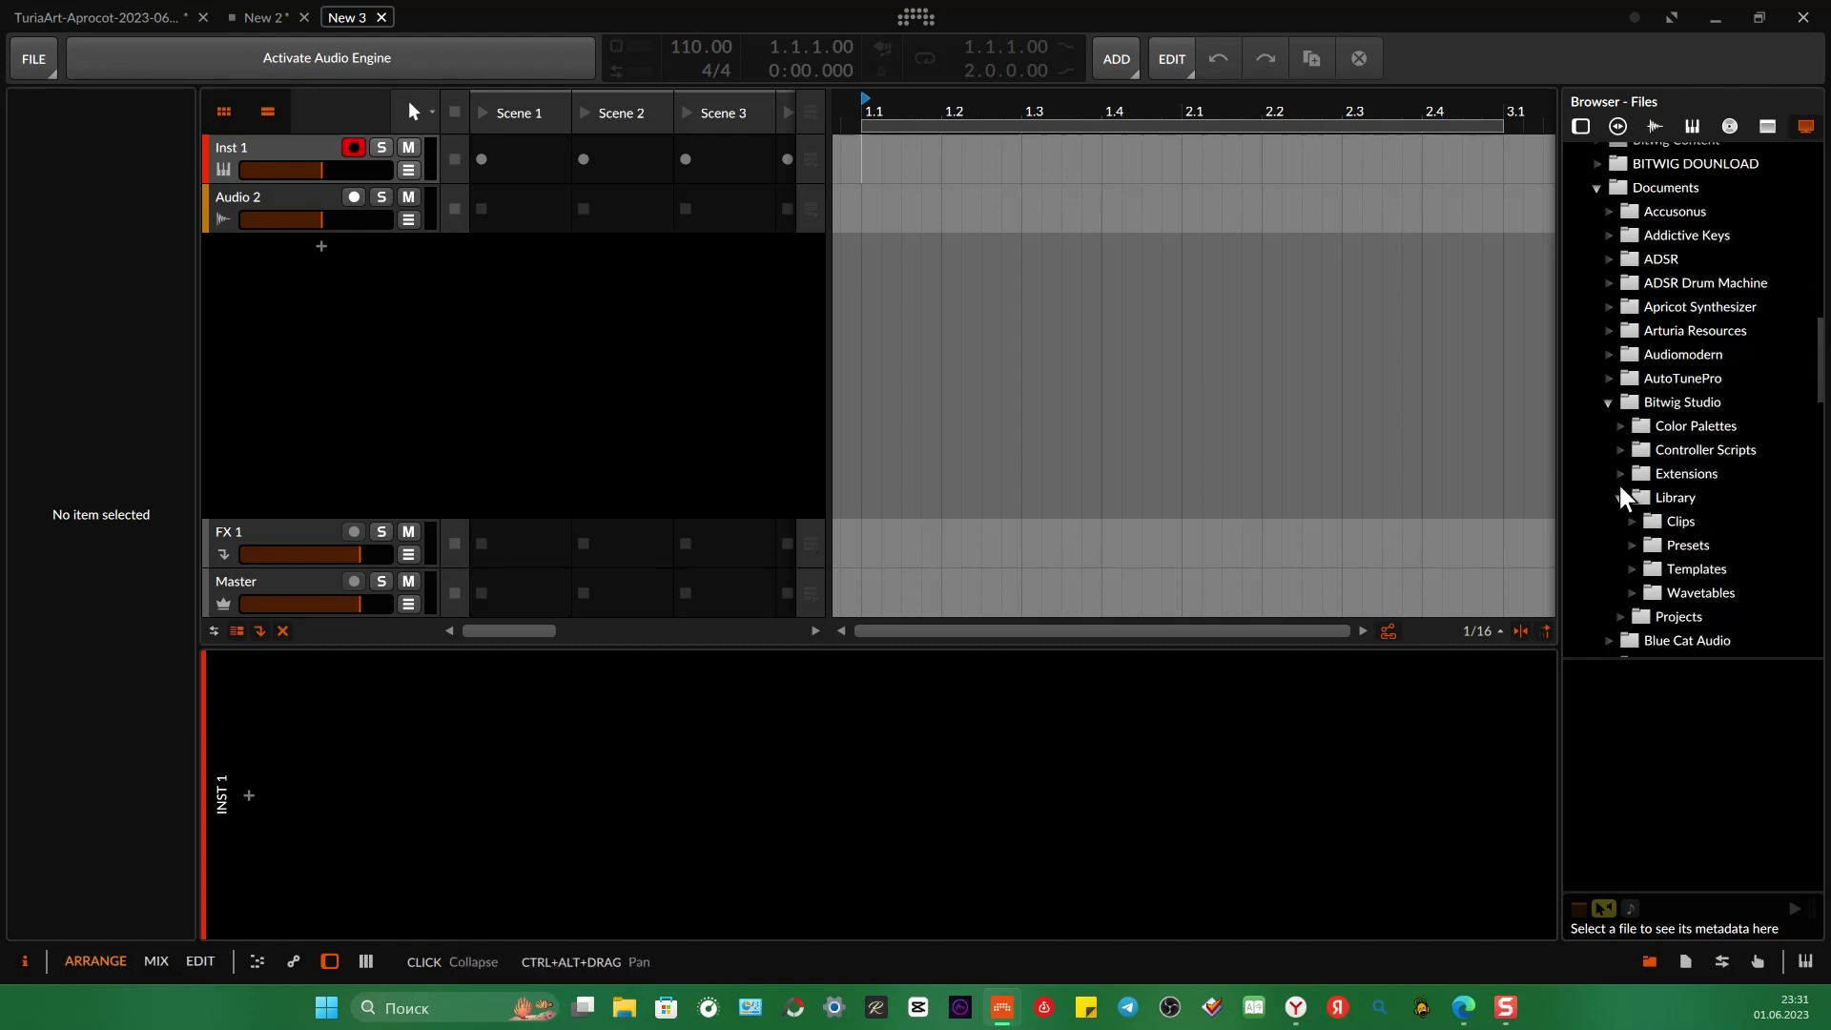
pyautogui.scroll(-1, 1624, 496)
pyautogui.click(1692, 498)
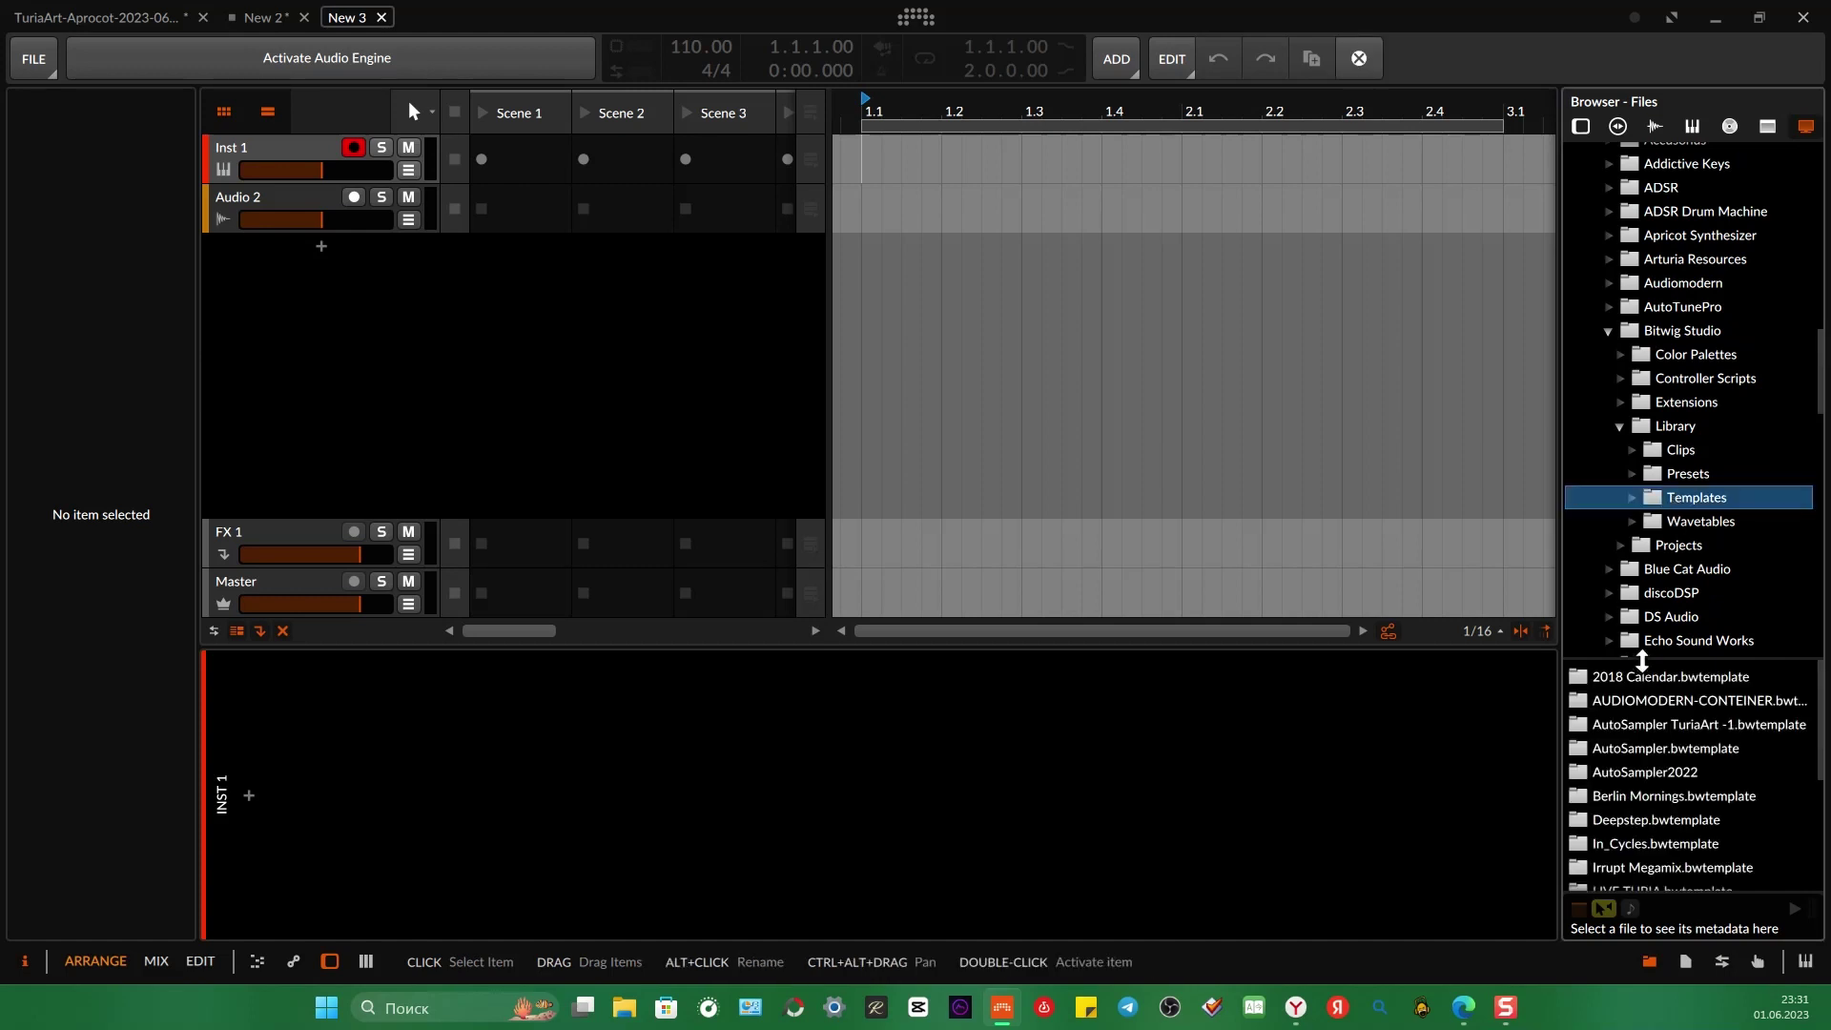
pyautogui.moveTo(1643, 660); pyautogui.dragTo(1643, 276)
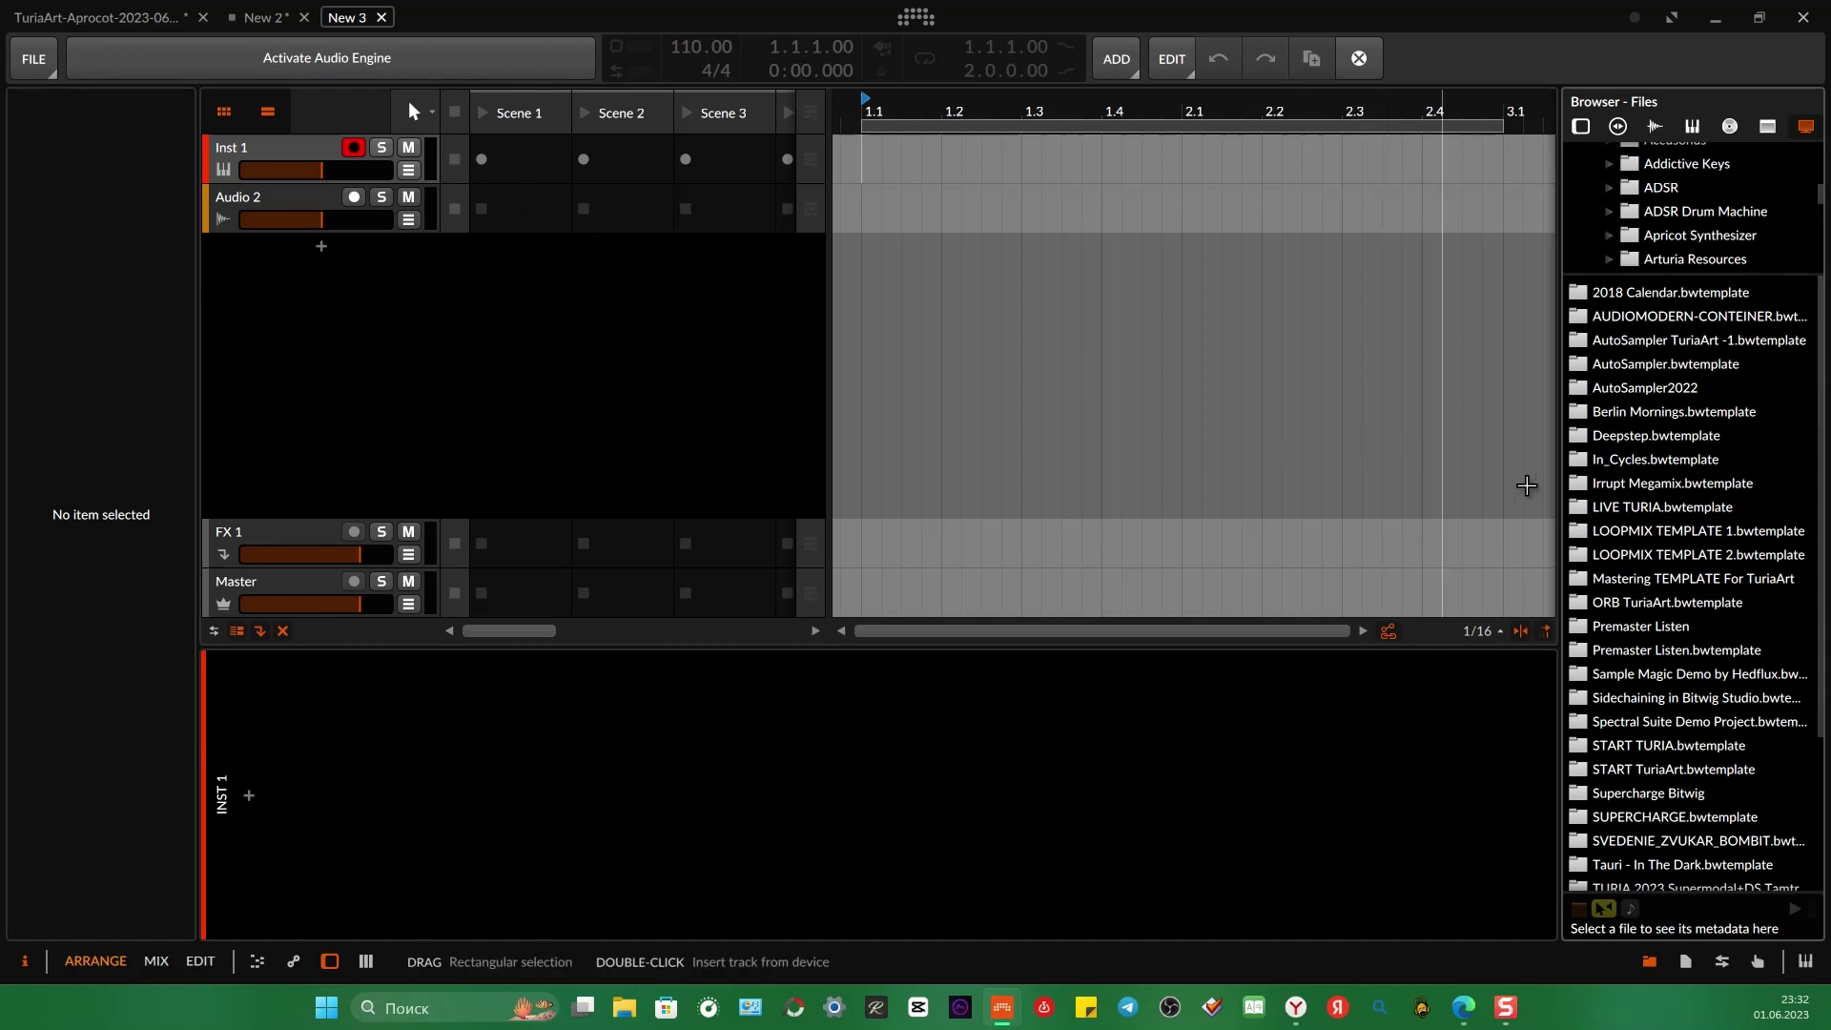
pyautogui.scroll(-4, 1662, 534)
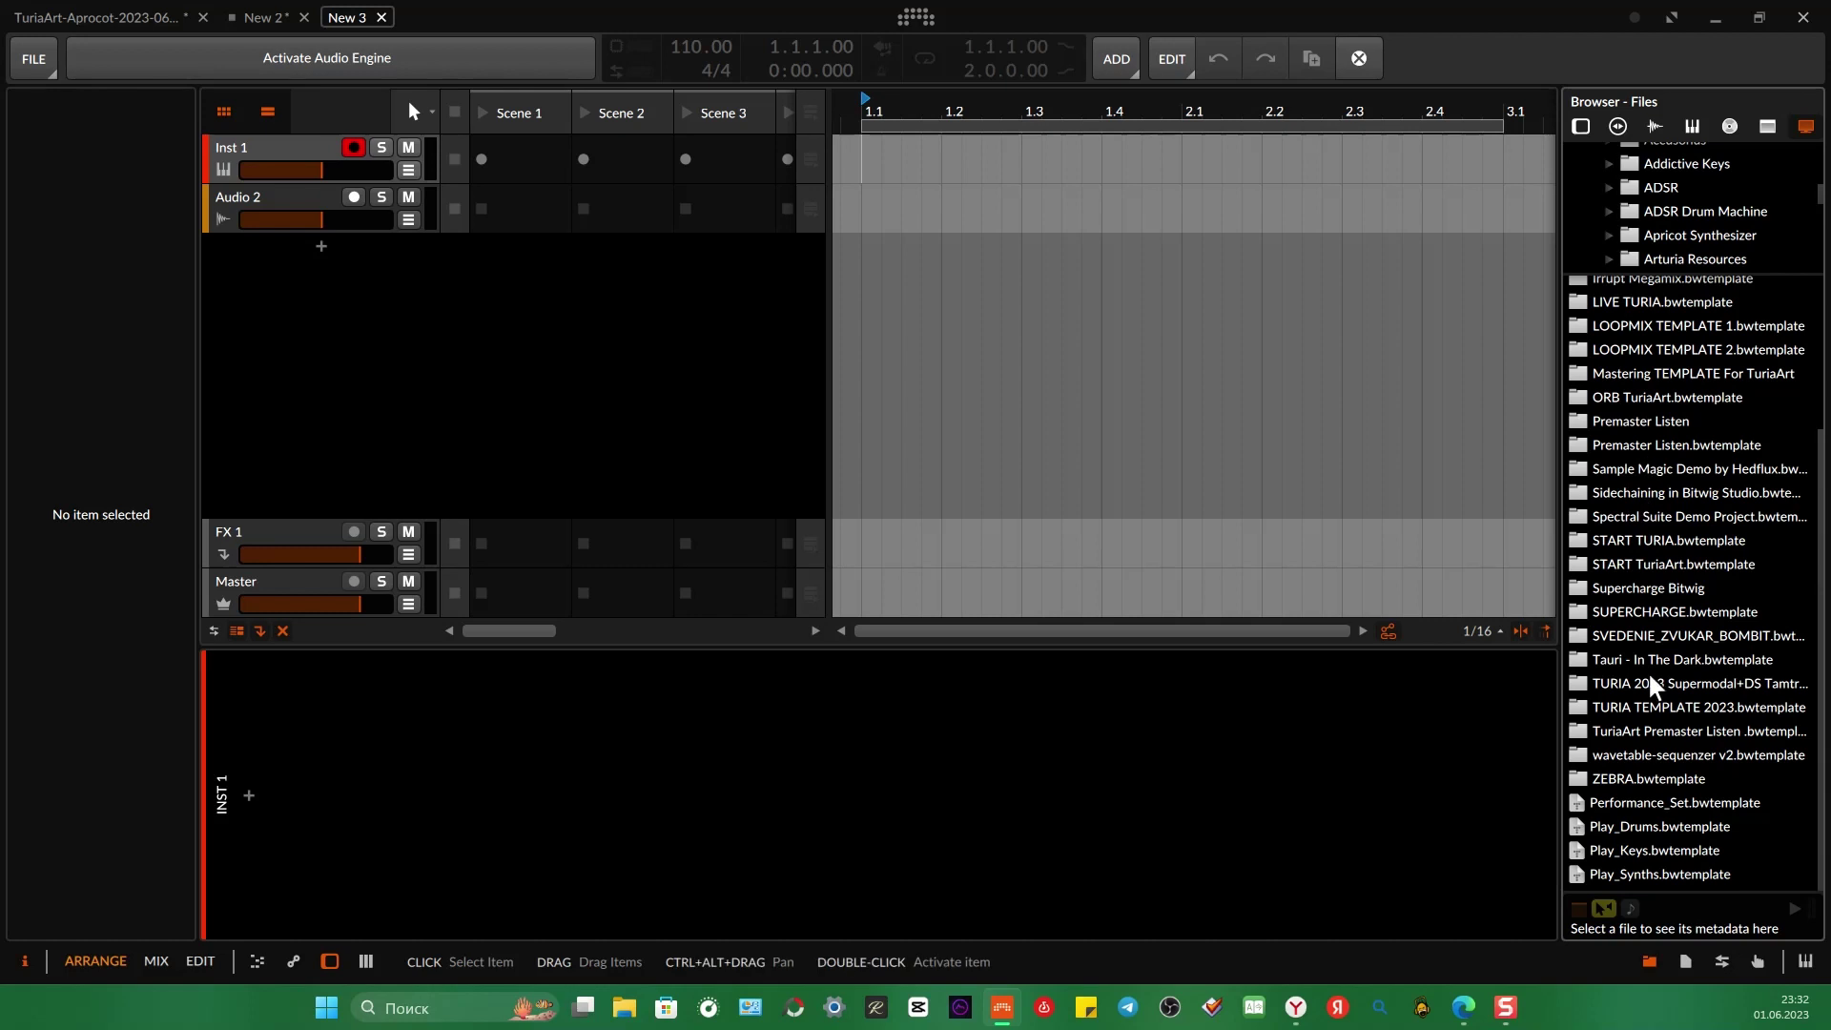
# Step: Try to add START TURIA.bwtemplate directly to the New 3 track list, and activate the project's audio engine
pyautogui.click(1633, 546)
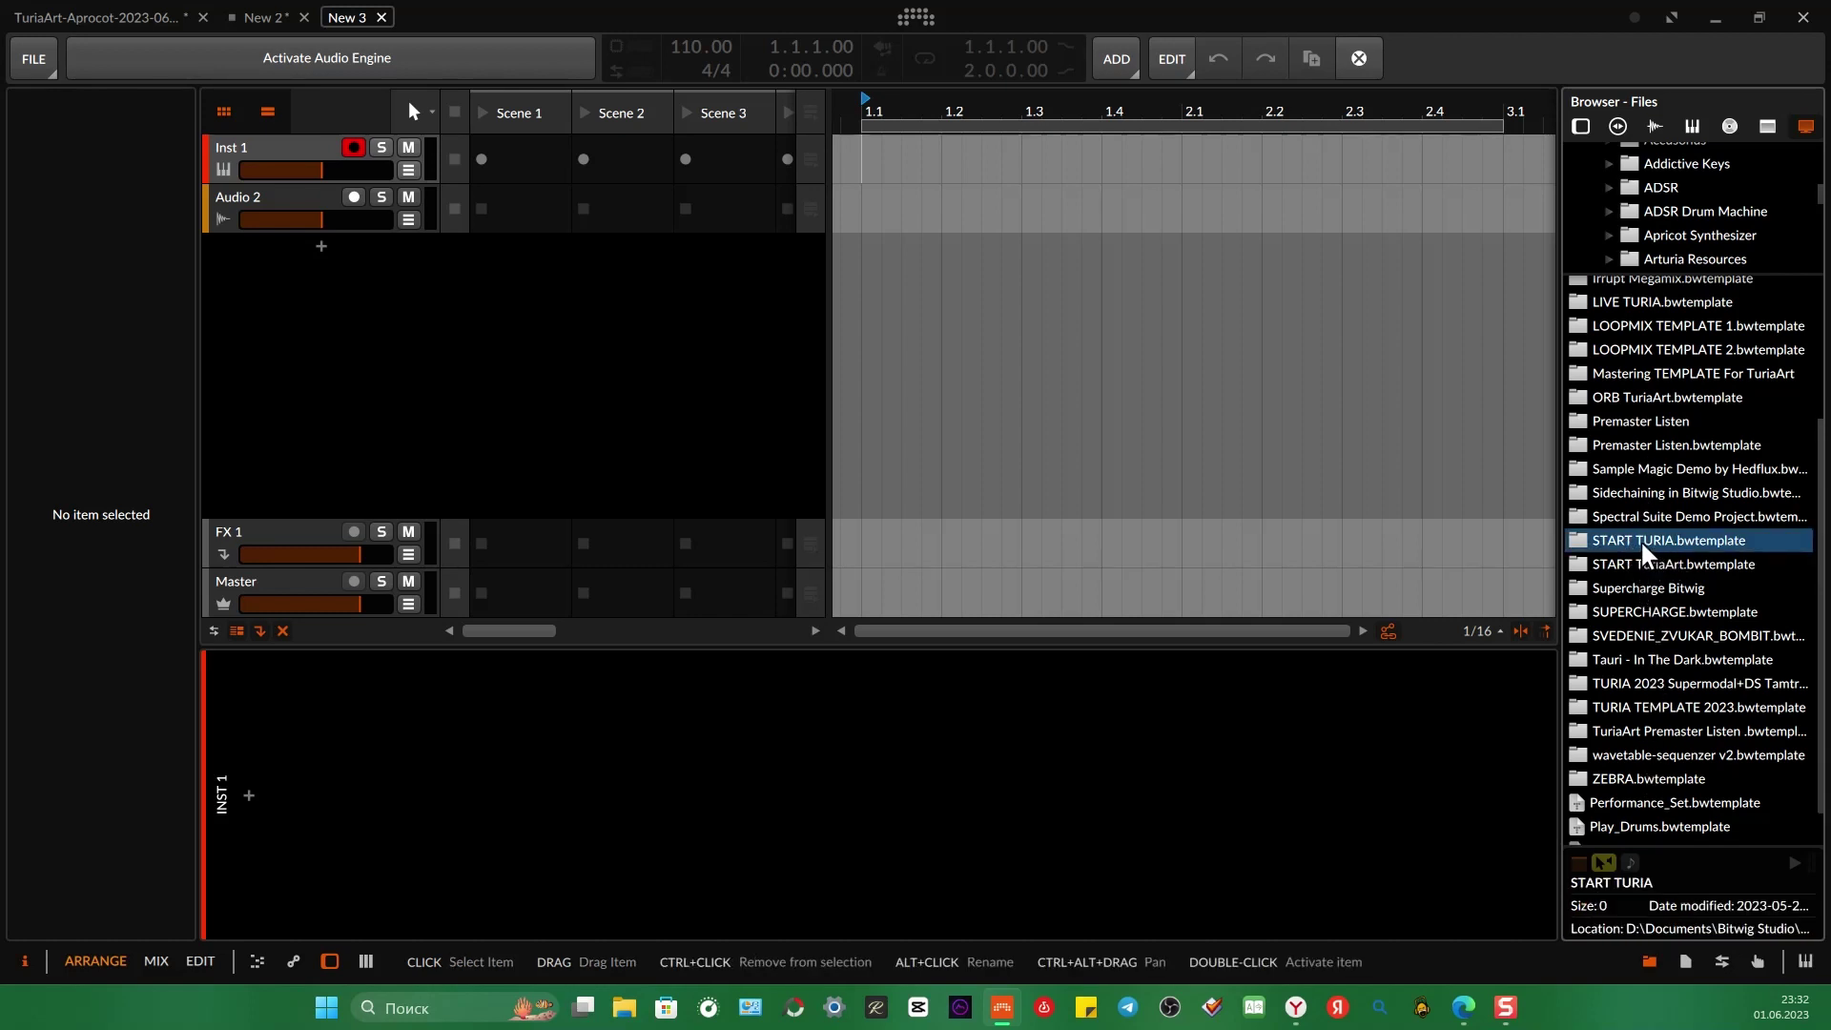
pyautogui.moveTo(1633, 551); pyautogui.dragTo(351, 164)
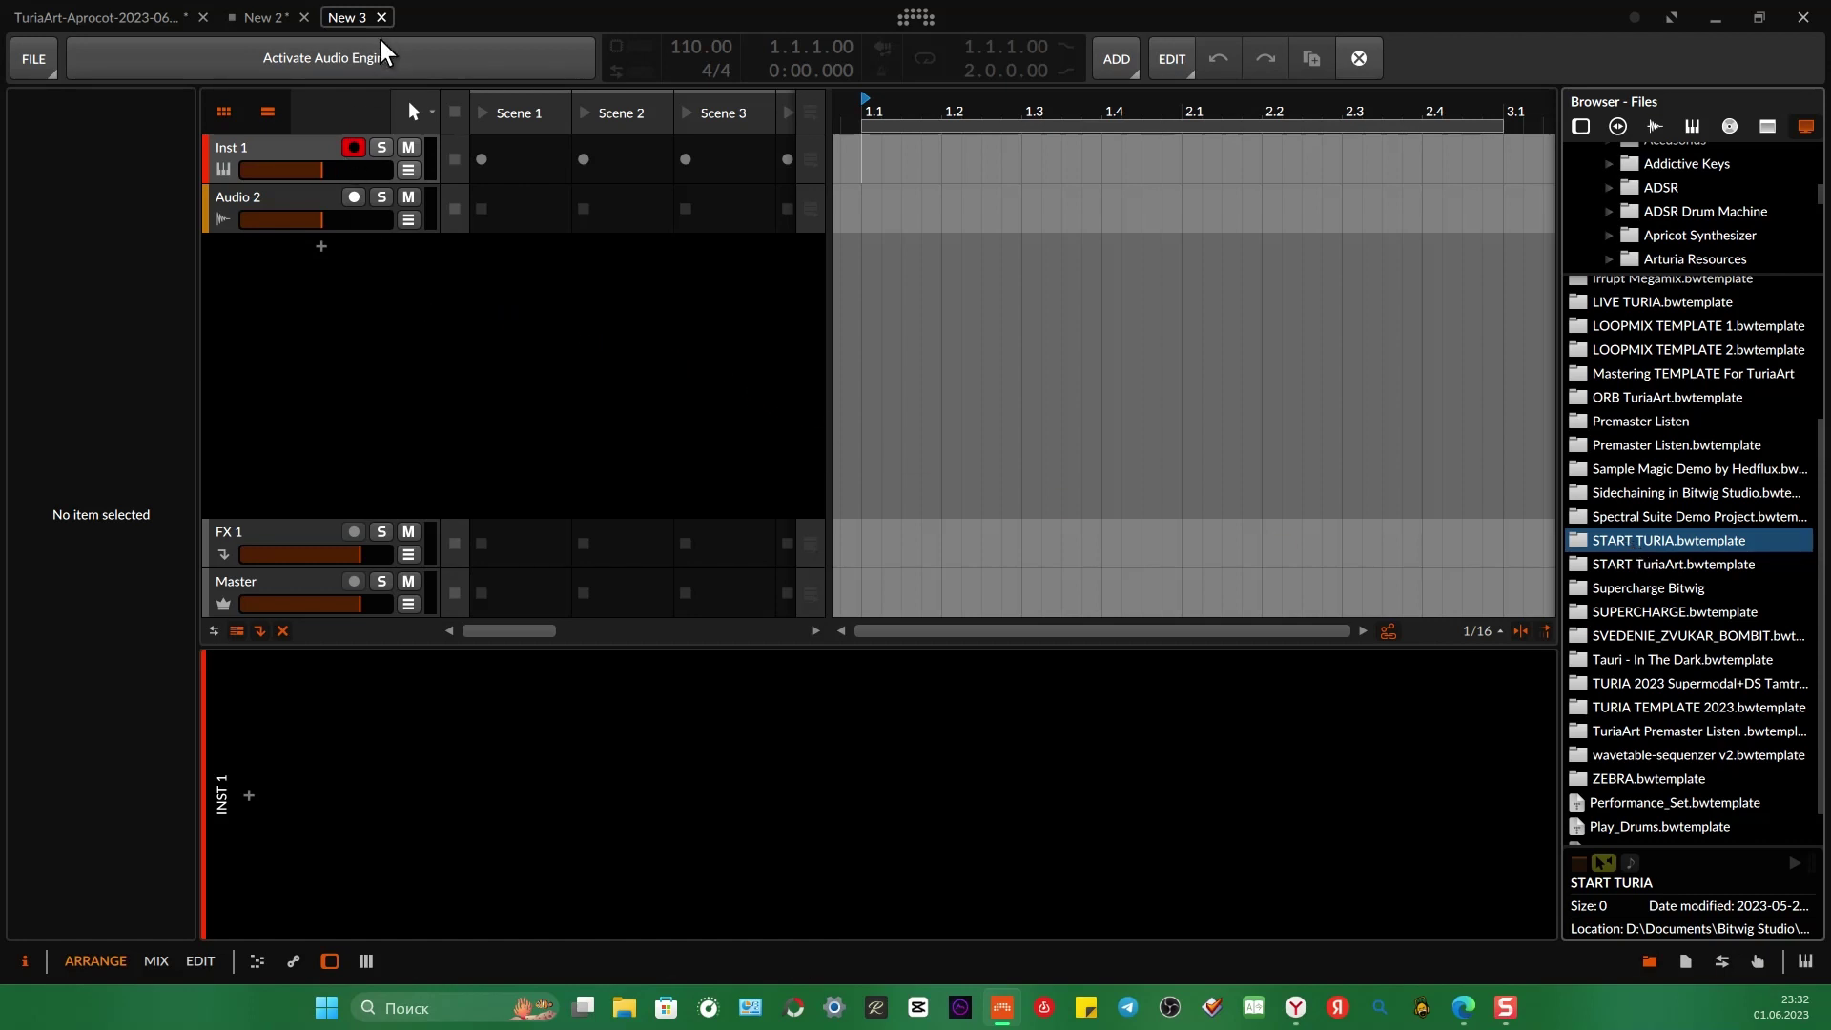
pyautogui.click(391, 59)
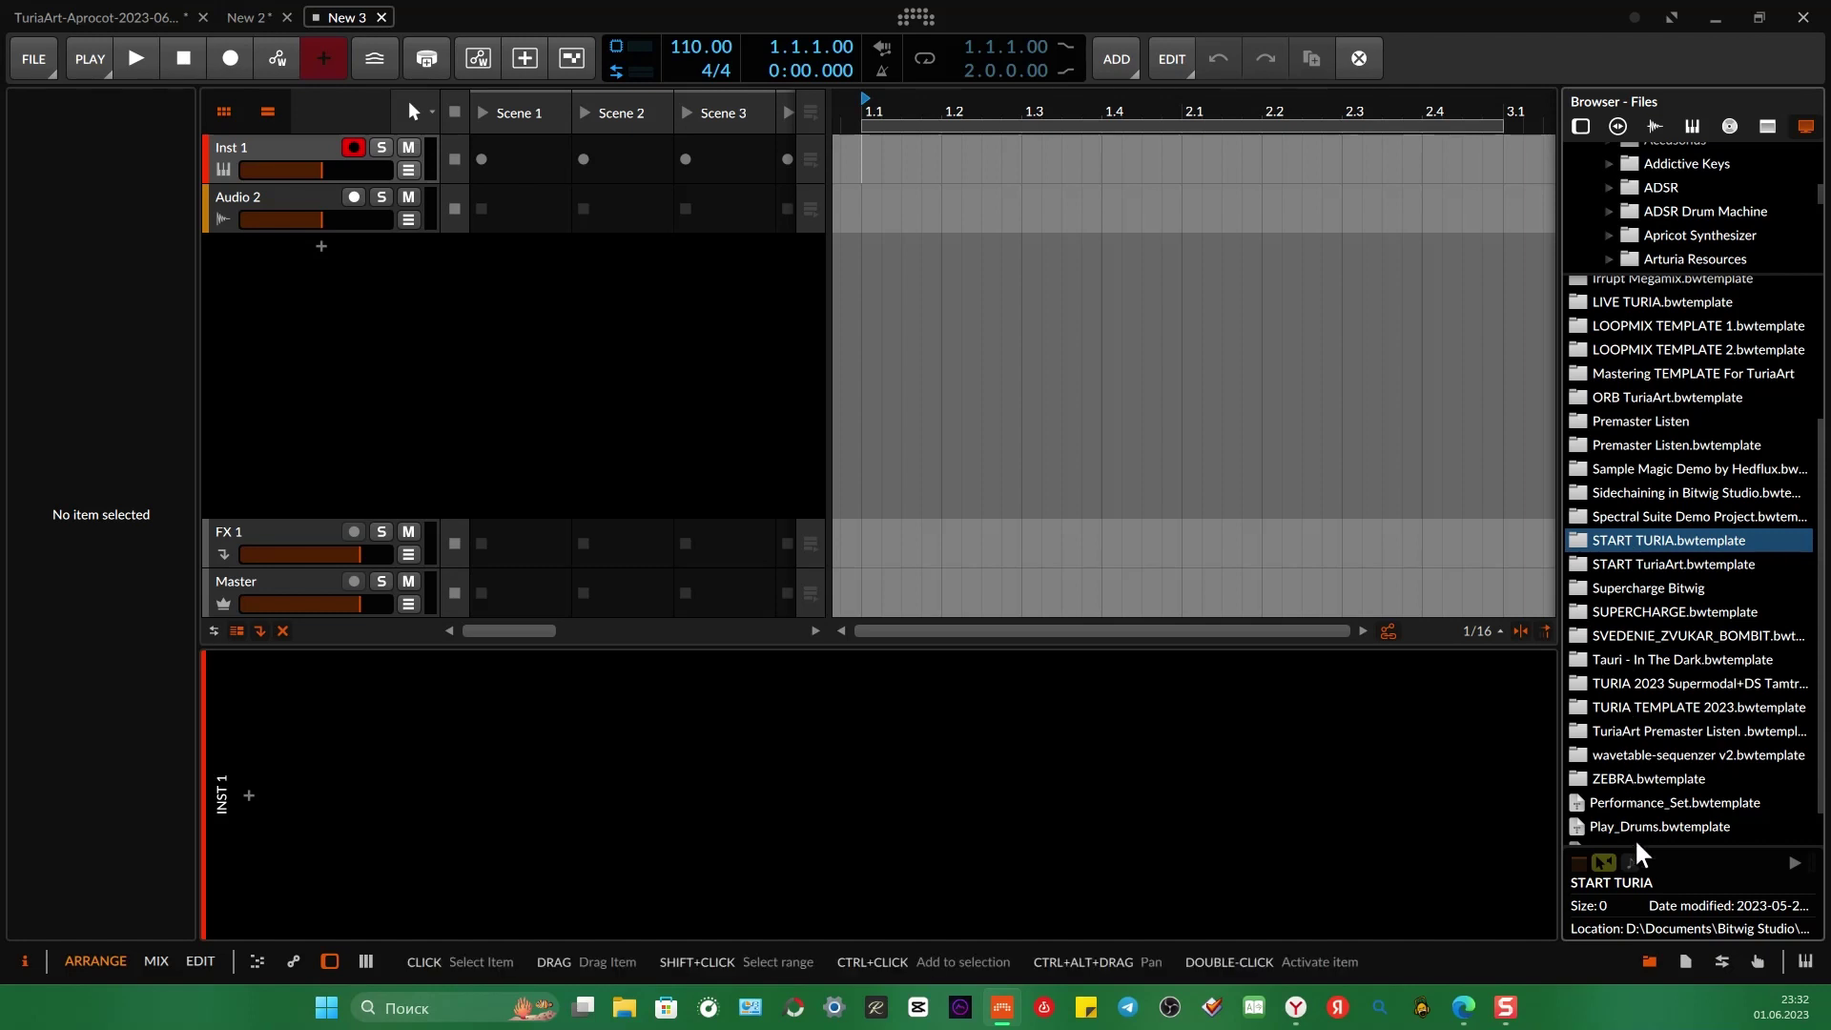
# Step: Import template.bwproject from the START TURIA.bwtemplate folder as a group below Audio 2, and unfold the group's tracks
pyautogui.doubleClick(1642, 543)
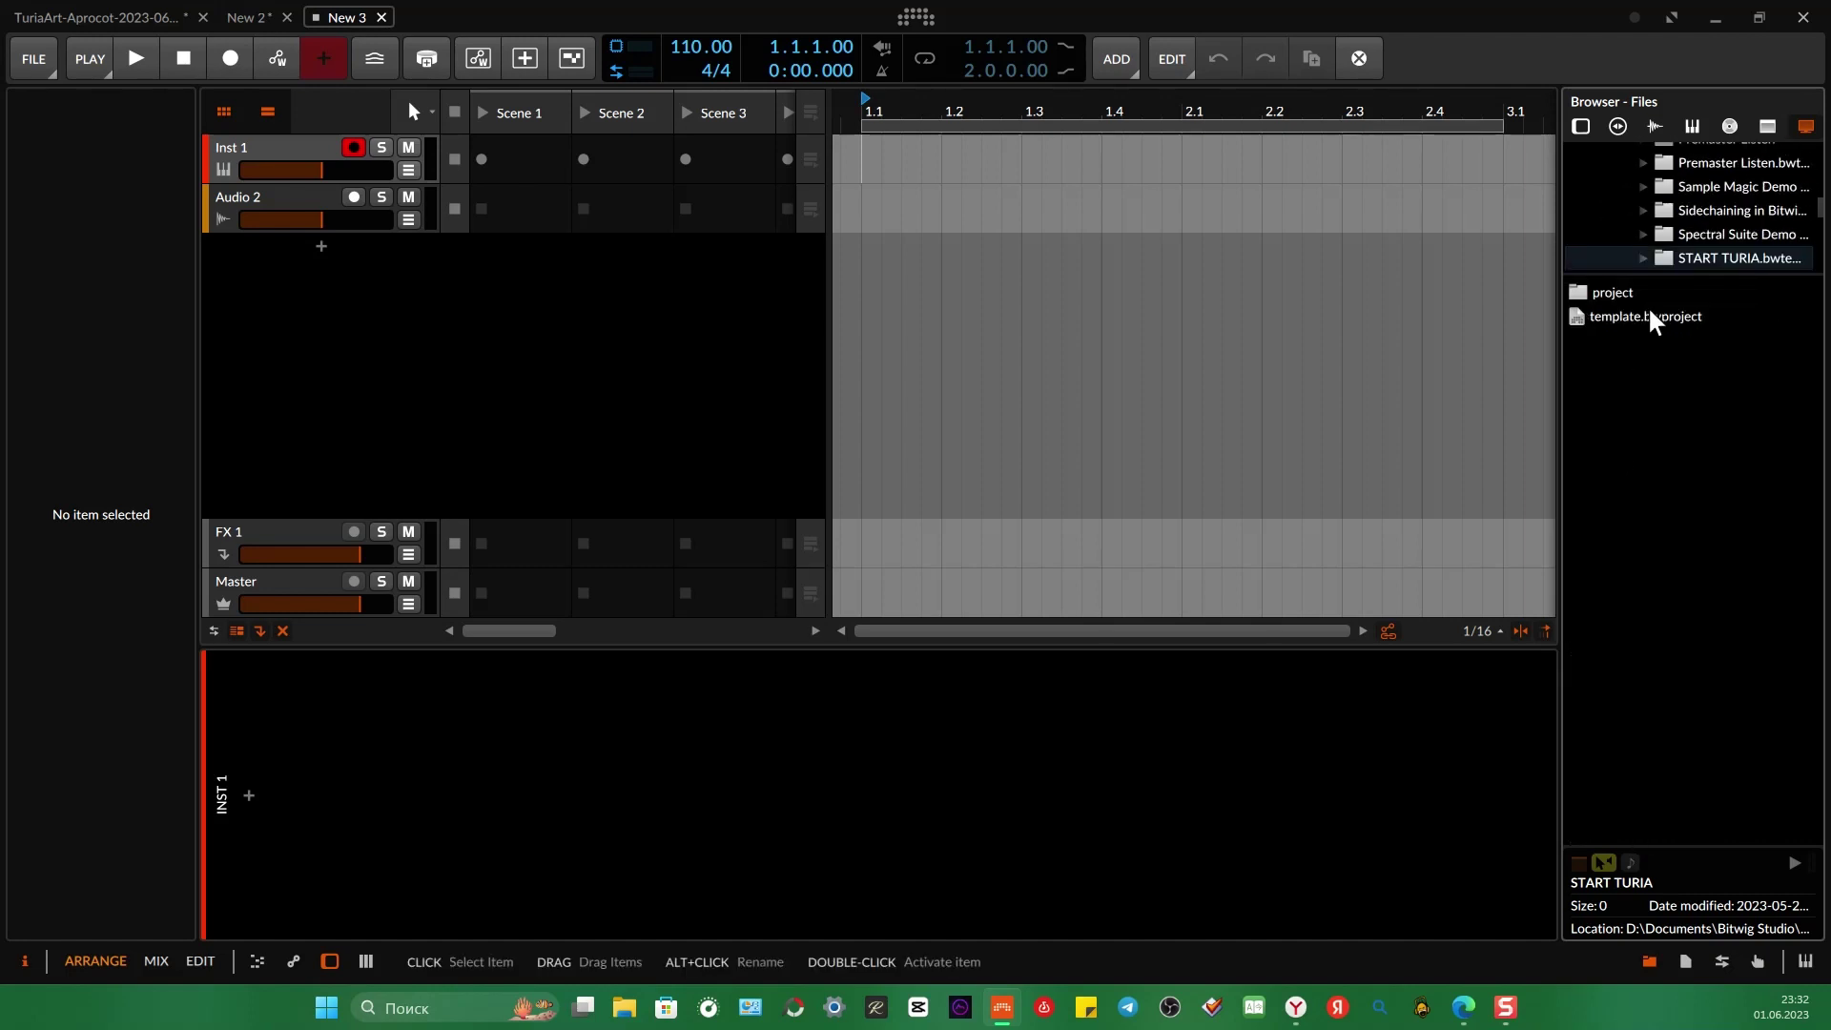
pyautogui.moveTo(1637, 324); pyautogui.dragTo(368, 278)
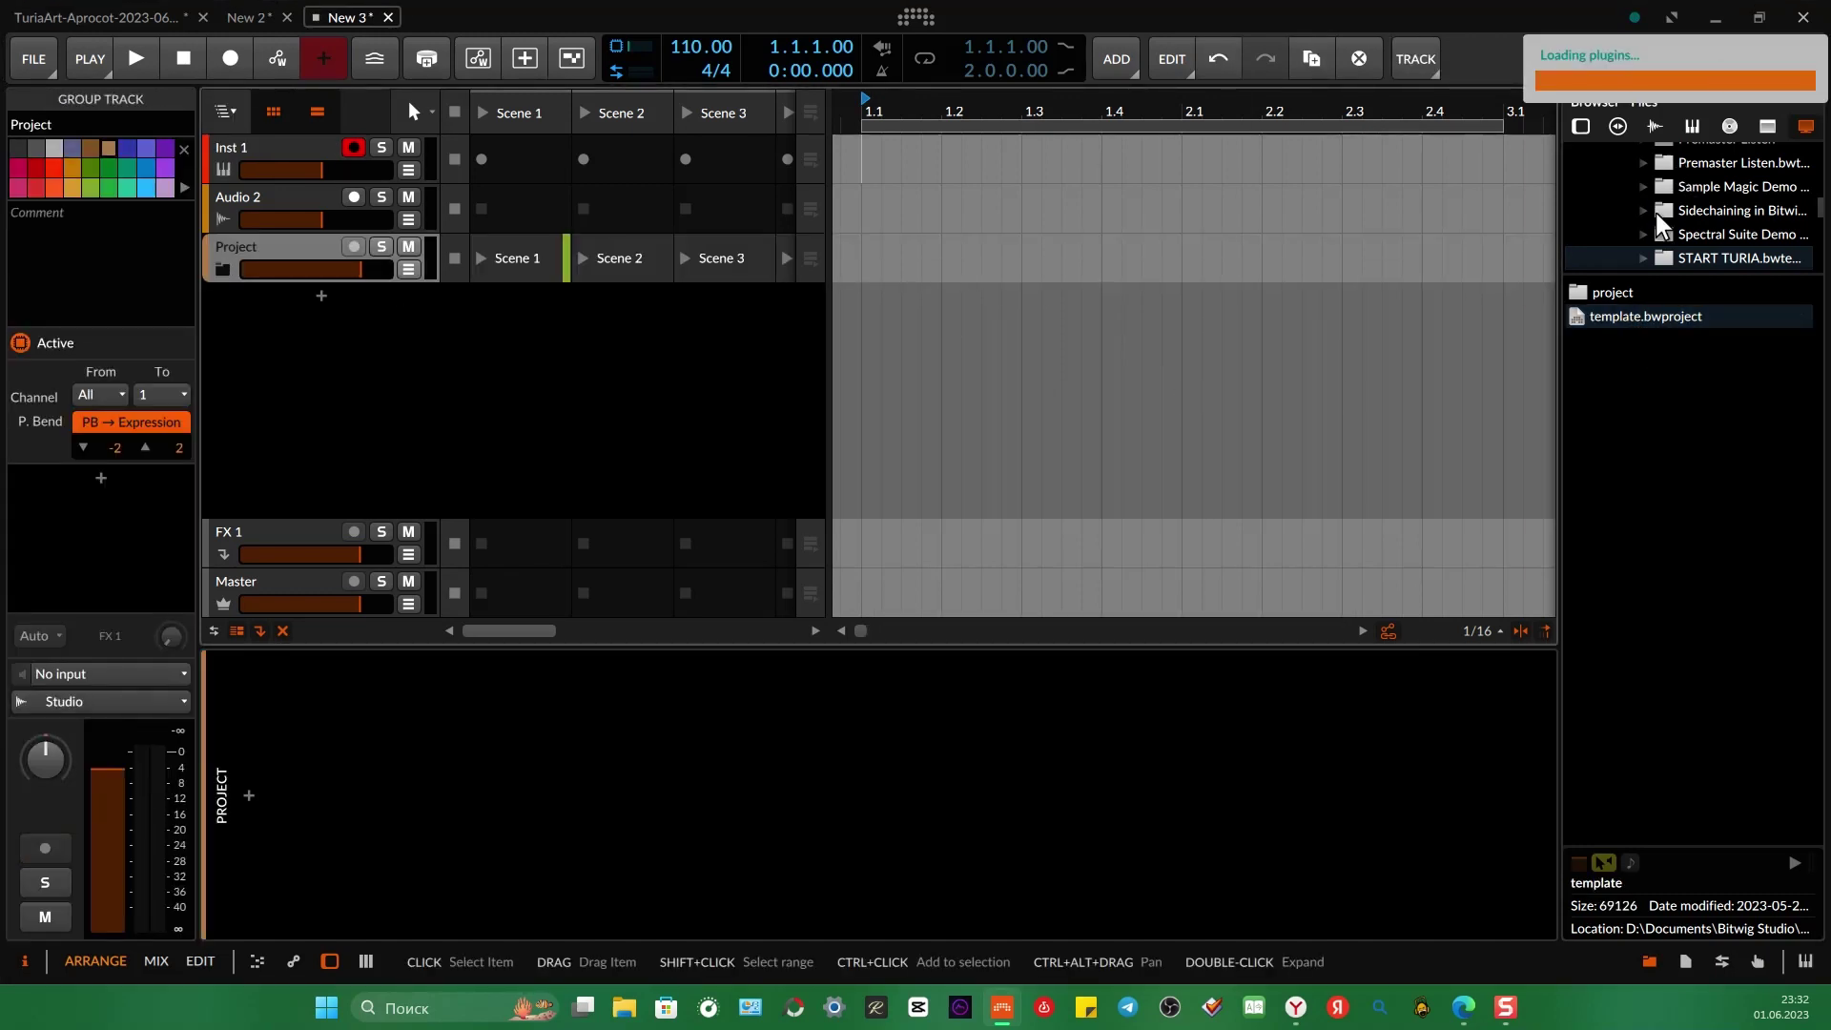
pyautogui.click(1617, 295)
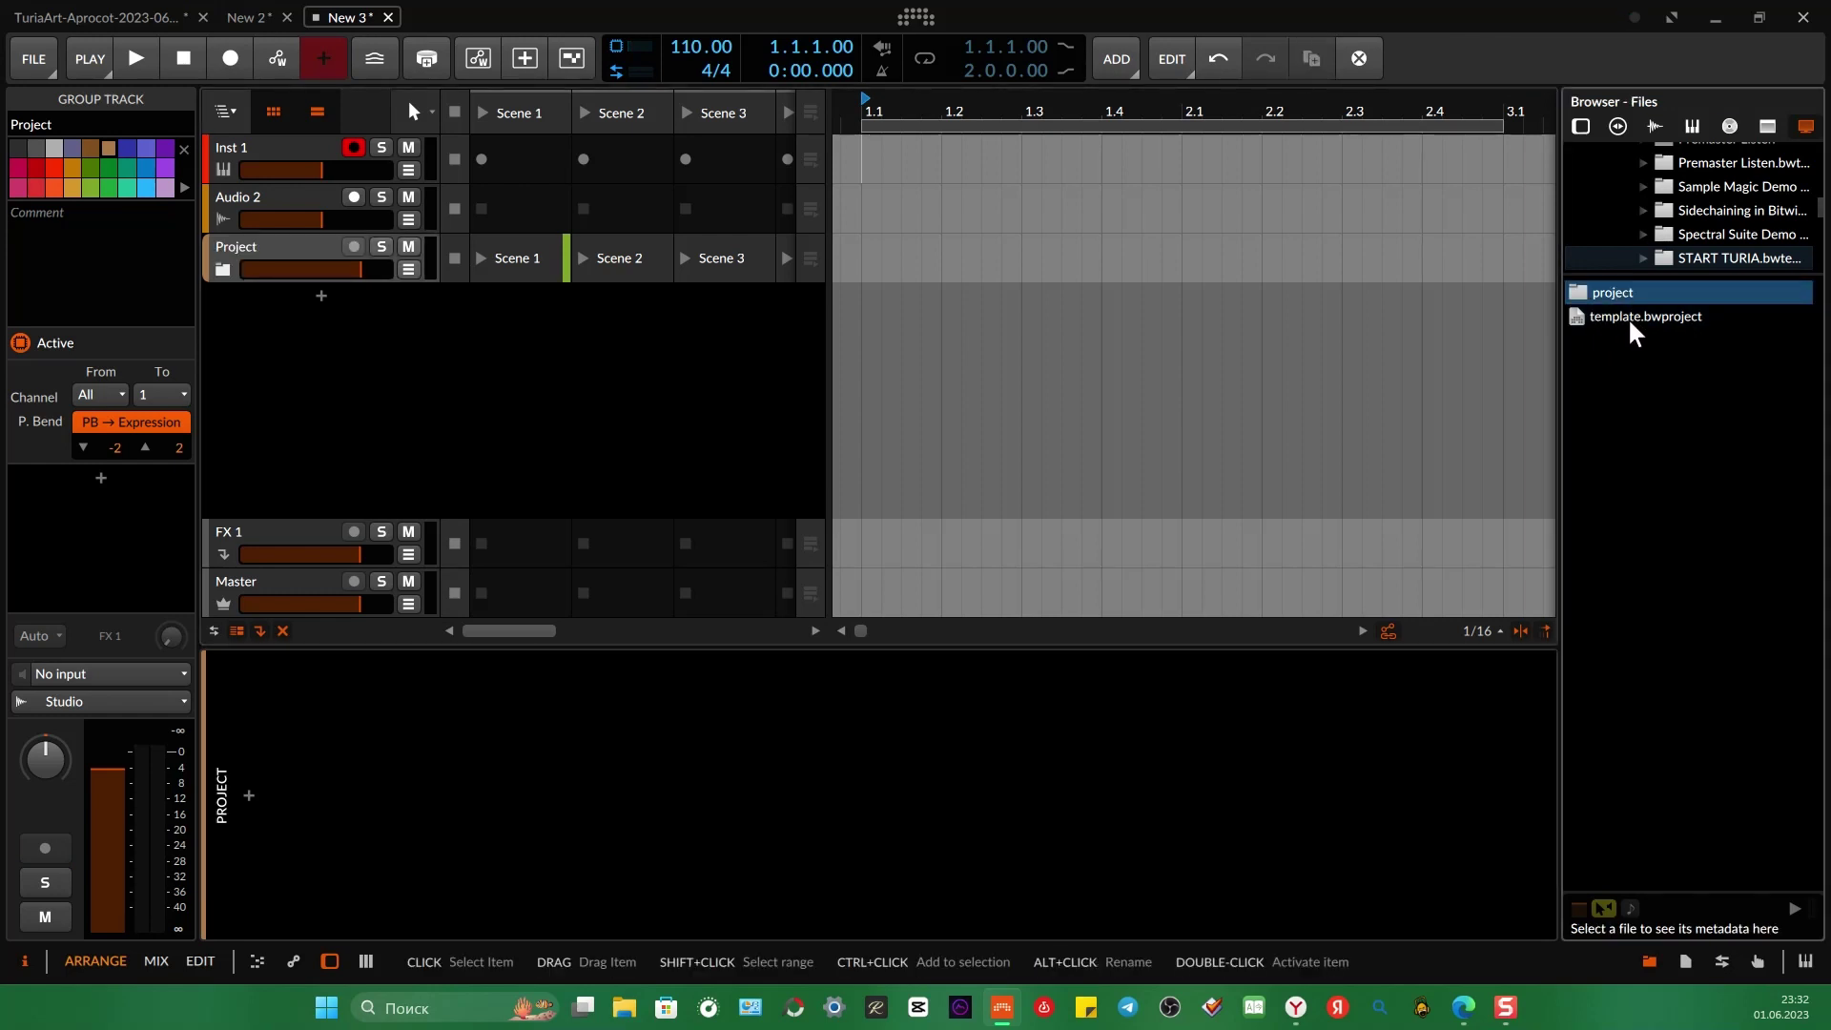
pyautogui.click(225, 271)
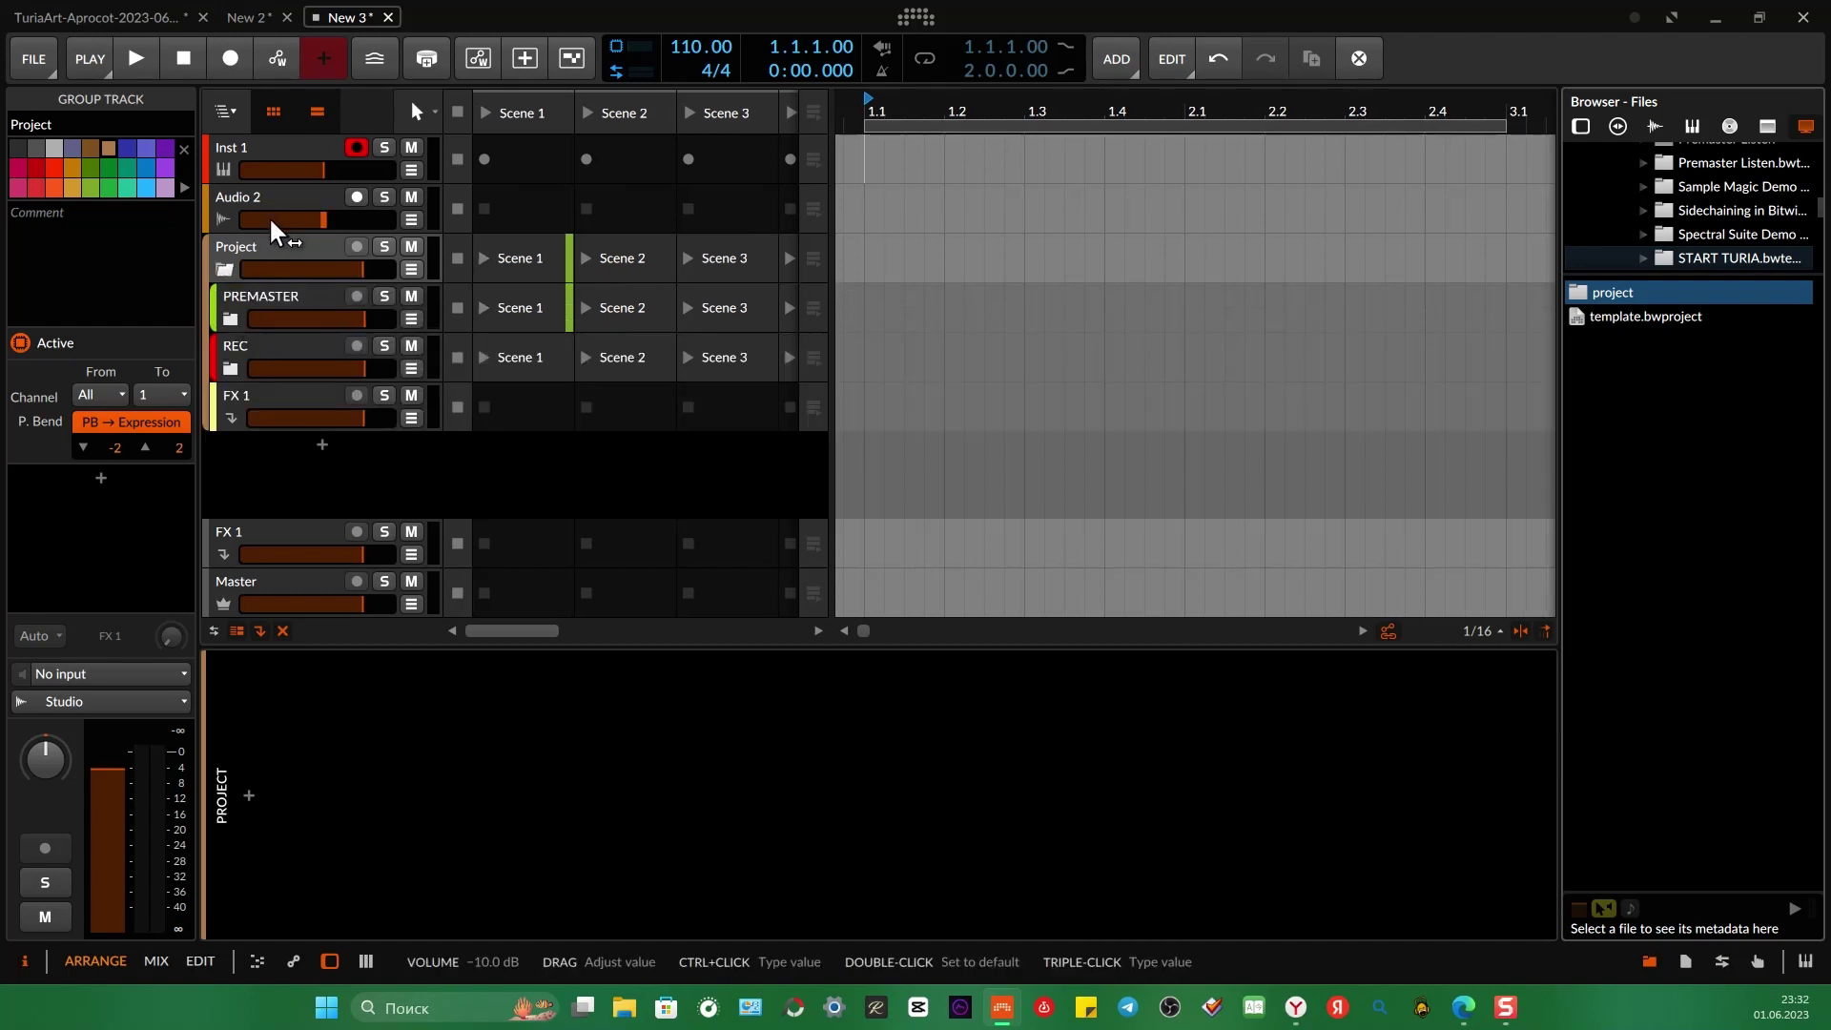
# Step: Unfold the PREMASTER, D&B and DRUMS groups and move the Audio 2 track into DRUMS, above its instrument track
pyautogui.click(230, 320)
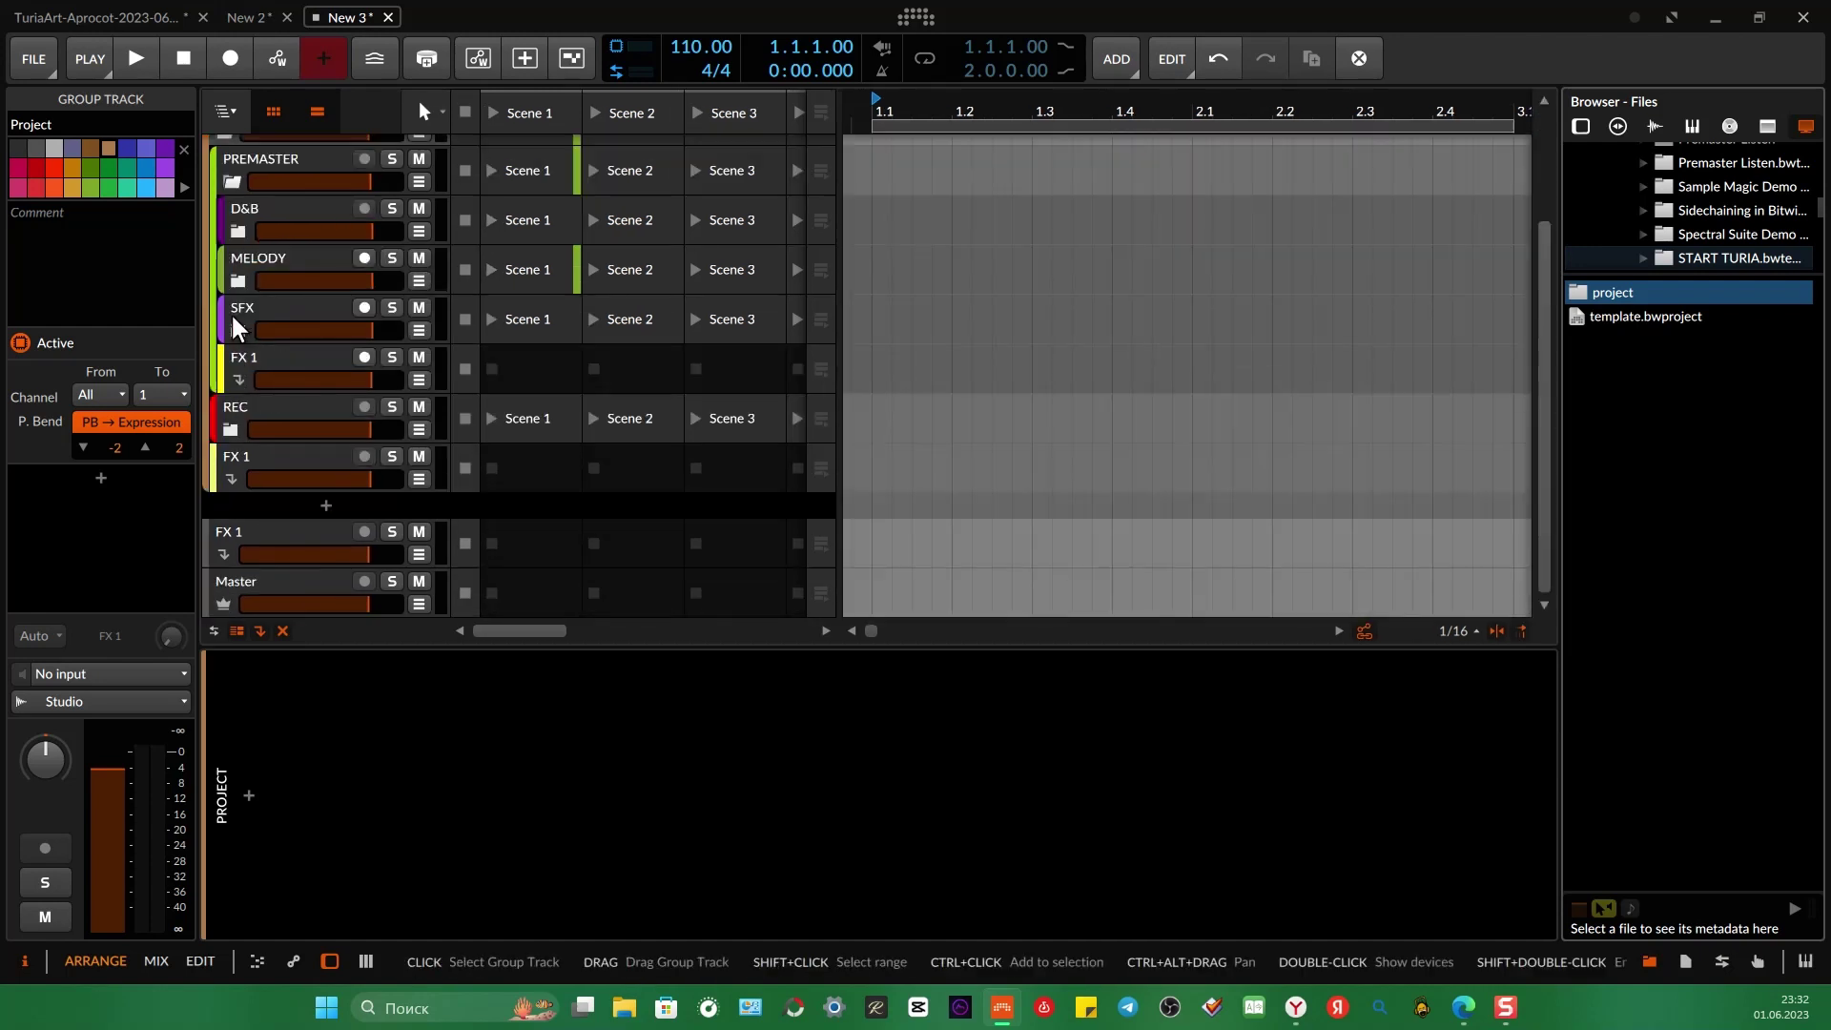
pyautogui.scroll(1, 320, 258)
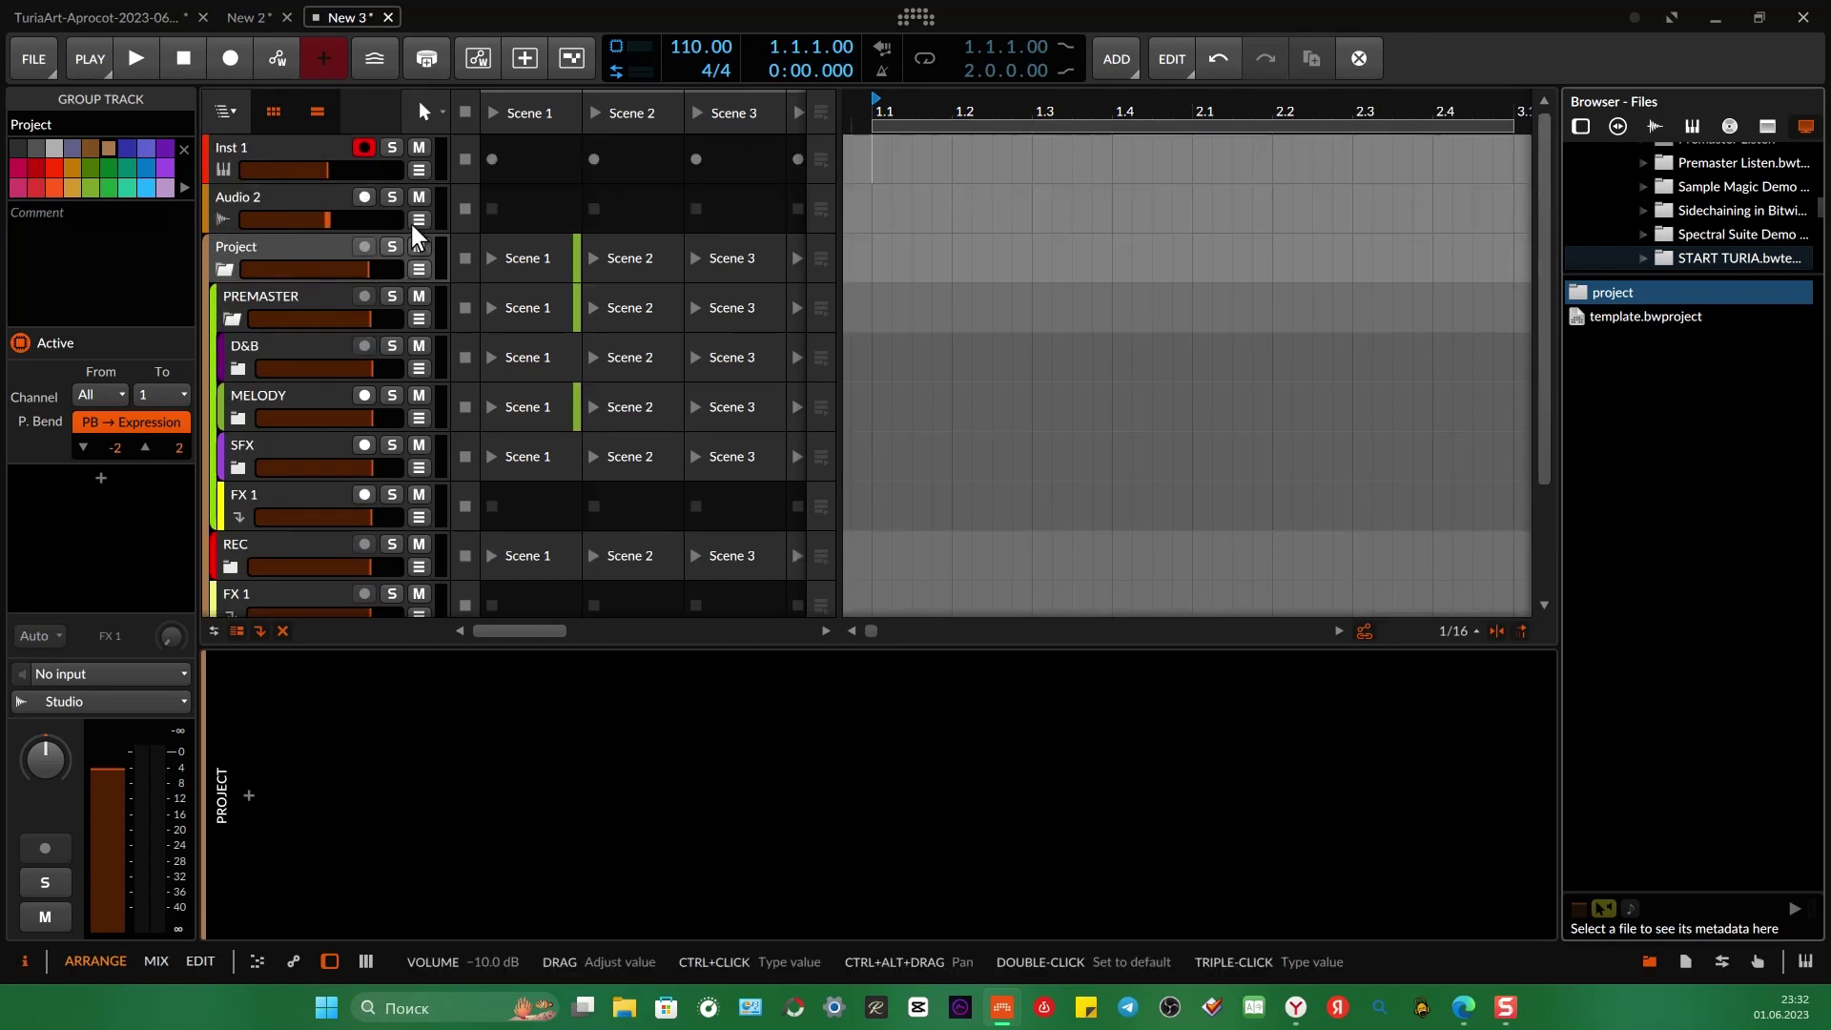
pyautogui.click(296, 210)
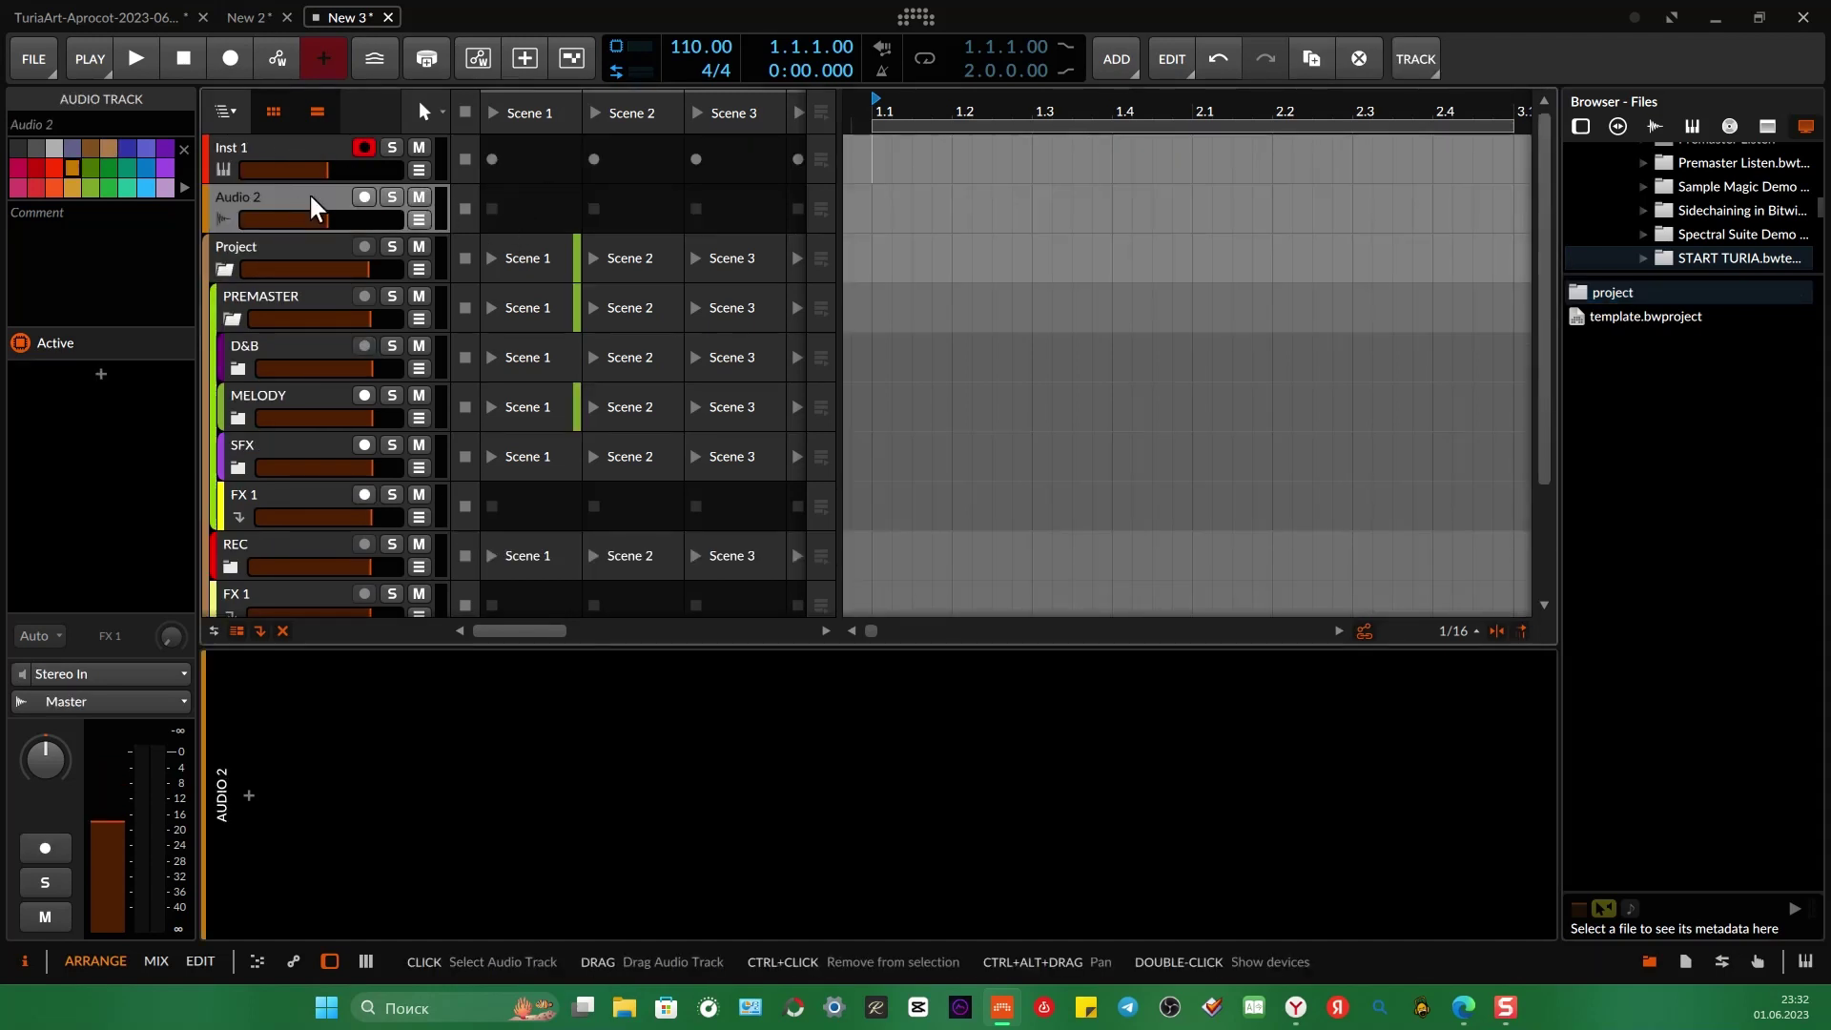
pyautogui.moveTo(300, 205)
pyautogui.mouseDown()
pyautogui.moveTo(305, 325)
pyautogui.moveTo(261, 357)
pyautogui.moveTo(277, 224)
pyautogui.moveTo(266, 372)
pyautogui.moveTo(256, 335)
pyautogui.moveTo(246, 392)
pyautogui.moveTo(258, 222)
pyautogui.mouseUp()
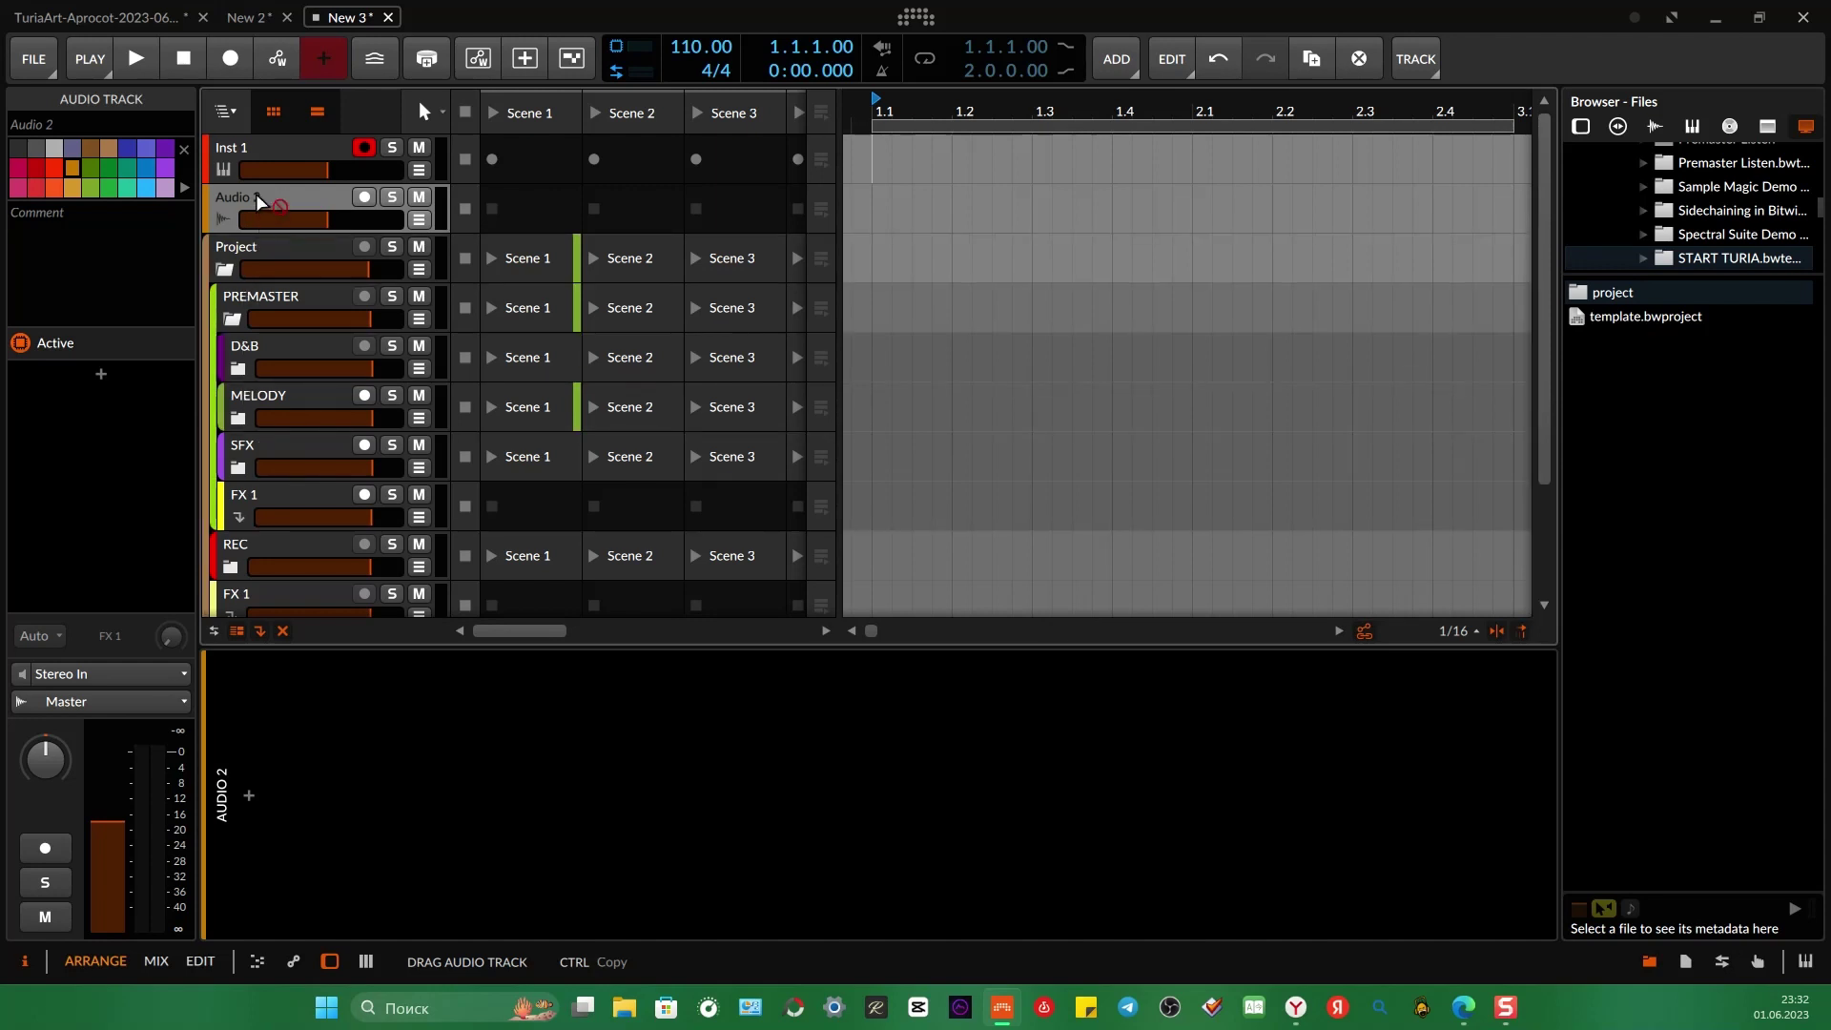
pyautogui.click(238, 369)
pyautogui.click(245, 420)
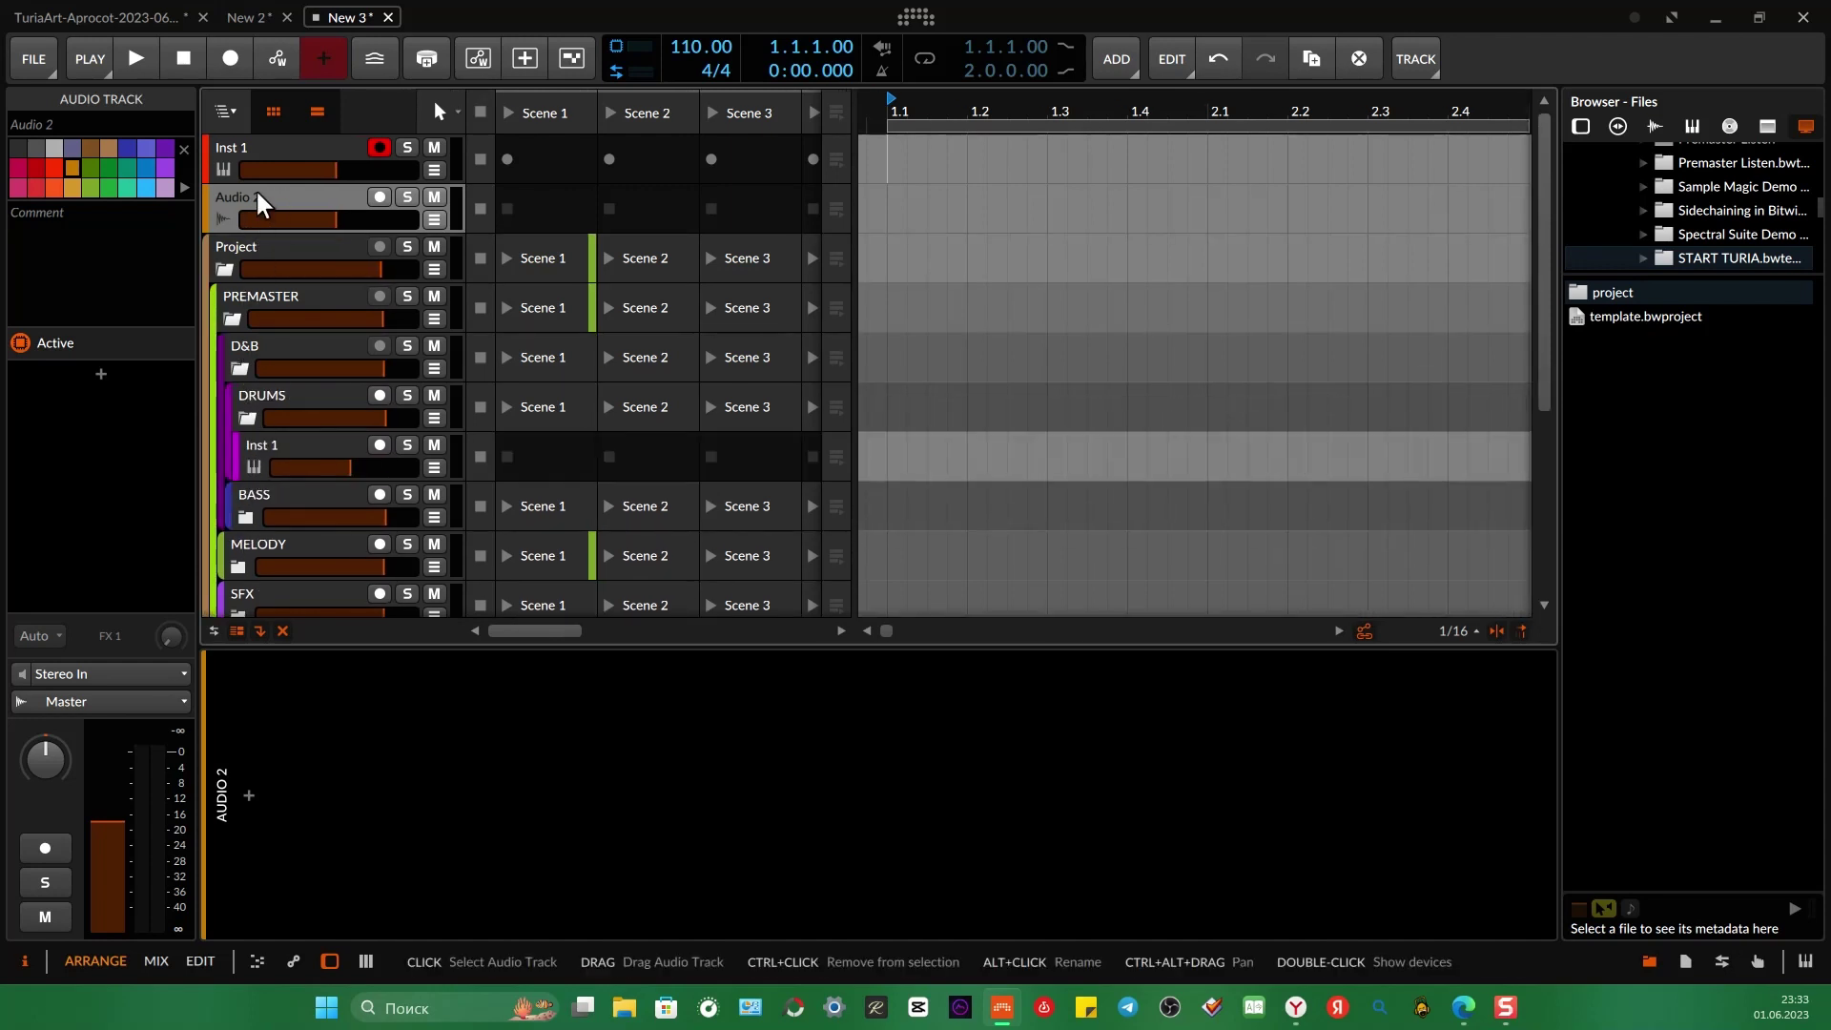
pyautogui.moveTo(268, 207); pyautogui.dragTo(273, 460)
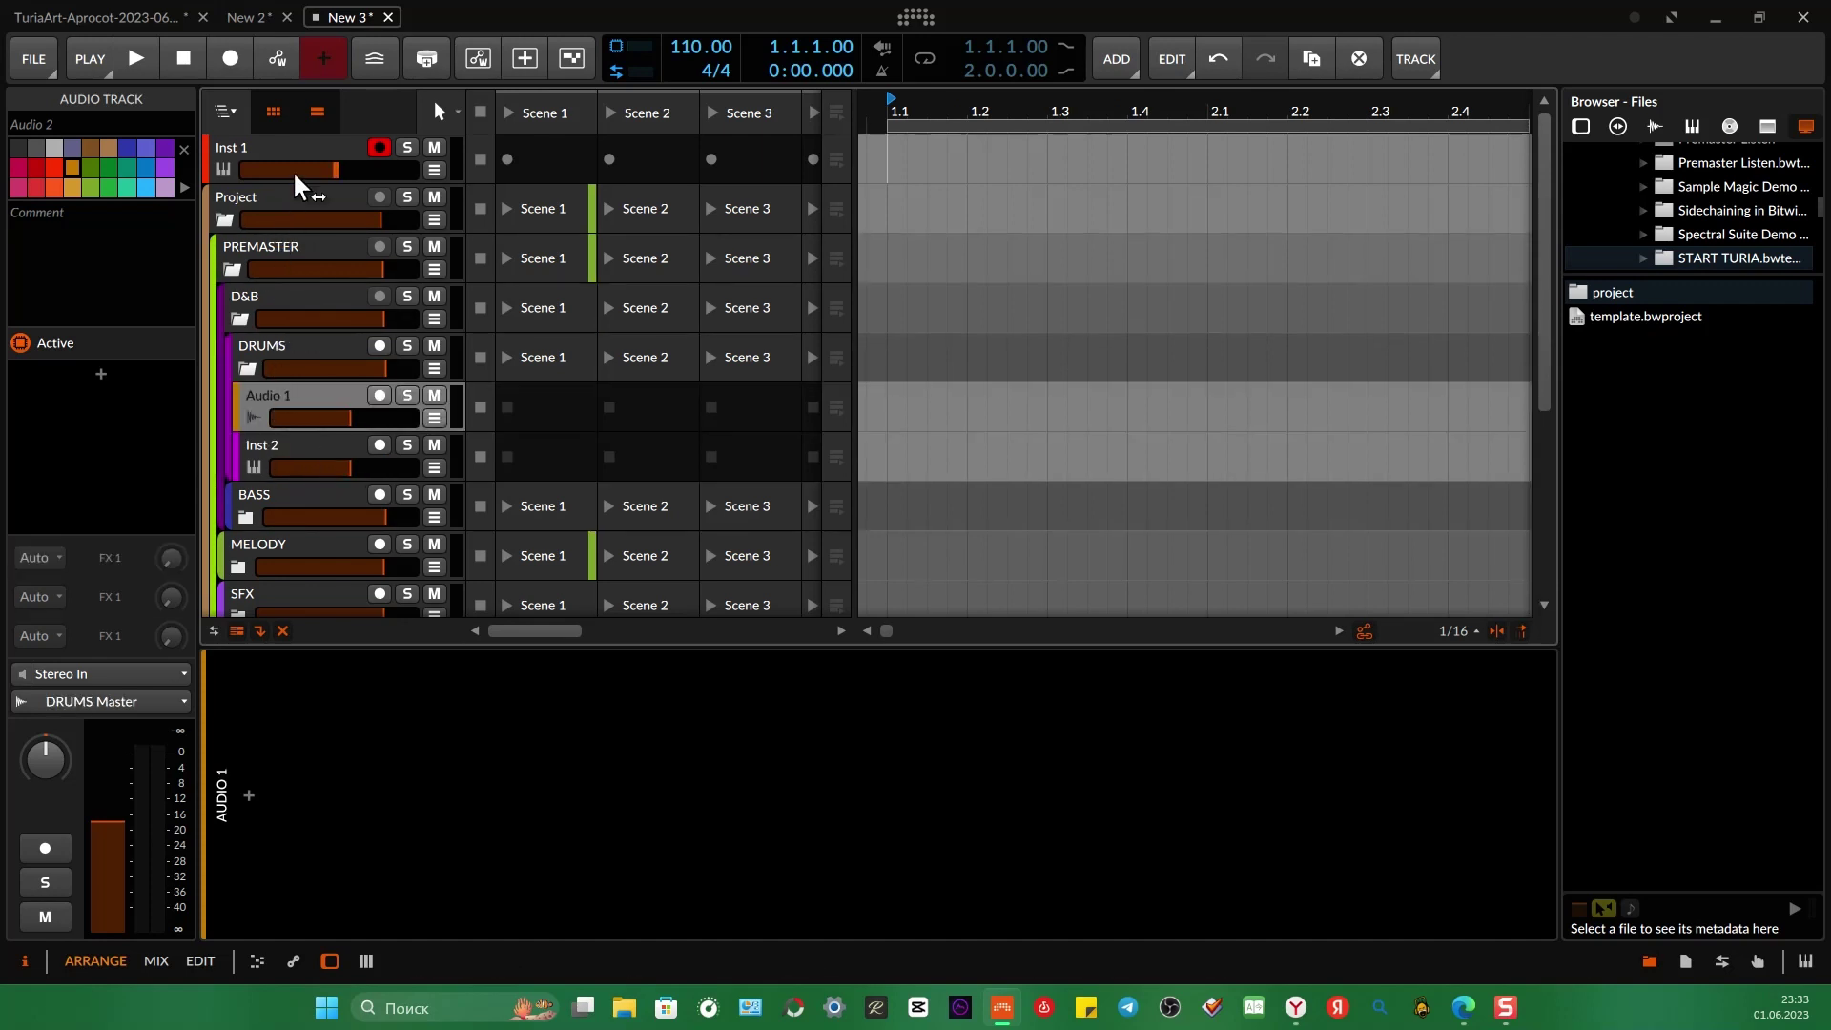
# Step: Show the MELODY group's device chain and unfold the REC group to view its tracks
pyautogui.scroll(-5, 306, 389)
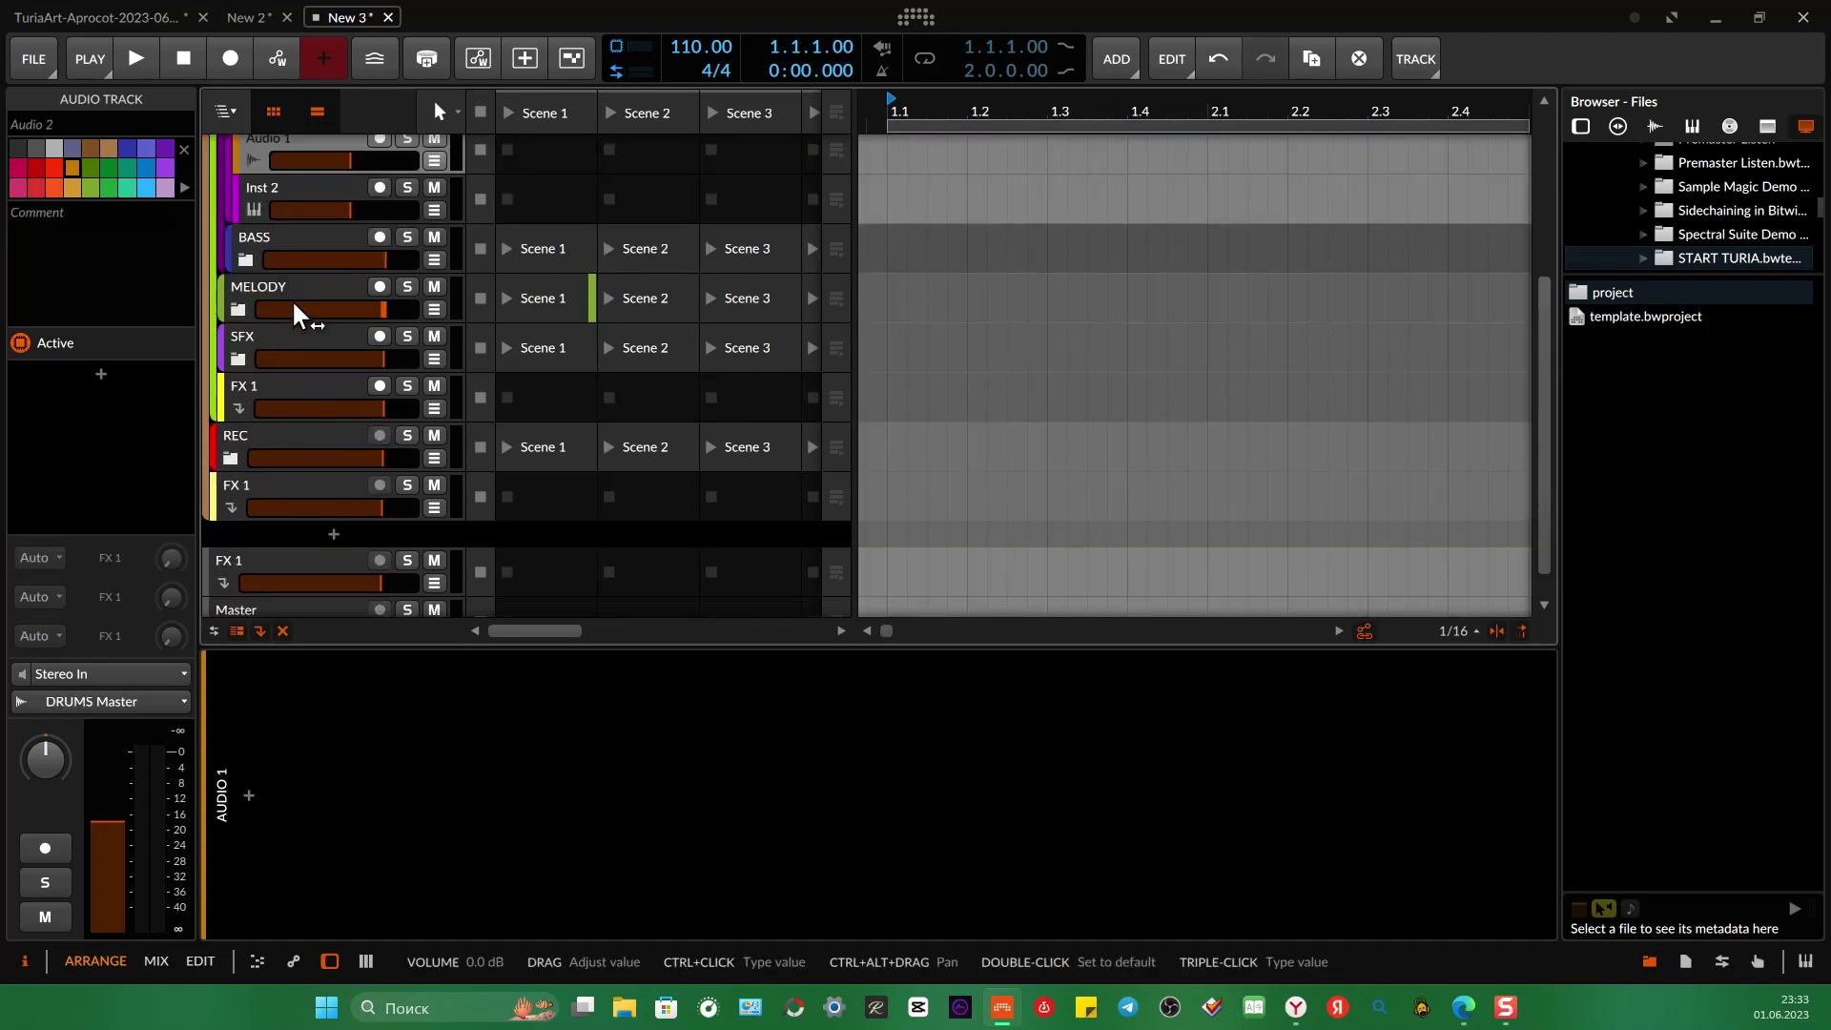
pyautogui.click(295, 301)
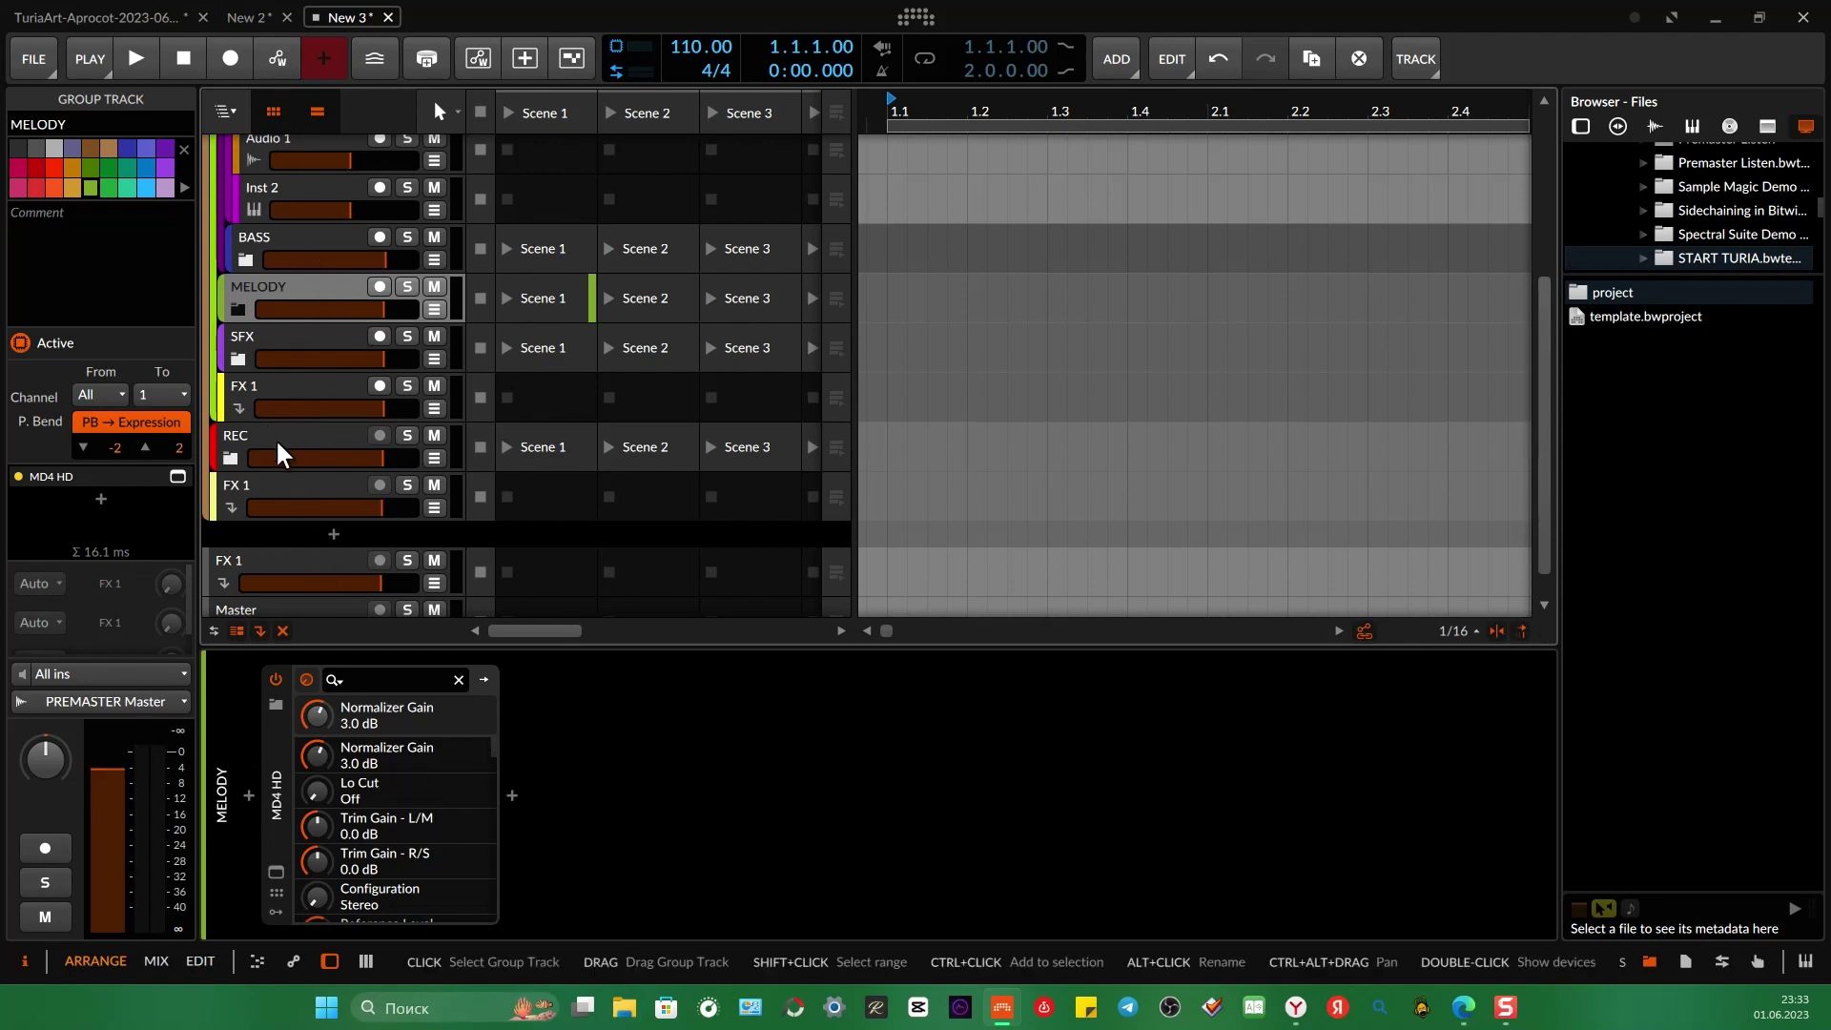
pyautogui.scroll(-1, 277, 438)
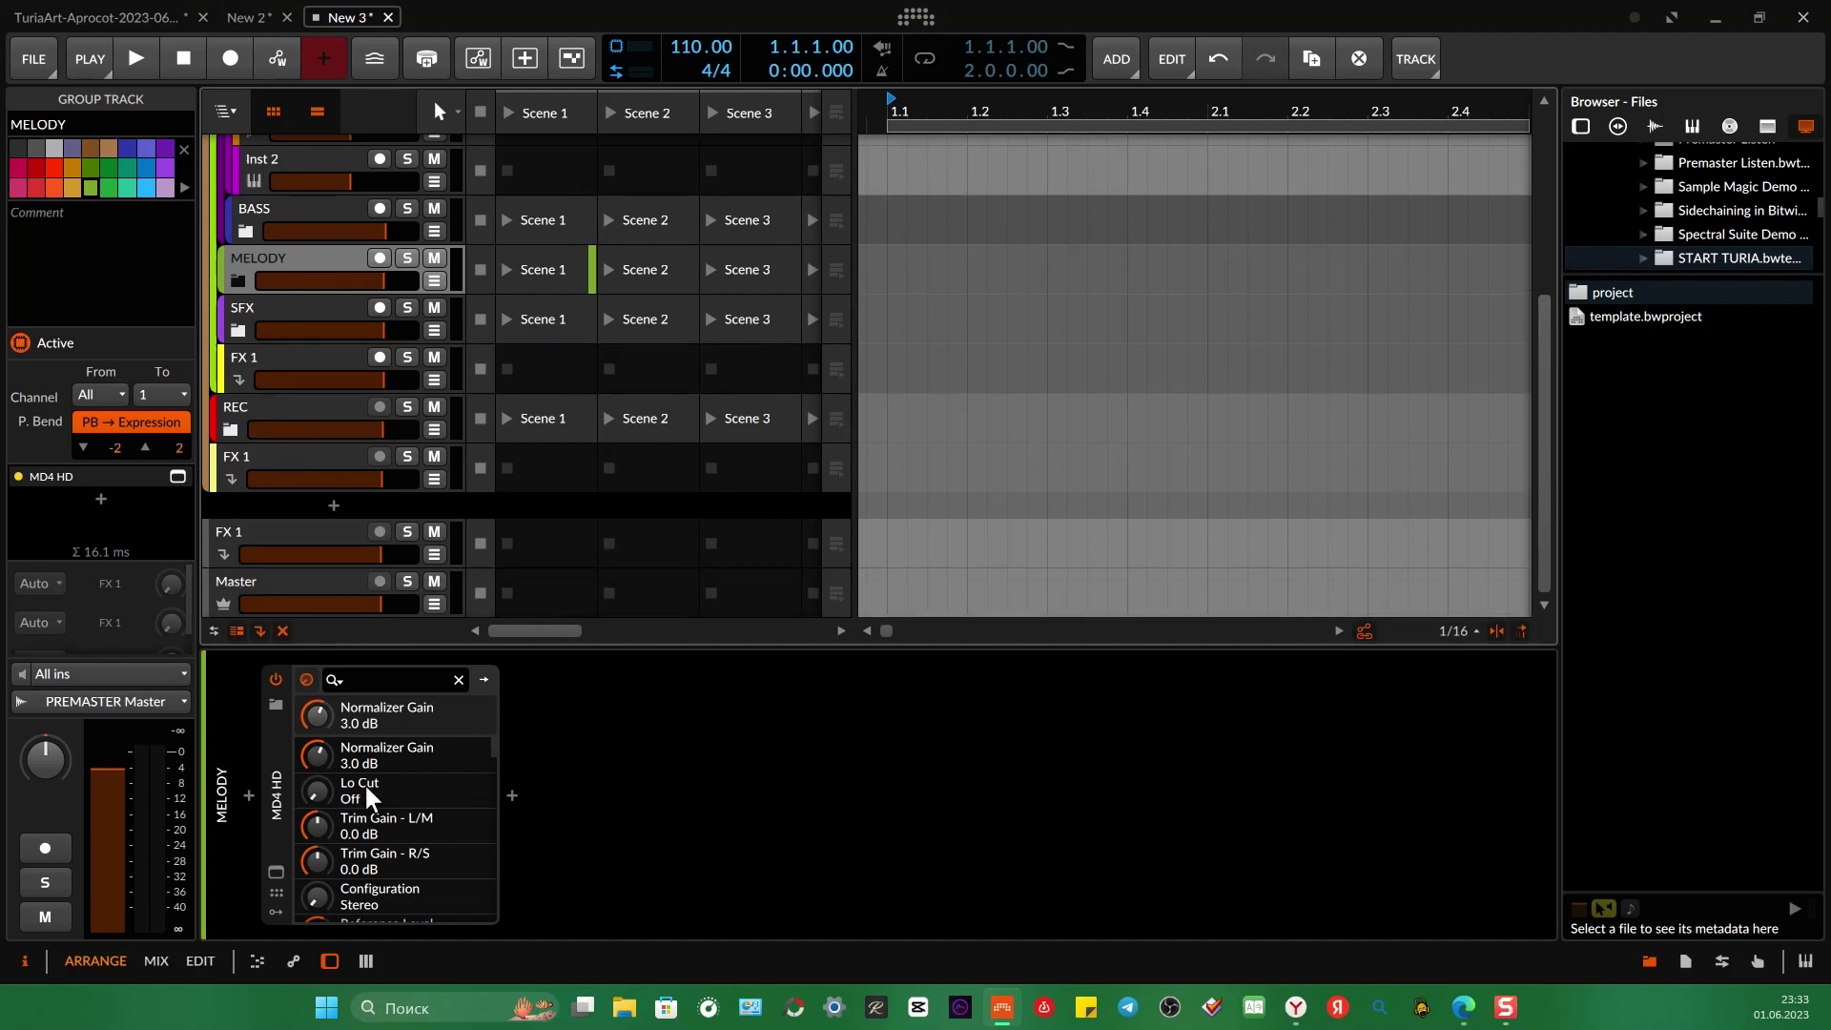
pyautogui.click(256, 405)
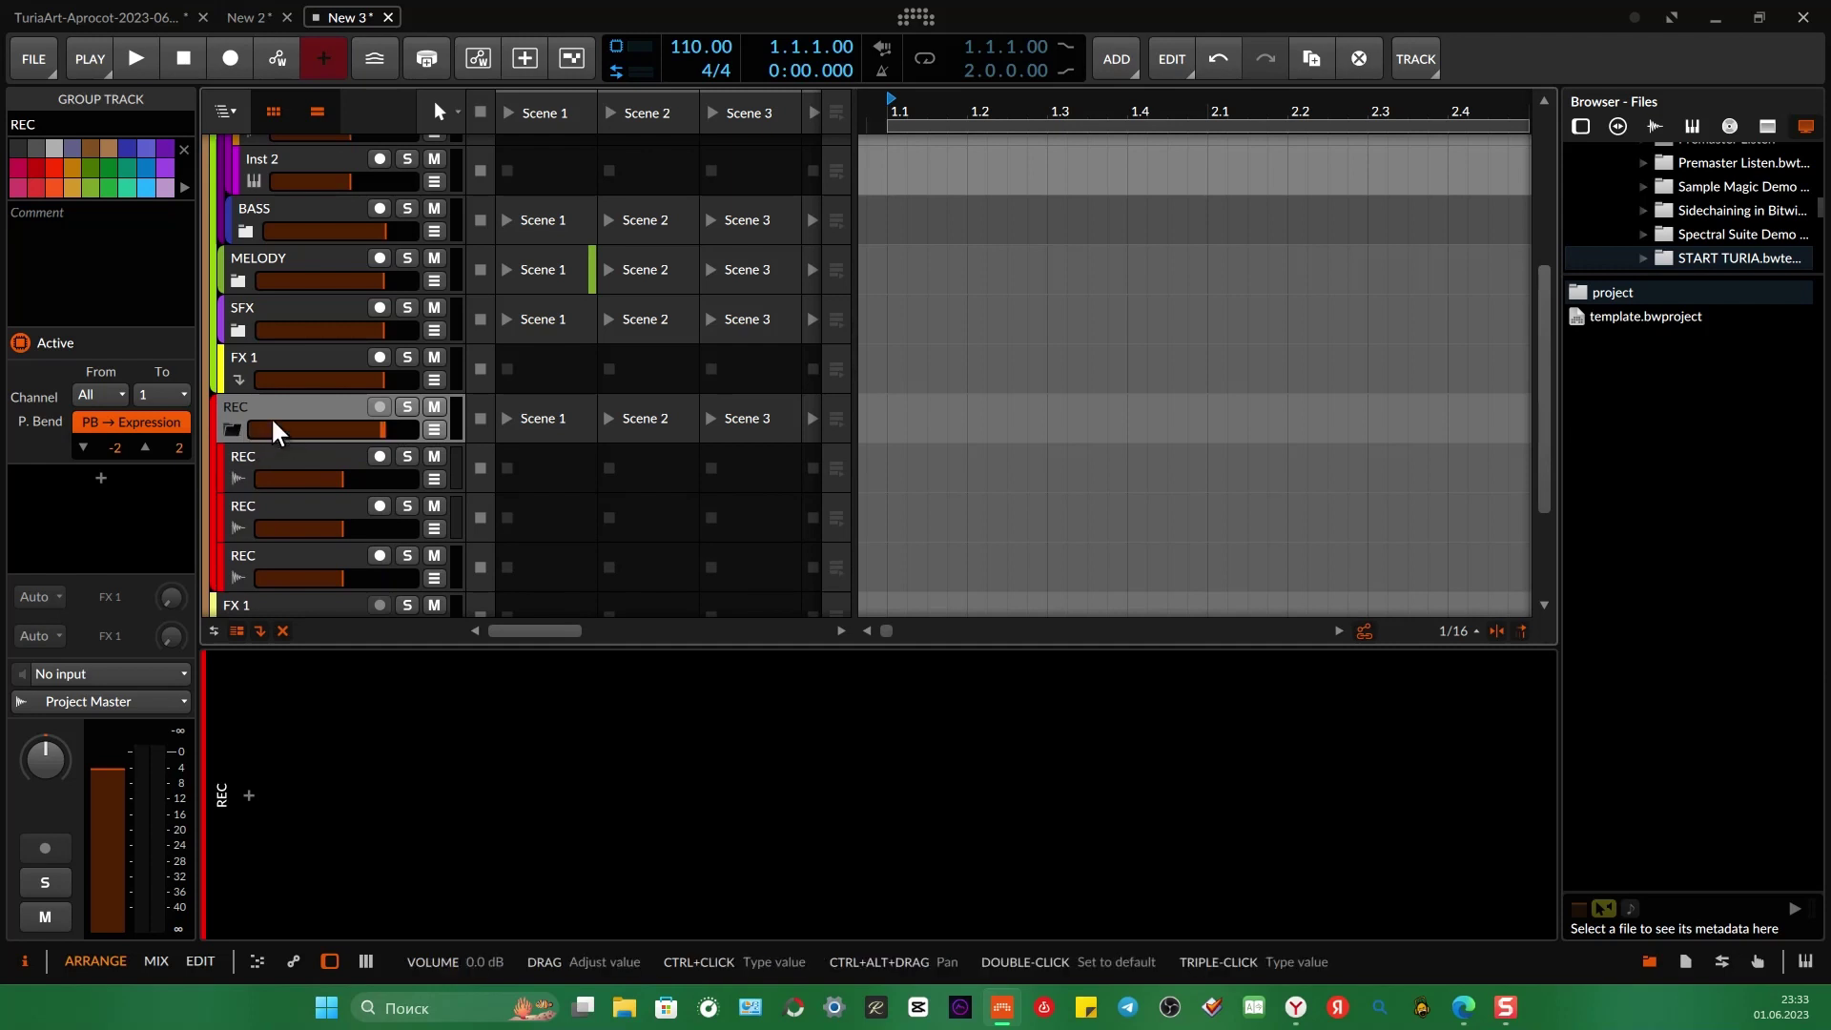
pyautogui.scroll(-1, 272, 425)
pyautogui.scroll(5, 351, 459)
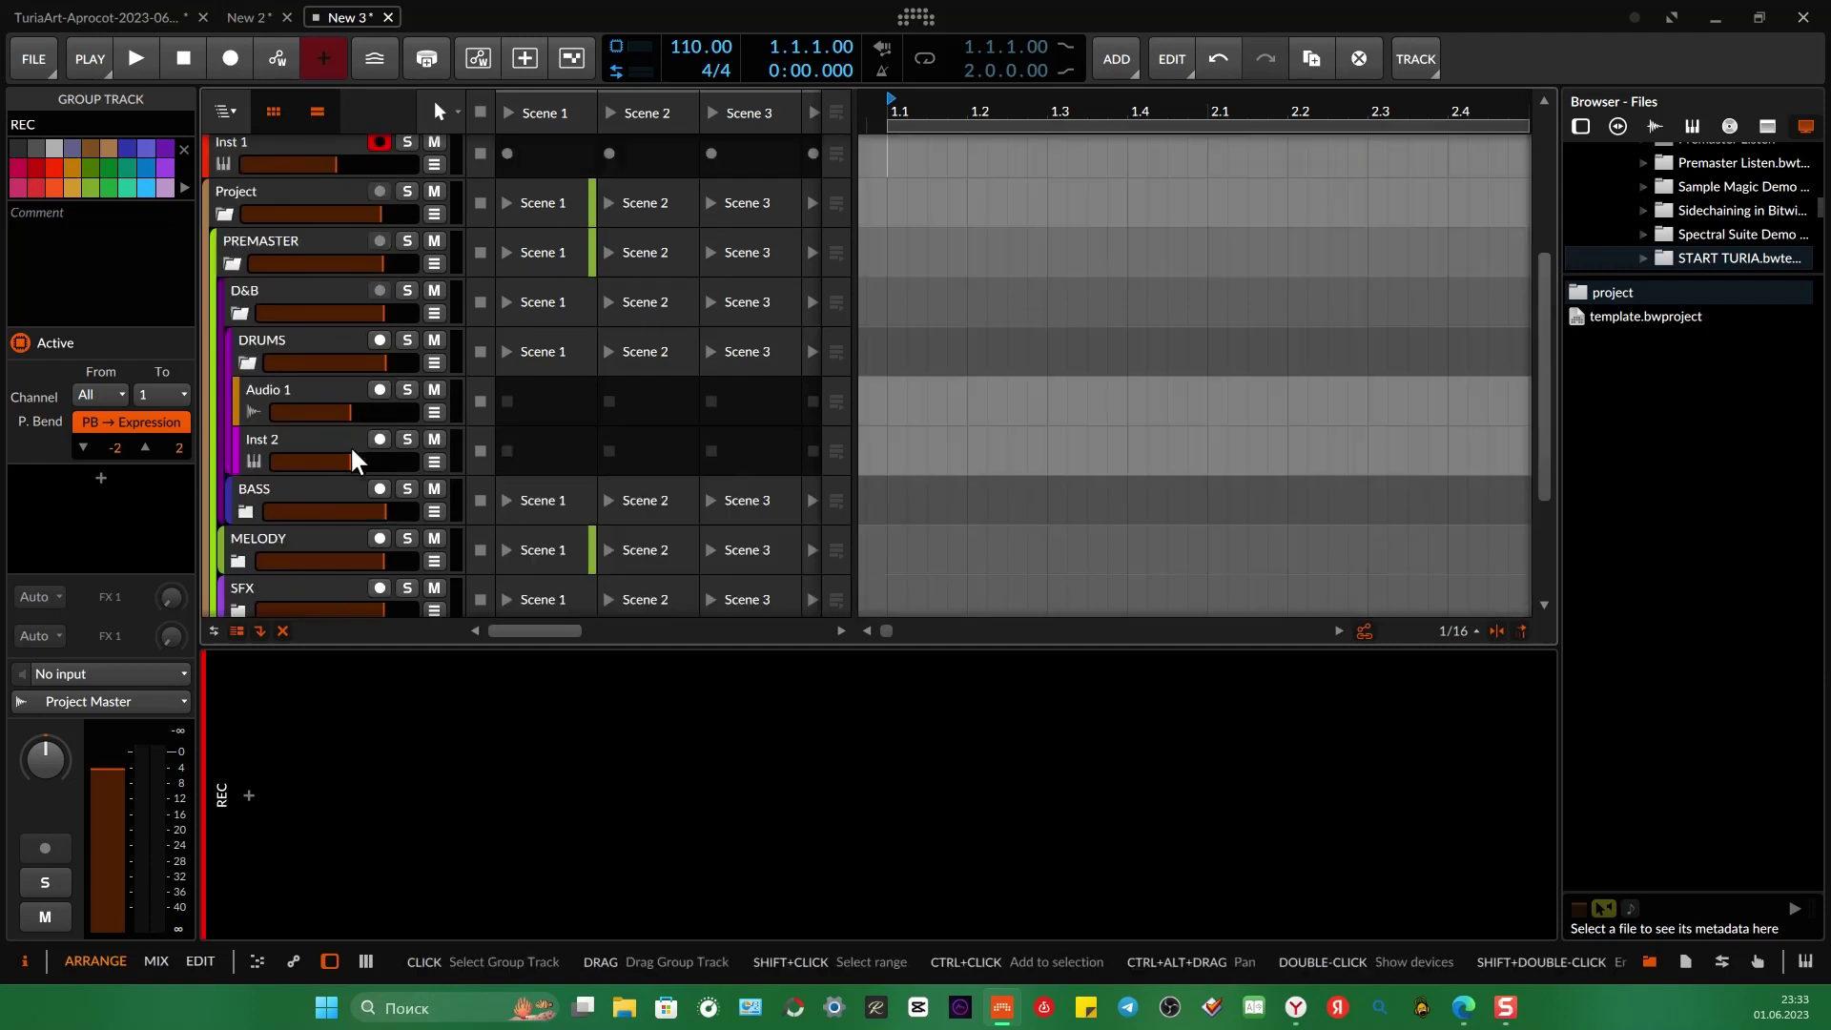